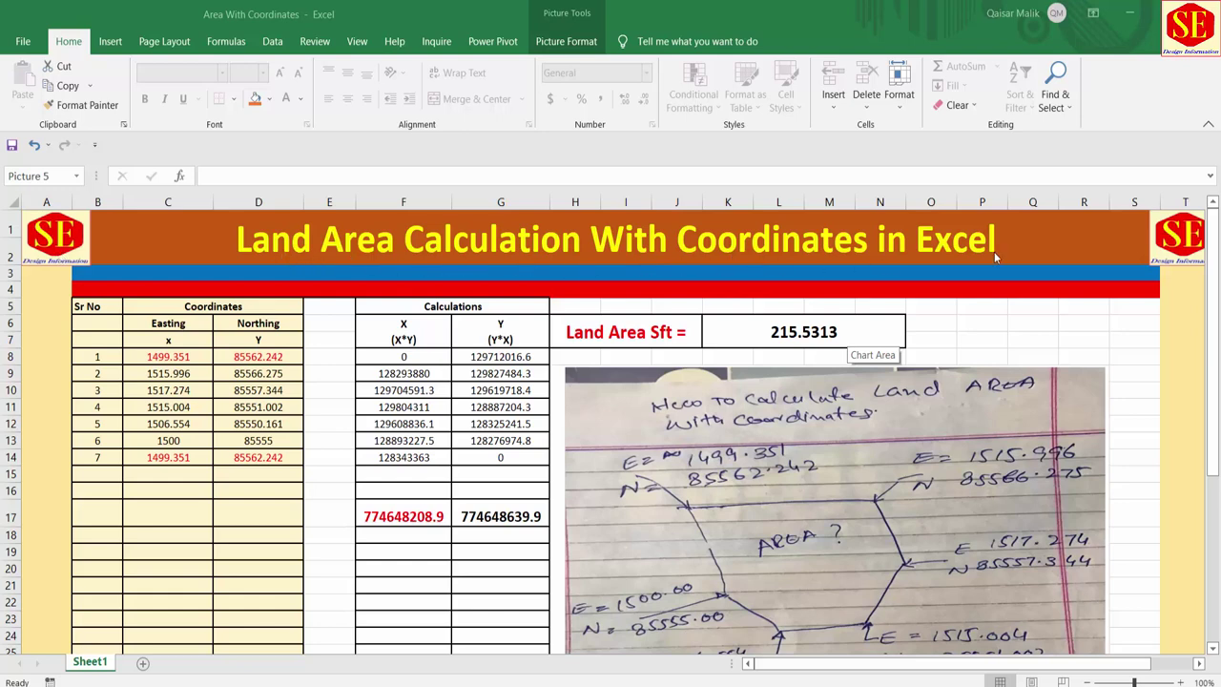
- Drag the handwritten sketch photo off the coordinate polygon chart and place it below it
scroll(525, 320, "down", 1)
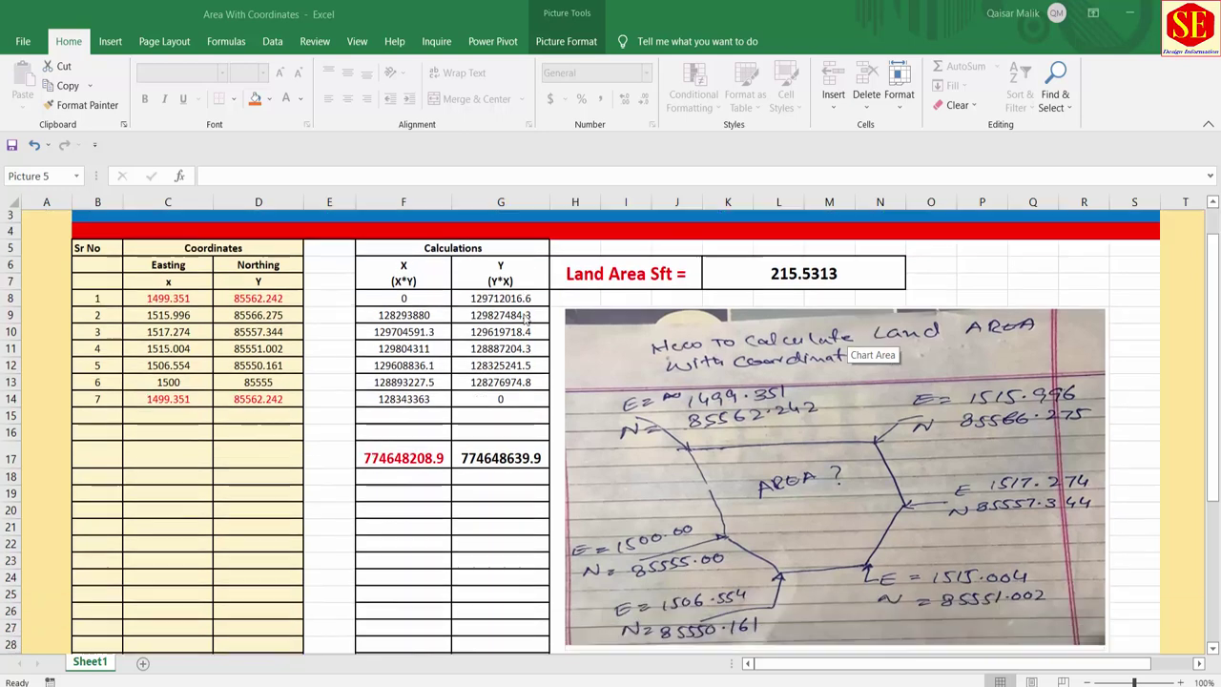
scroll(524, 320, "down", 1)
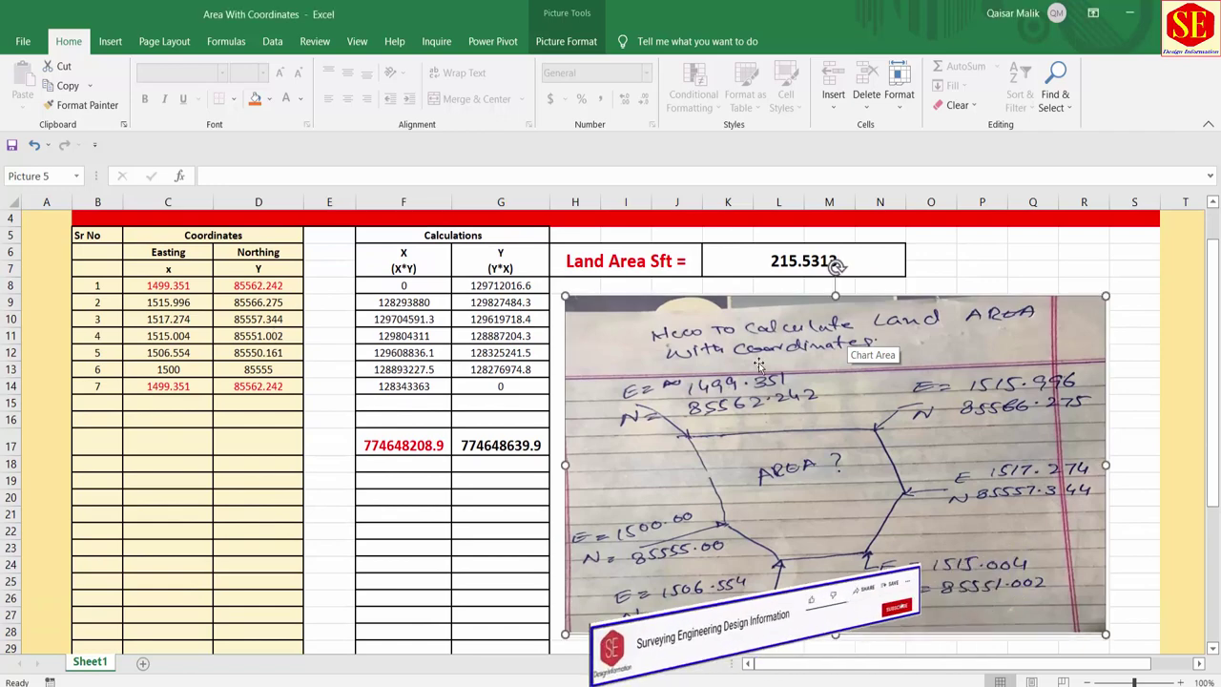
left_click_drag(759, 366, 432, 360)
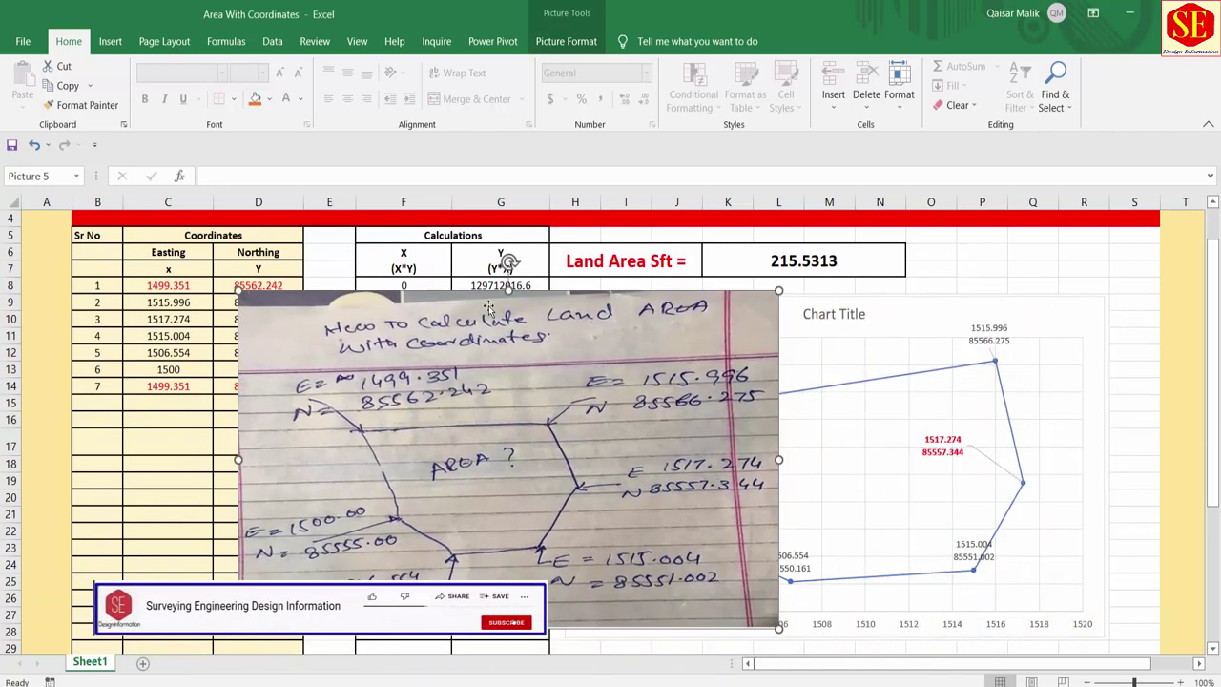
scroll(488, 307, "down", 1)
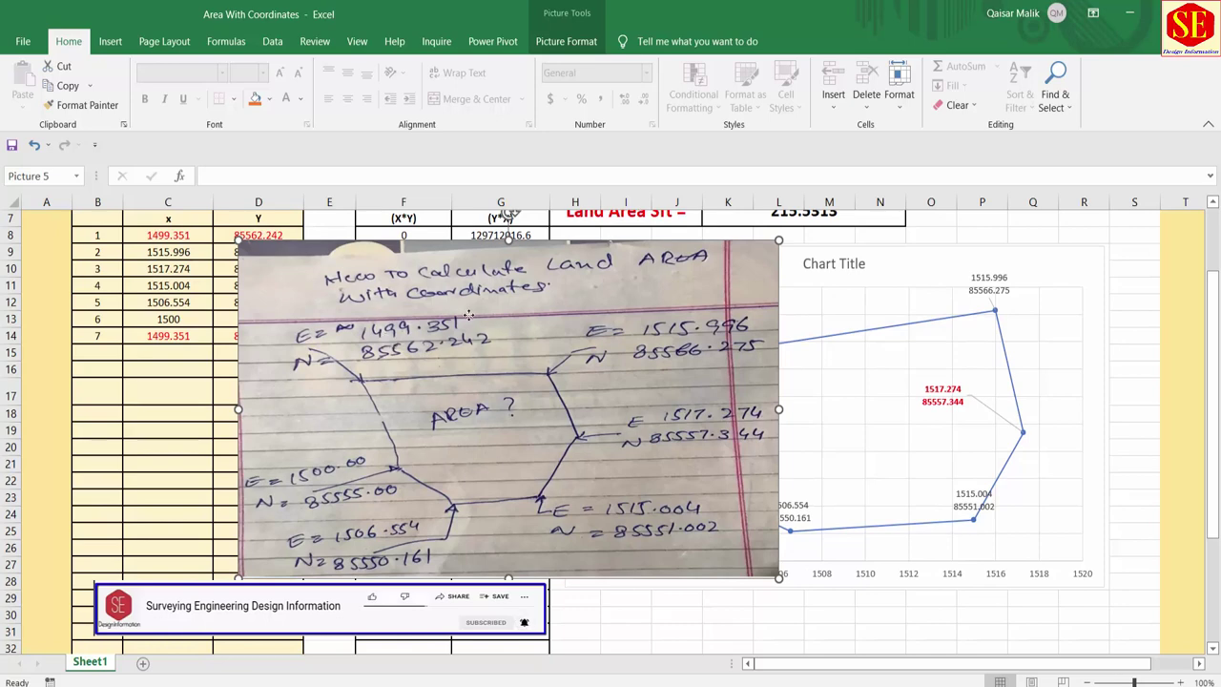
left_click_drag(468, 315, 615, 507)
scroll(681, 371, "up", 1)
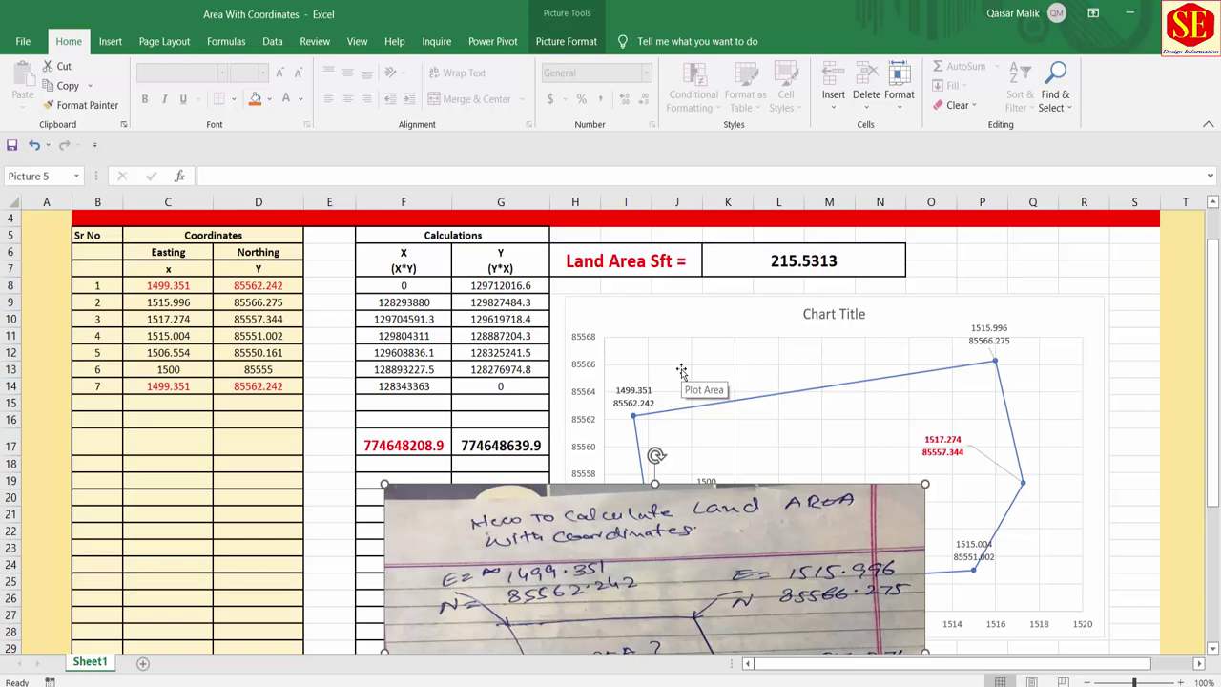
left_click(979, 267)
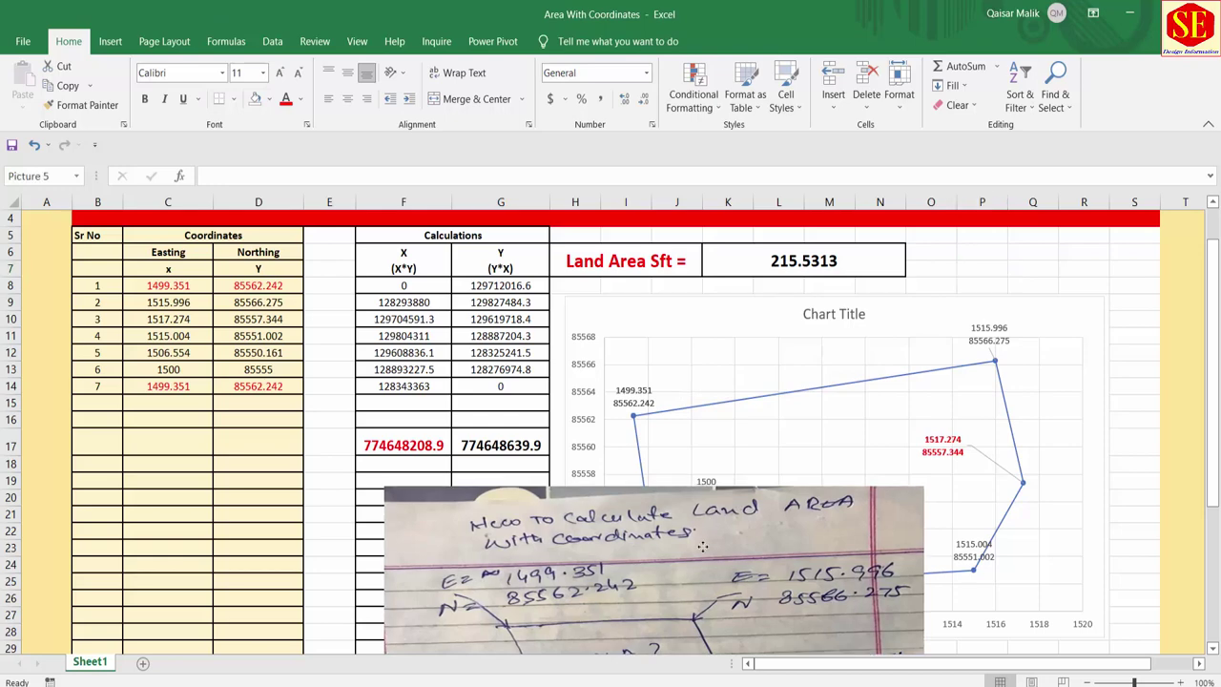
left_click_drag(708, 524, 701, 598)
scroll(701, 598, "up", 2)
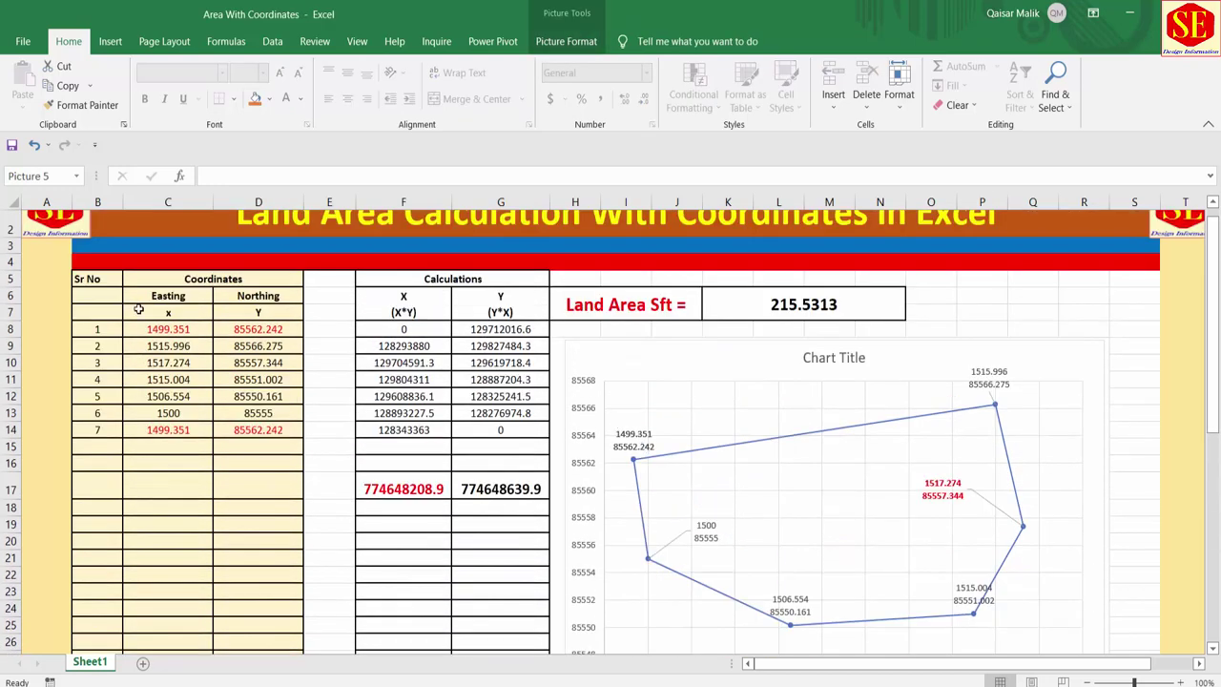
scroll(206, 341, "up", 1)
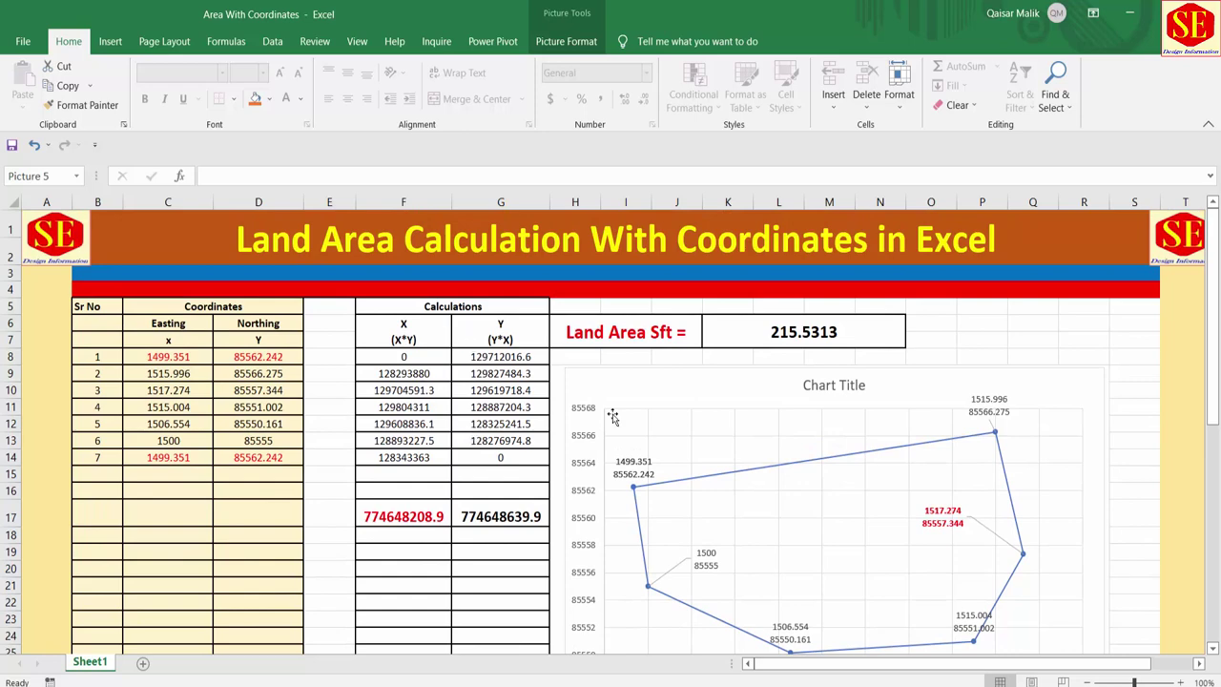
scroll(871, 443, "down", 1)
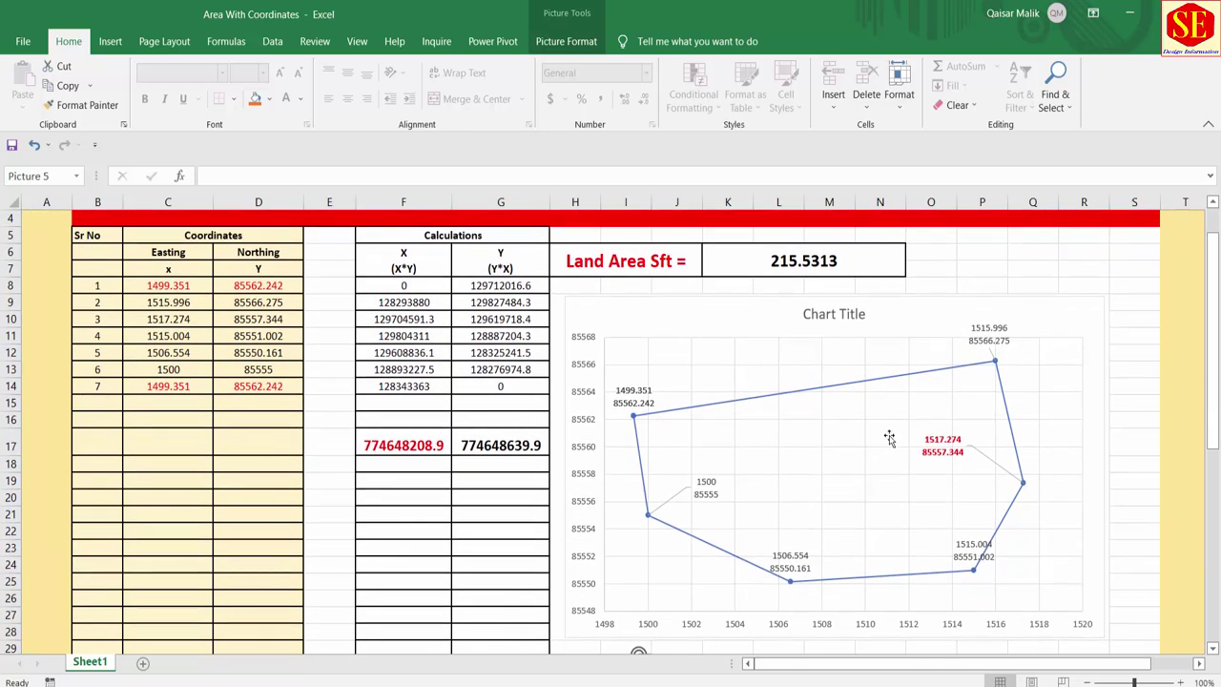
scroll(662, 382, "up", 1)
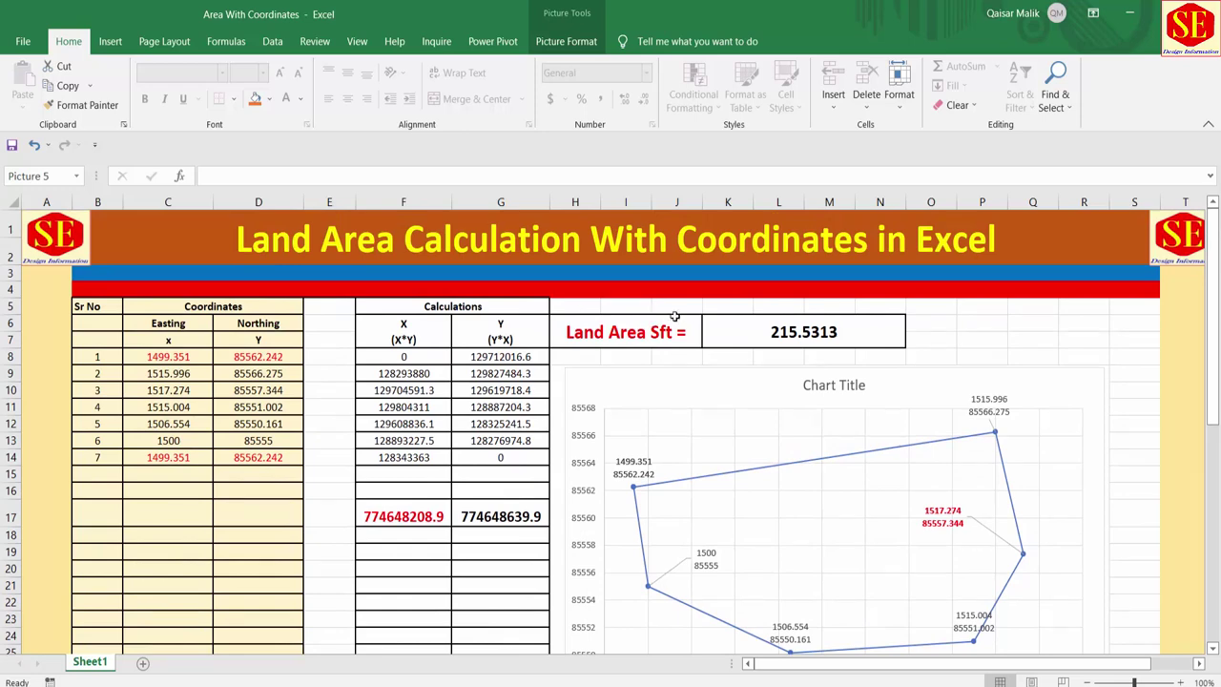
scroll(655, 320, "down", 3)
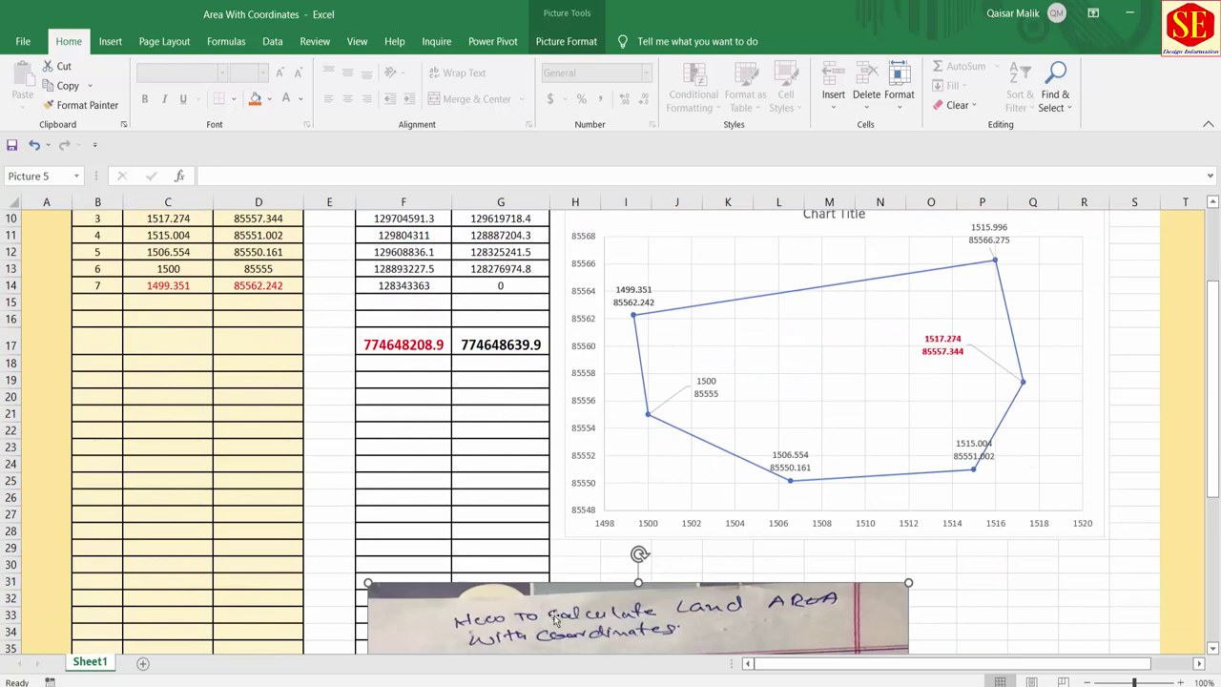
- Reposition the sketch photo, finally dropping it at the lower left of the sheet
left_click_drag(556, 618, 515, 255)
scroll(564, 386, "up", 1)
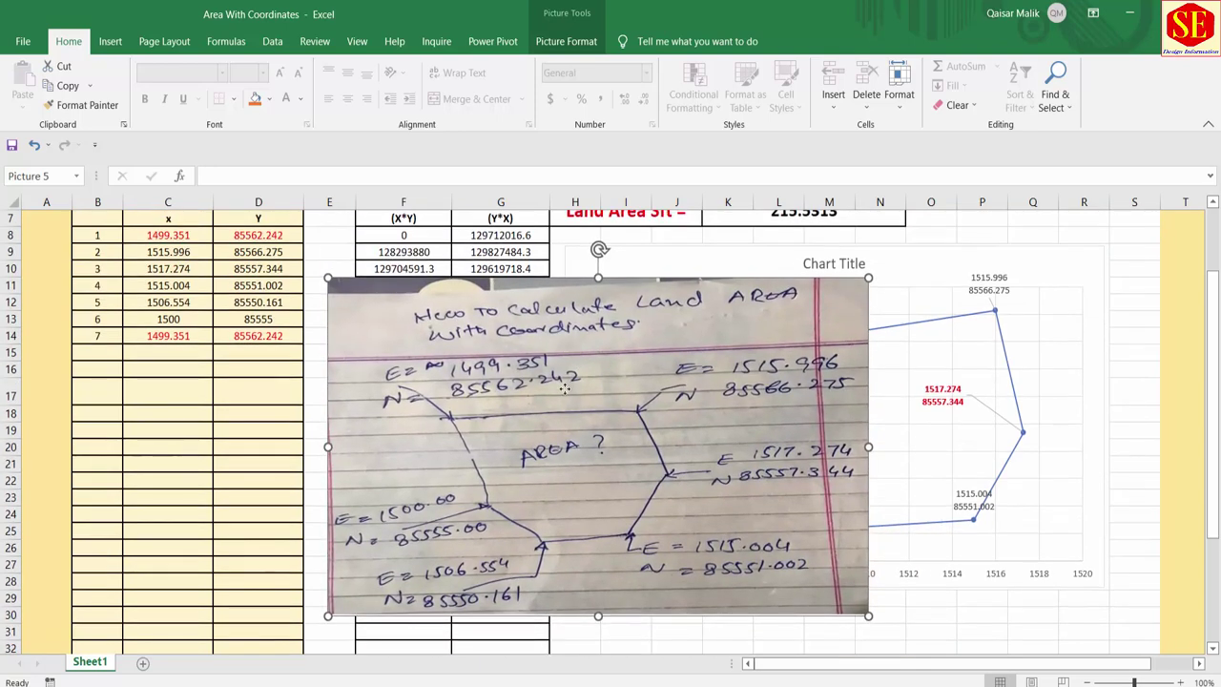
left_click_drag(565, 386, 568, 333)
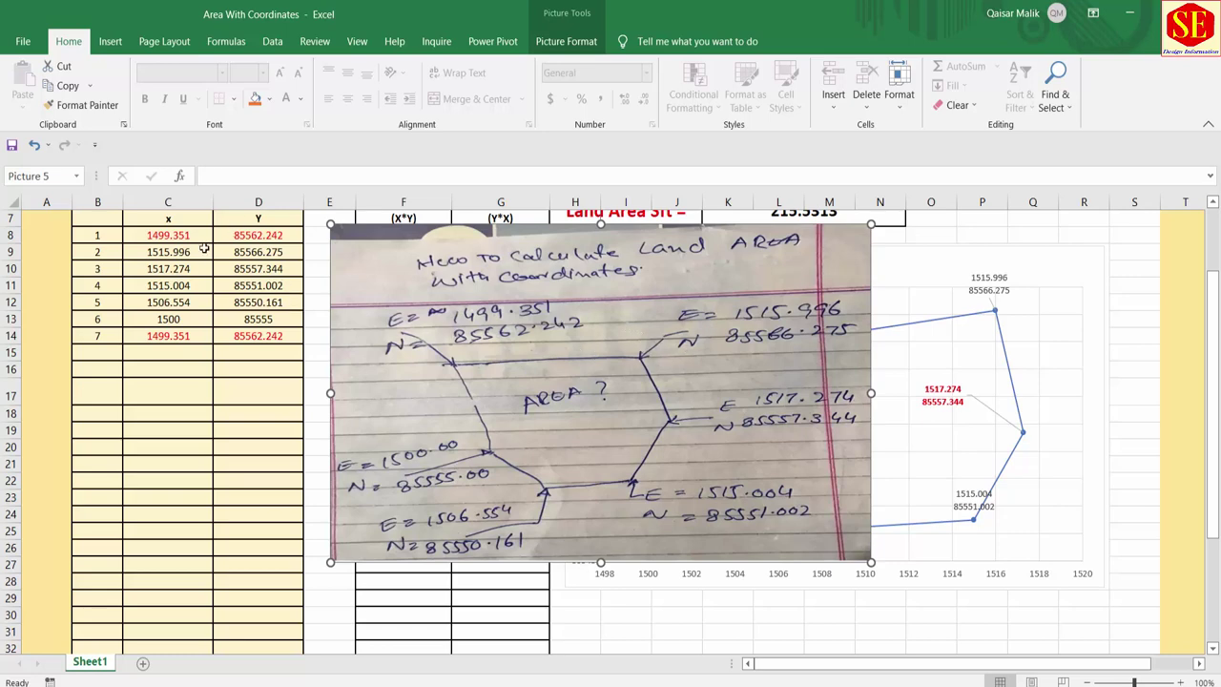
scroll(639, 369, "up", 1)
scroll(639, 369, "up", 1)
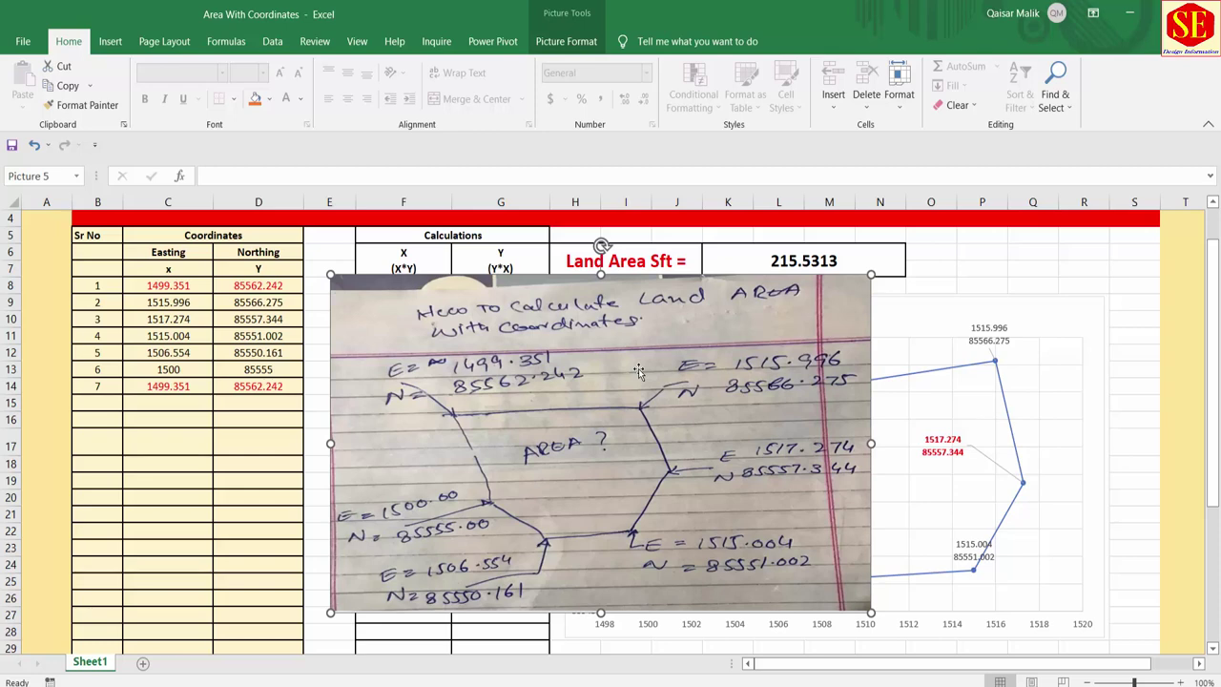
left_click_drag(639, 372, 151, 657)
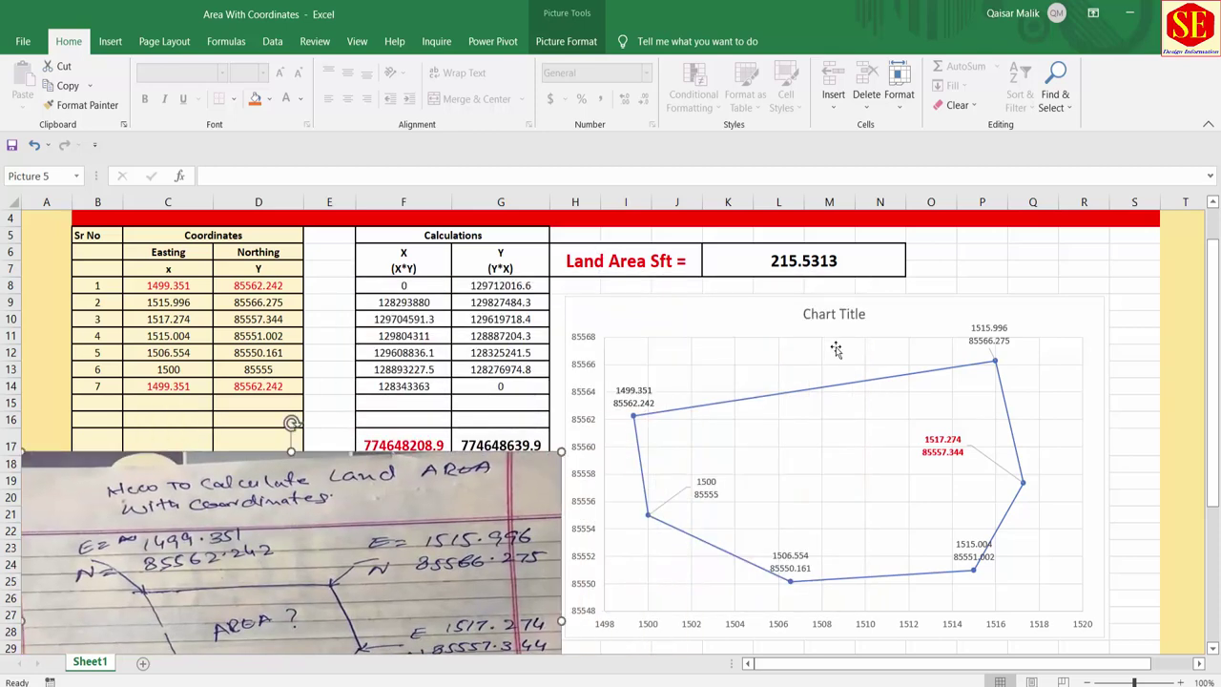
scroll(839, 353, "up", 1)
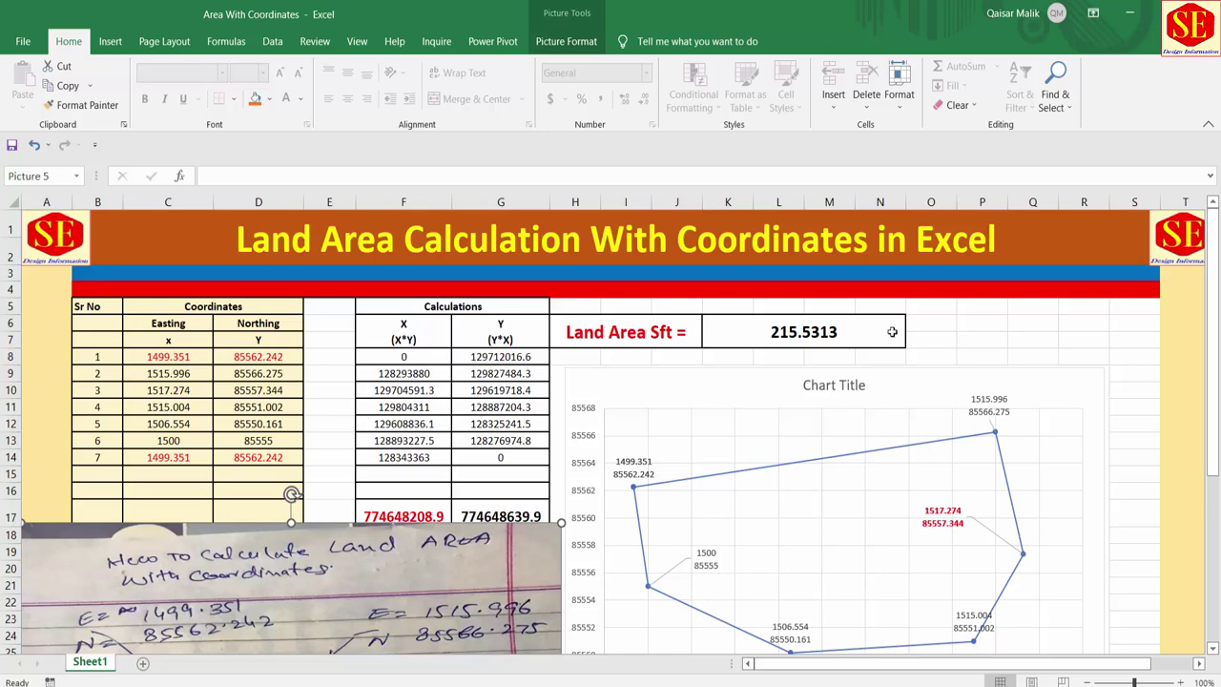
left_click(407, 425)
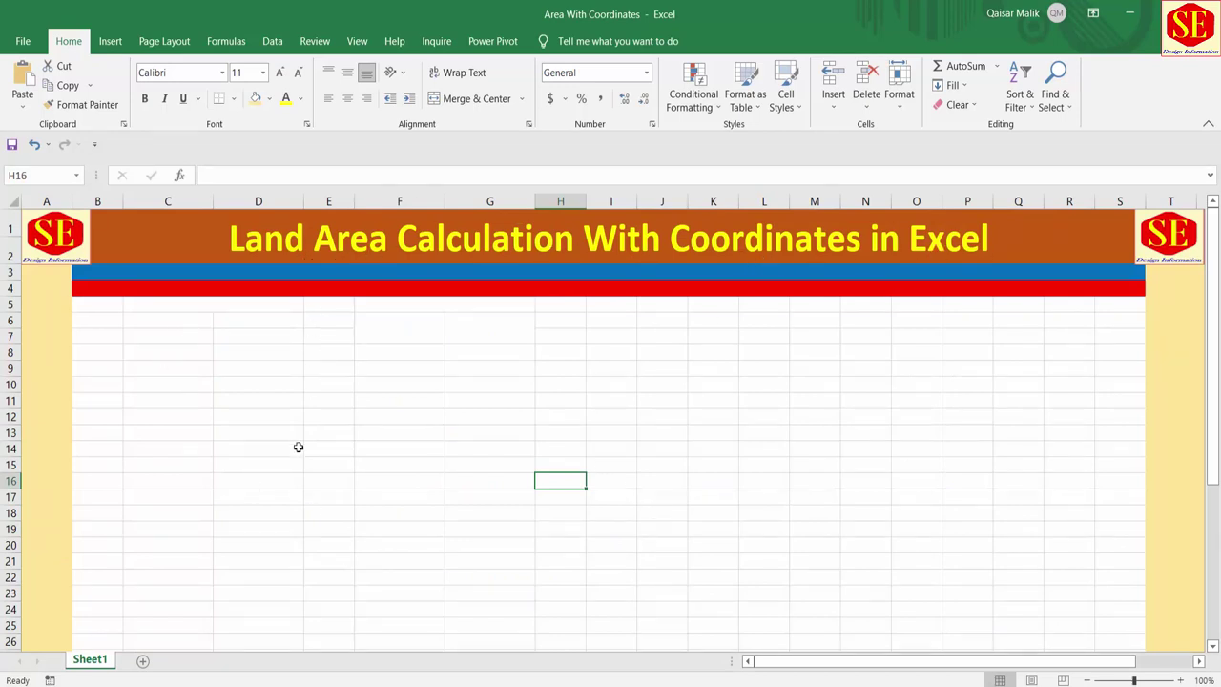
- Enter the headings 'Sr No' in B5, 'Coordinates' in C5:D5, and 'Easting' and 'Northing' below it
left_click(101, 307)
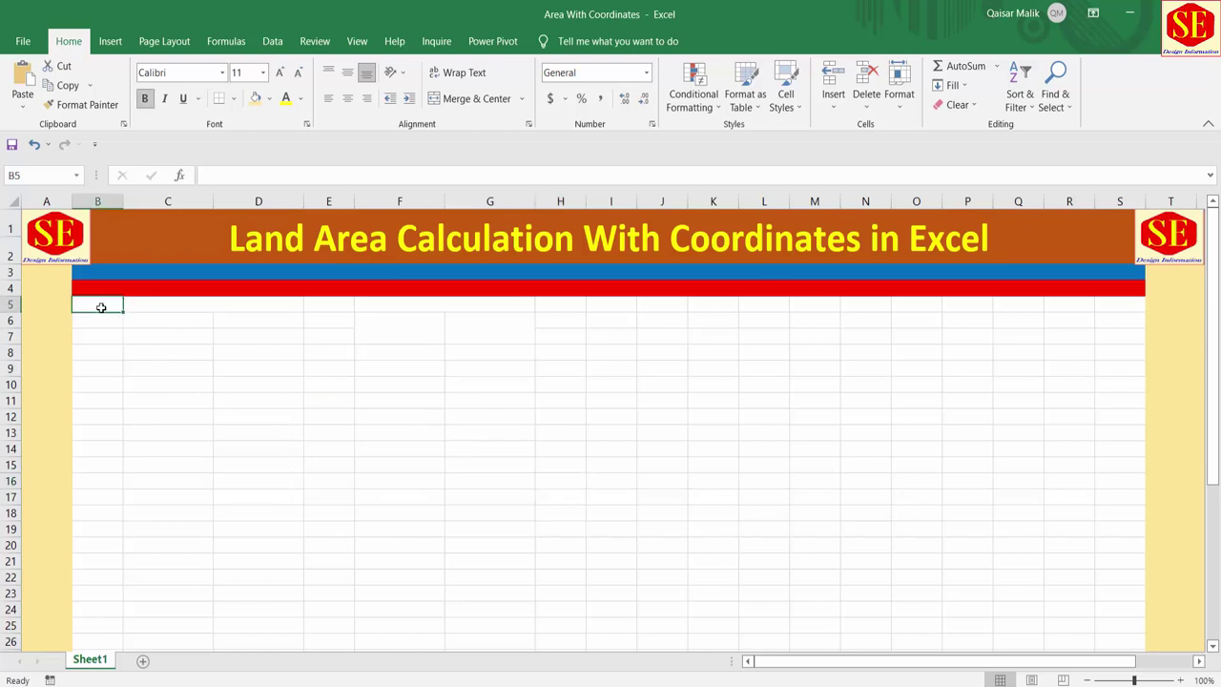
type("Sr No")
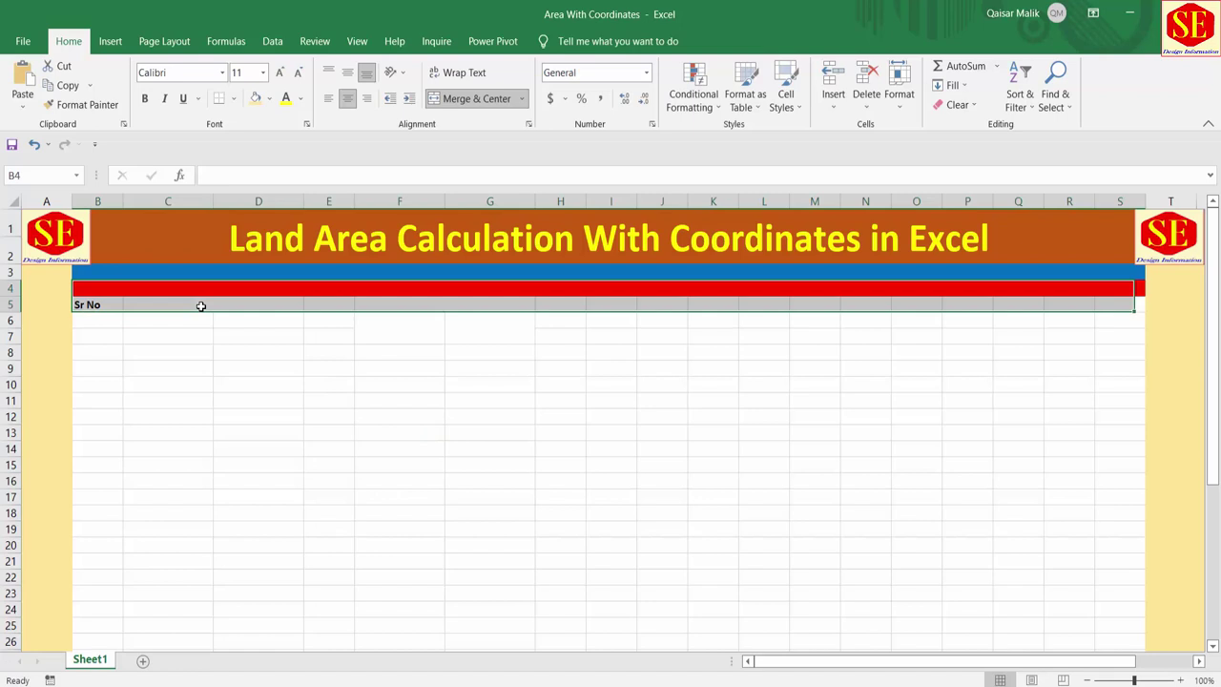
left_click_drag(208, 301, 276, 303)
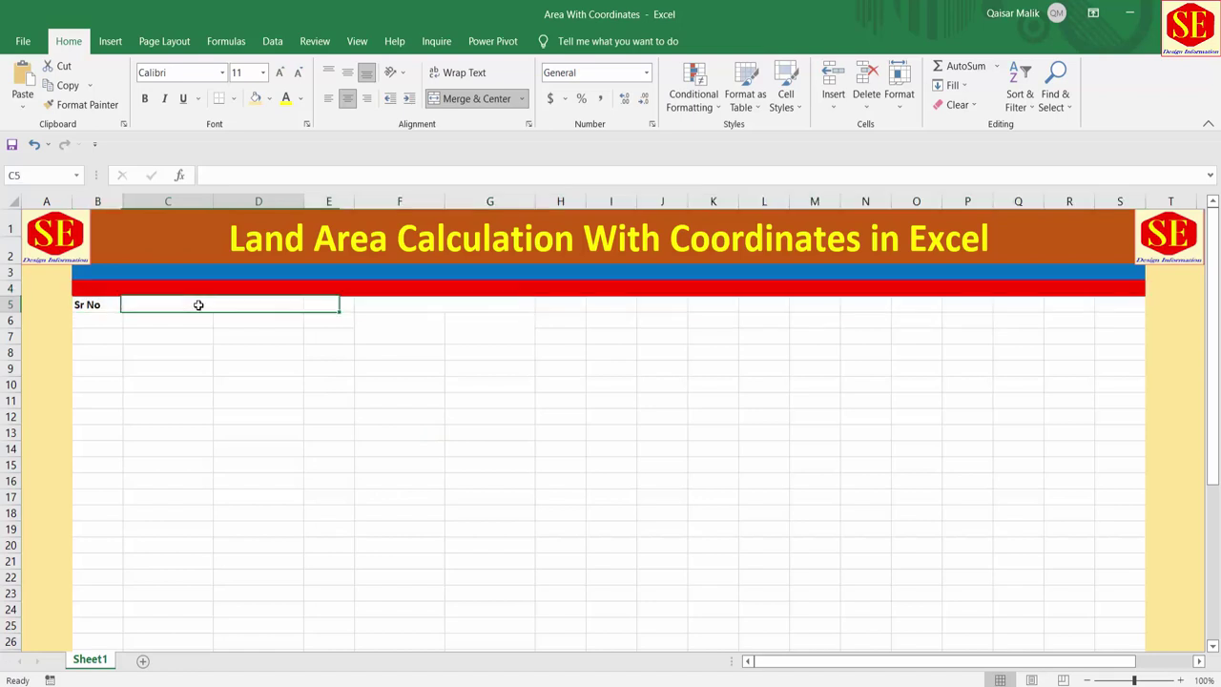
type("Coor")
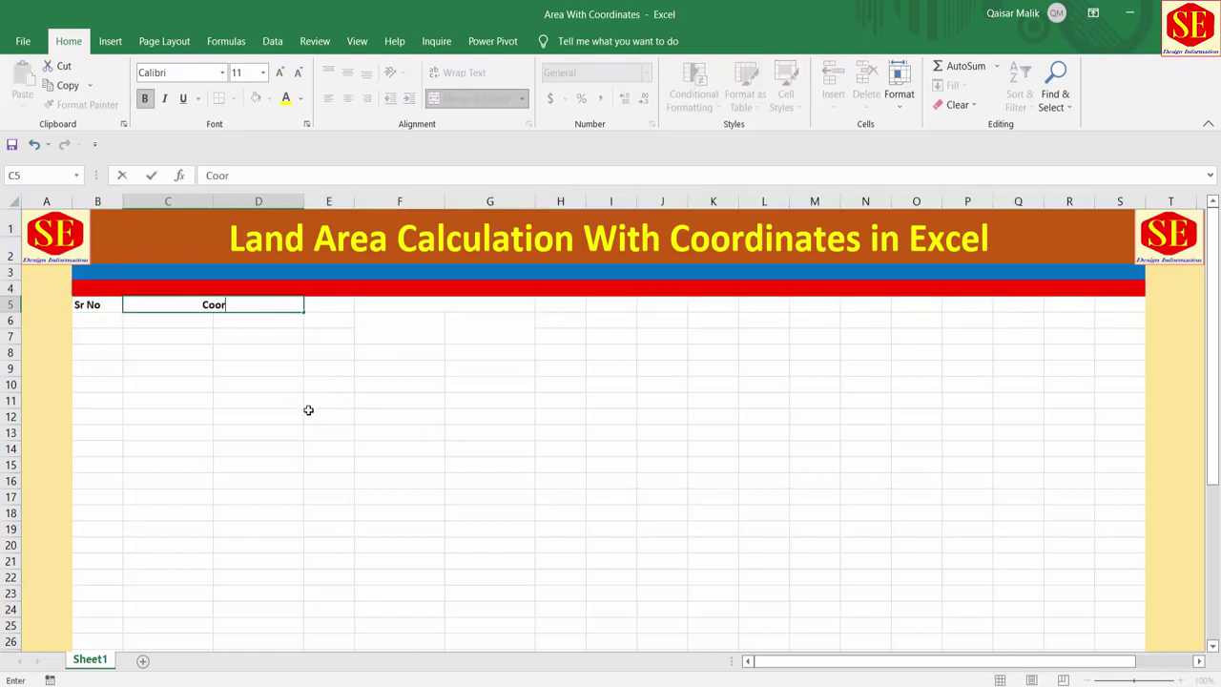
type("dinates")
key("Return")
type("Eas")
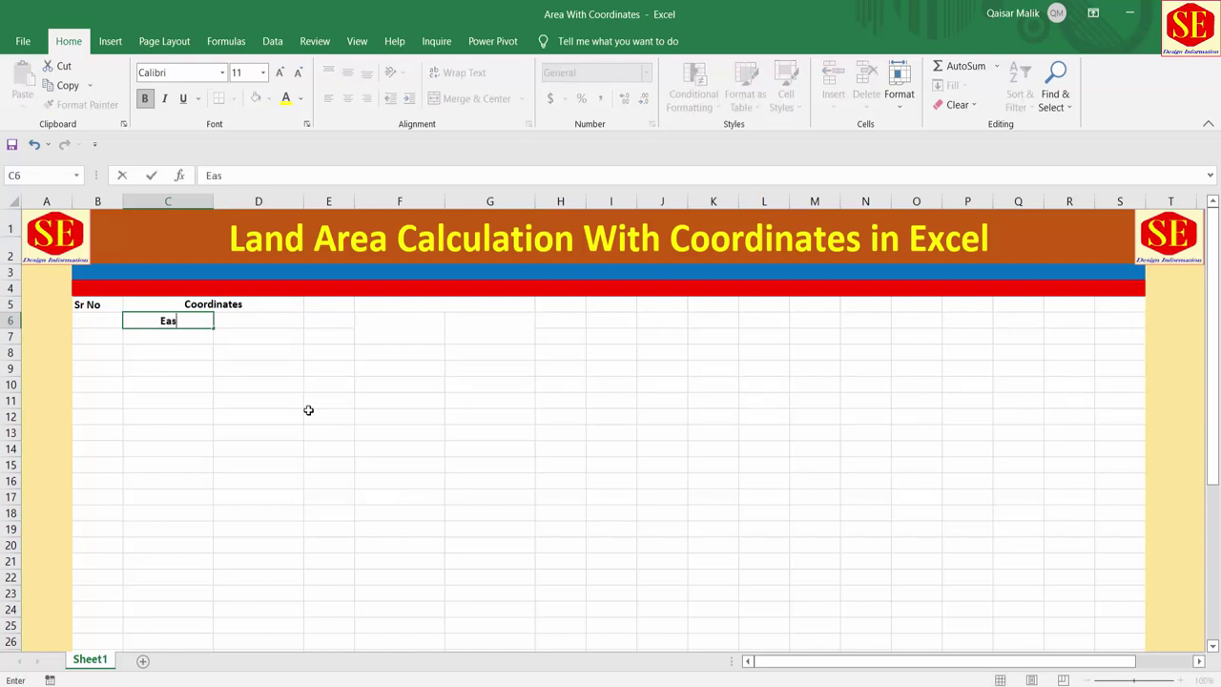
type("ting")
left_click(274, 318)
type("Nor")
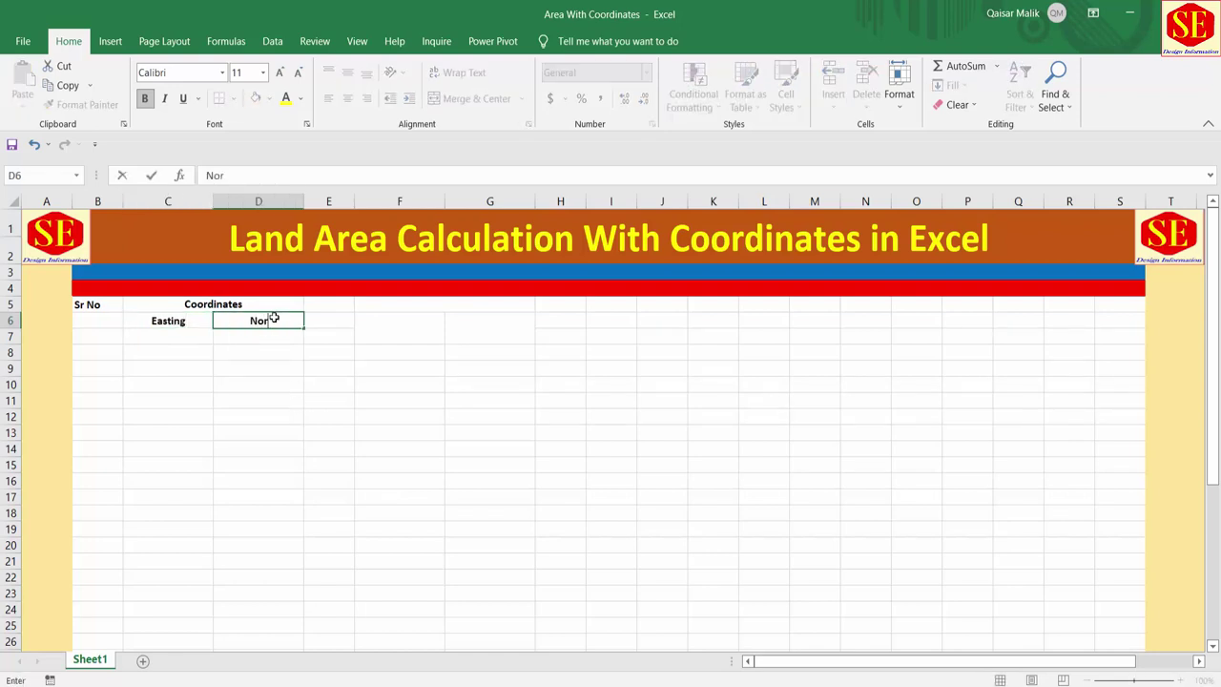
type("thing")
key("Return")
- Add the 'Calculations' heading in F5:G5 with 'X' and 'Y' under it
left_click(398, 303)
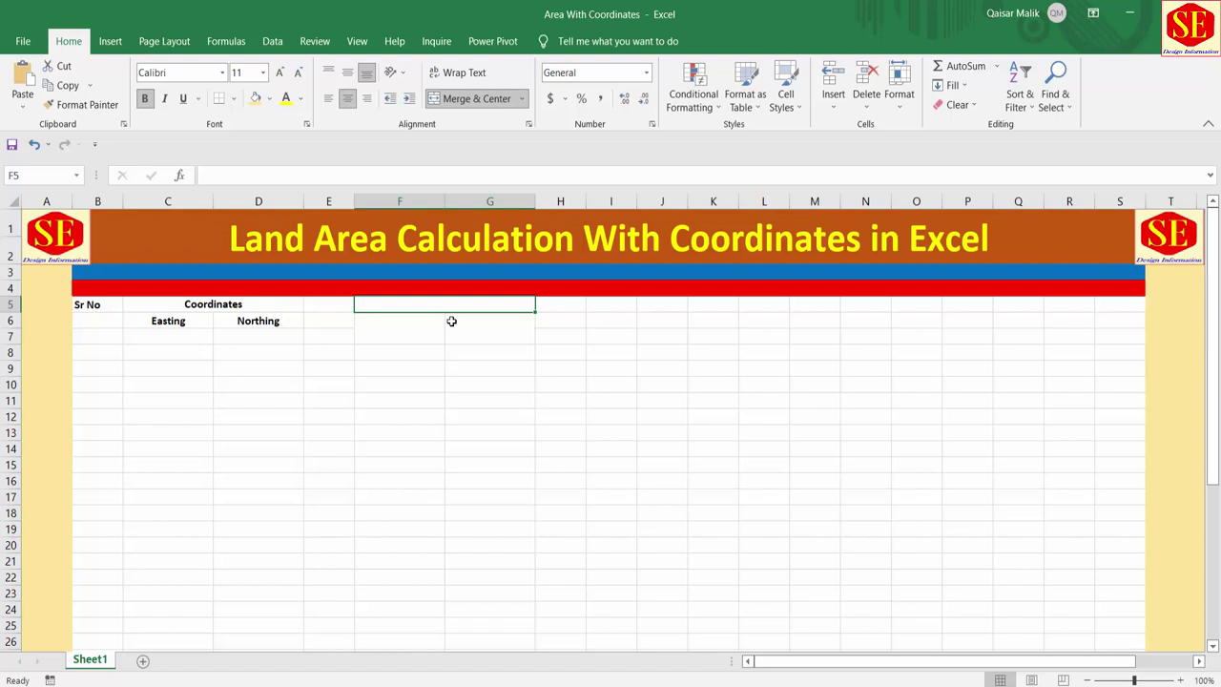
type("Calcul")
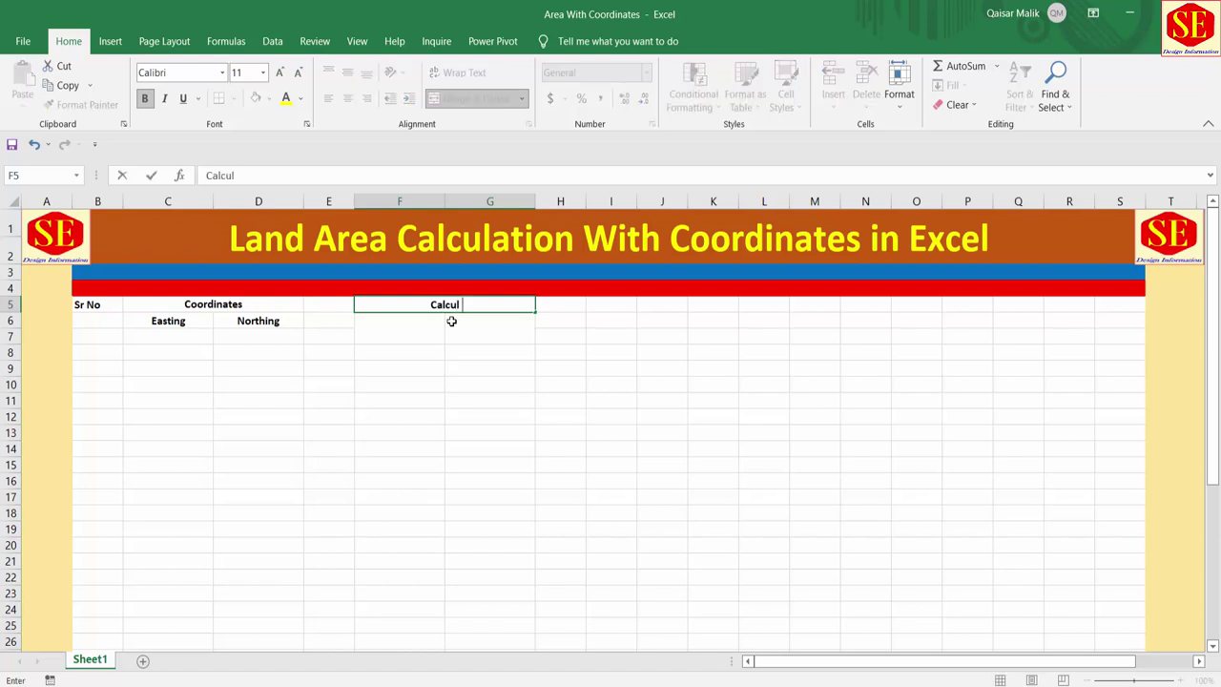
type("ations")
left_click(407, 332)
type("X")
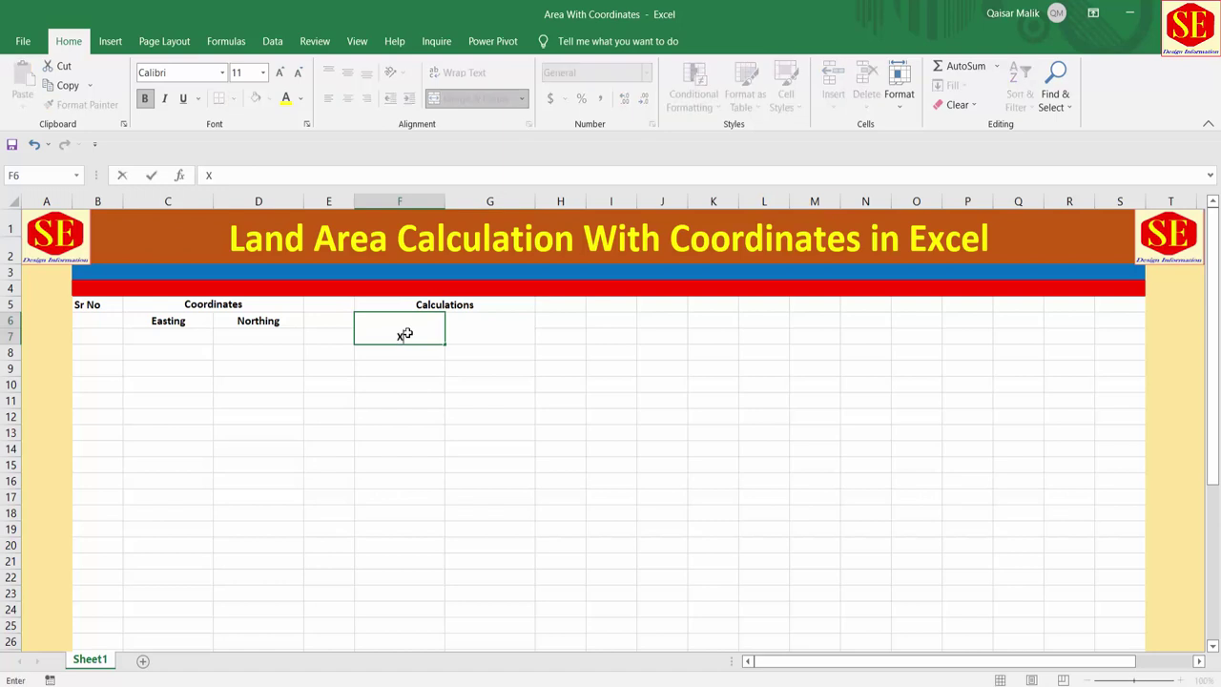
left_click(498, 323)
type("Y")
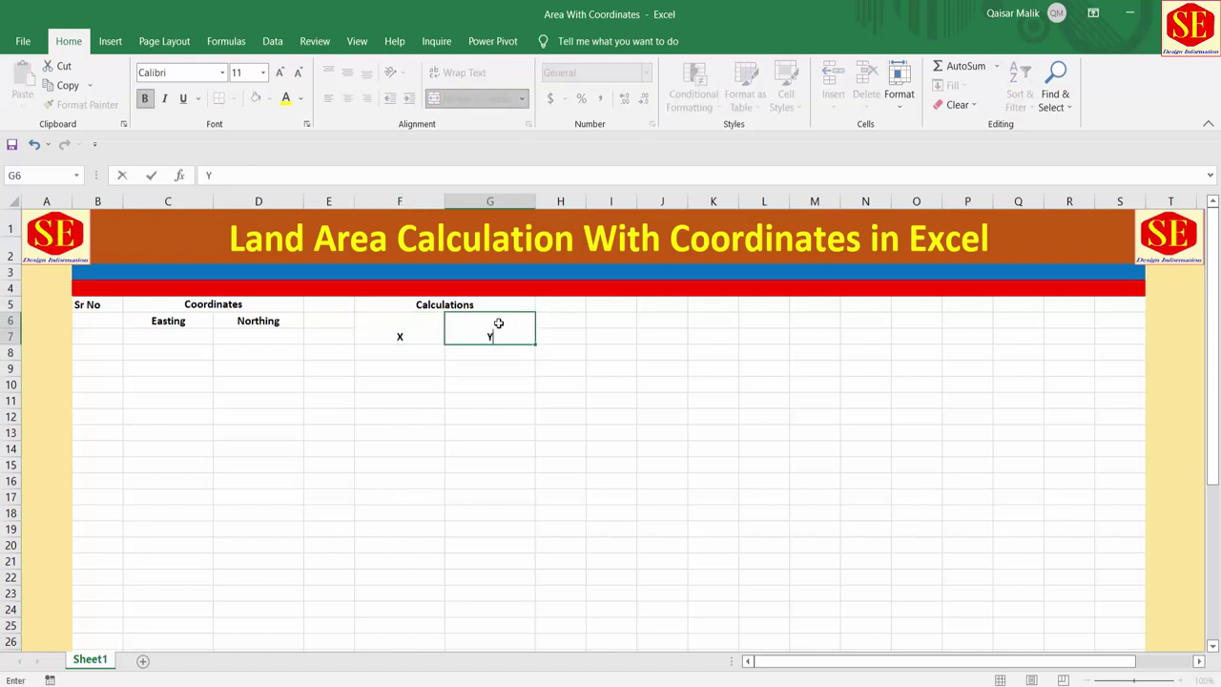
left_click(504, 390)
- Label C7 as 'x' and D7 as 'Y'
left_click(175, 336)
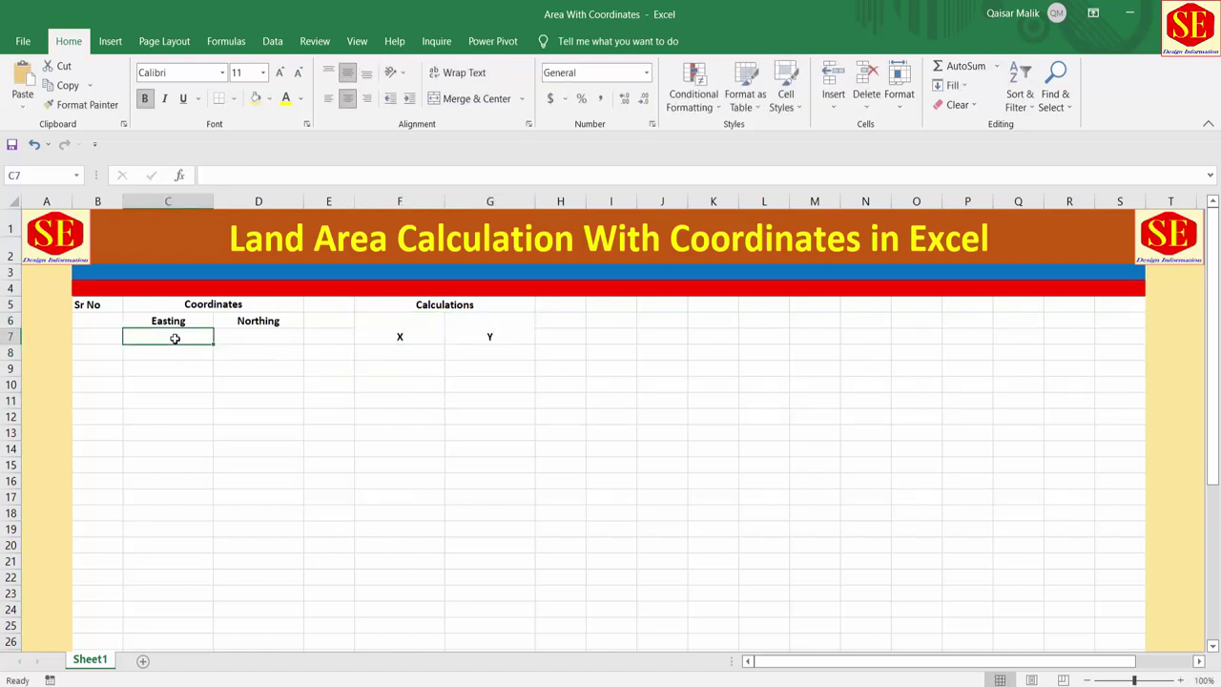
type("x")
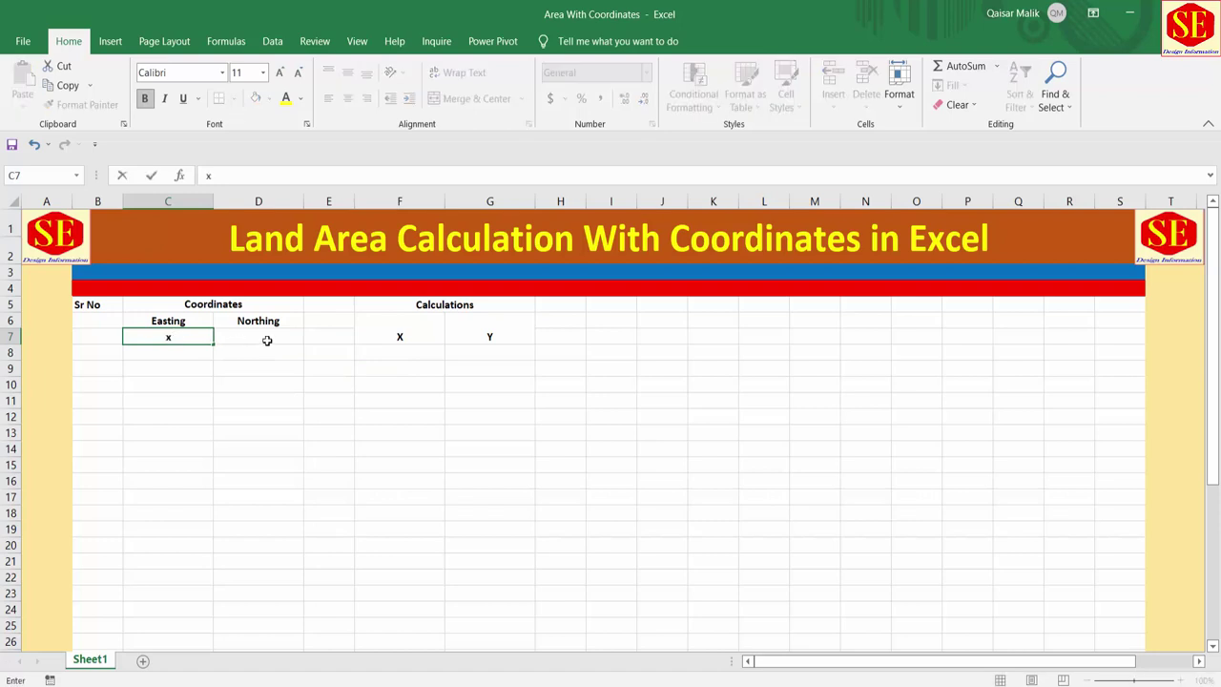
left_click(266, 338)
type("Y")
left_click(273, 382)
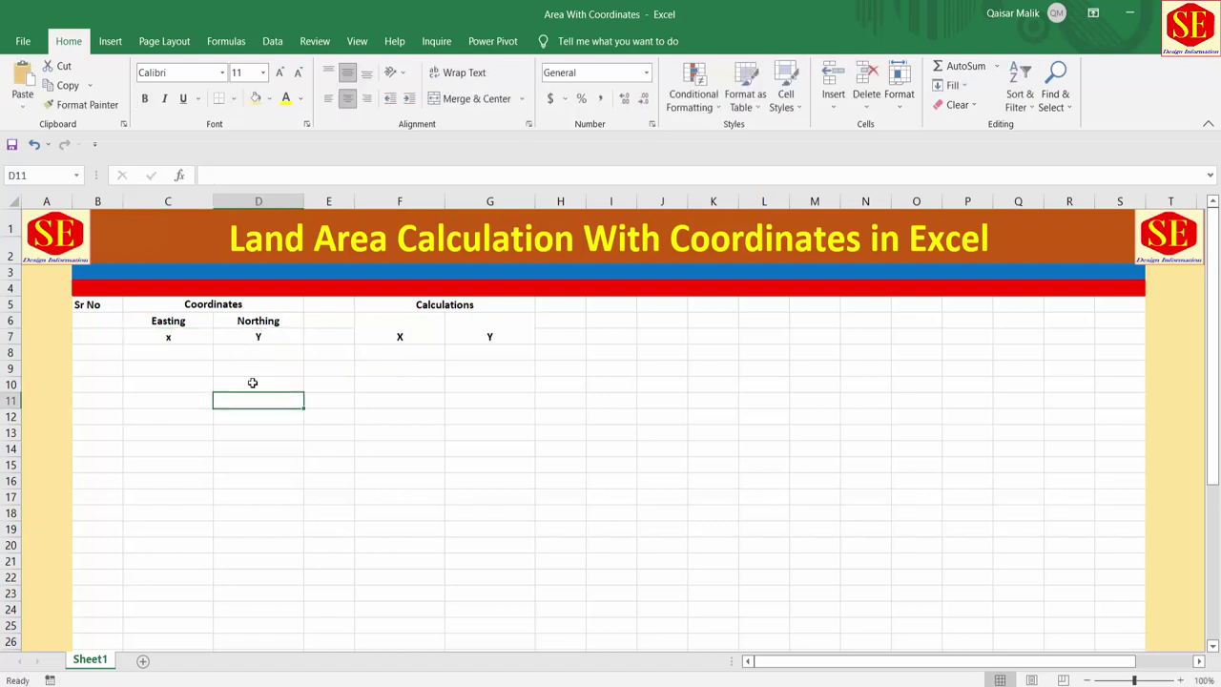
- Give the table range outline and inside borders down to row 36
left_click(88, 304)
mouse_move(152, 317)
left_mouse_down()
mouse_move(478, 661)
mouse_move(463, 631)
left_mouse_up()
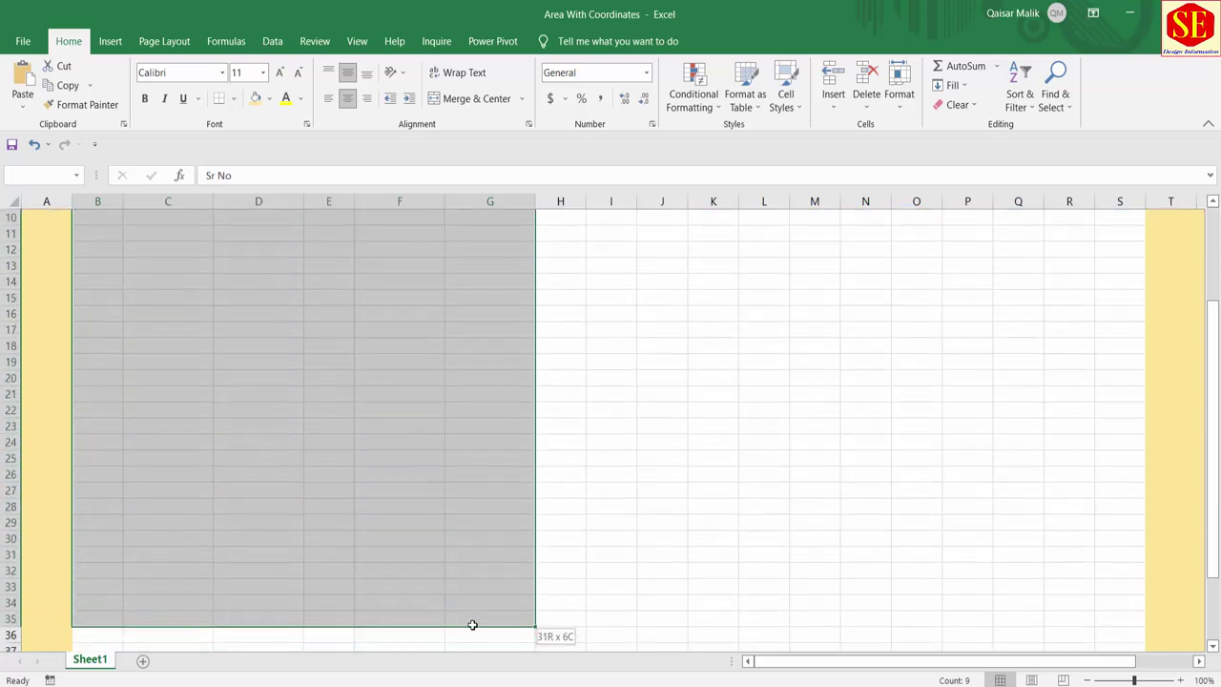
right_click(429, 561)
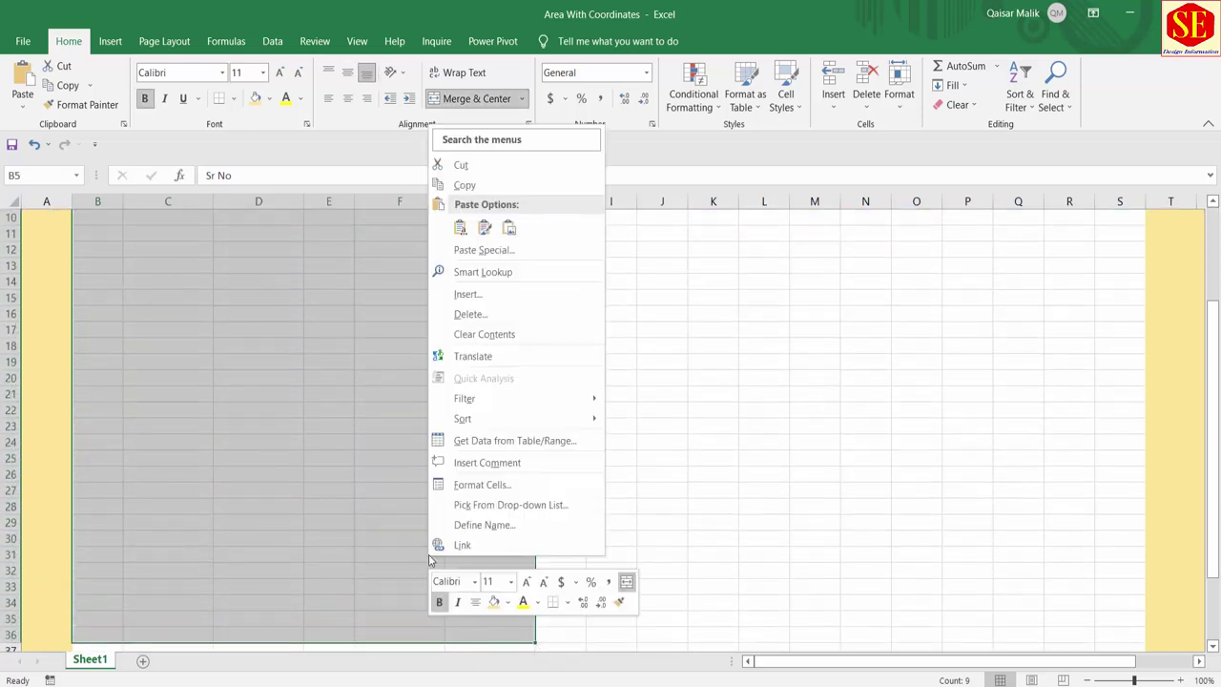
left_click(472, 485)
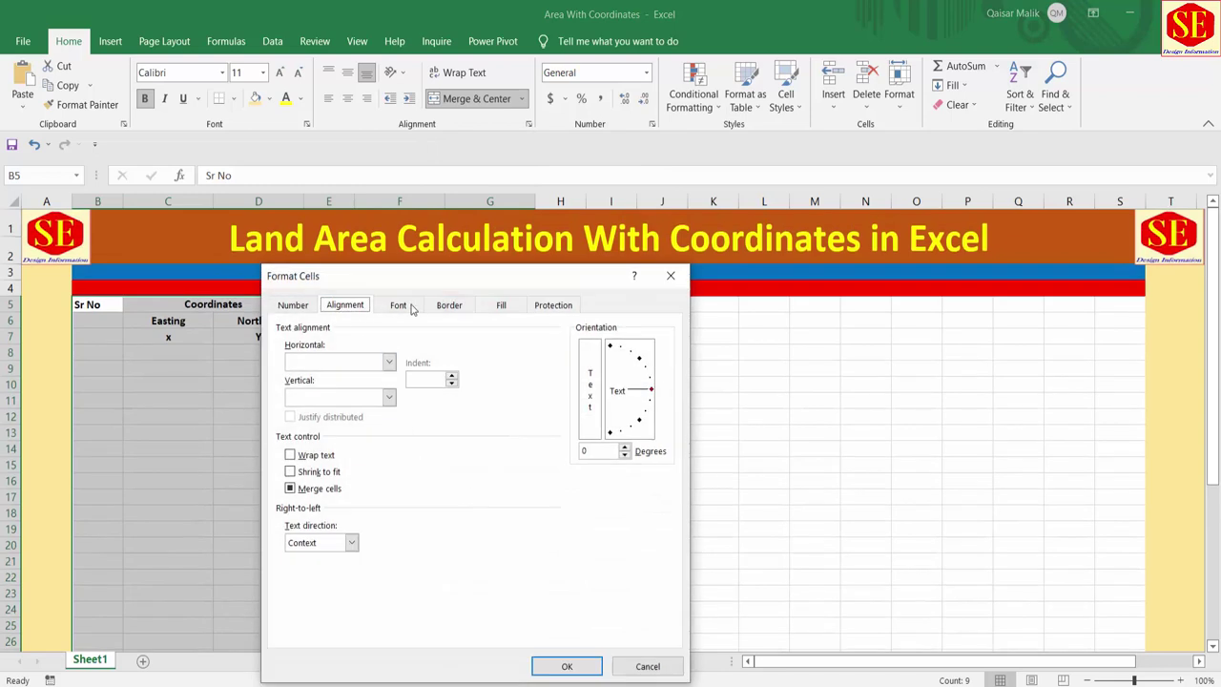
left_click(452, 307)
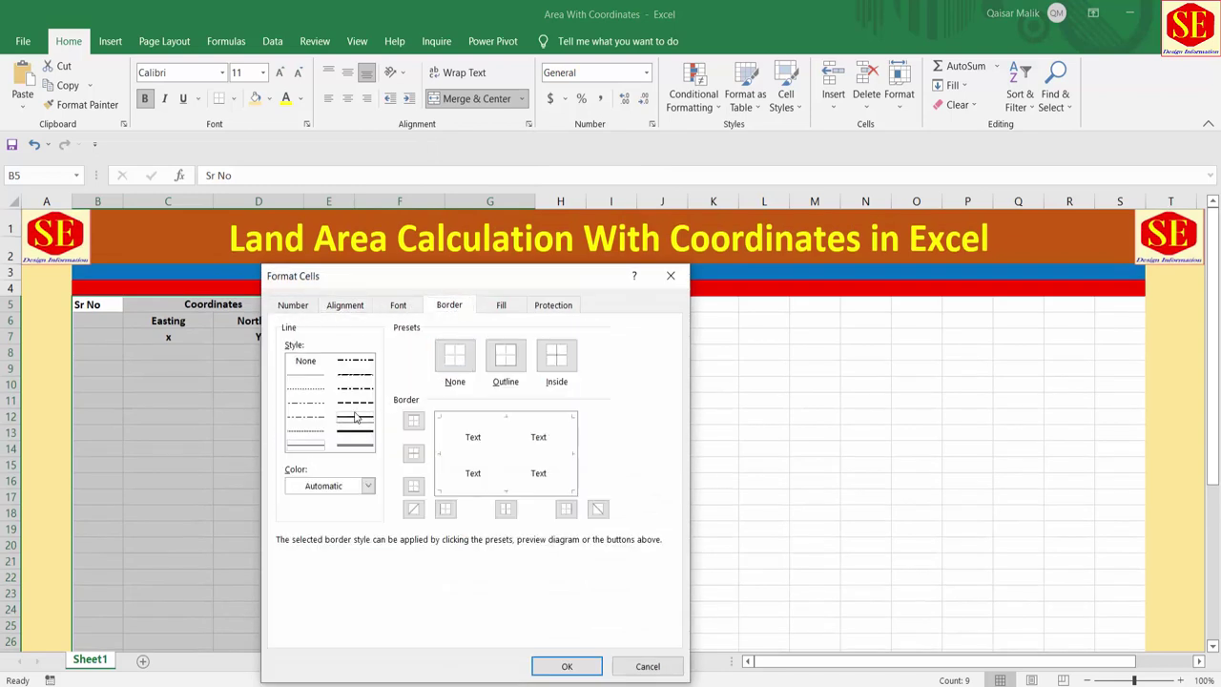
left_click(506, 354)
left_click(556, 355)
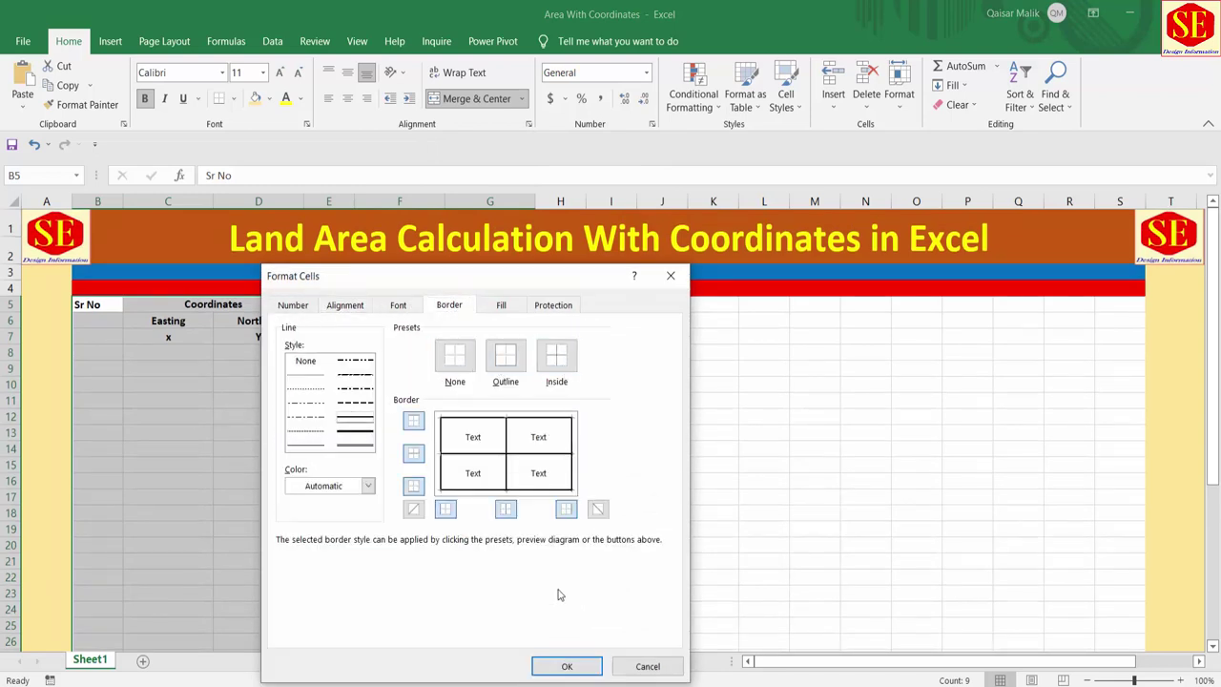
left_click(566, 666)
left_click(386, 417)
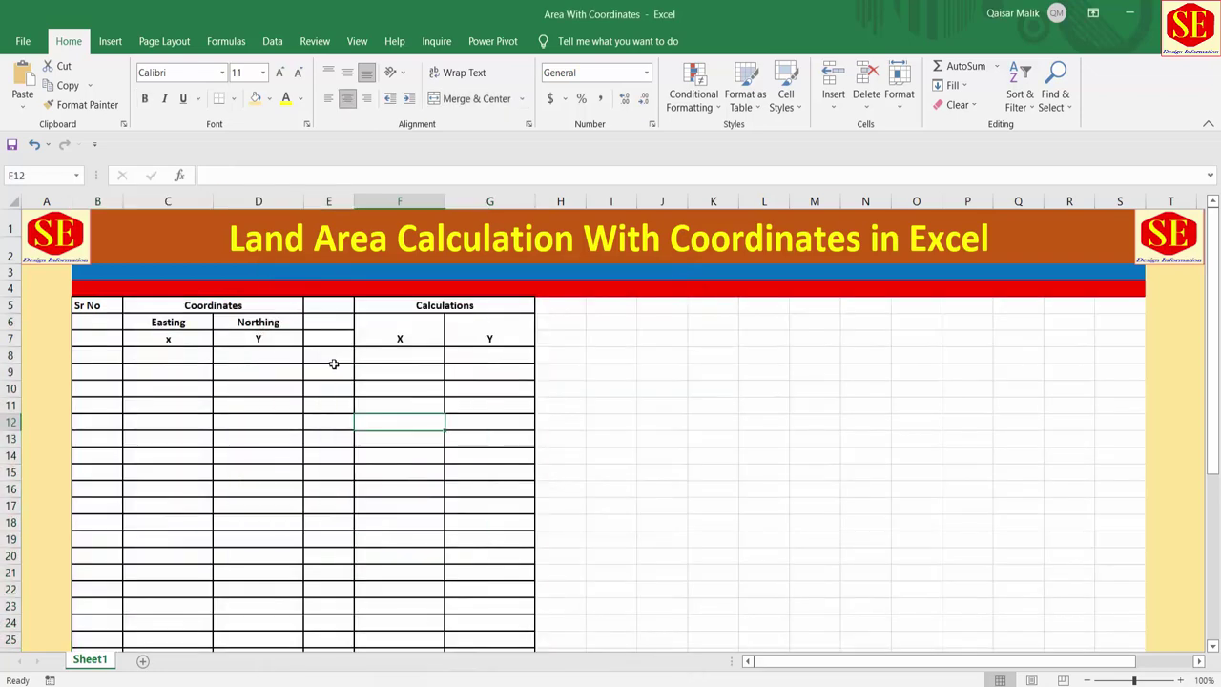
- Merge E5:E36 into one blank separator strip between the tables
mouse_move(330, 304)
left_mouse_down()
mouse_move(329, 631)
mouse_move(328, 615)
left_mouse_up()
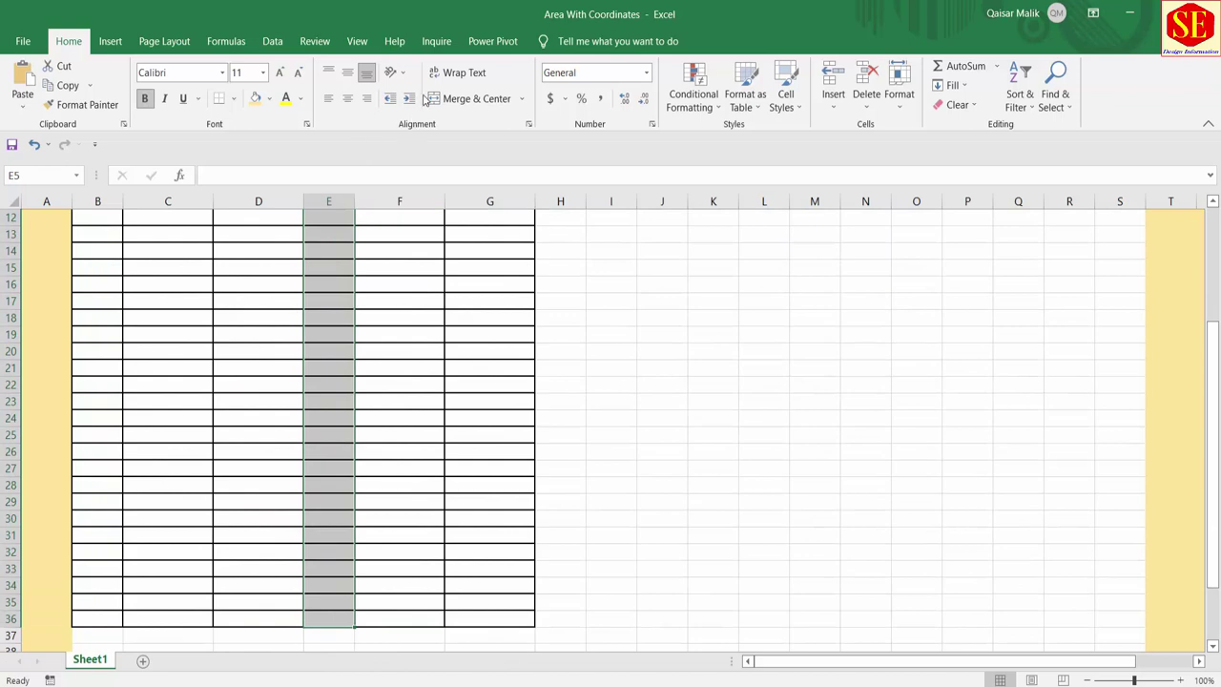
left_click(429, 99)
left_click(414, 407)
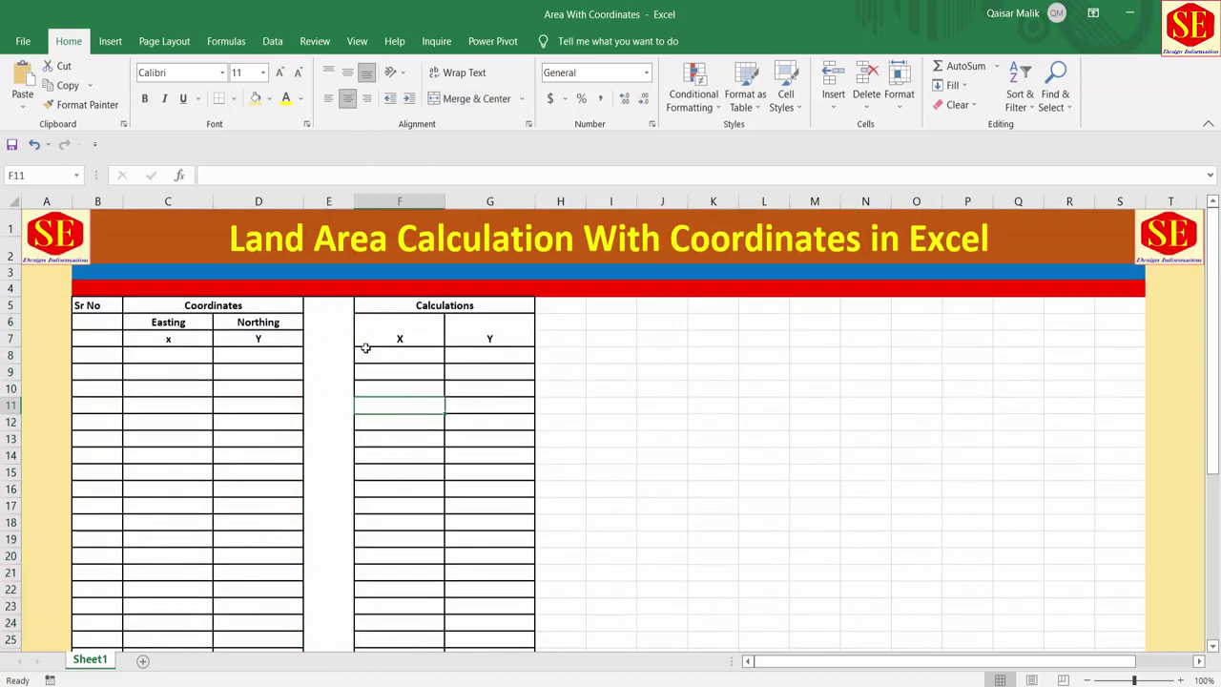
left_click(154, 352)
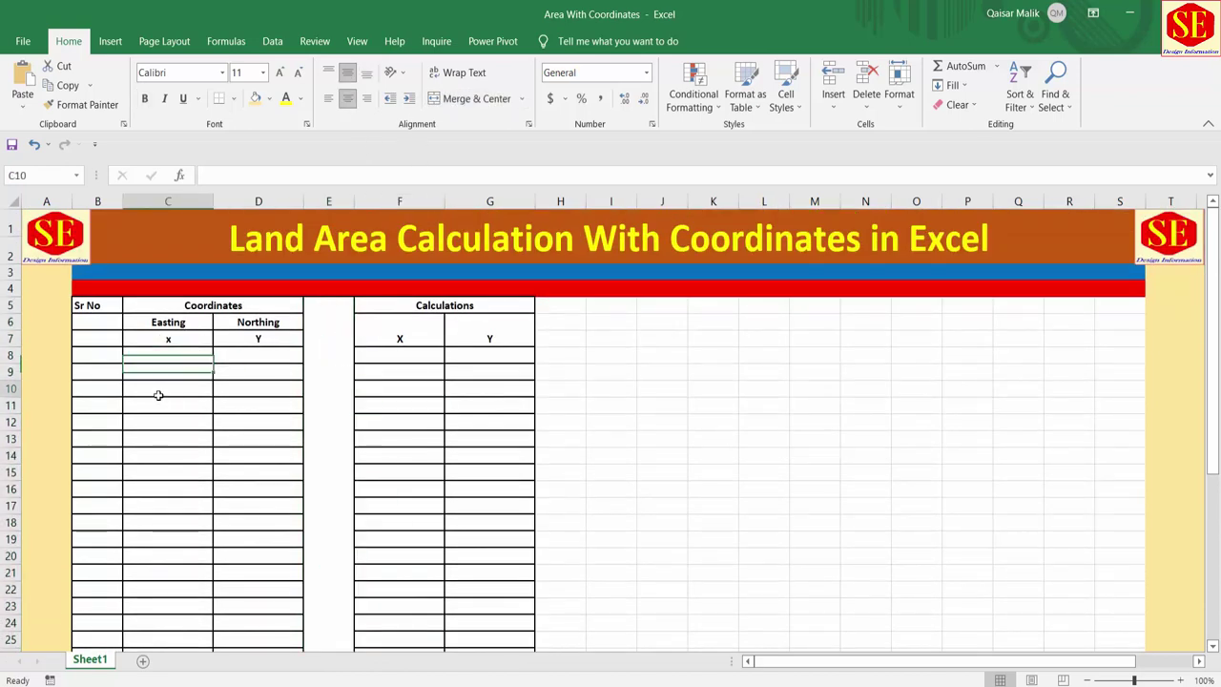
left_click(168, 438)
- Shade B5:D36 with a light gold fill colour
left_click_drag(101, 303, 264, 667)
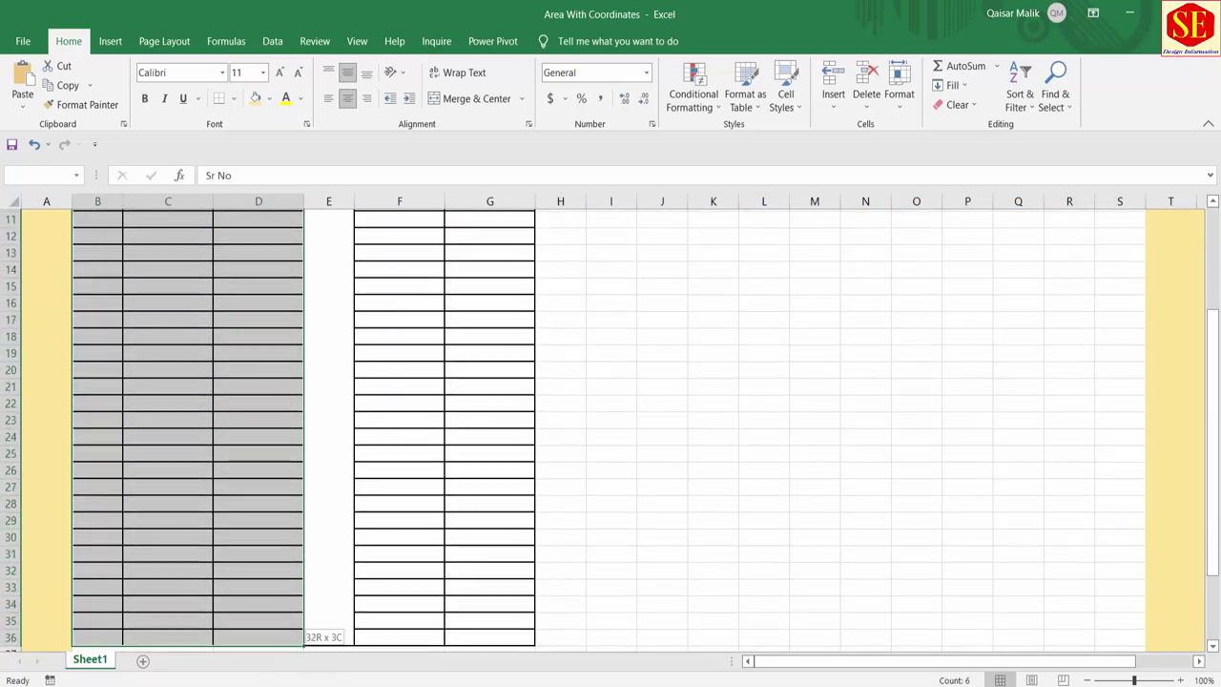
left_click_drag(259, 626, 259, 531)
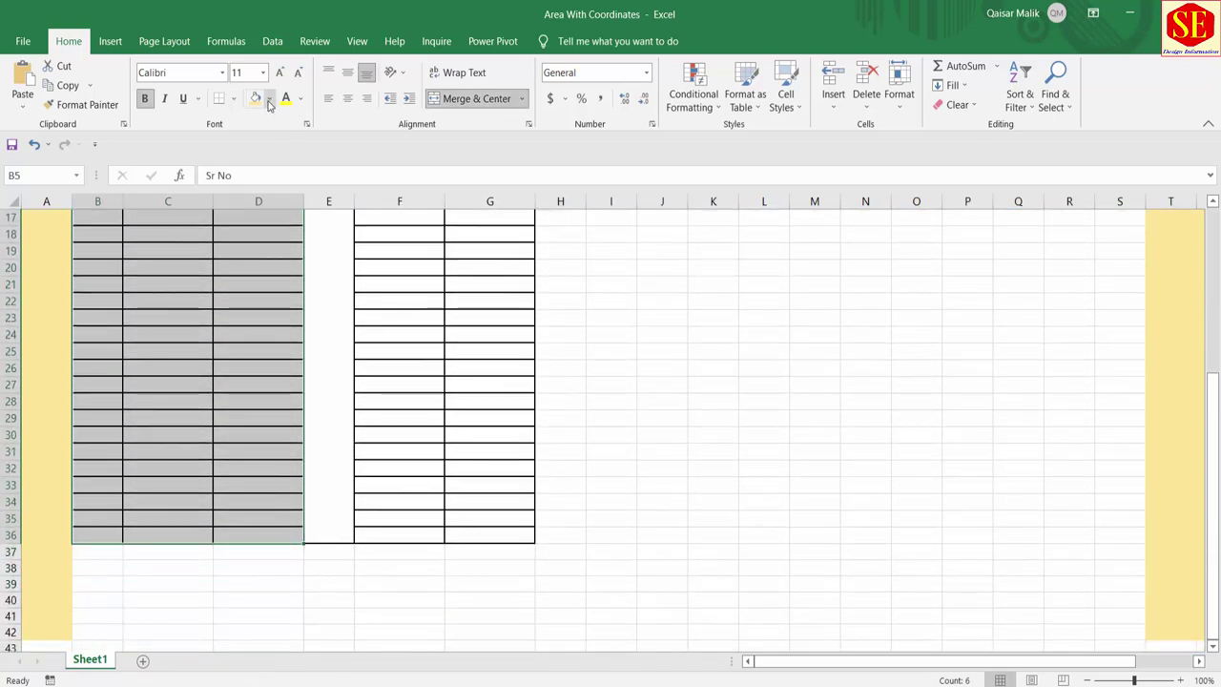
left_click(270, 98)
left_click(346, 156)
scroll(352, 428, "up", 5)
left_click(340, 436)
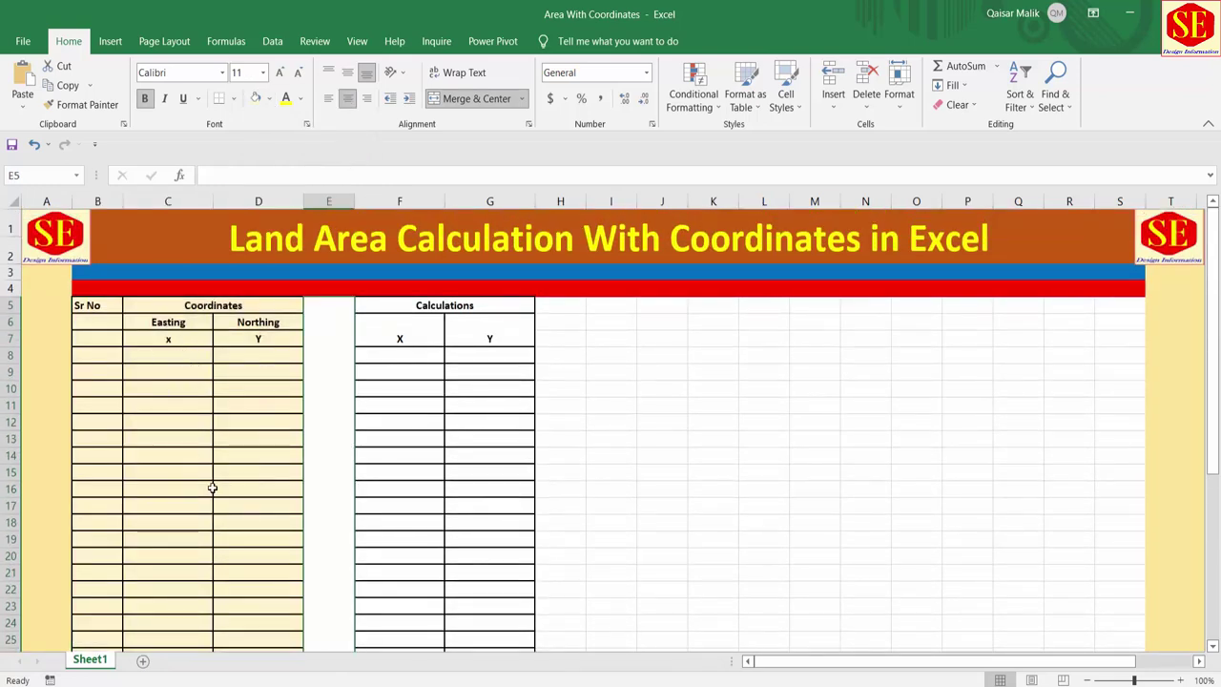
left_click_drag(408, 356, 499, 357)
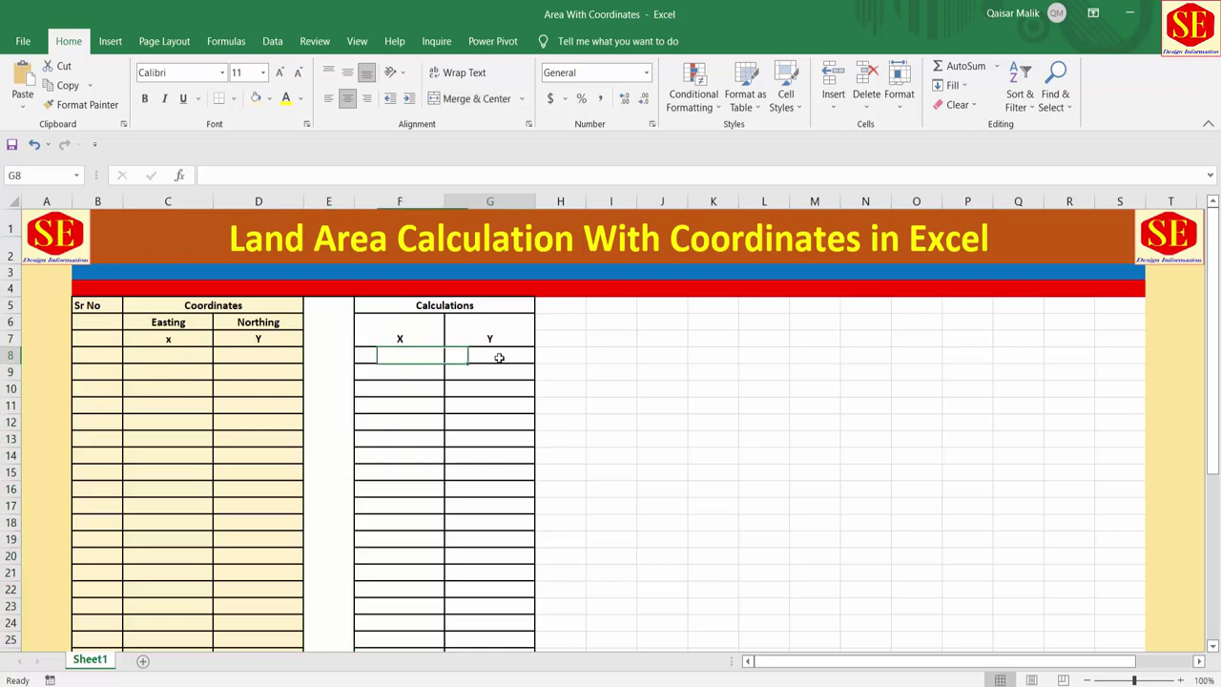
key("Down")
key("Down")
key("Down")
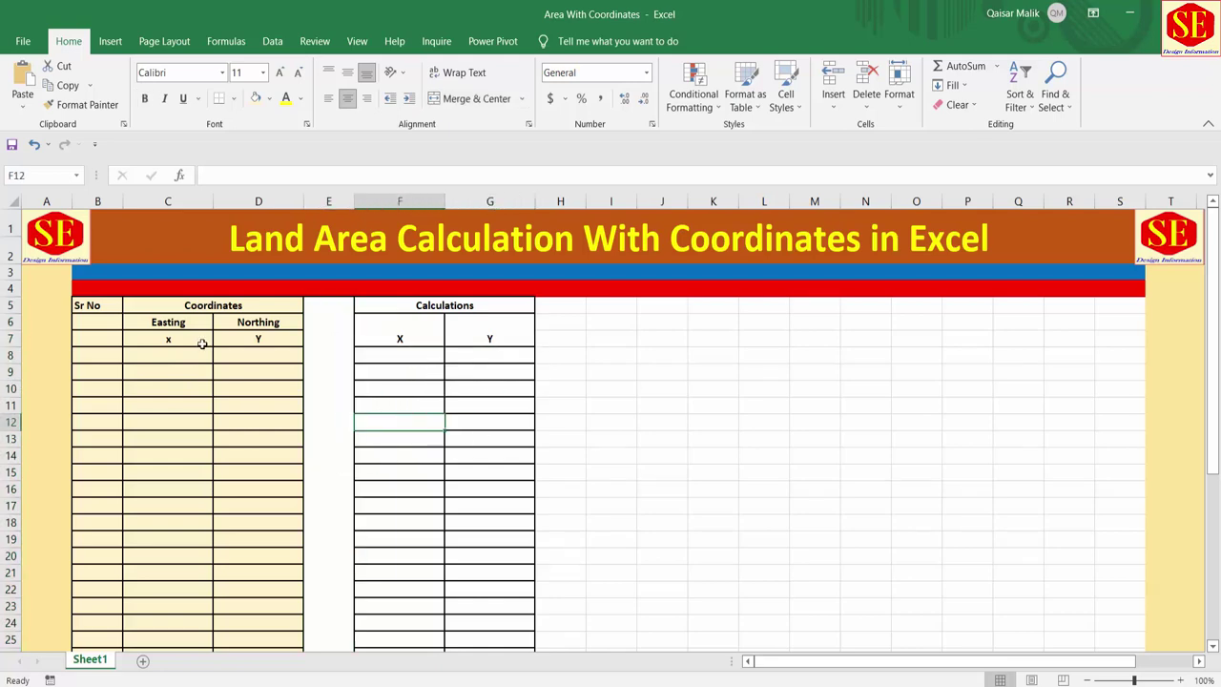
left_click(181, 365)
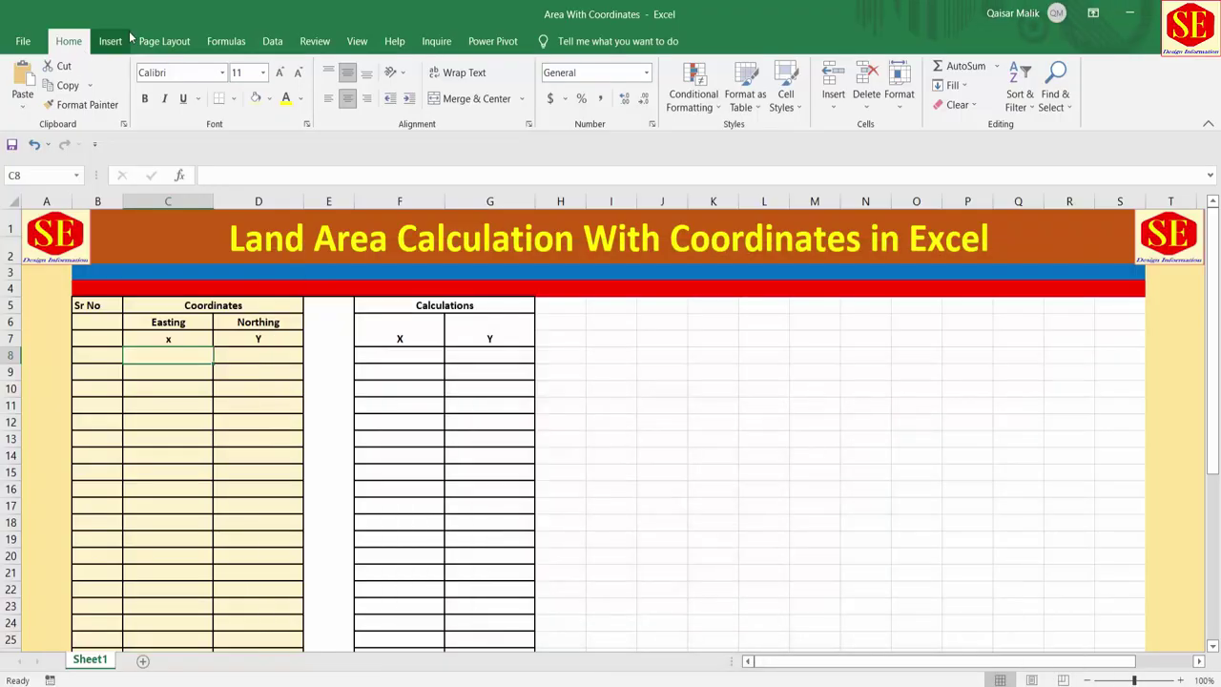
- Insert the handwritten coordinates photo from the Desktop onto the sheet
left_click(116, 42)
left_click(183, 86)
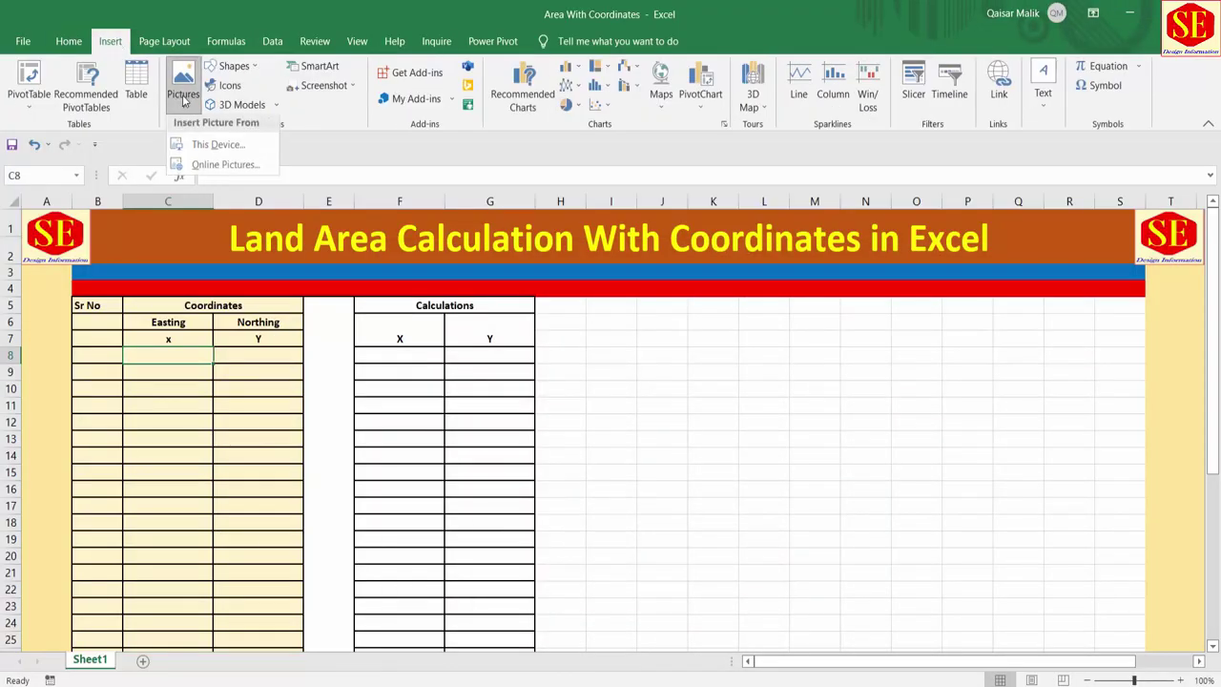
left_click(218, 149)
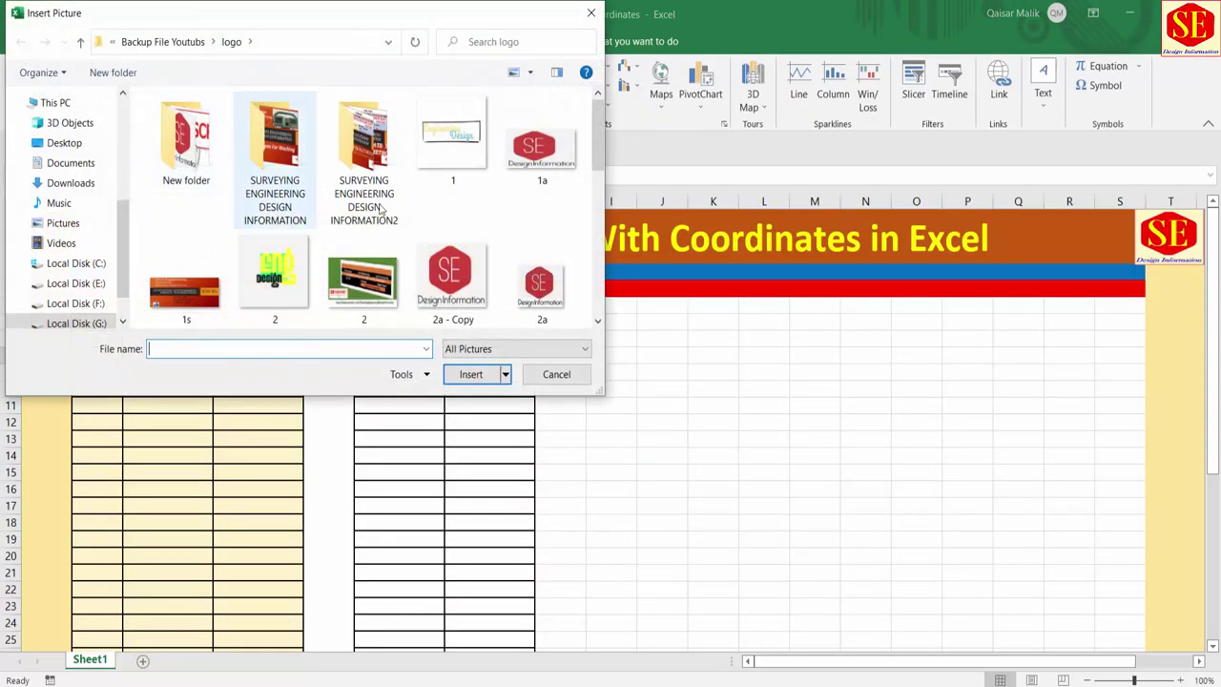
left_click(65, 143)
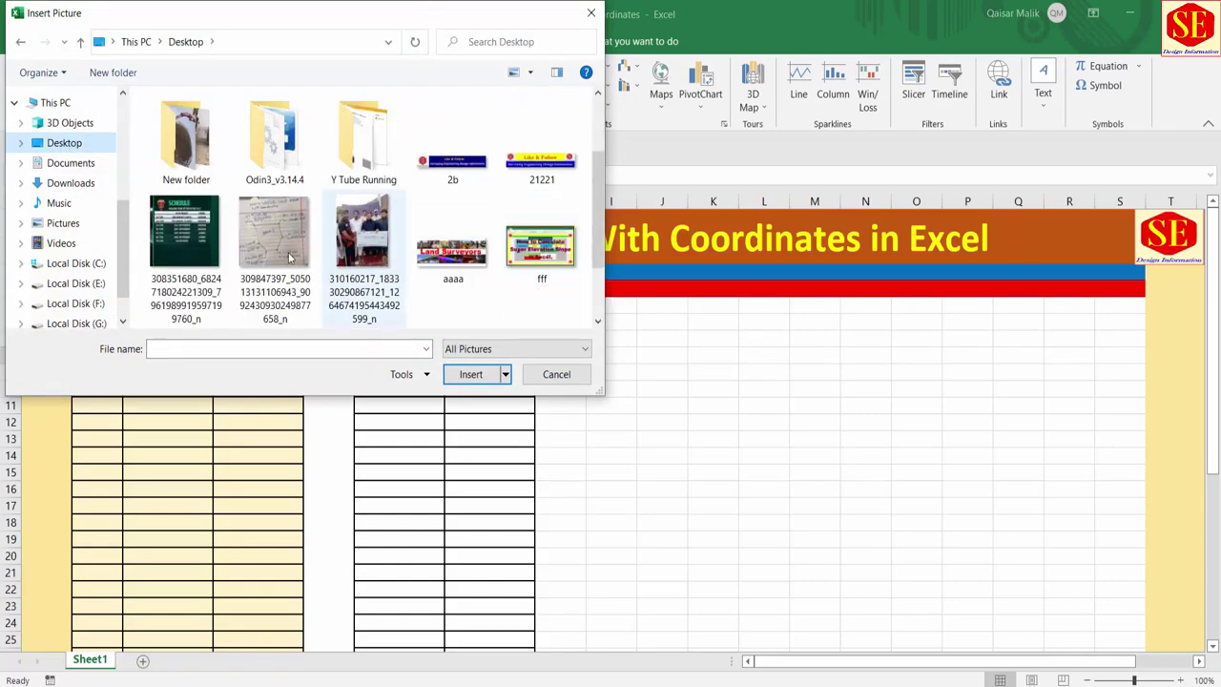
left_click(285, 257)
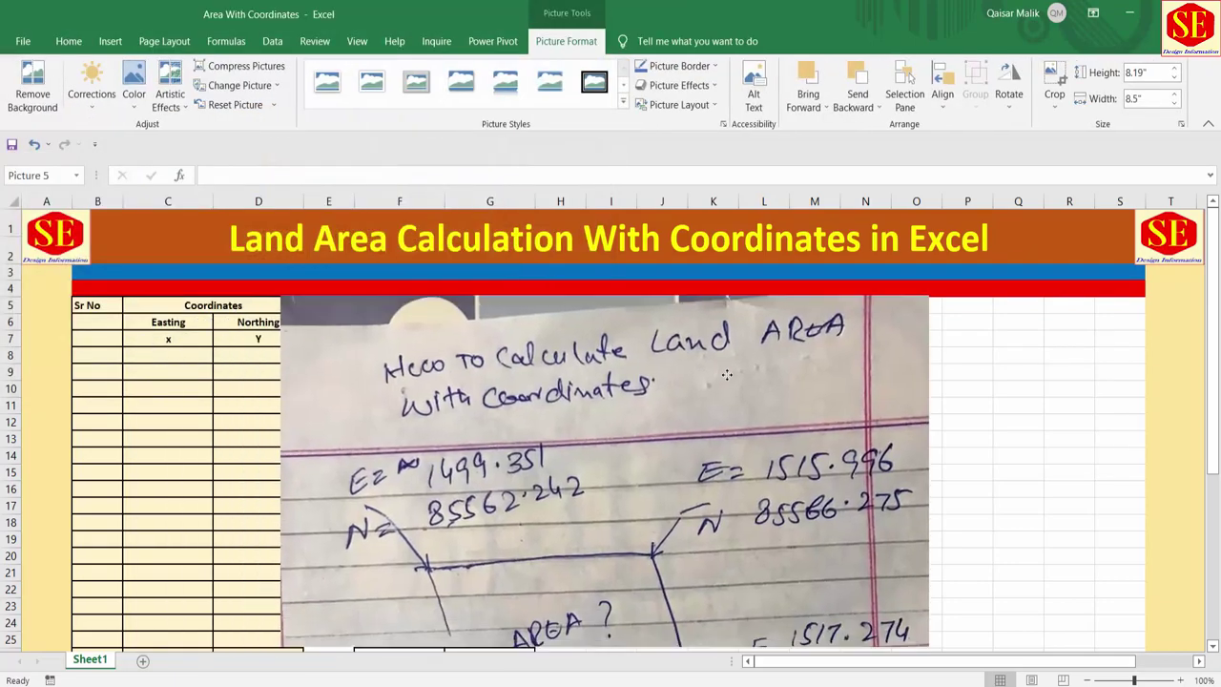
- Move the sketch photo right of column G and resize it to 4.6" × 4.78"
mouse_move(512, 436)
left_mouse_down()
mouse_move(953, 370)
mouse_move(840, 308)
left_mouse_up()
scroll(896, 378, "down", 1)
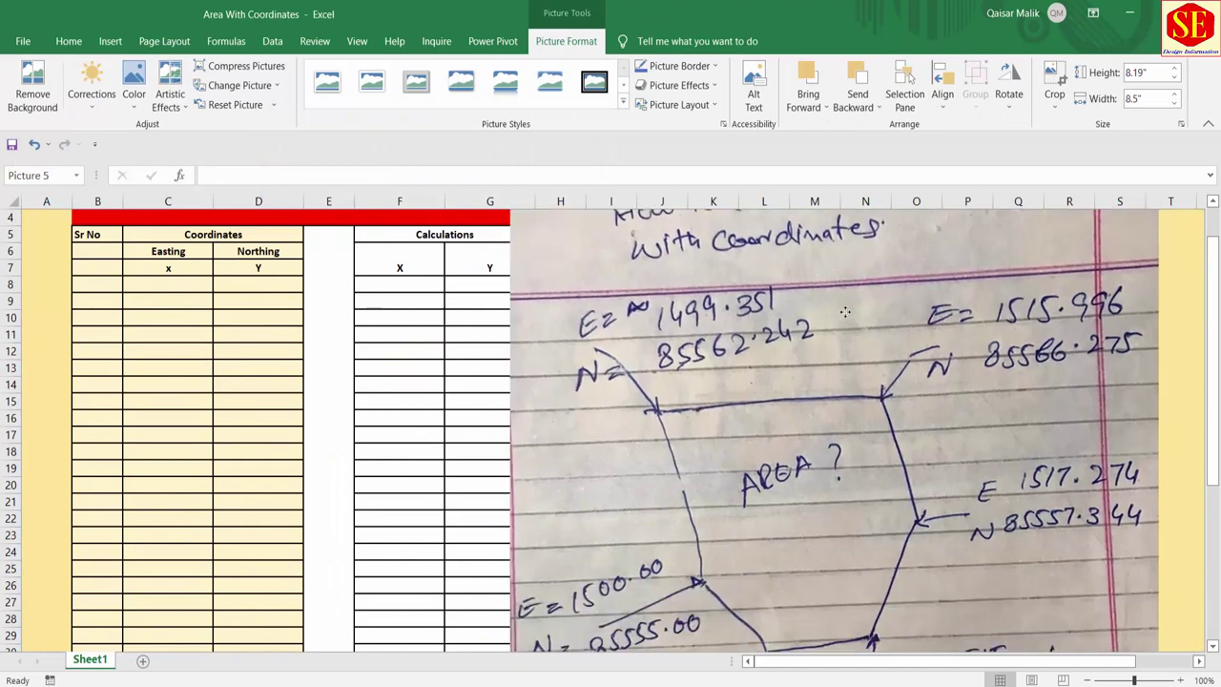
scroll(697, 537, "down", 2)
scroll(697, 537, "down", 3)
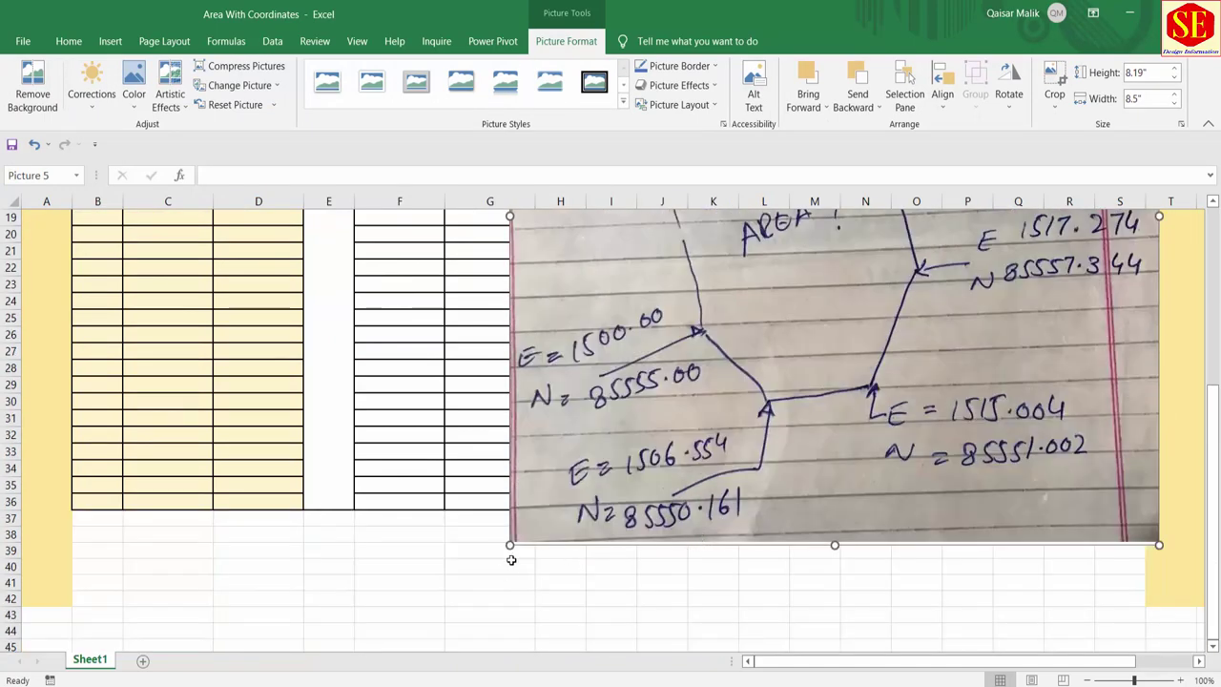
left_click_drag(506, 549, 654, 414)
scroll(877, 477, "up", 2)
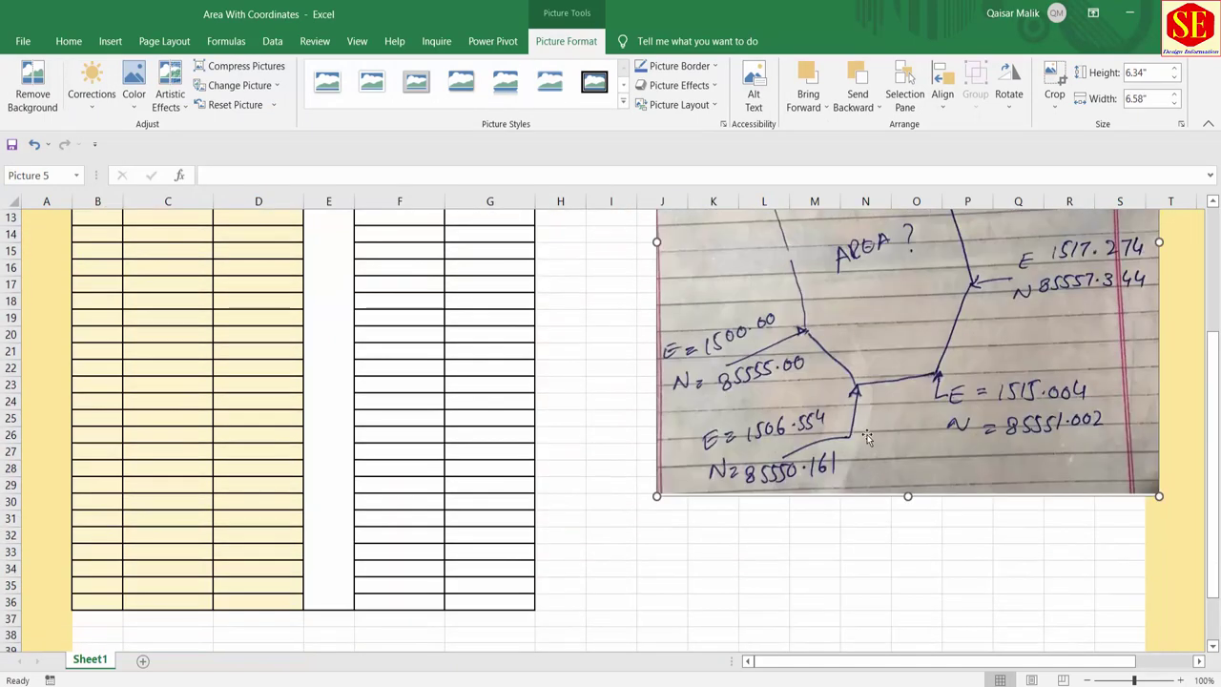
left_click_drag(859, 393, 777, 386)
scroll(777, 386, "up", 4)
scroll(777, 387, "down", 3)
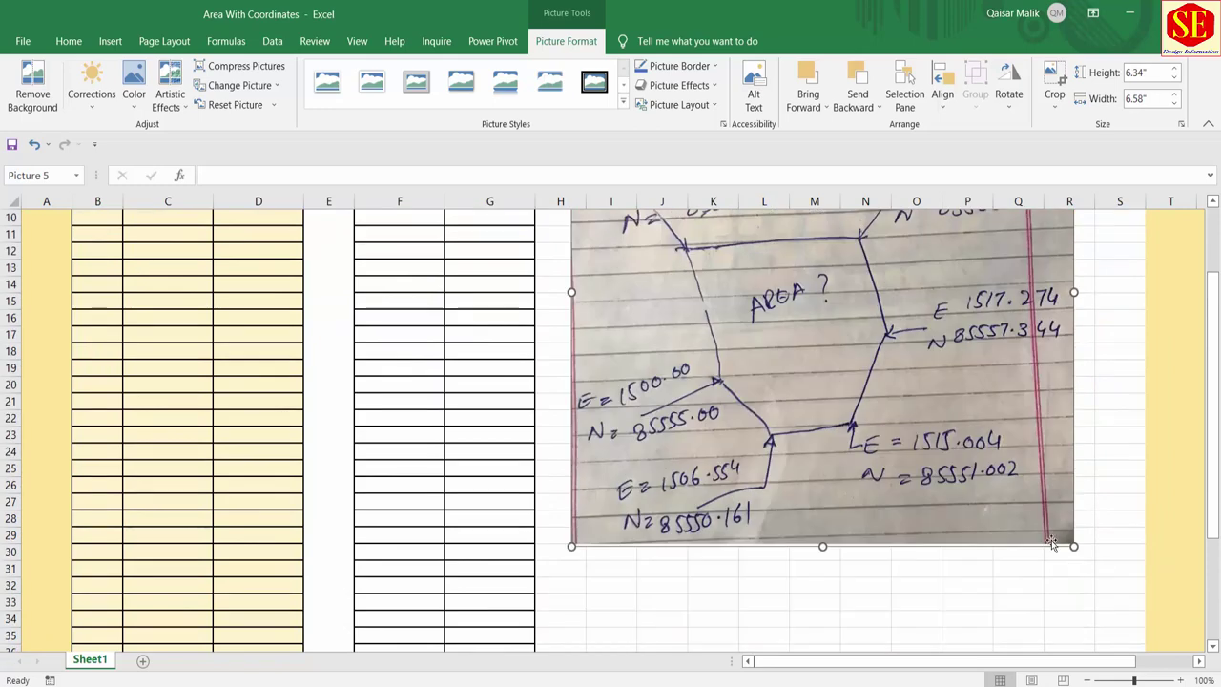
left_click_drag(1068, 542, 937, 412)
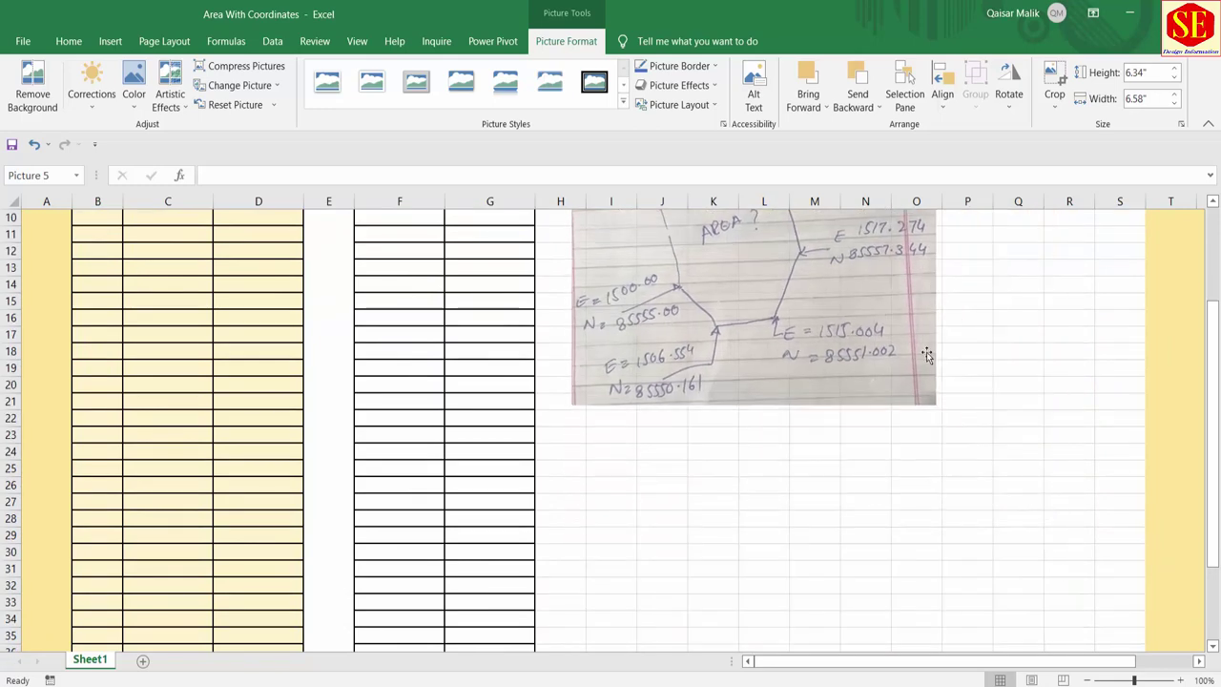
scroll(866, 431, "up", 3)
left_click_drag(786, 475, 766, 525)
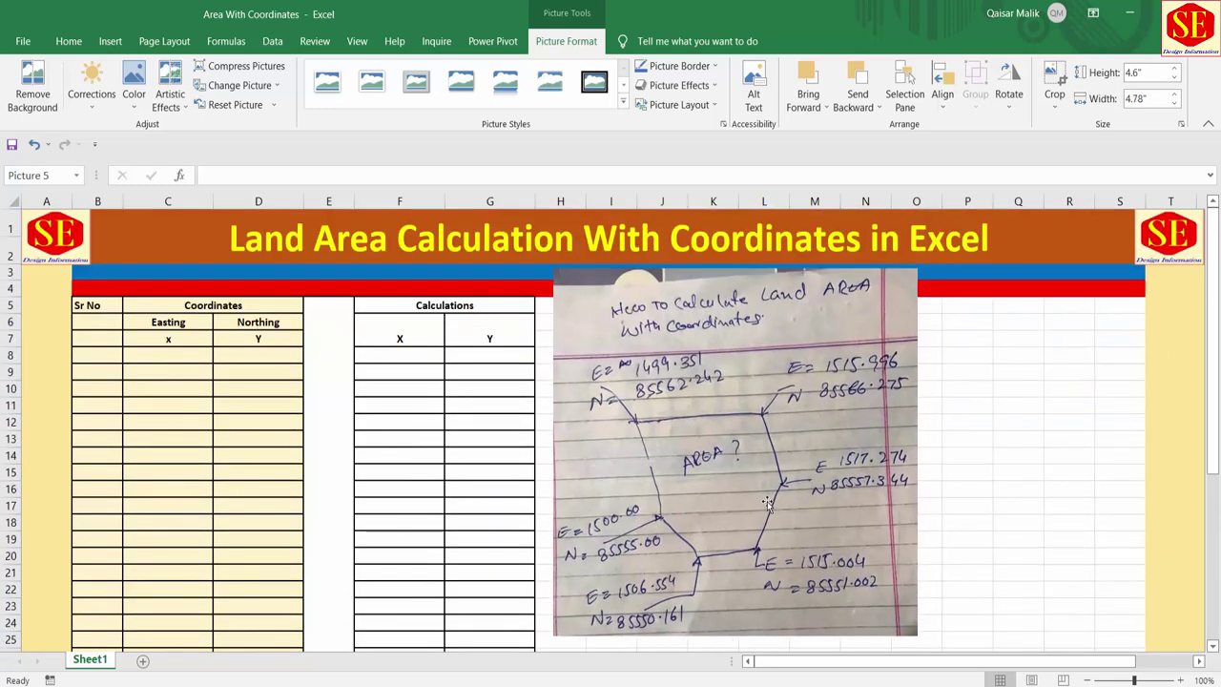
scroll(667, 393, "down", 1)
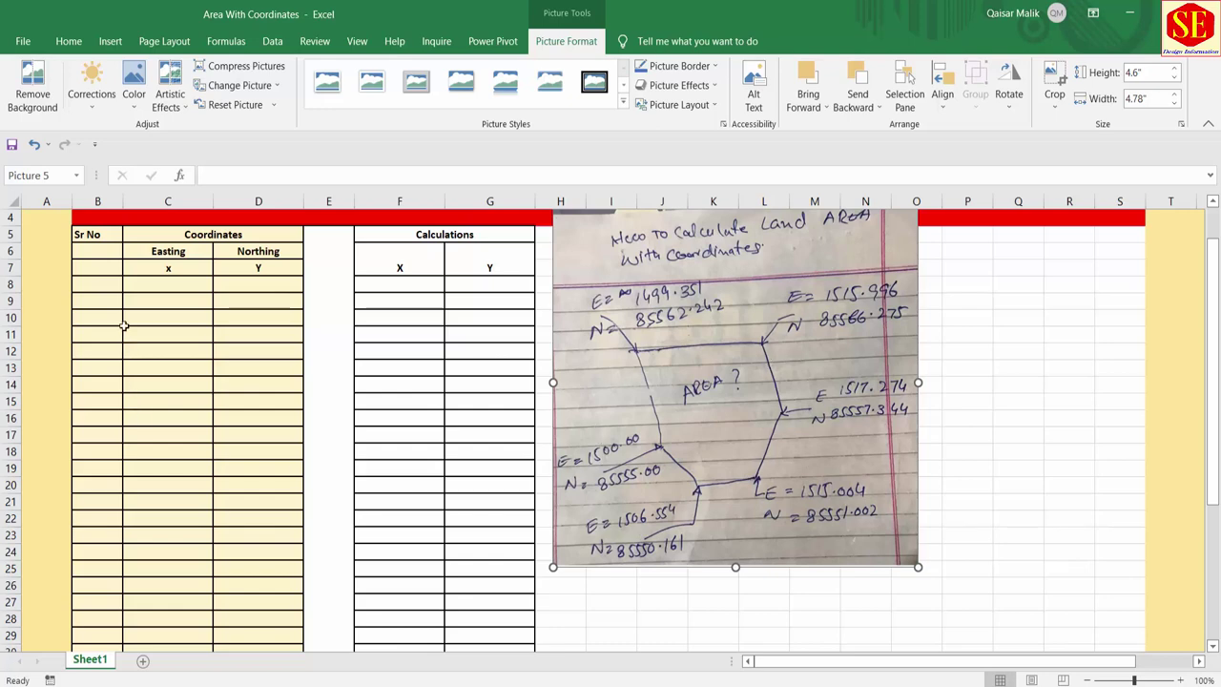
- Number points 1 to 6 in B8:B13 by filling down from a 1, 2 pattern
left_click(114, 290)
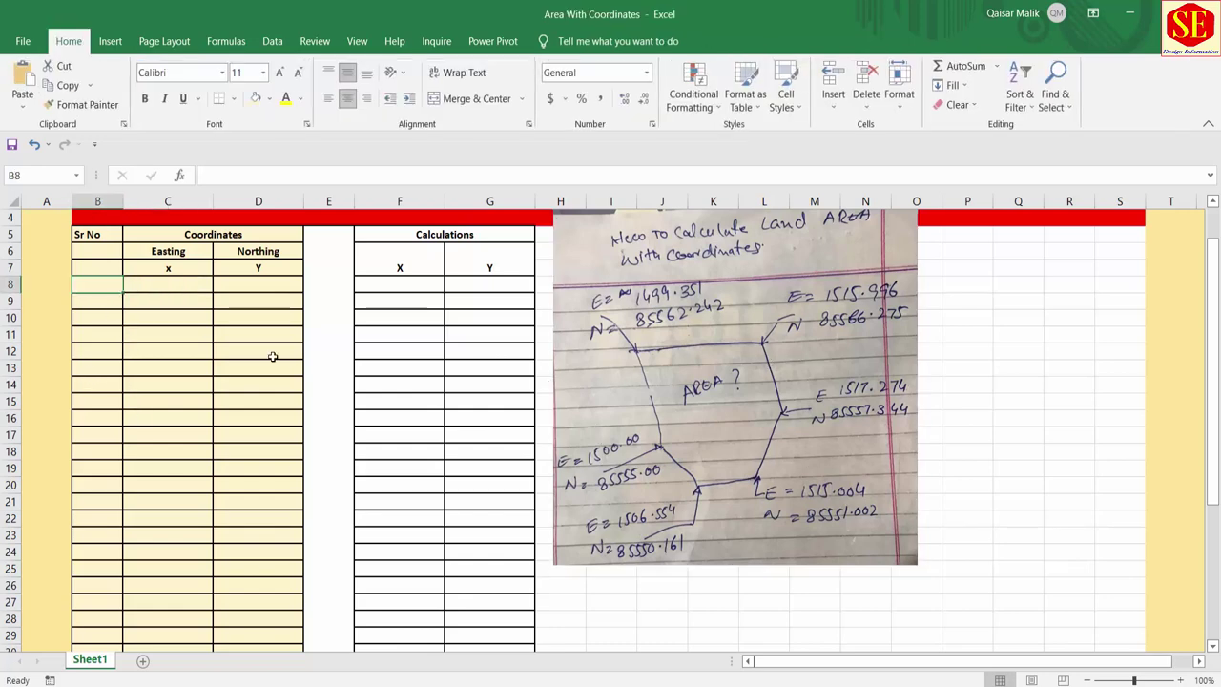
type("1")
key("Return")
type("2")
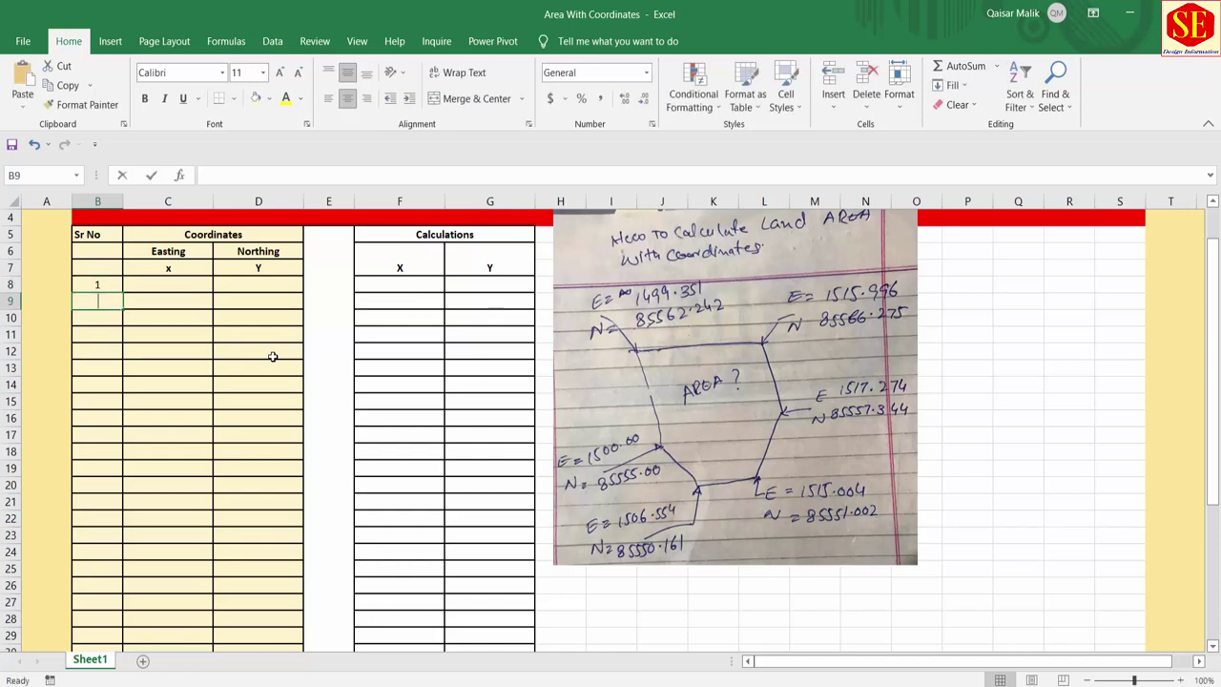
key("Return")
left_click_drag(111, 286, 116, 380)
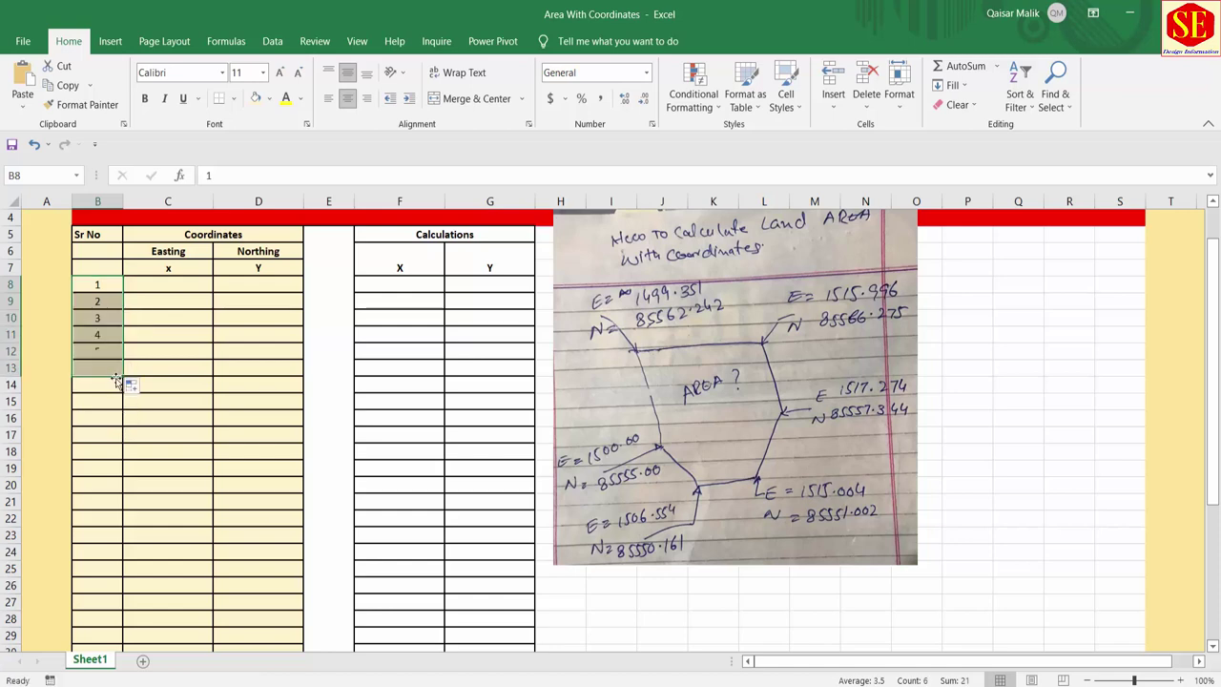
key("ctrl+Down")
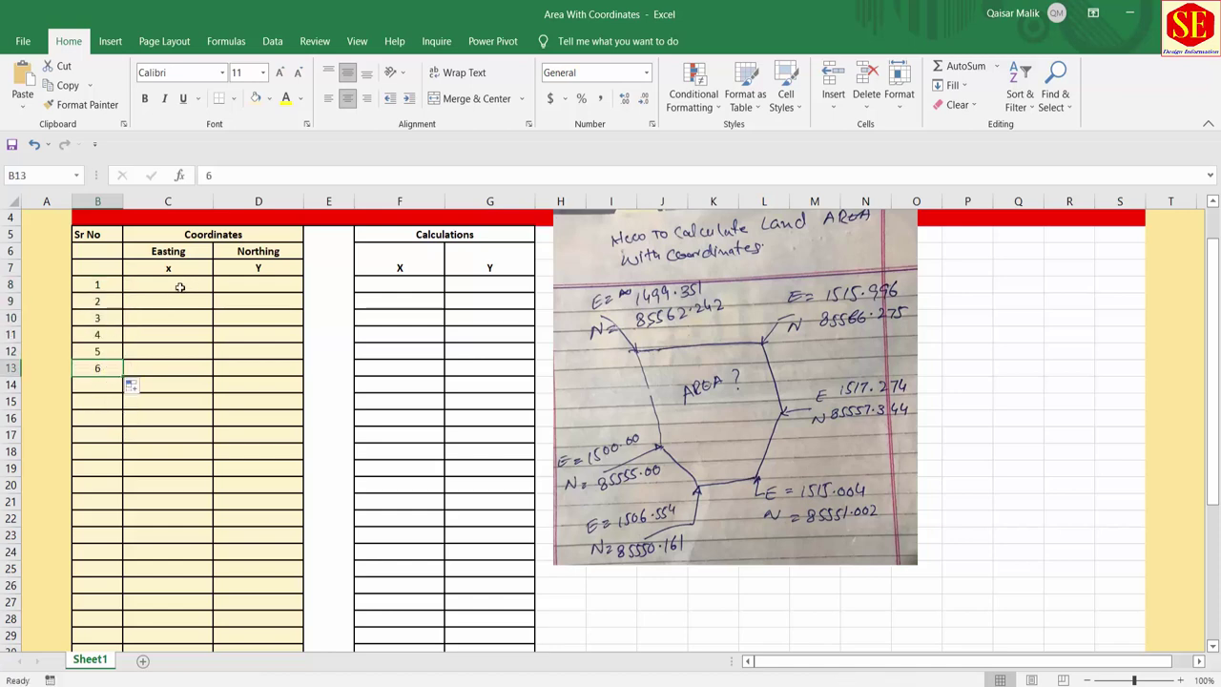
left_click(180, 286)
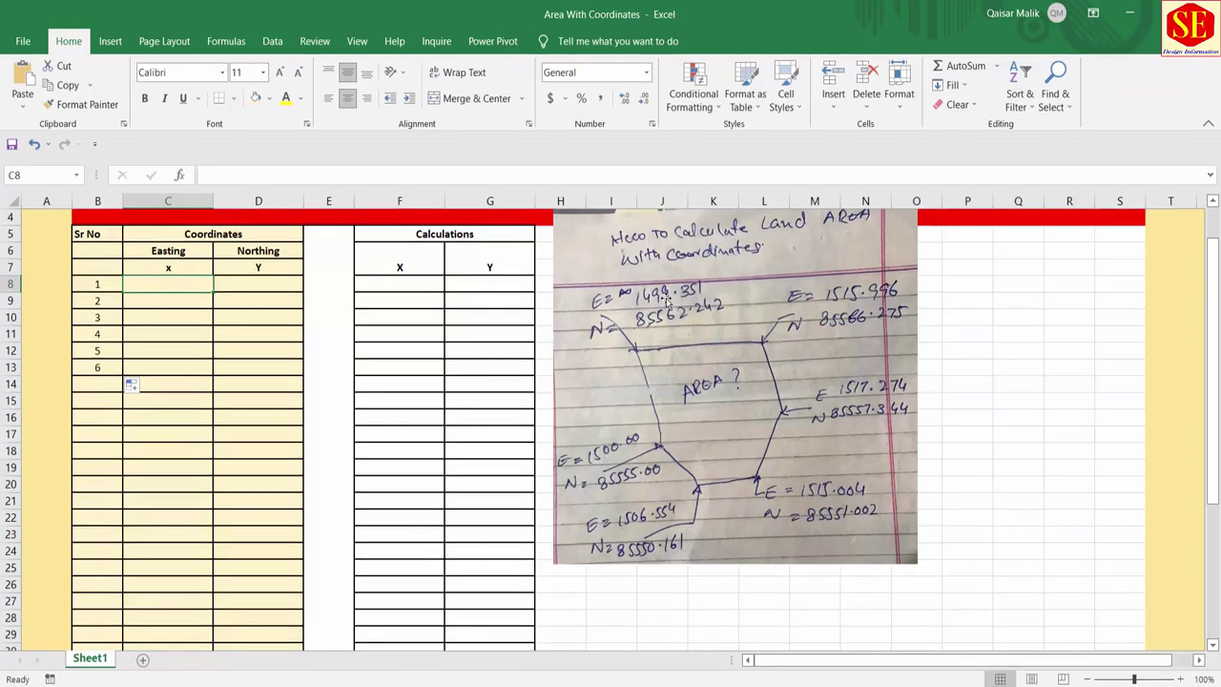
- Enter point 1 (1499.351, 85562.242) and point 2 (1515.996, 85566.275) coordinates
type("14")
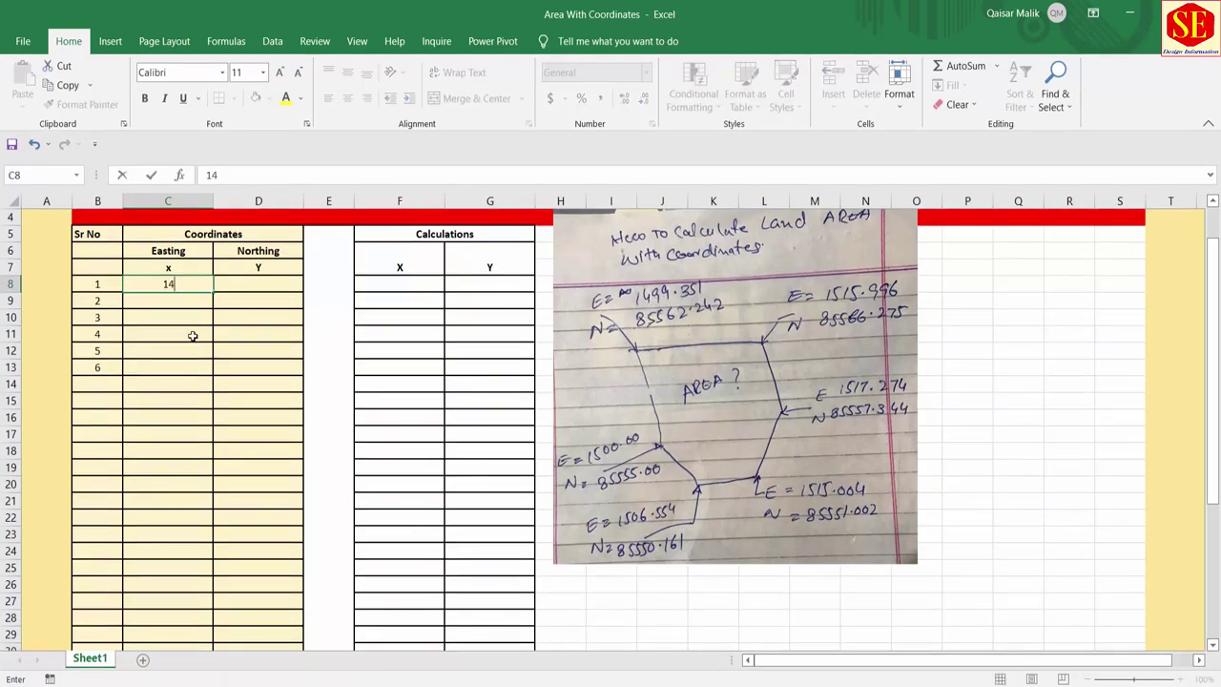
type("99.351")
key("Return")
key("Up")
key("Right")
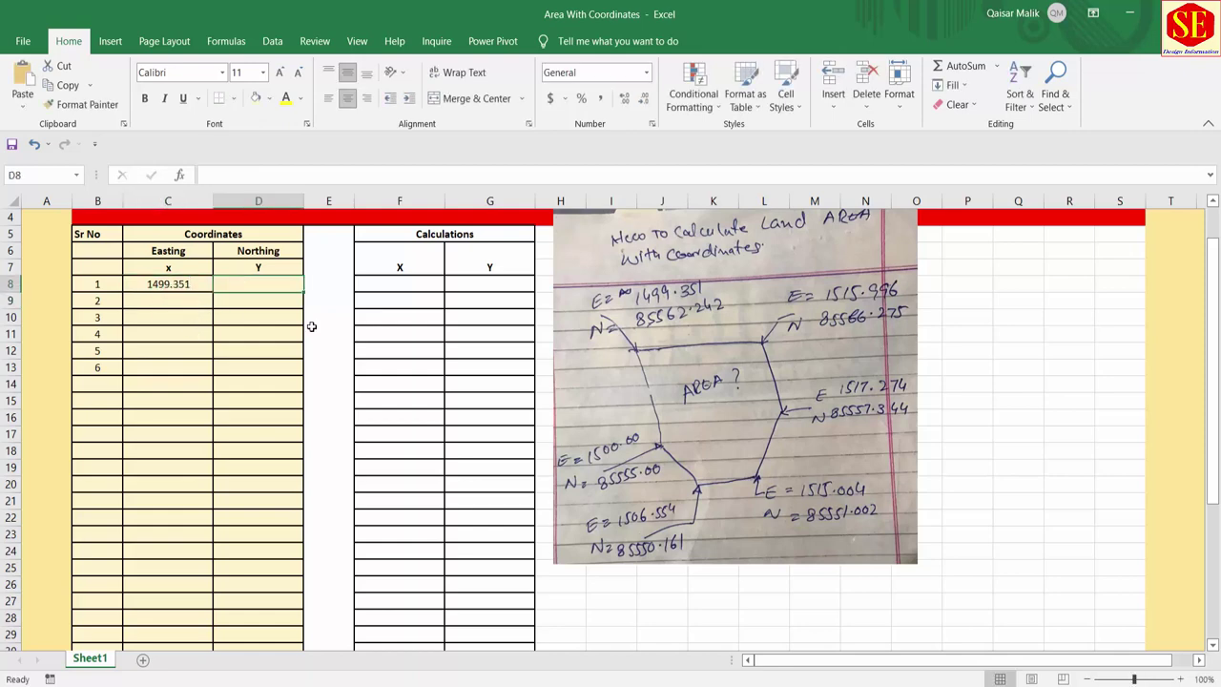
type("85562.24")
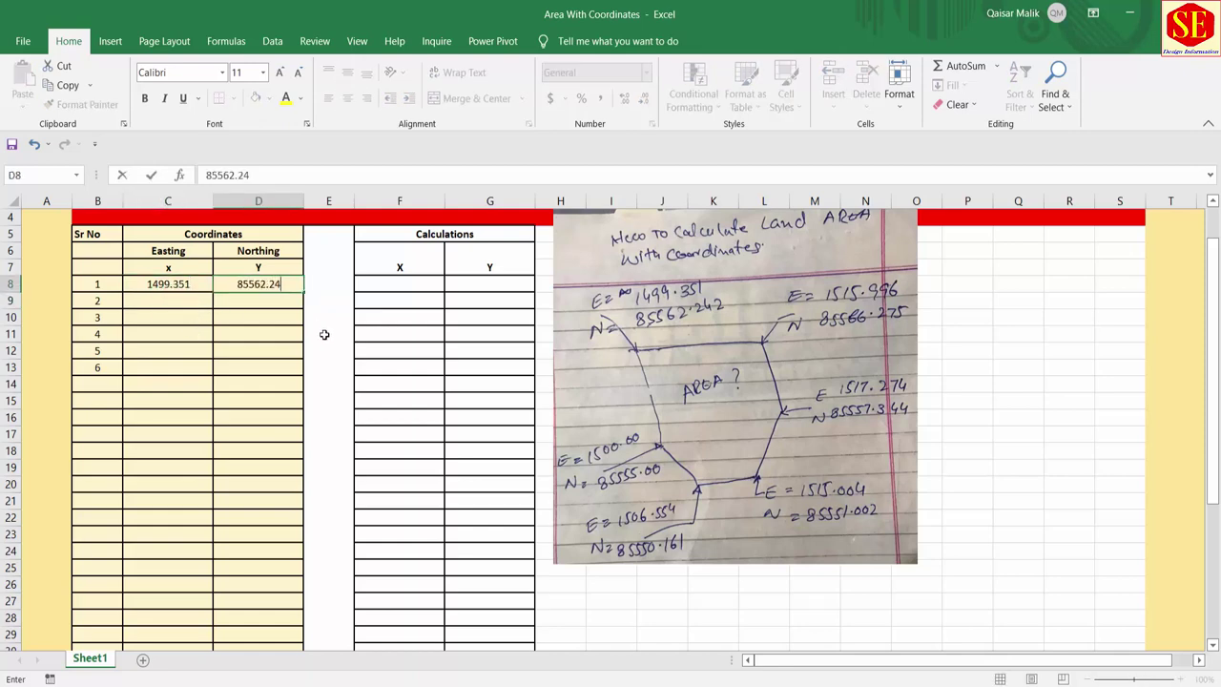
type("2")
key("Return")
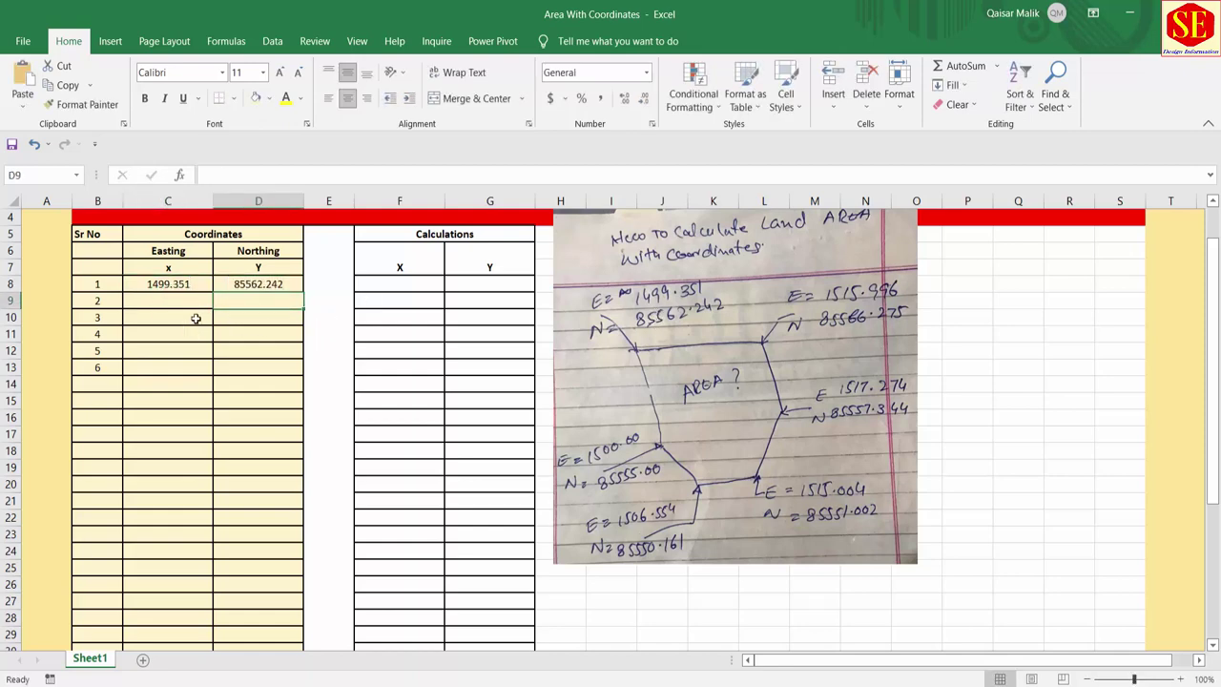
key("Left")
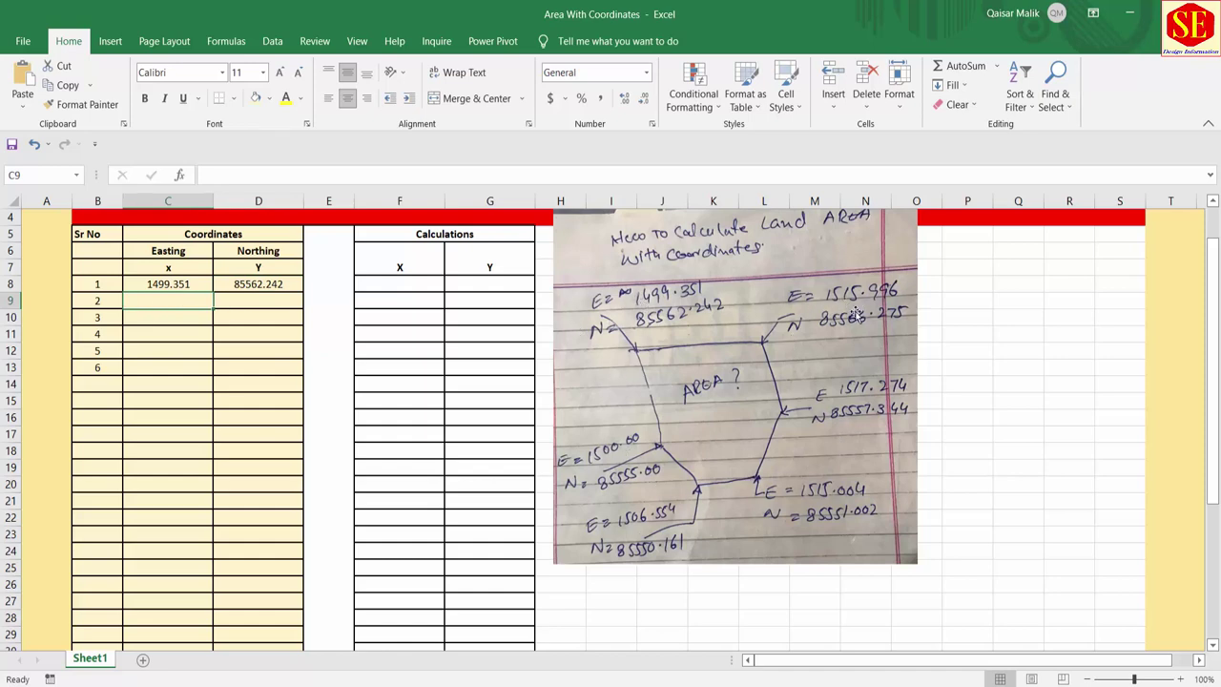
type("1515.")
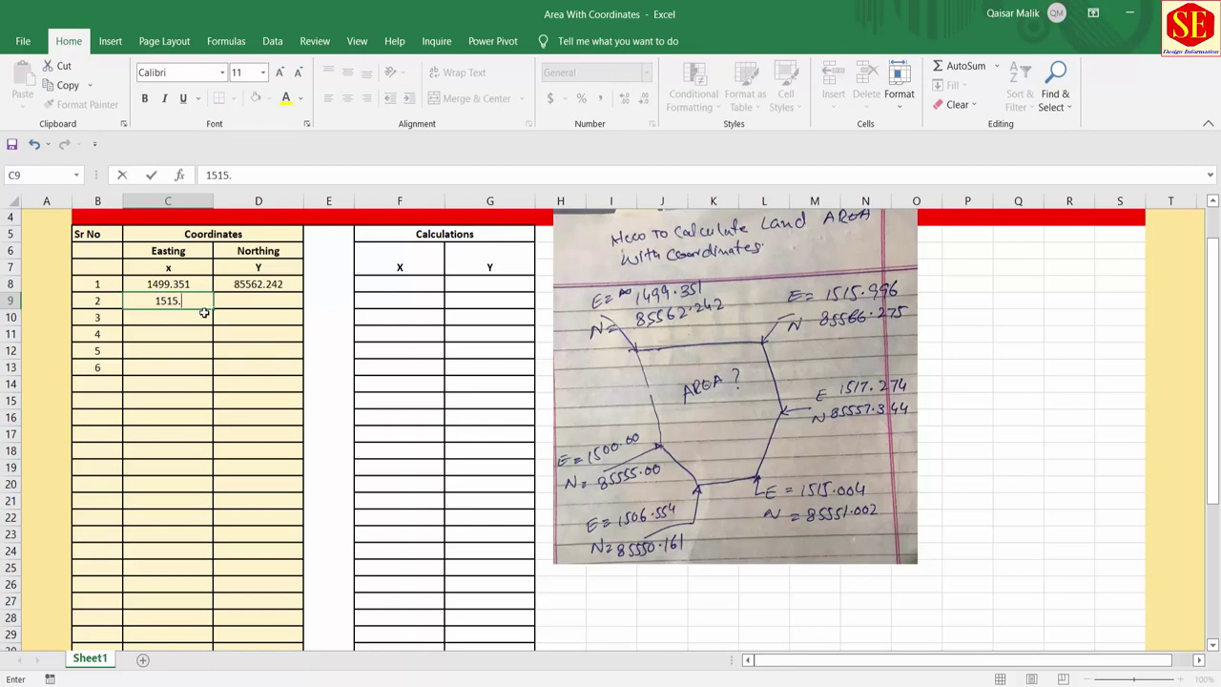
type("996")
key("Return")
key("Up")
key("Right")
type("8")
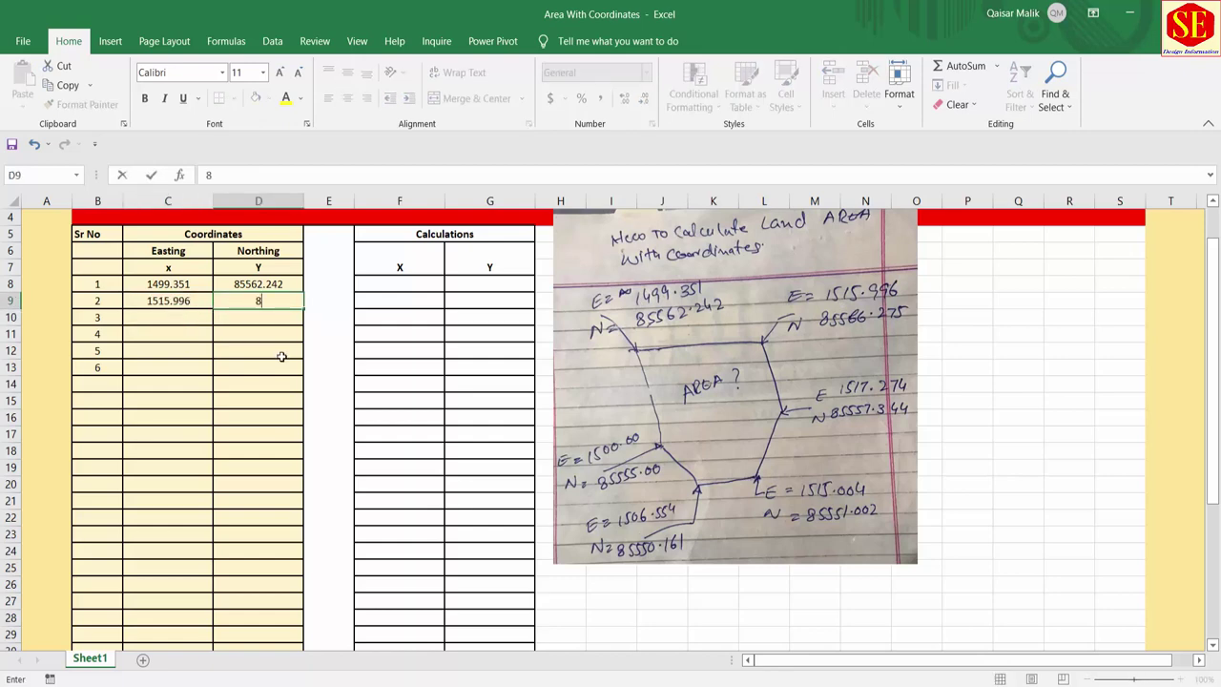
type("5566.275")
key("Return")
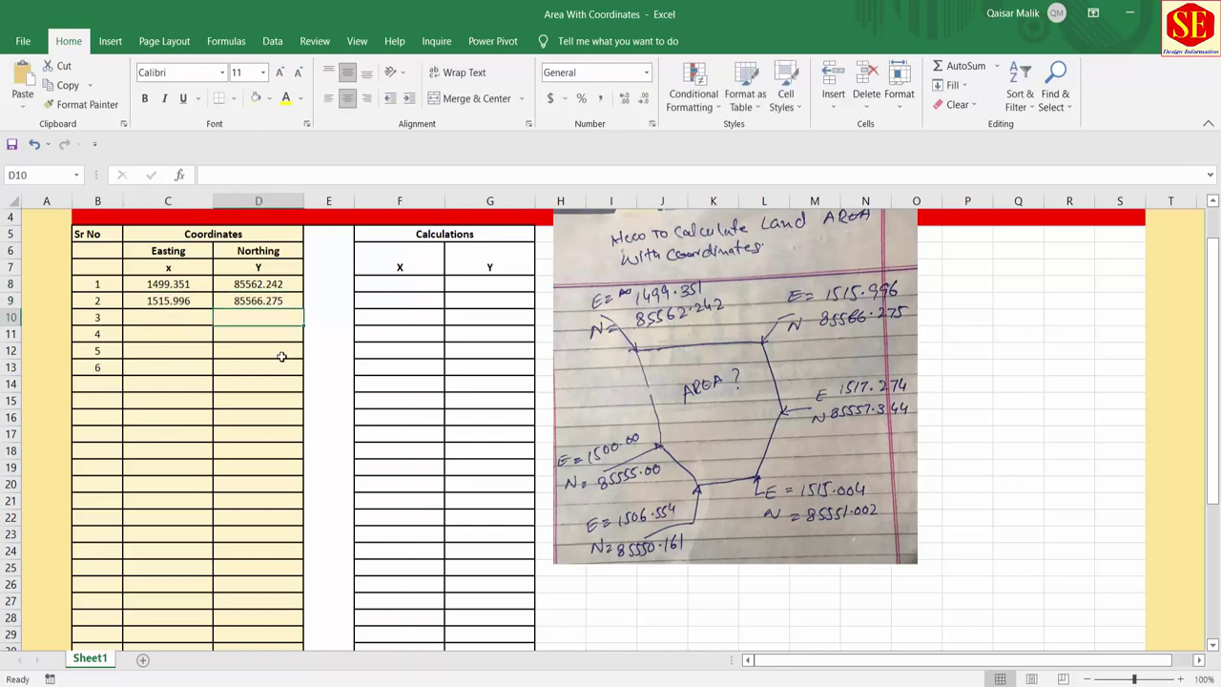
- Enter point 3 (1517.274, 85557.344) and point 4 (1515.004, 85551.002) coordinates
key("Left")
type("15")
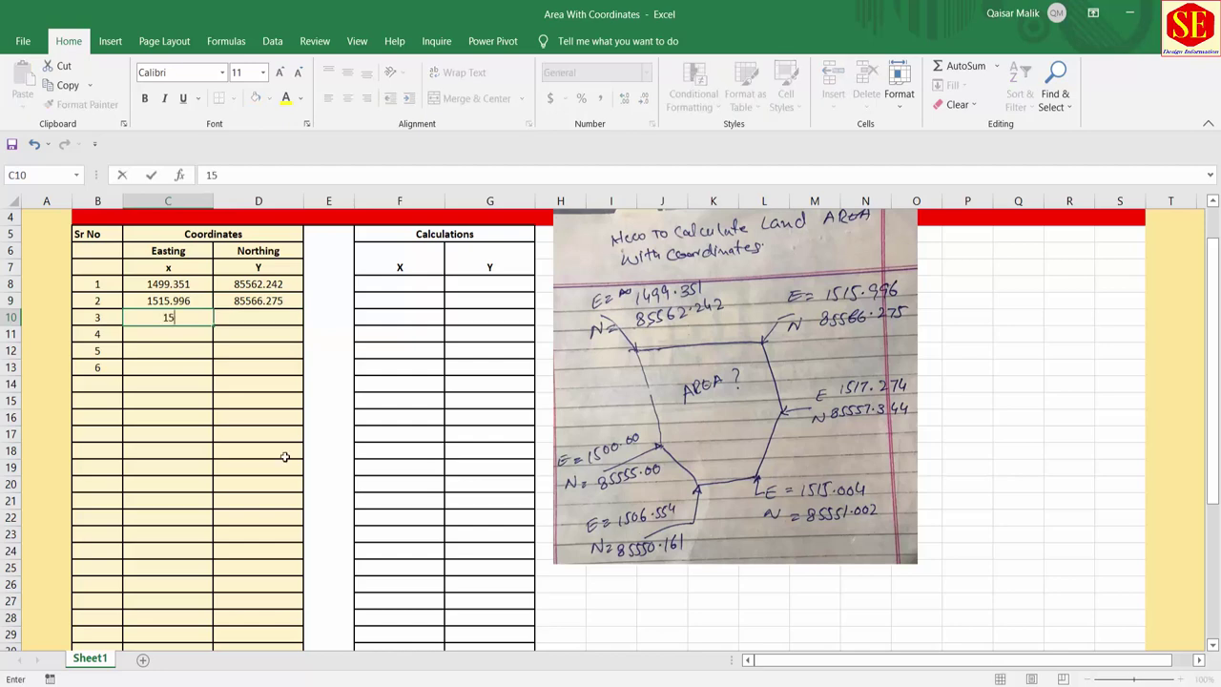
type("17.274")
left_click(261, 313)
type("85")
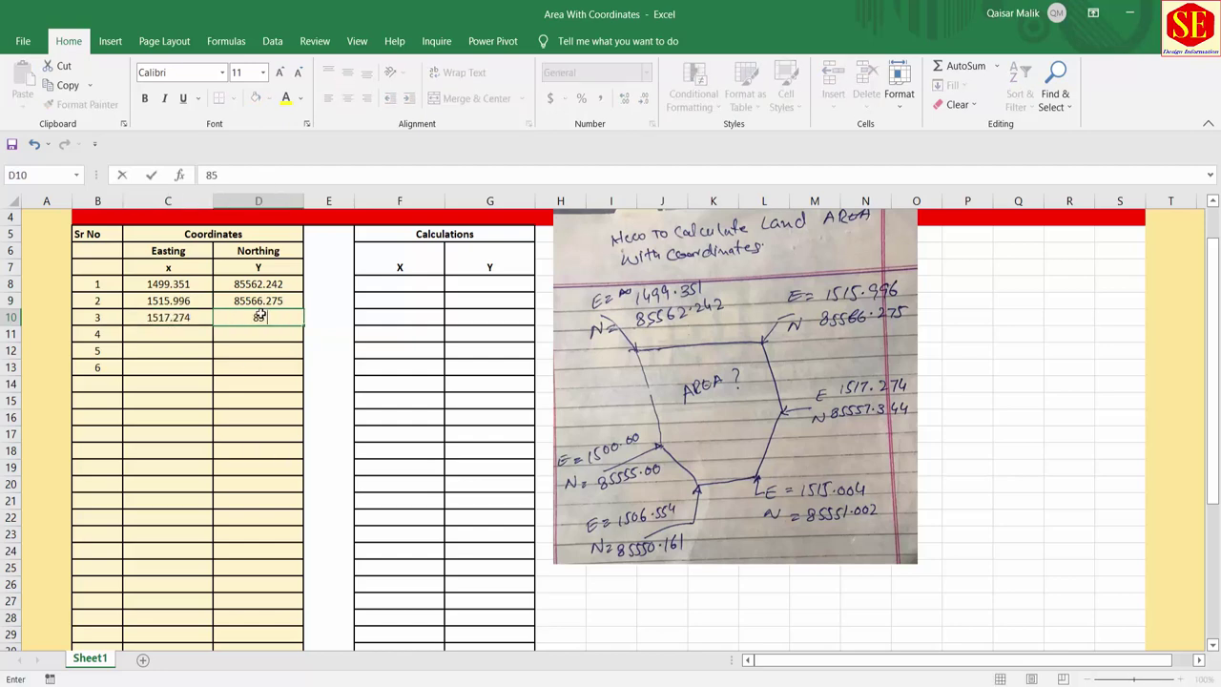
type("557.34")
type("4")
key("Return")
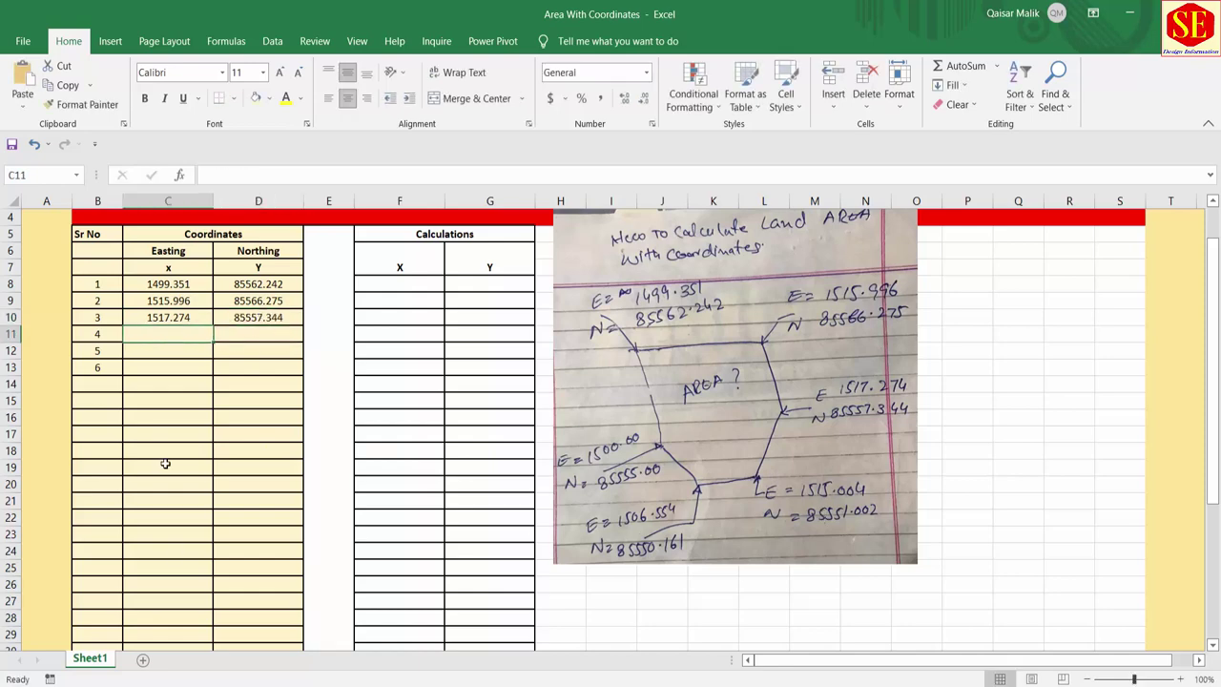
type("1515.004")
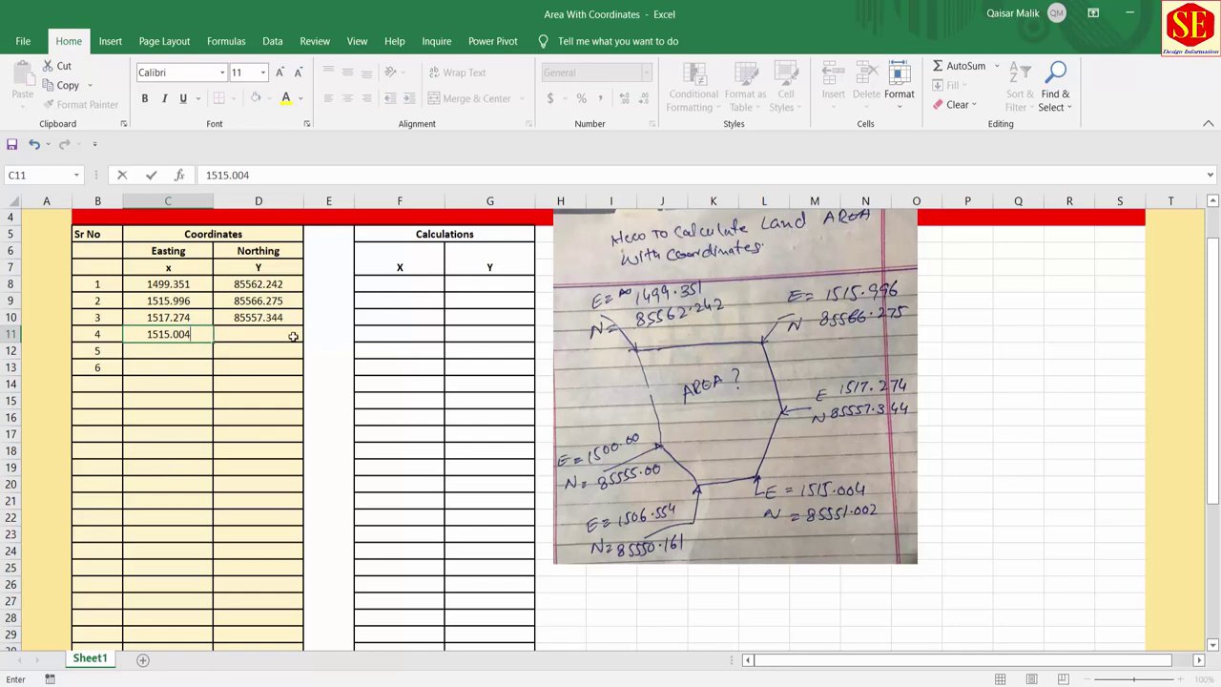
left_click(293, 336)
type("8555")
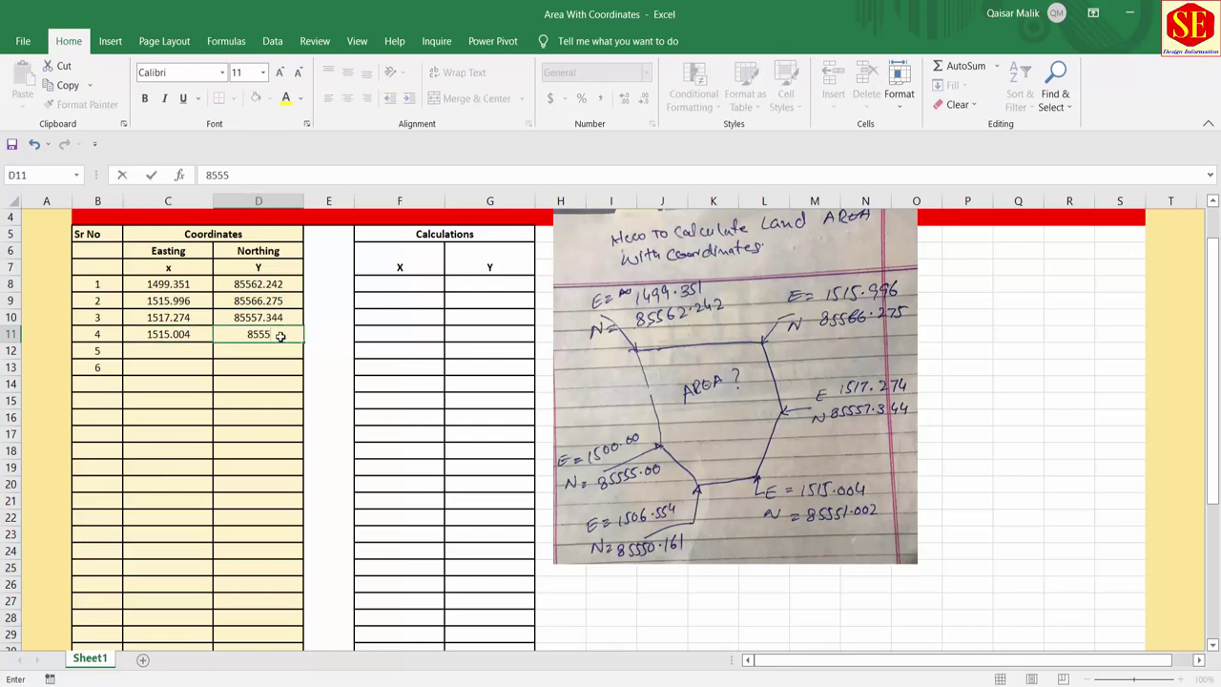
type("1.002")
key("Return")
- Enter point 5 (1506.554, 85550.161) and point 6 (1500.00, 85555.00) coordinates
left_click(208, 352)
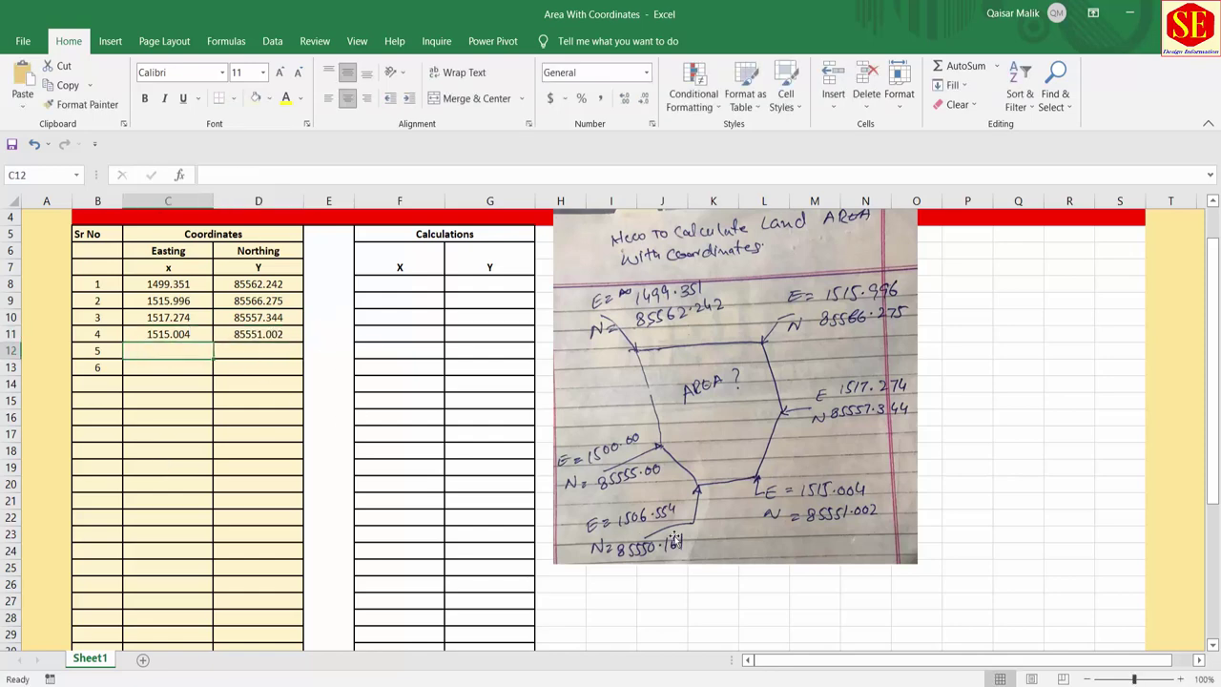
type("1506")
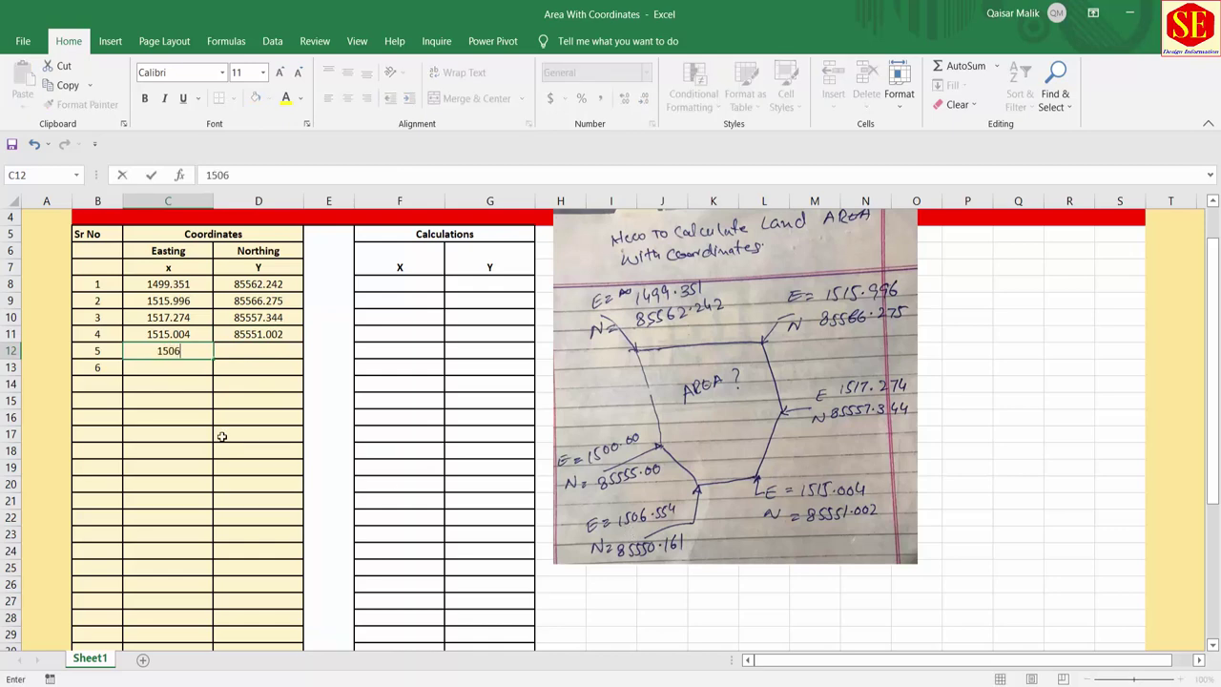
type(".554")
key("Return")
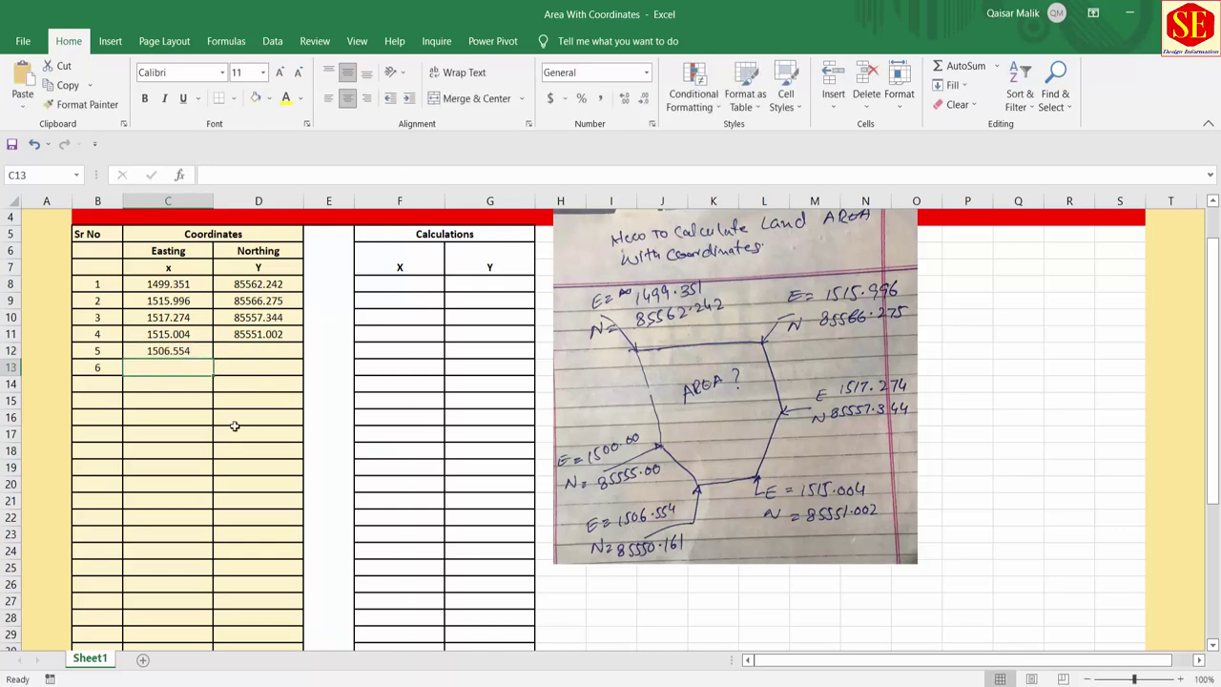
left_click(257, 353)
type("8555")
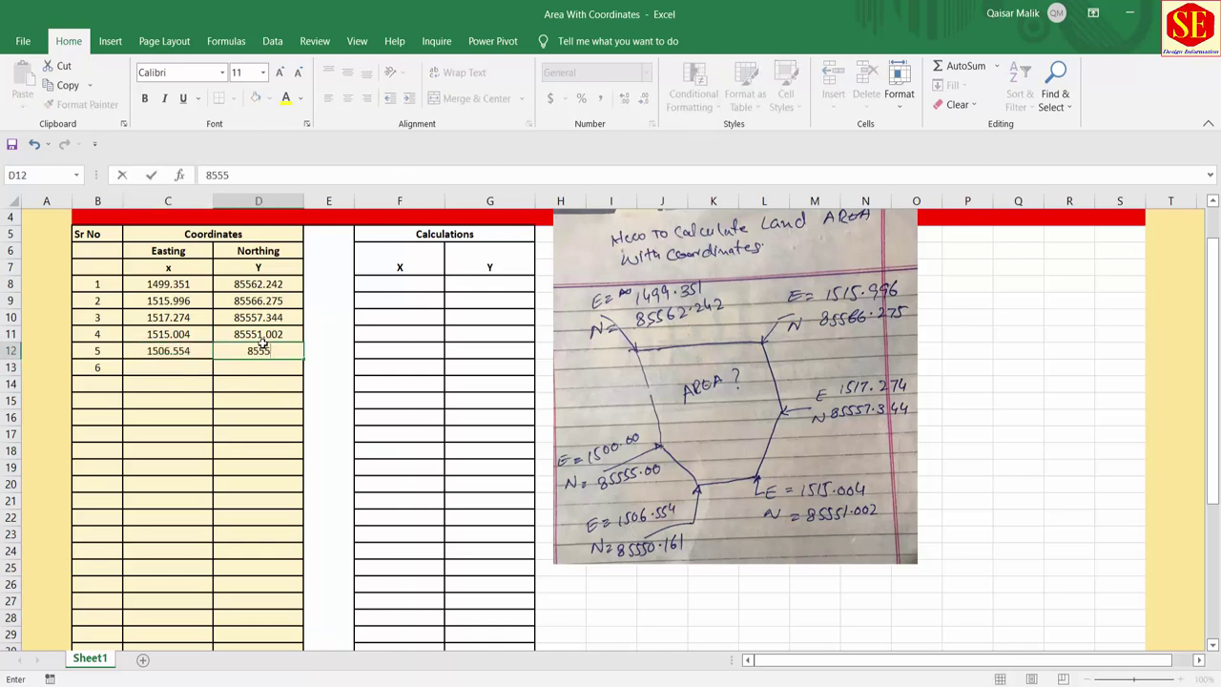
type("0.161")
key("Return")
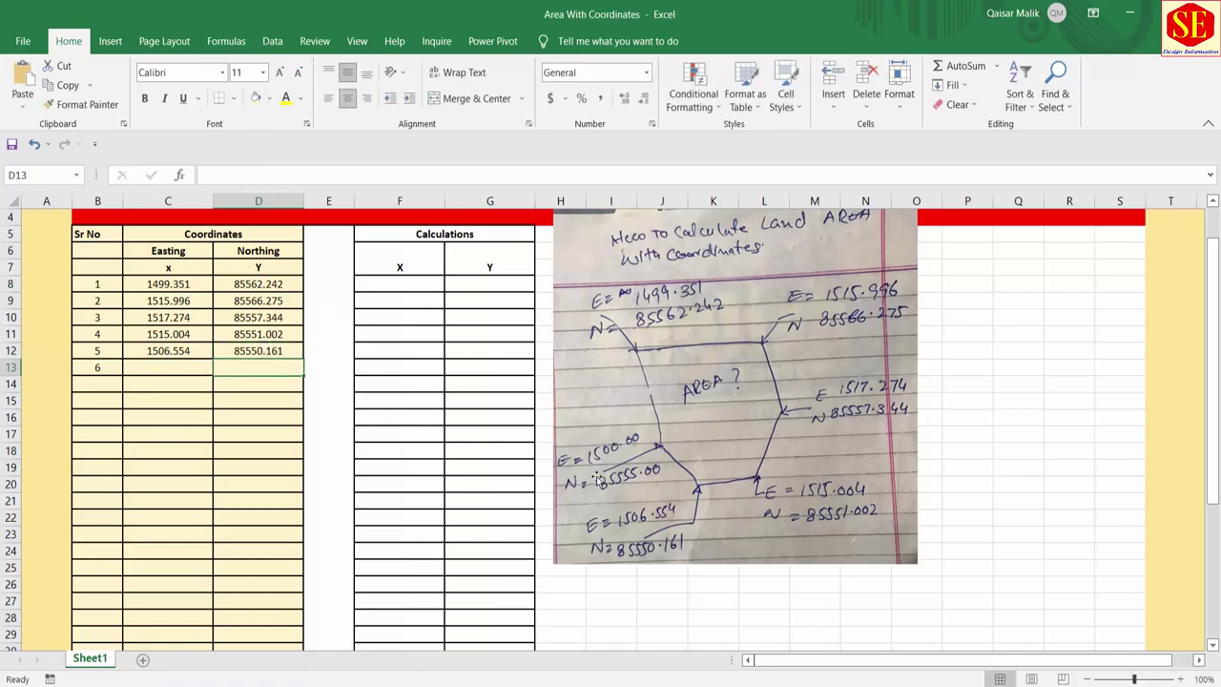
left_click(169, 369)
type("1500")
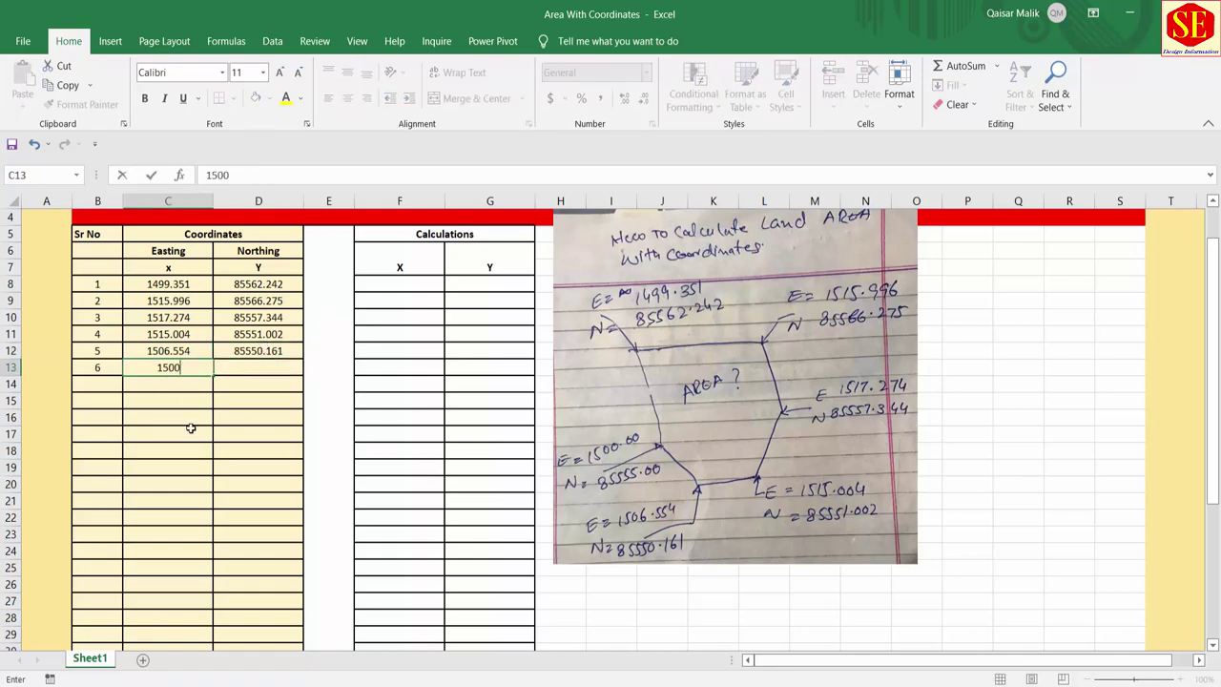
type(".00")
left_click(242, 369)
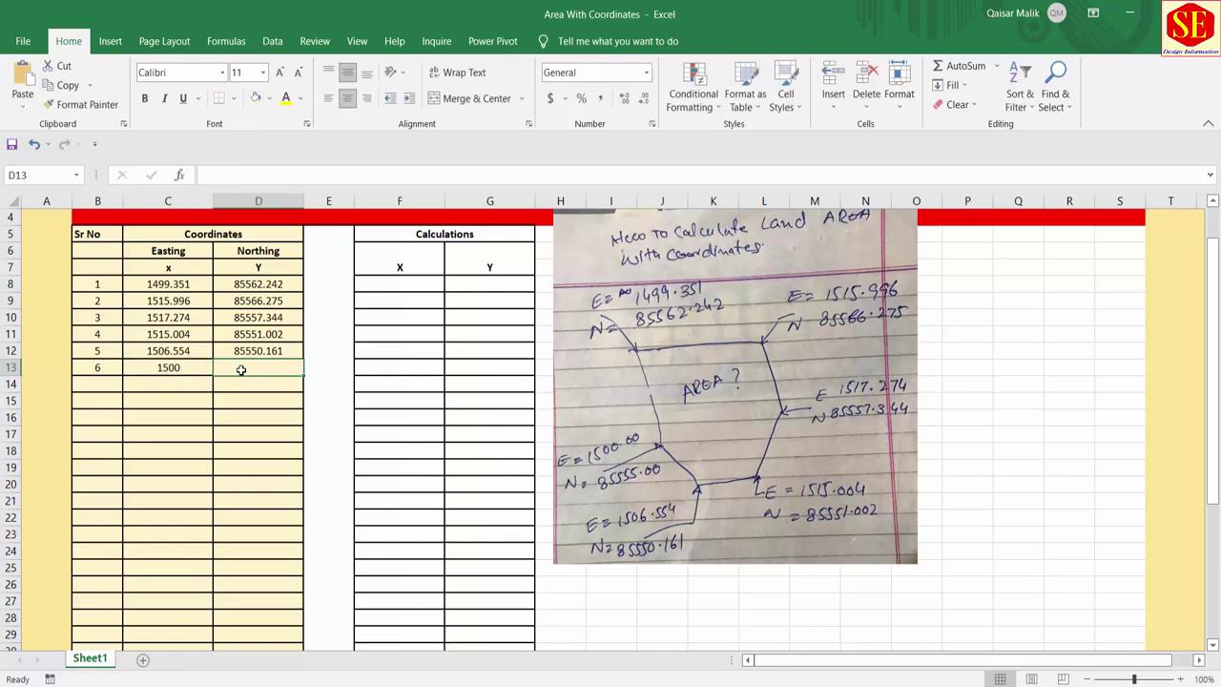
type("85555")
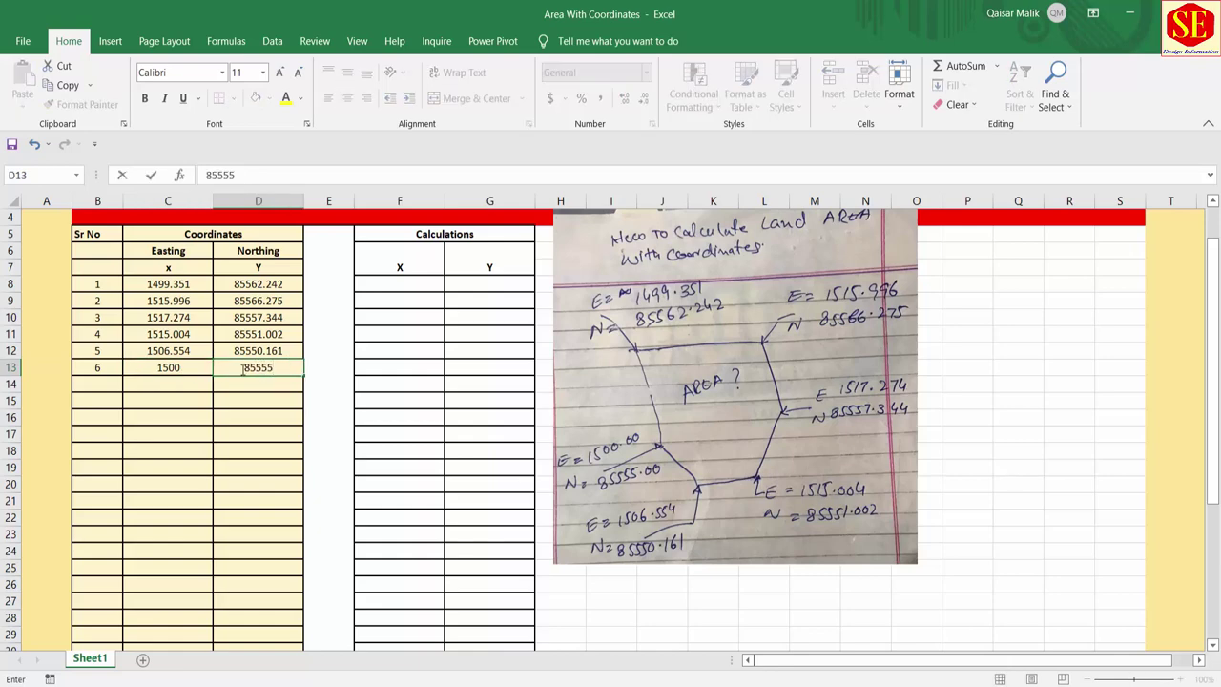
type(".00")
key("Return")
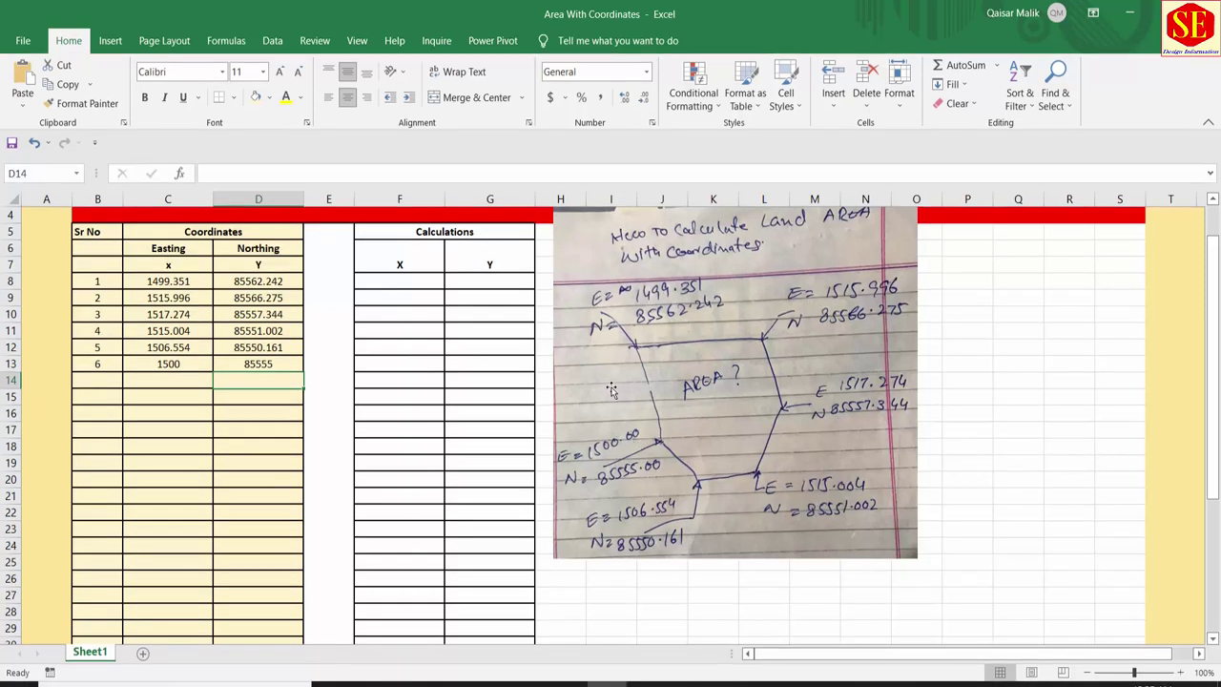
- Add point 7 in B14 with Easting 1499.357 and Northing 85562.242
left_click(101, 379)
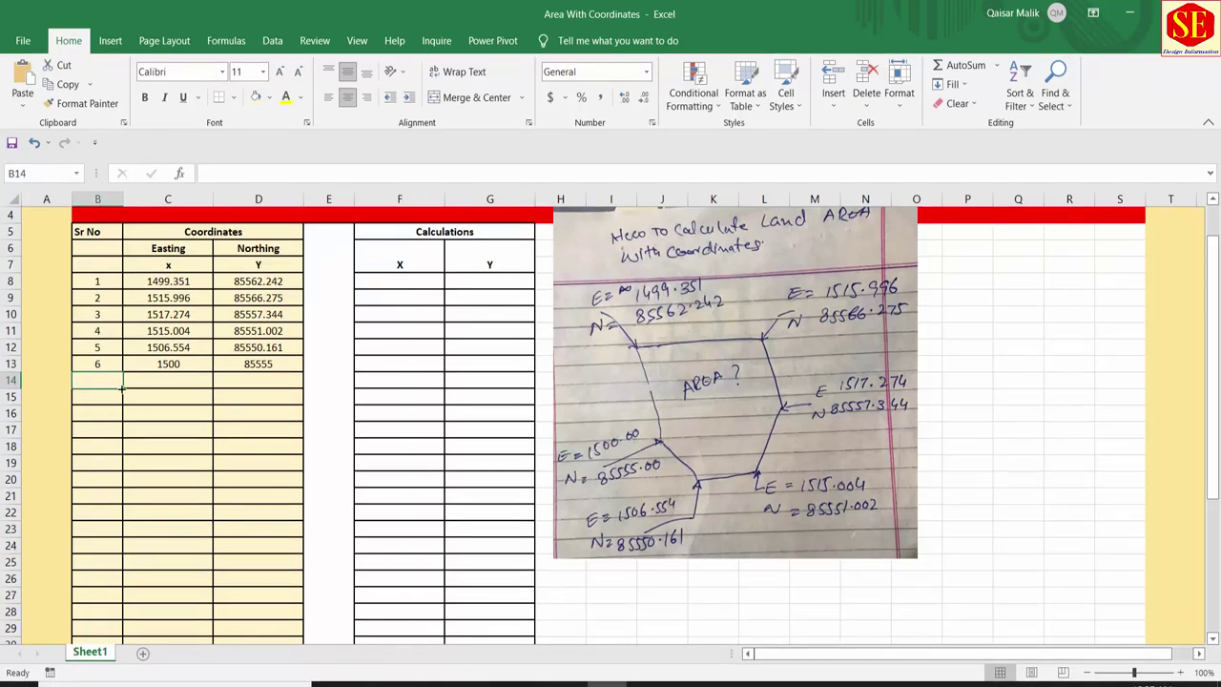
type("7")
key("Return")
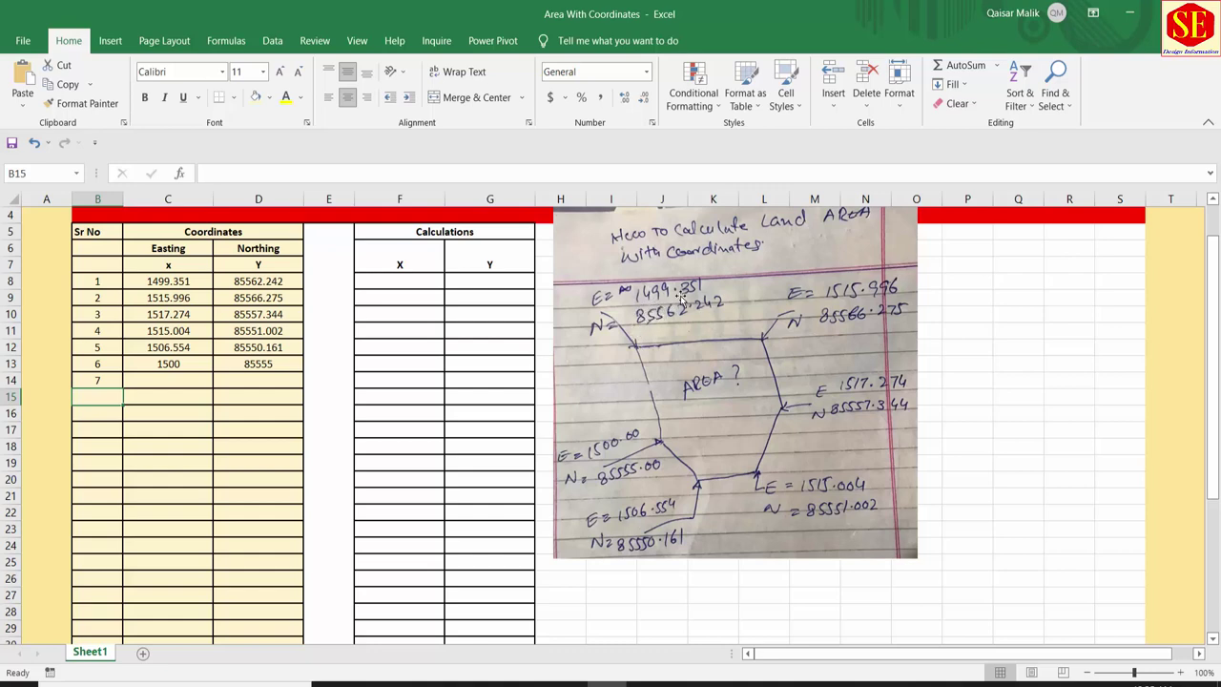
left_click(193, 381)
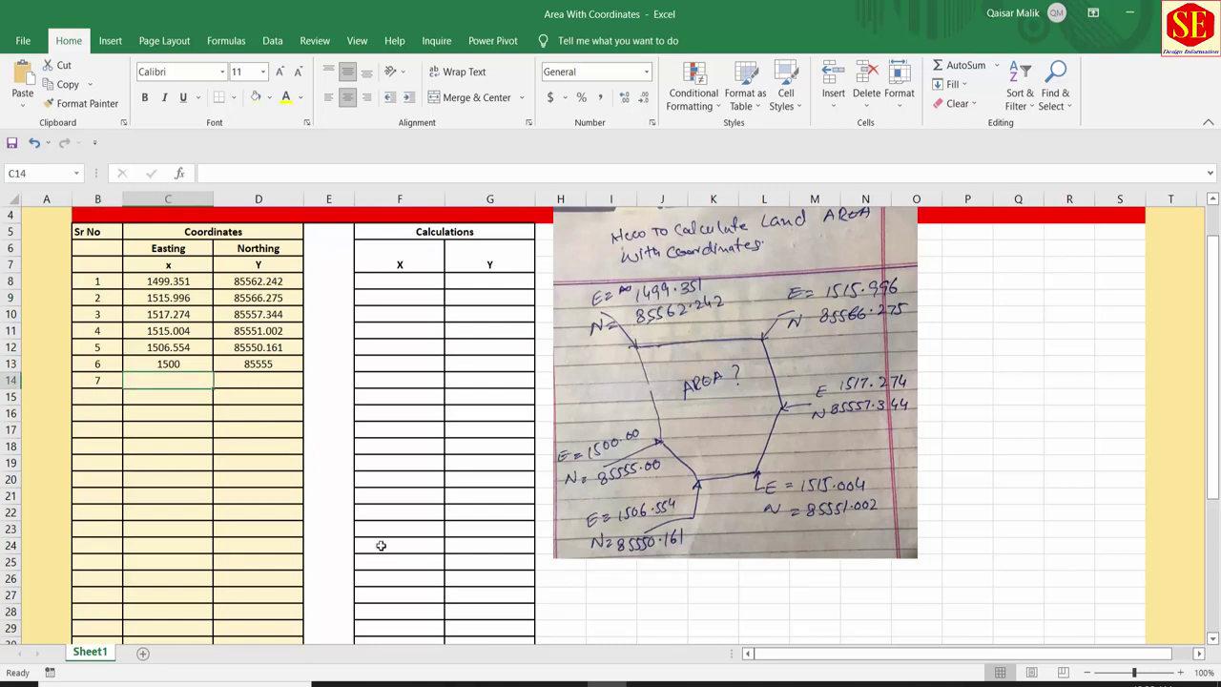
type("14")
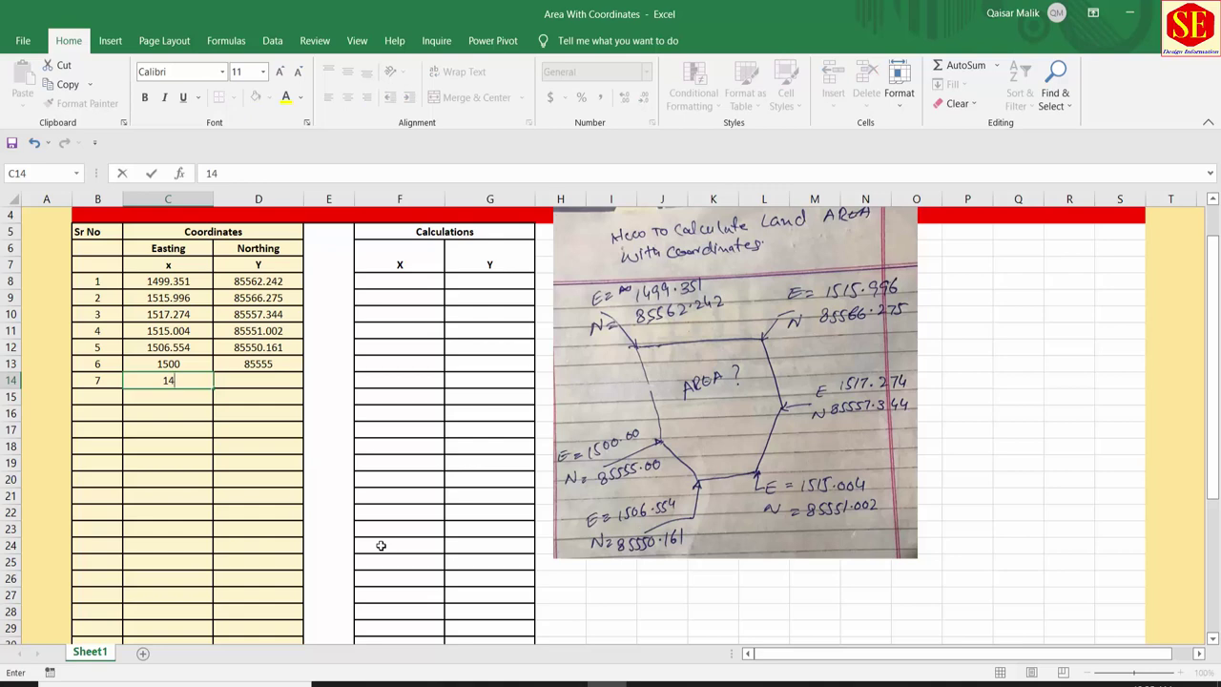
type("99.357")
key("Return")
left_click(271, 381)
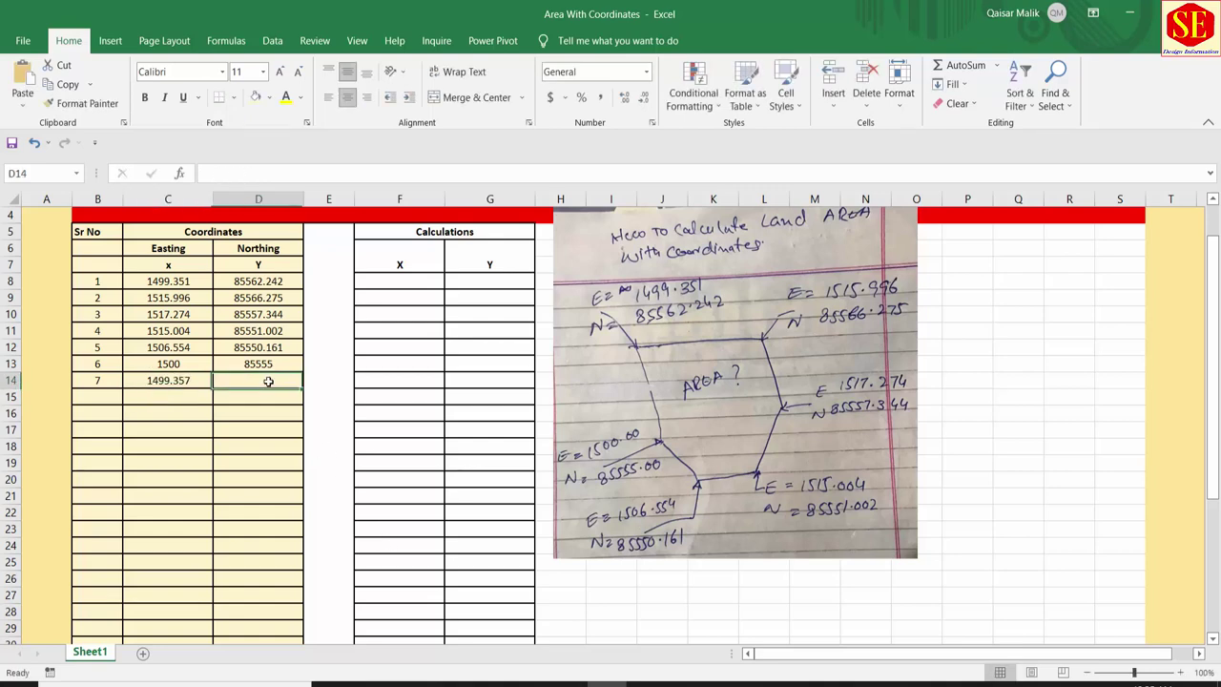
type("855")
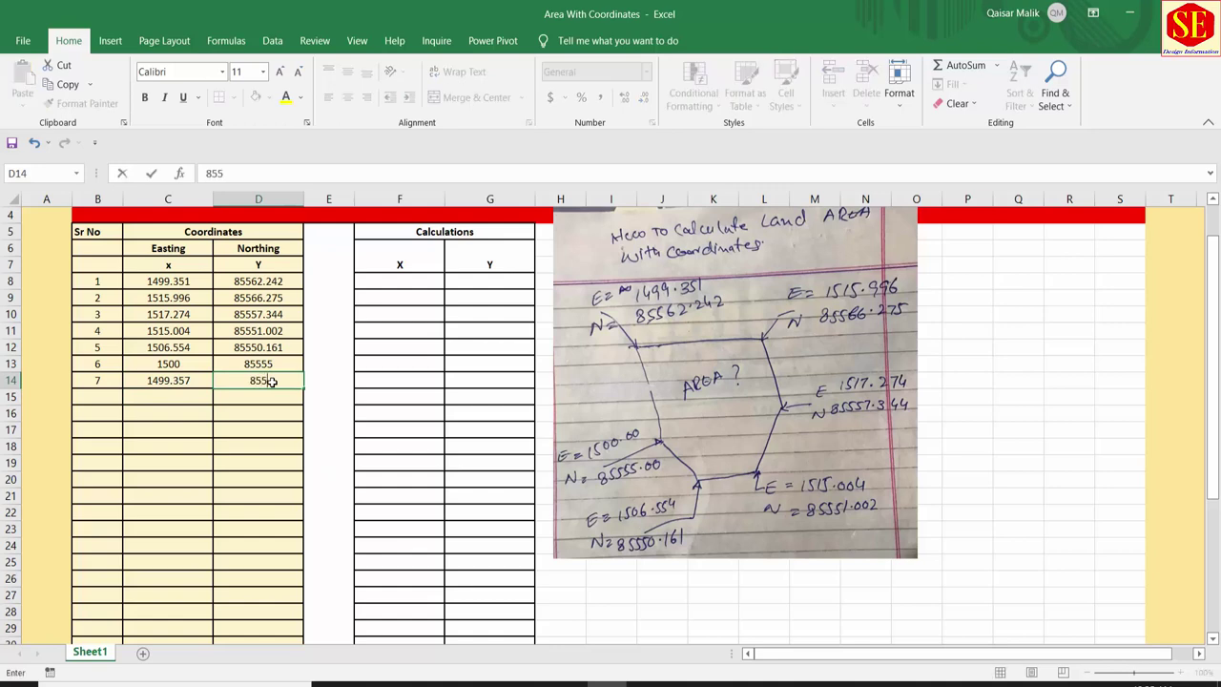
type("62.")
type("242")
key("Return")
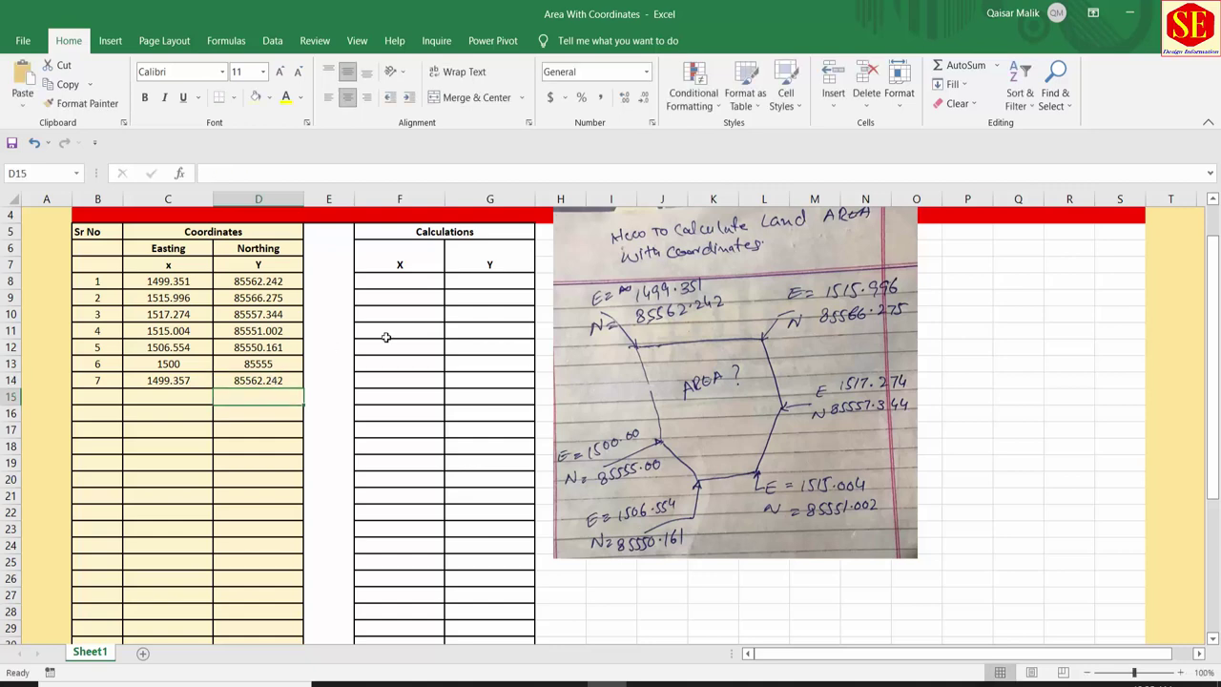
left_click_drag(172, 379, 256, 380)
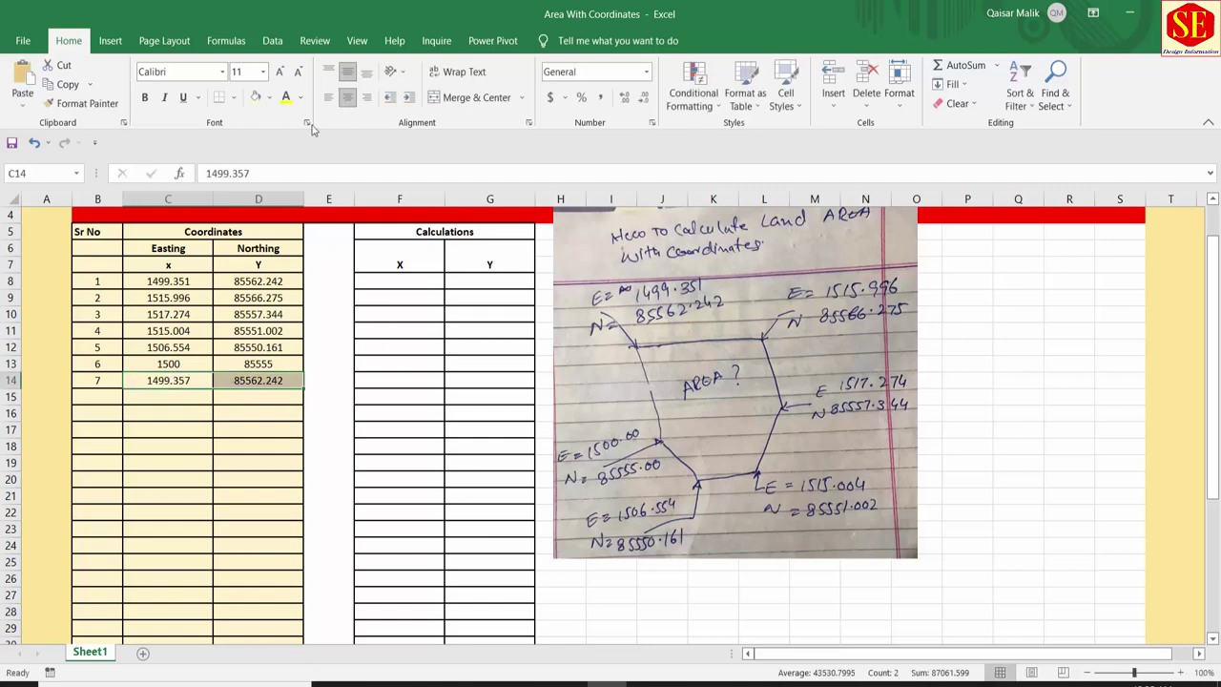
left_click(300, 98)
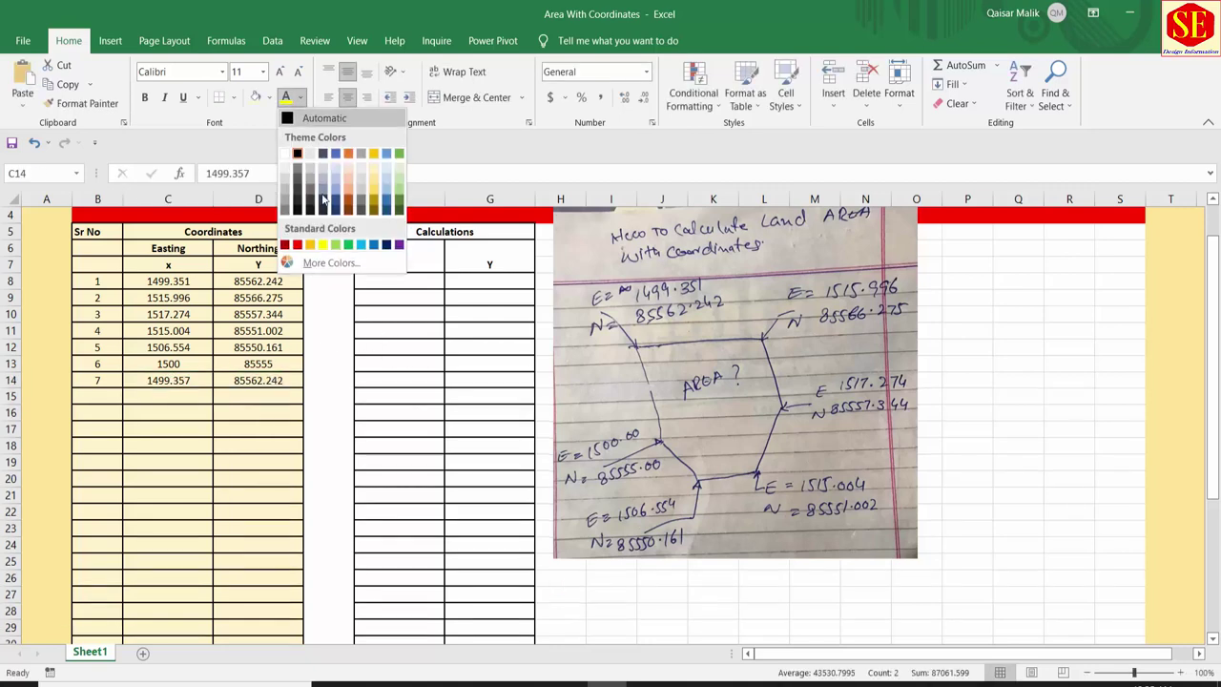
left_click(297, 244)
left_click(161, 280)
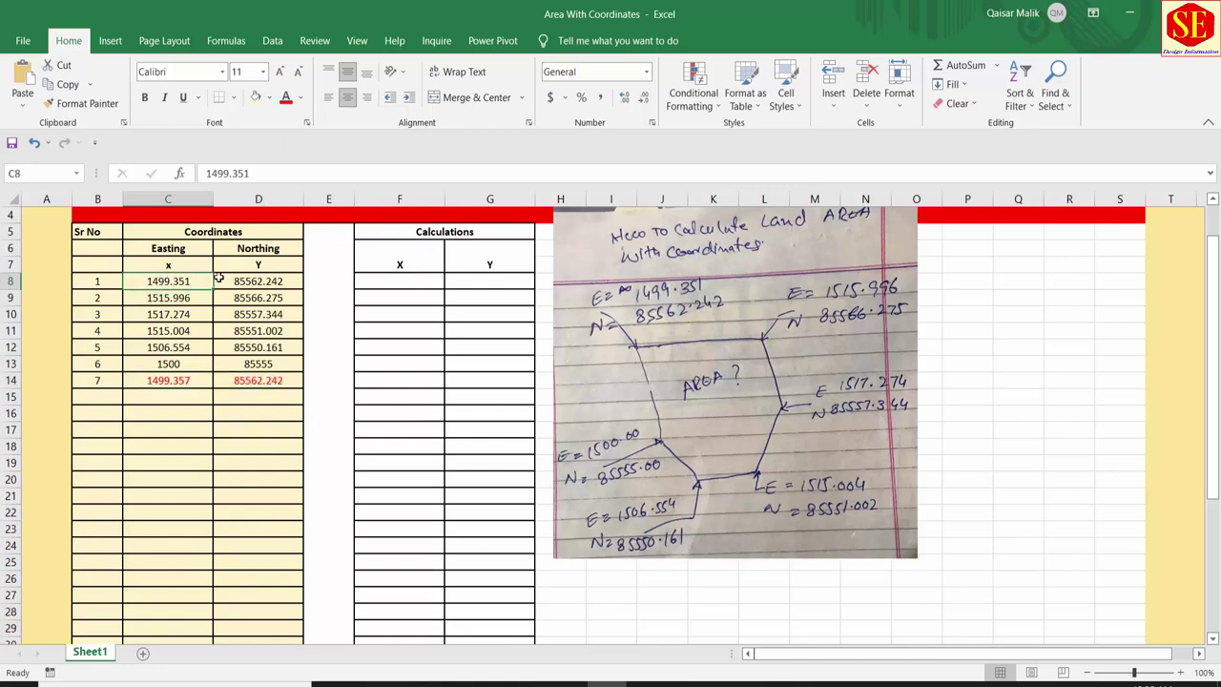
left_click_drag(218, 277, 256, 280)
left_click(285, 97)
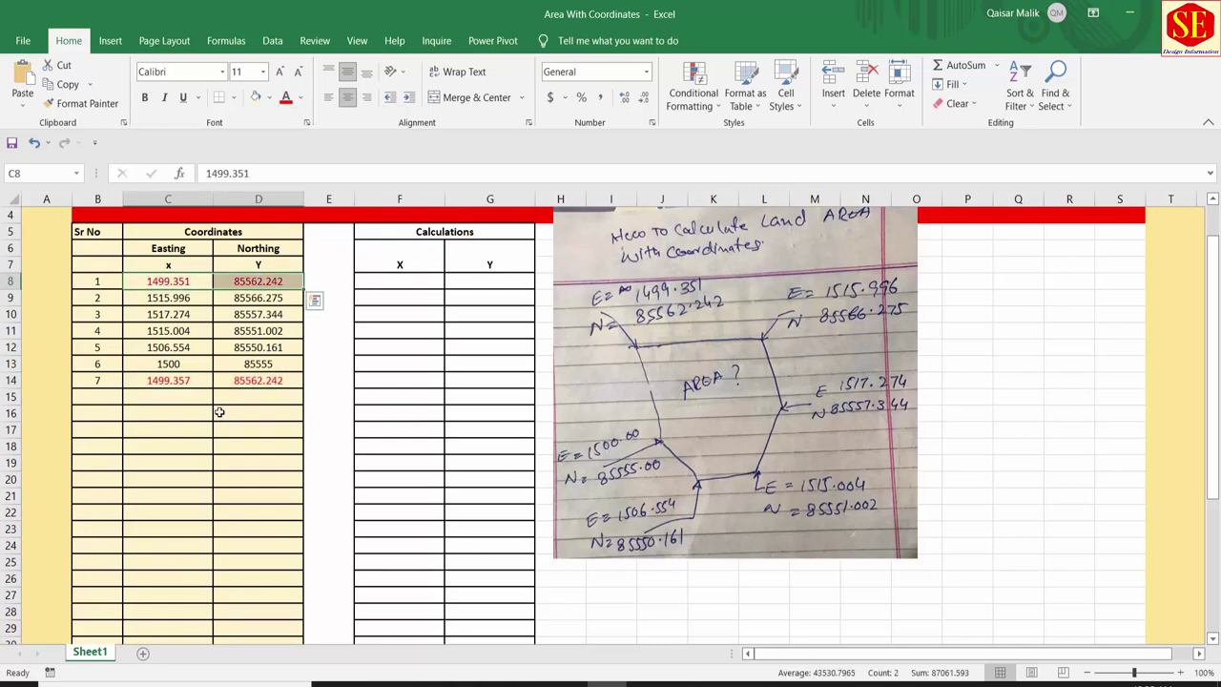
left_click(219, 411)
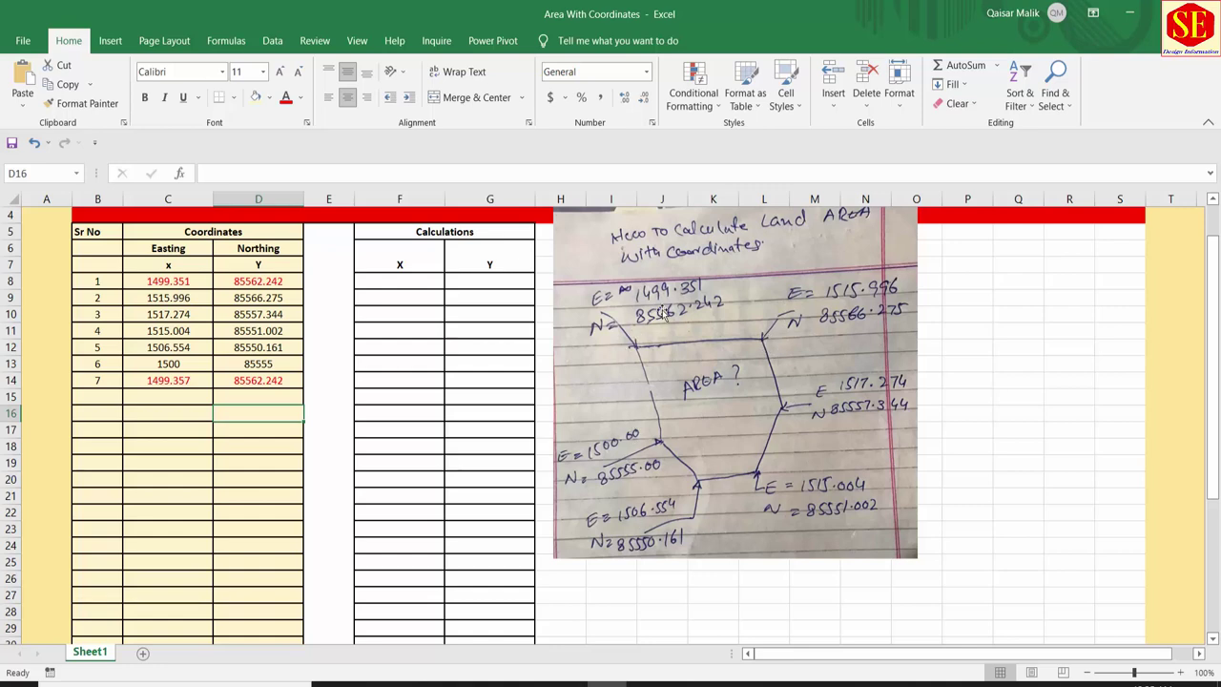
left_click(802, 305)
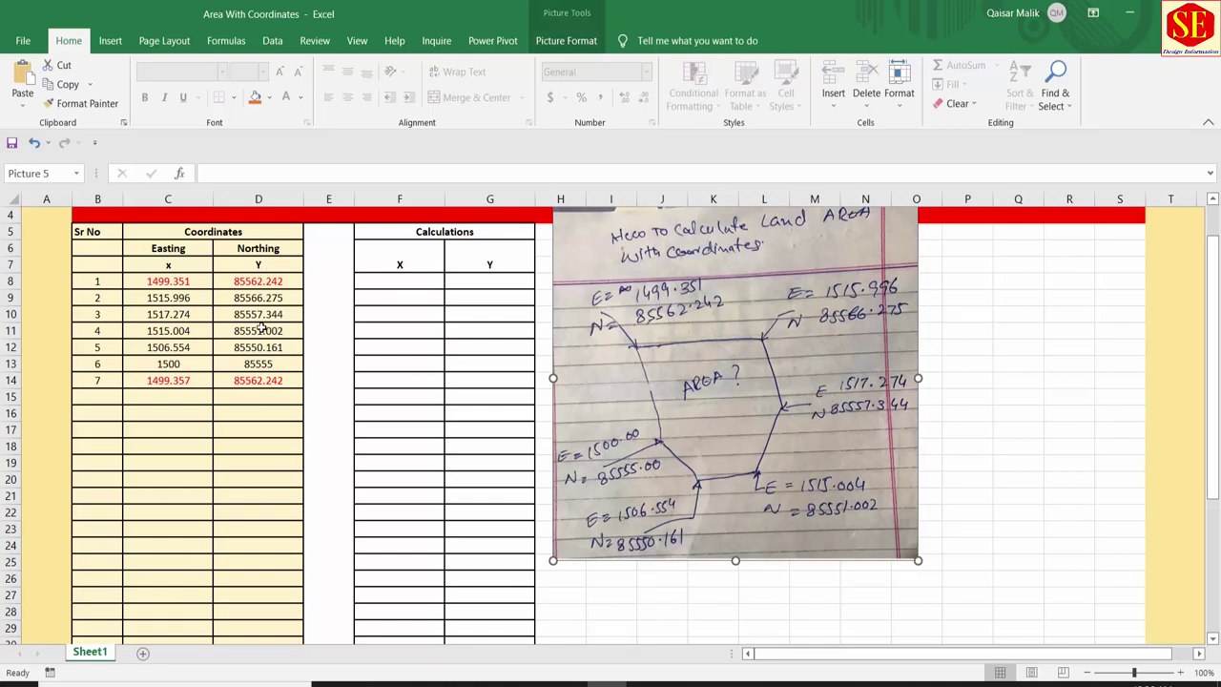
left_click(167, 330)
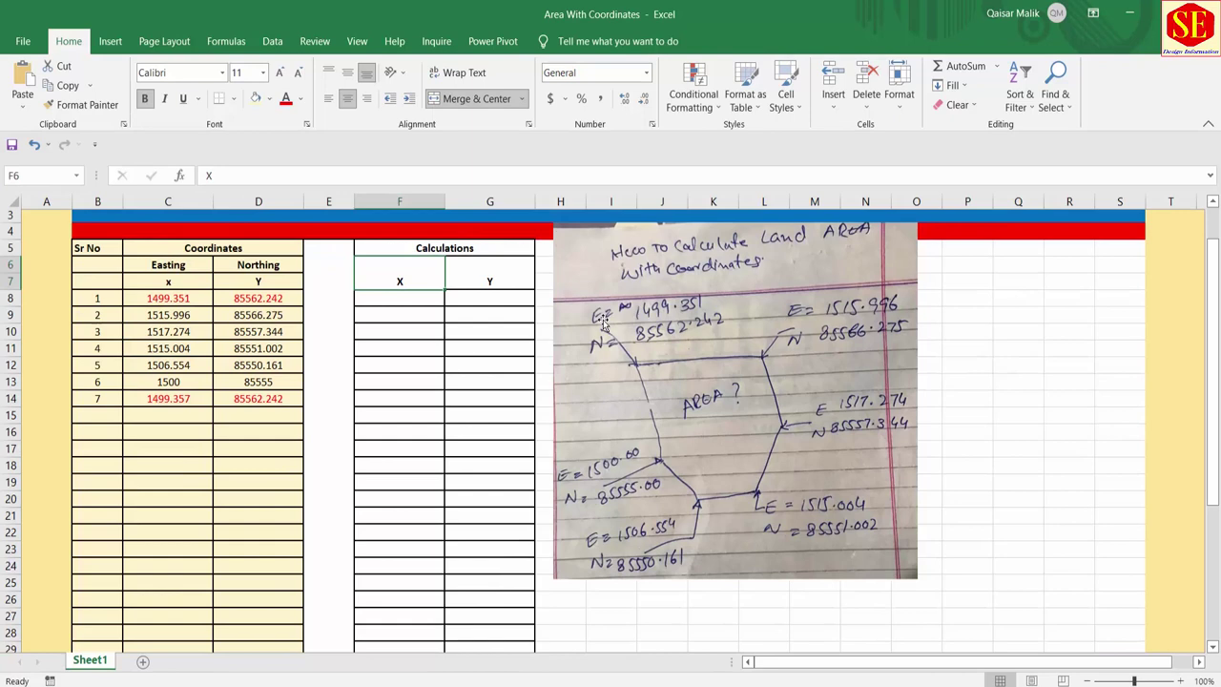
- Move the sketch picture further right and turn on Wrap Text for headers F6:G6
scroll(388, 273, "up", 1)
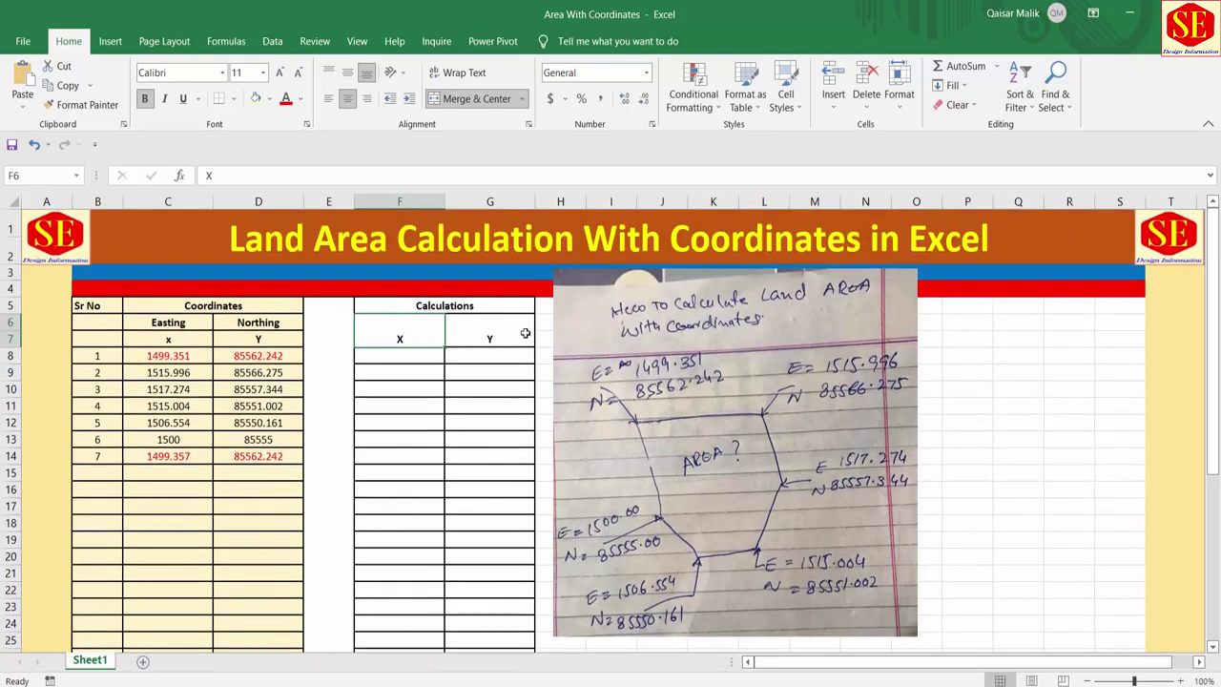
left_click_drag(675, 350, 904, 361)
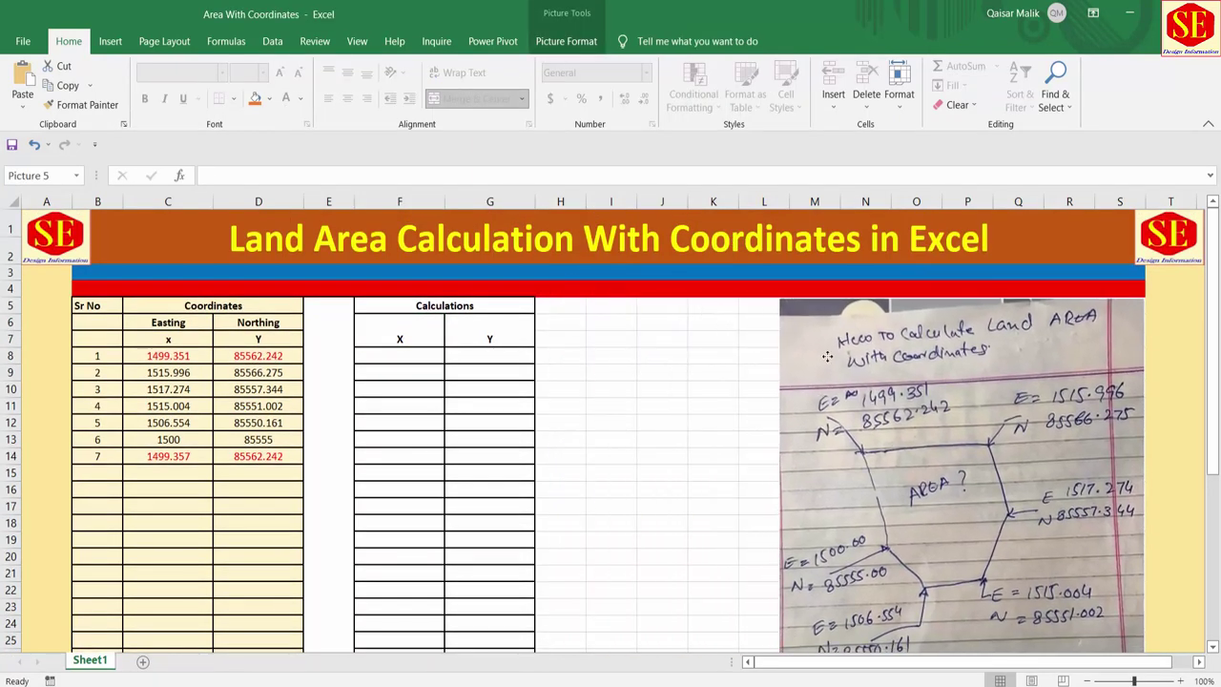
left_click(400, 339)
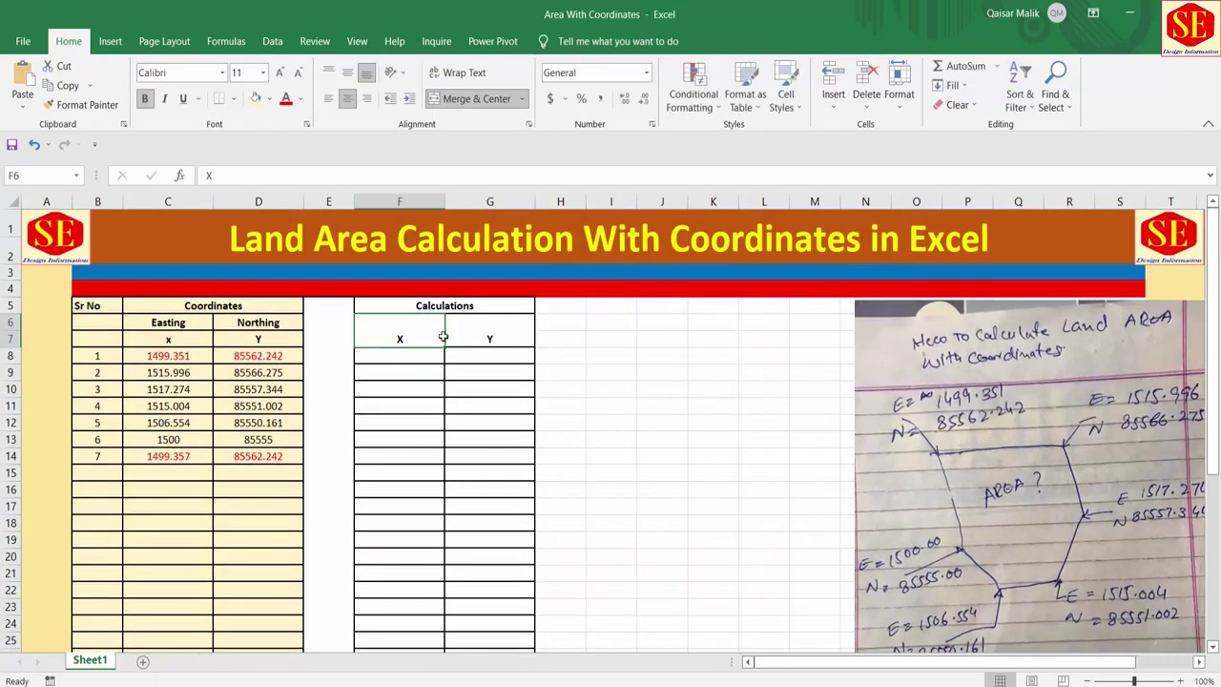
left_click_drag(395, 338, 468, 337)
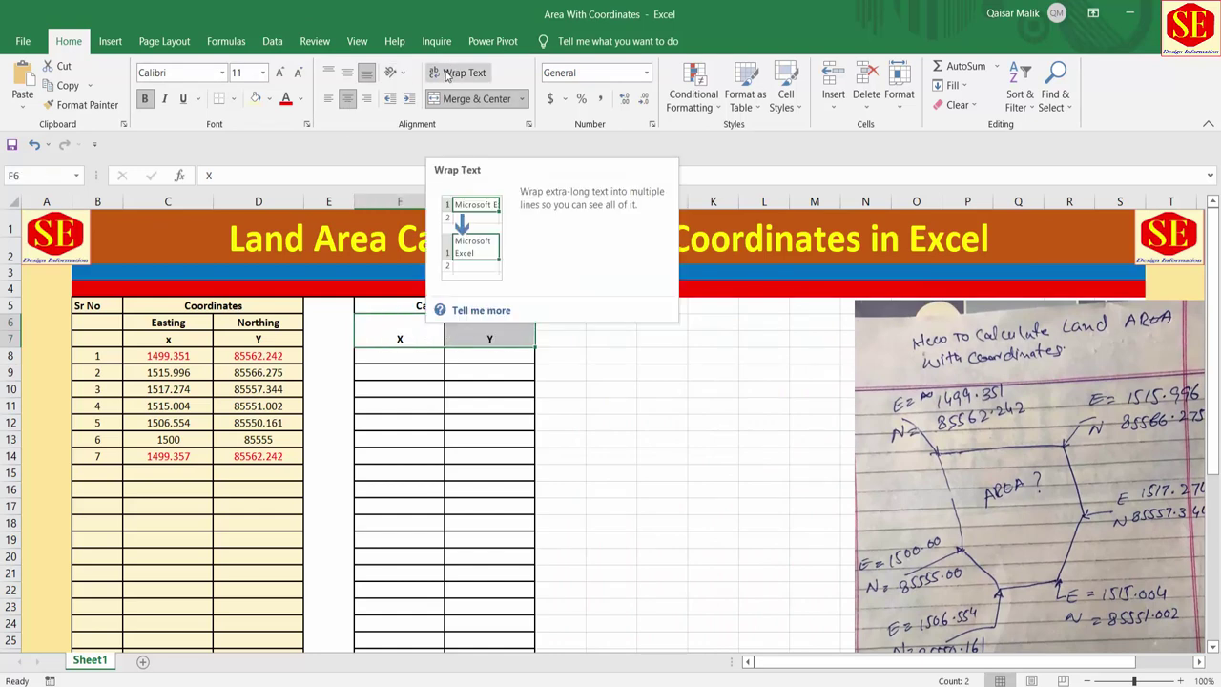
left_click(446, 75)
- Rename header F6 to 'X (X*Y)' and G6 to 'Y (Y*X)'
left_click(418, 340)
double_click(418, 340)
type("(")
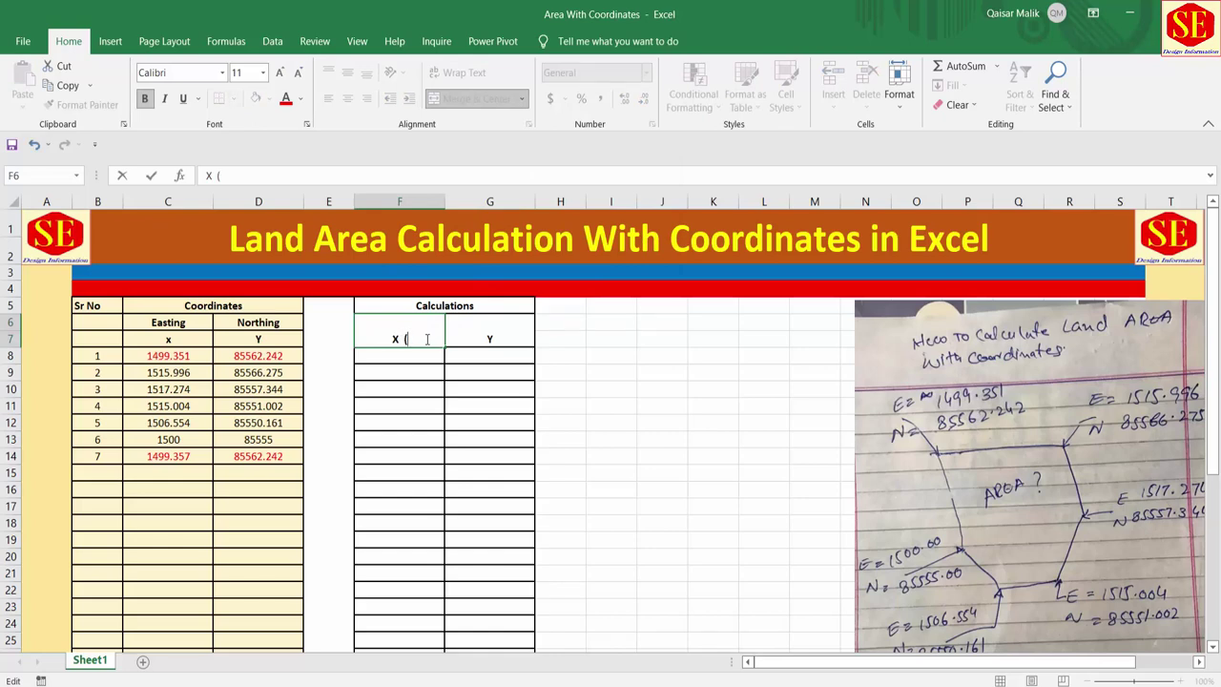
type("X")
type("*")
type("y")
key("BackSpace")
type("Y)")
left_click(504, 337)
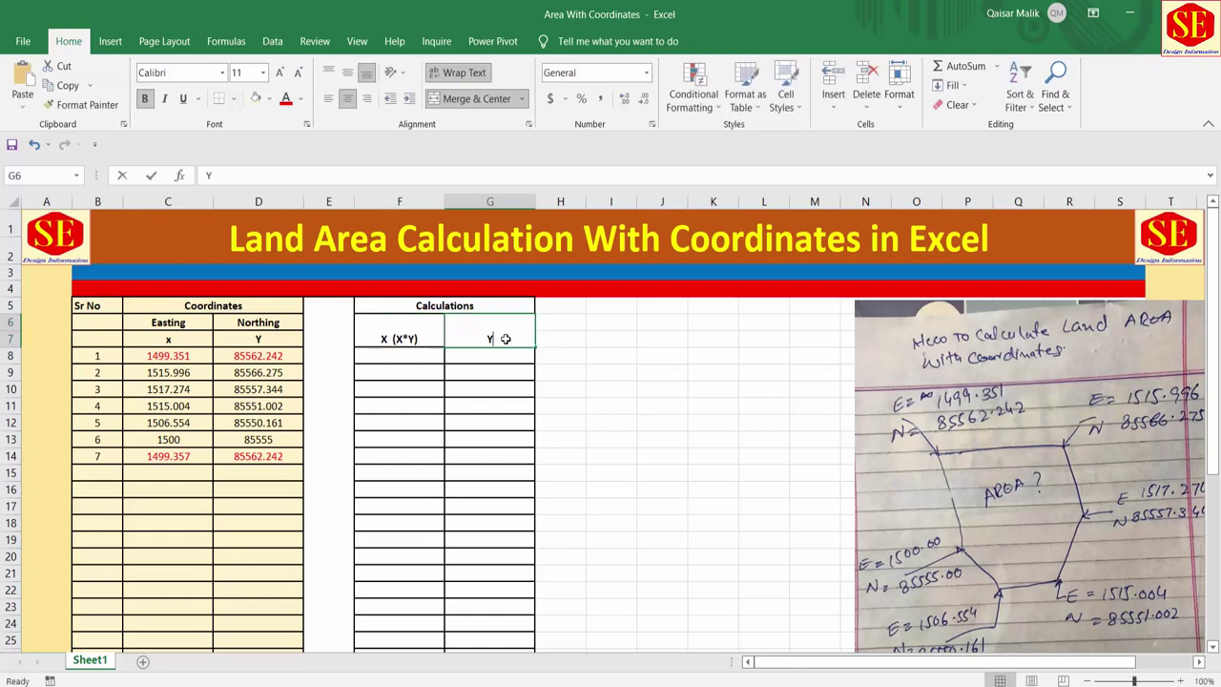
double_click(506, 339)
type("(")
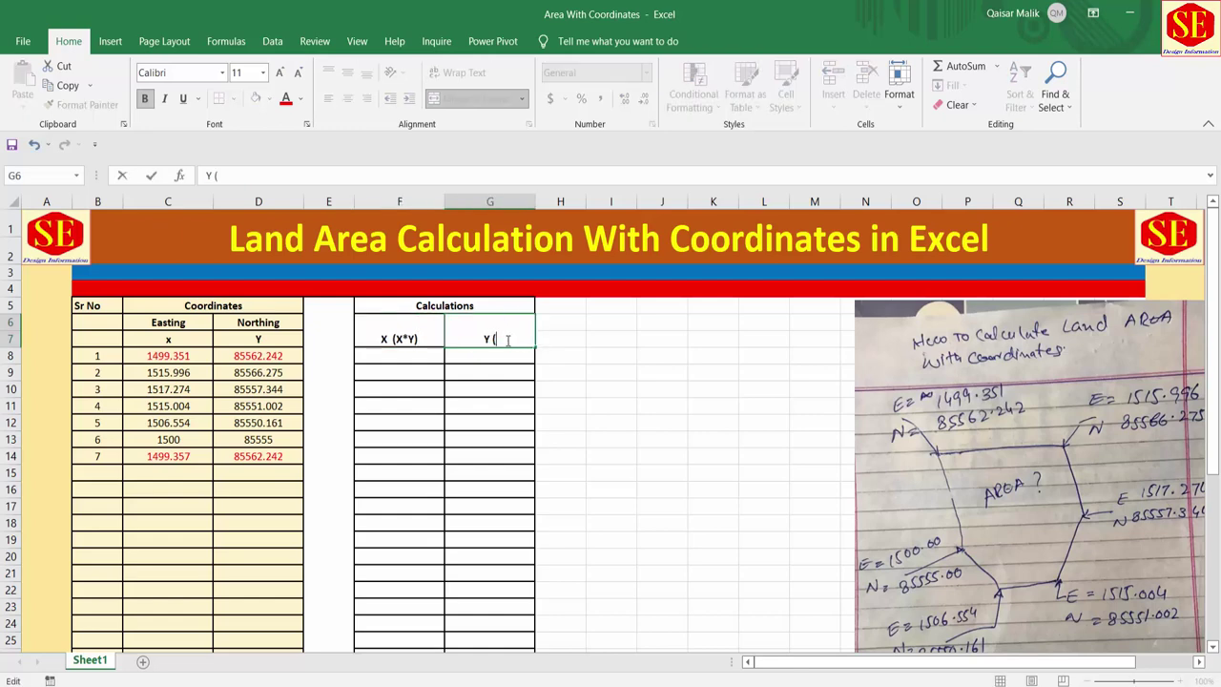
type("Y")
type("*X)")
left_click(167, 353)
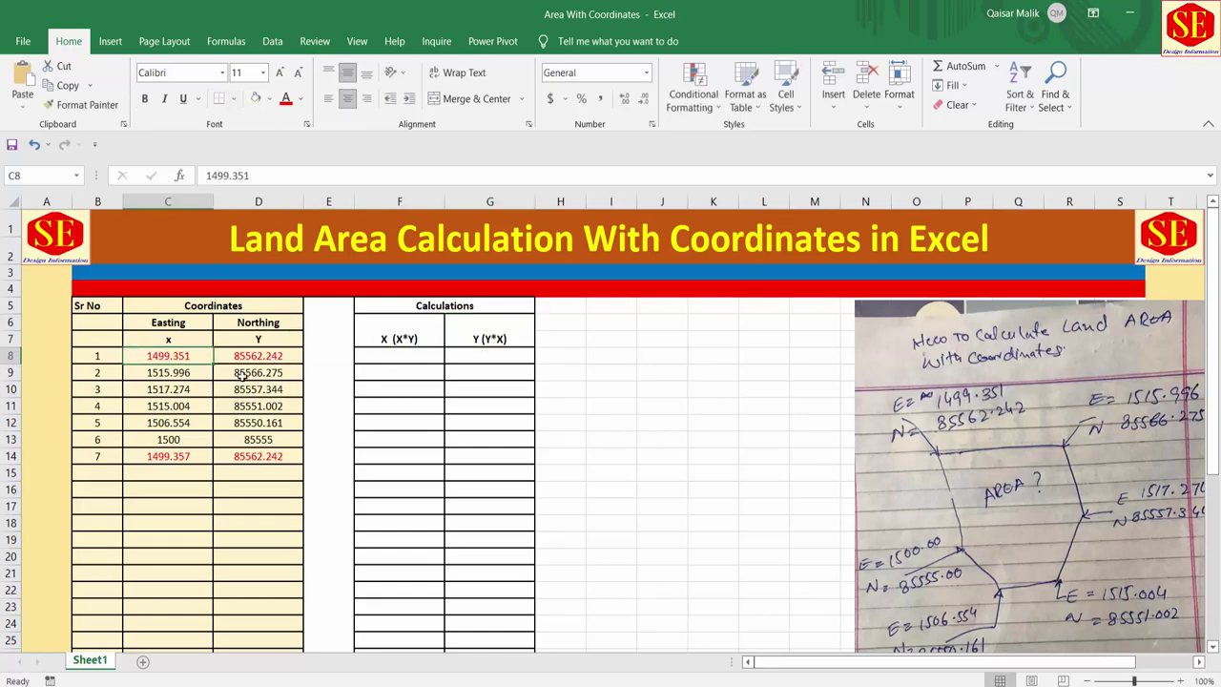
left_click(243, 373)
left_click_drag(162, 355, 258, 372)
left_click(257, 373)
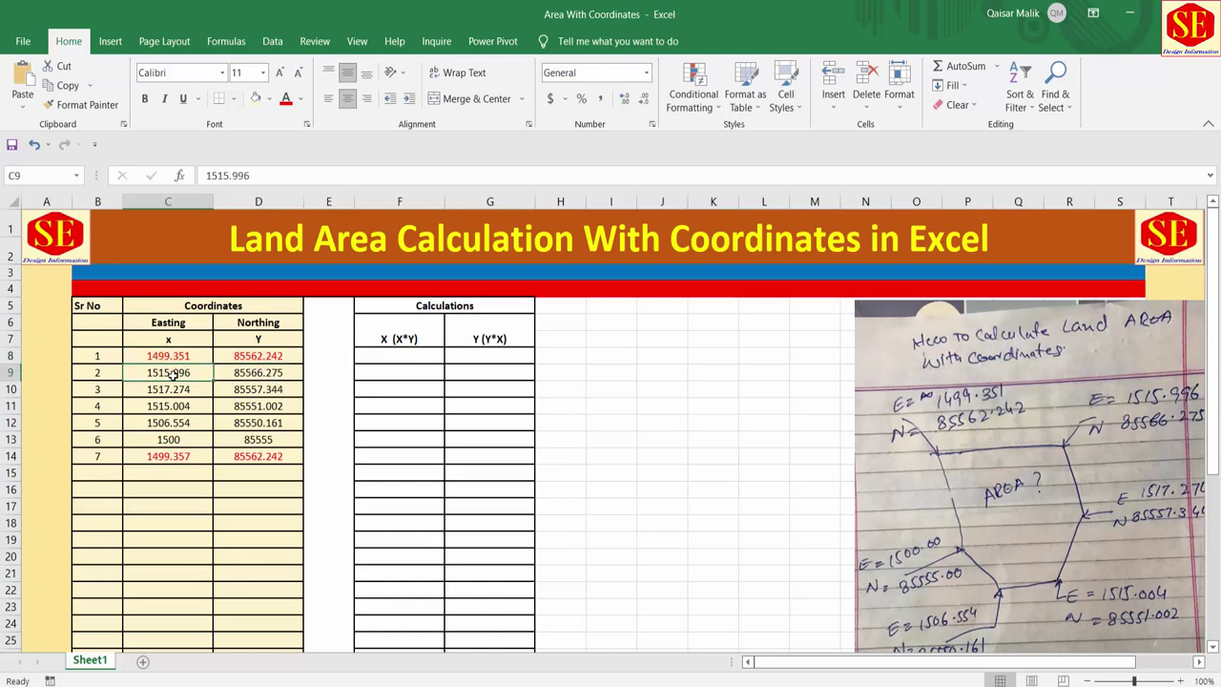
left_click(243, 389)
mouse_move(167, 374)
left_mouse_down()
mouse_move(243, 389)
mouse_move(243, 422)
left_mouse_up()
left_click(237, 405)
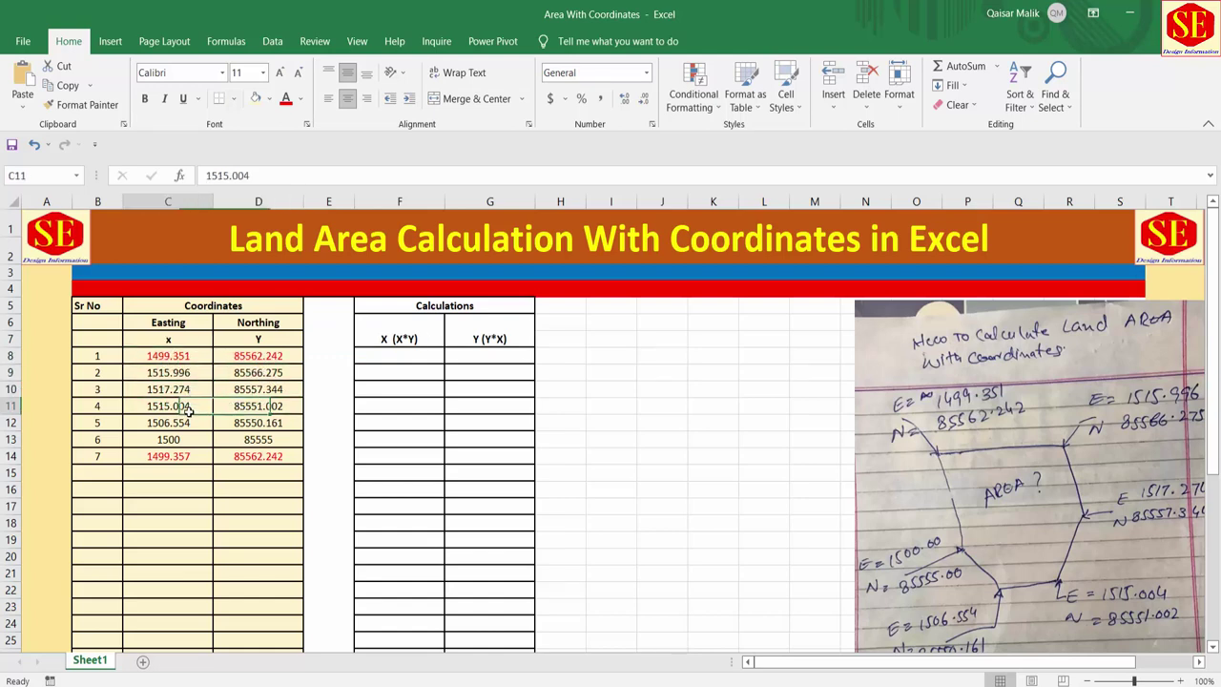
left_click(240, 422)
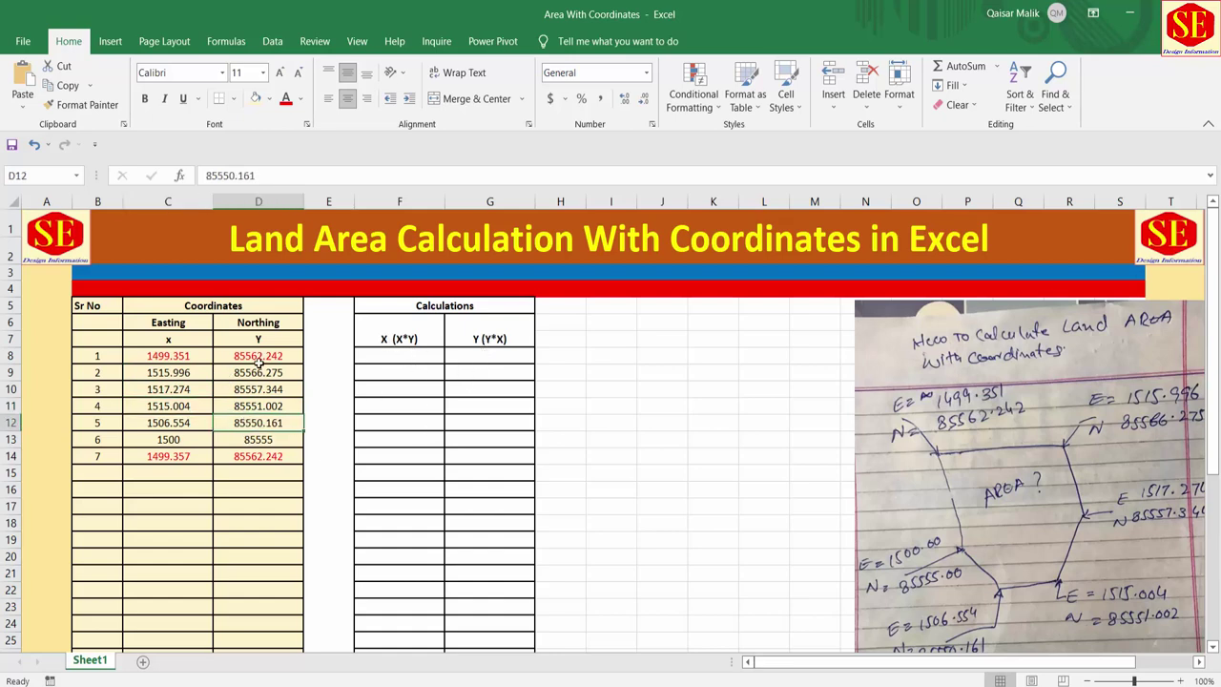
left_click(257, 358)
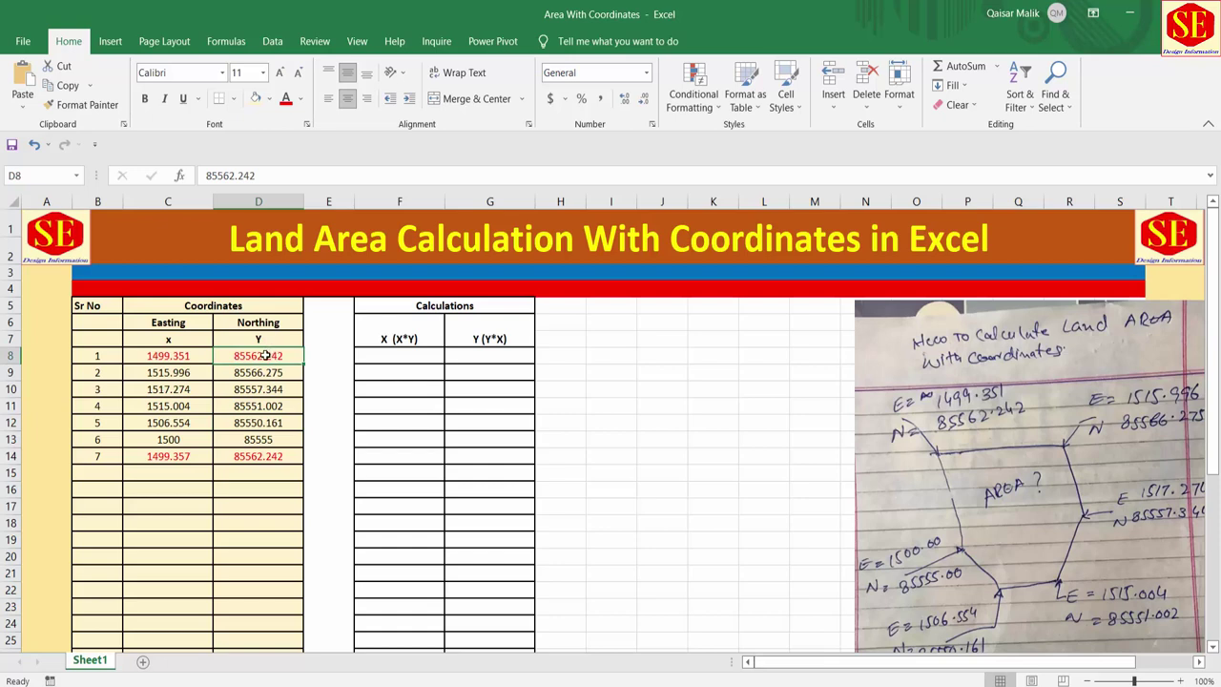
left_click(182, 377)
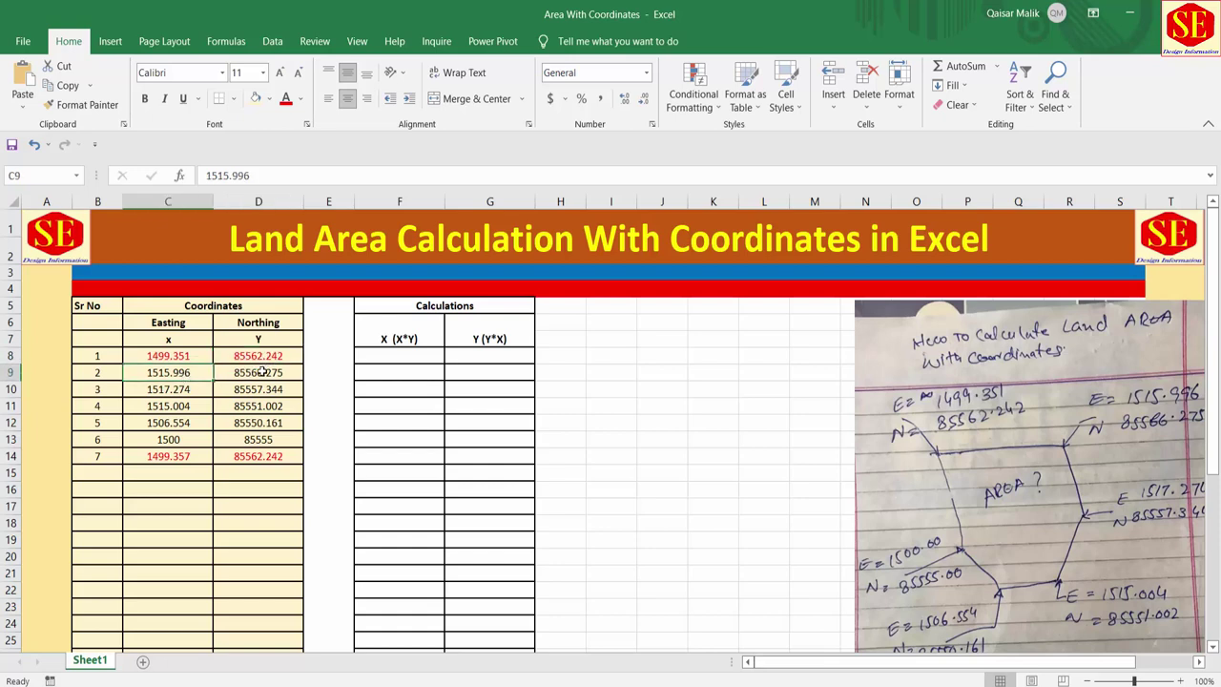
left_click(262, 372)
left_click(185, 392)
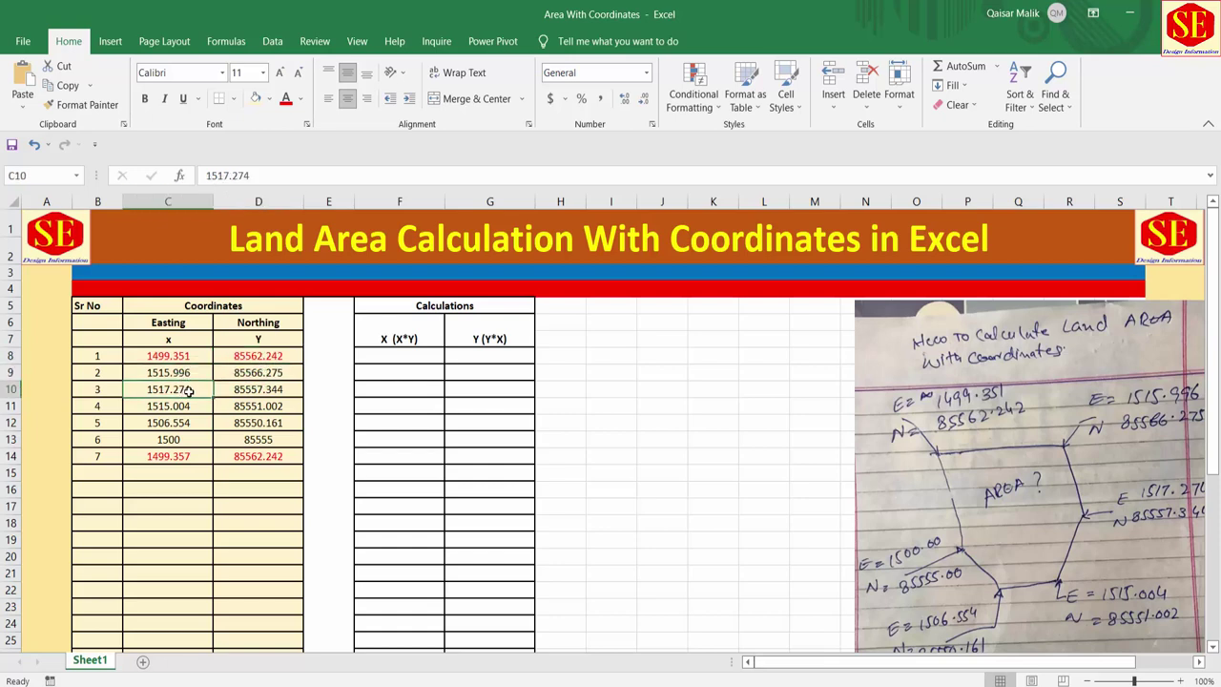
left_click(277, 392)
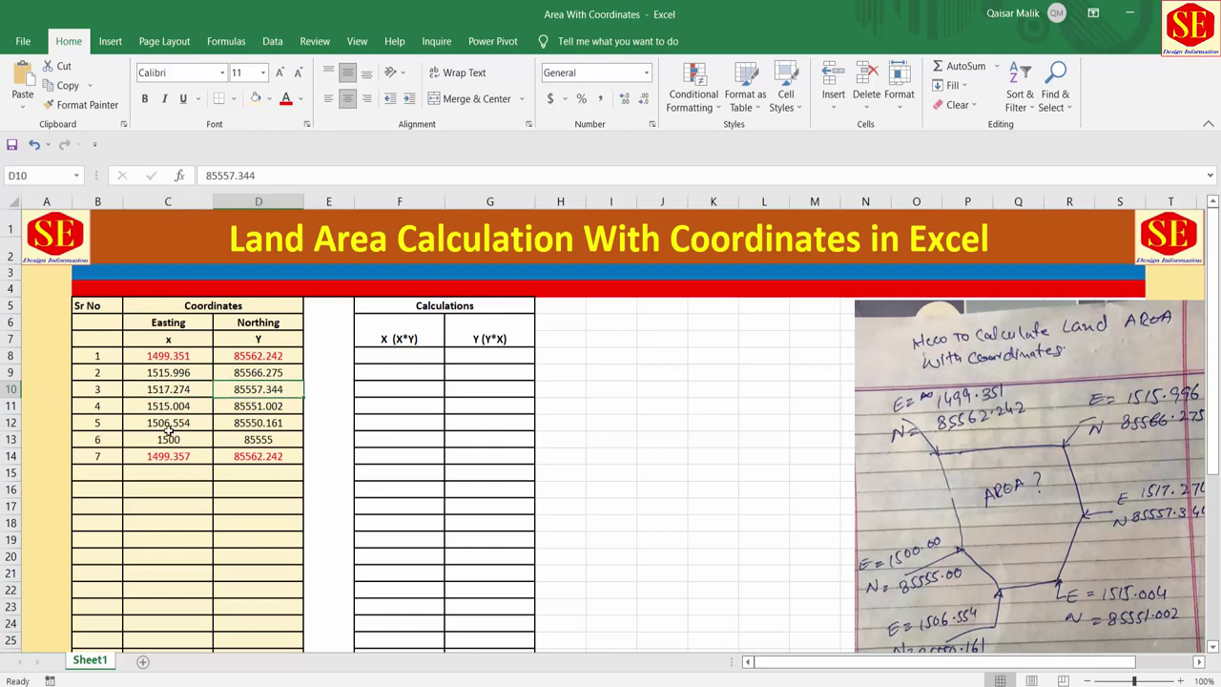
- Rework headers F6 and G6 so X wraps above (X*Y) and Y above (Y*X)
left_click(389, 336)
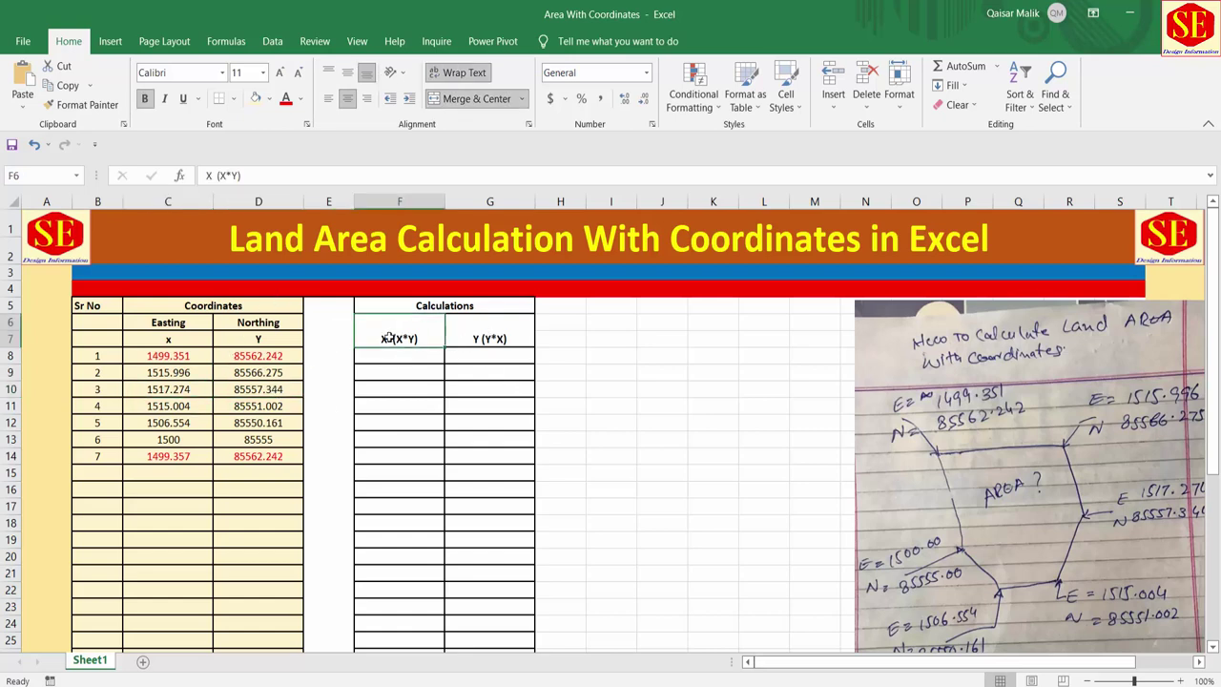
double_click(384, 336)
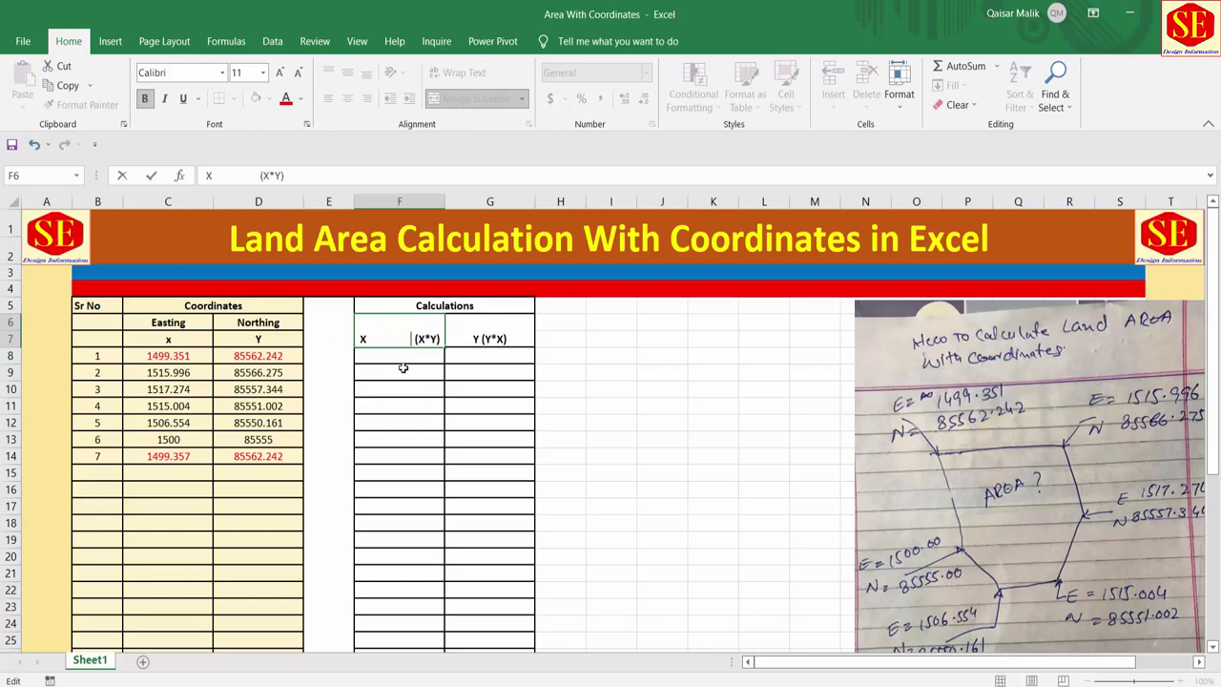
left_click(413, 379)
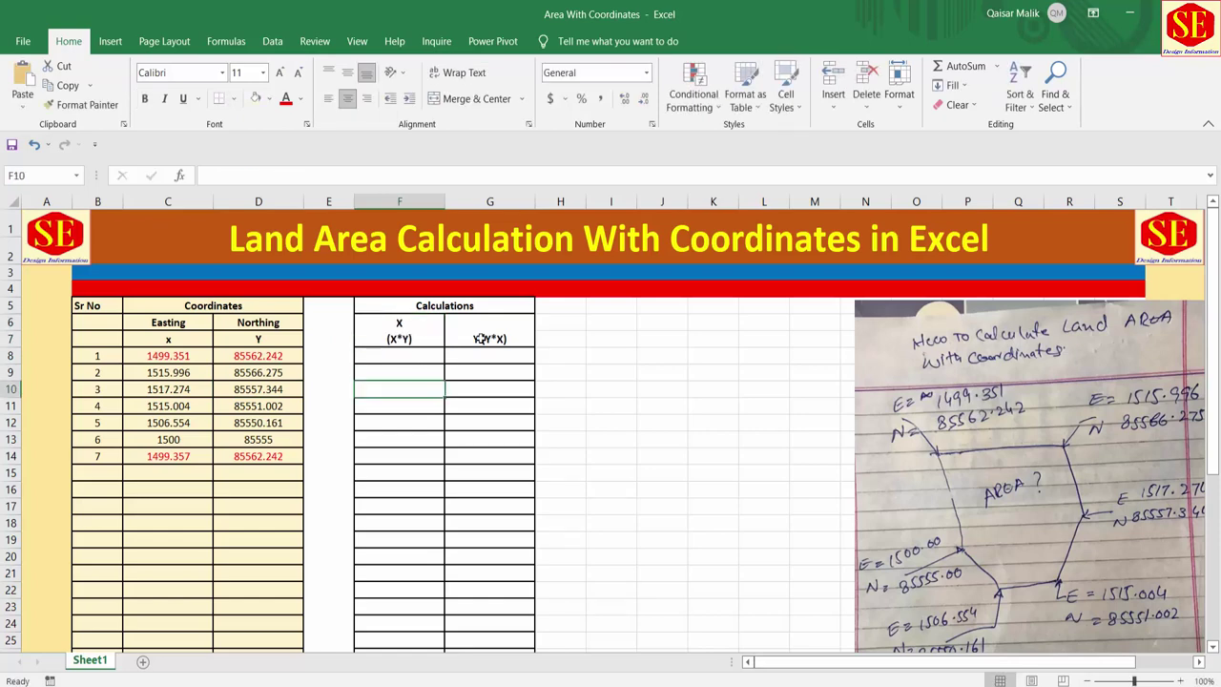
double_click(474, 338)
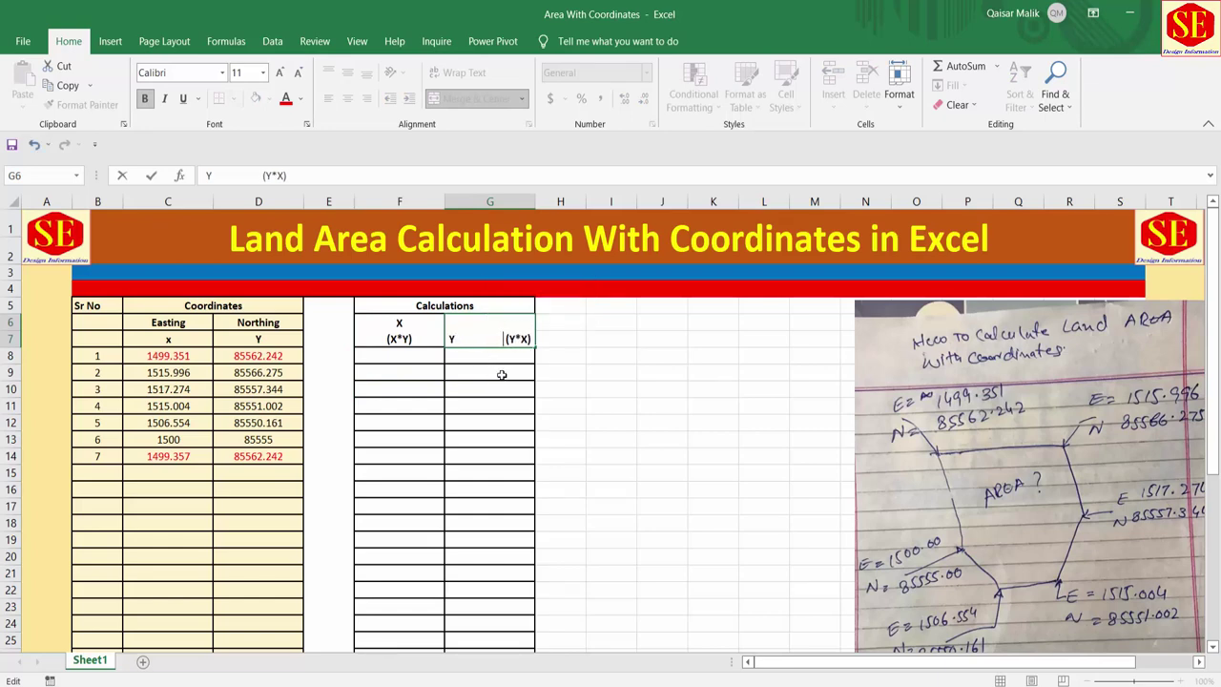
left_click(506, 404)
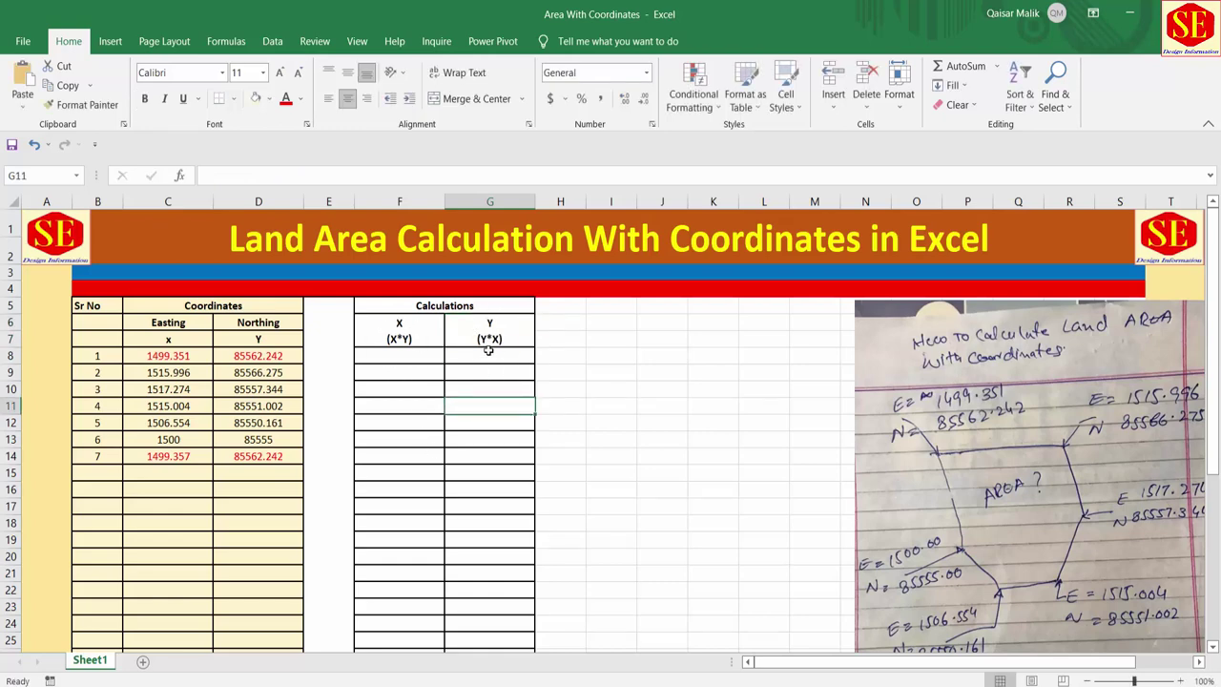
left_click_drag(410, 322, 421, 400)
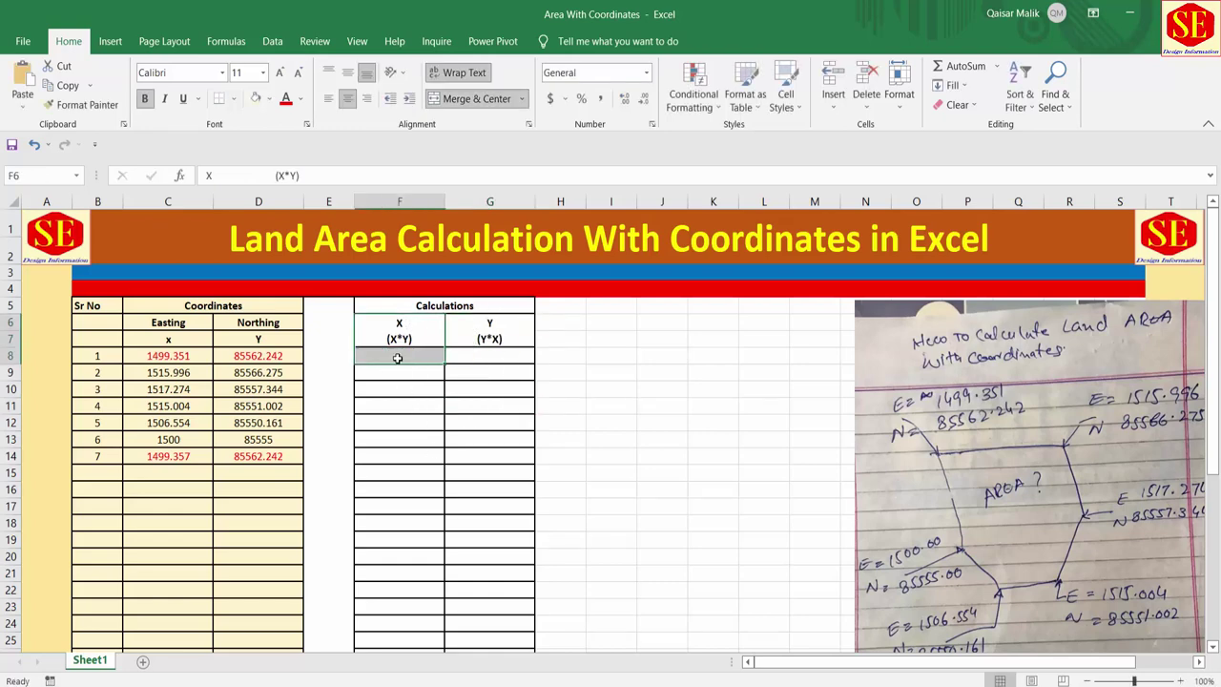
- Enter 0 in F8 and the cross-product =(C8*D9) in F9
left_click(397, 358)
type("0")
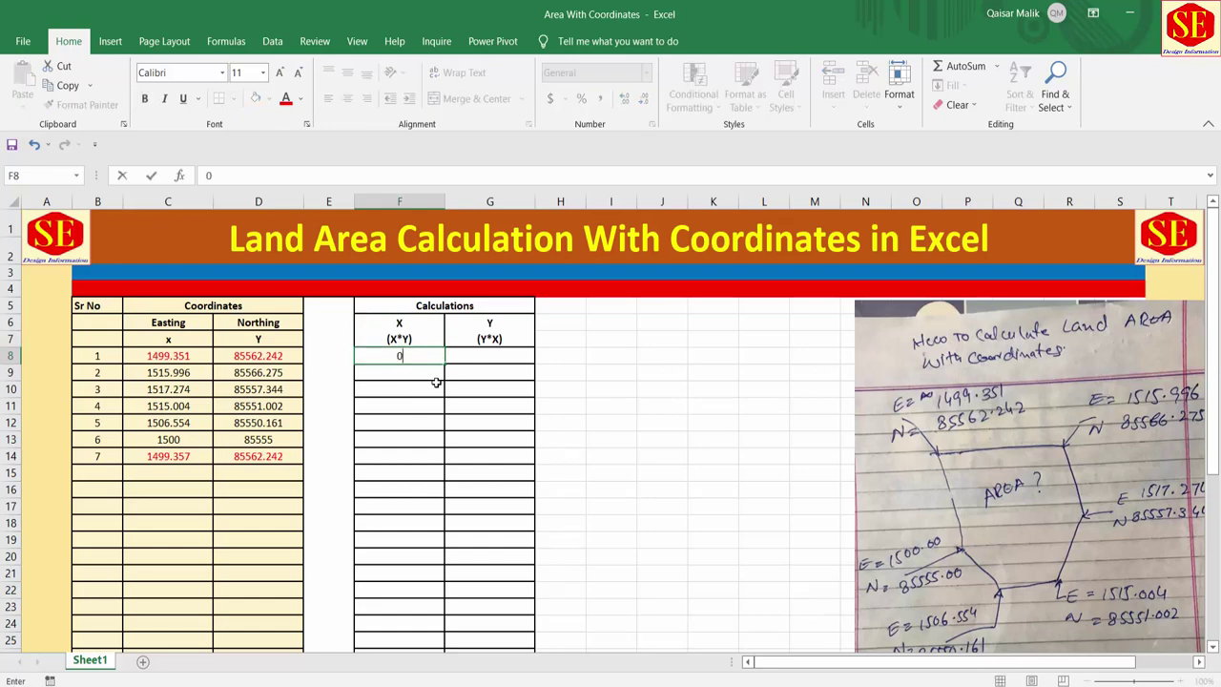
key("Return")
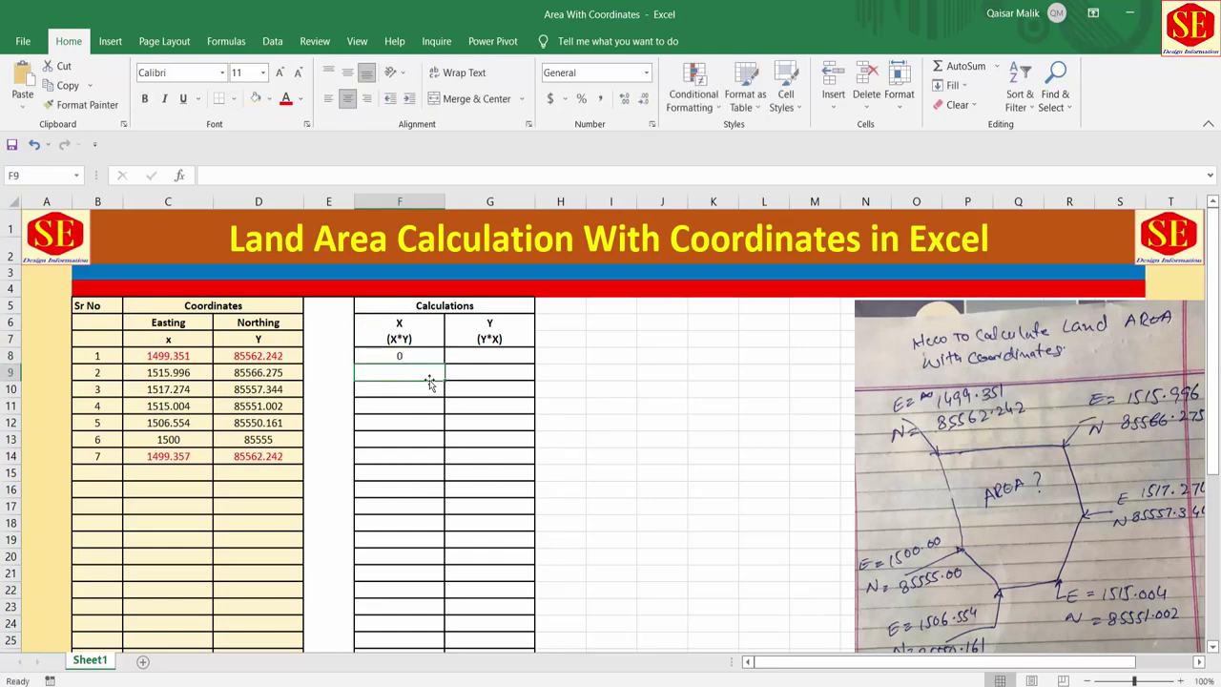
type("=")
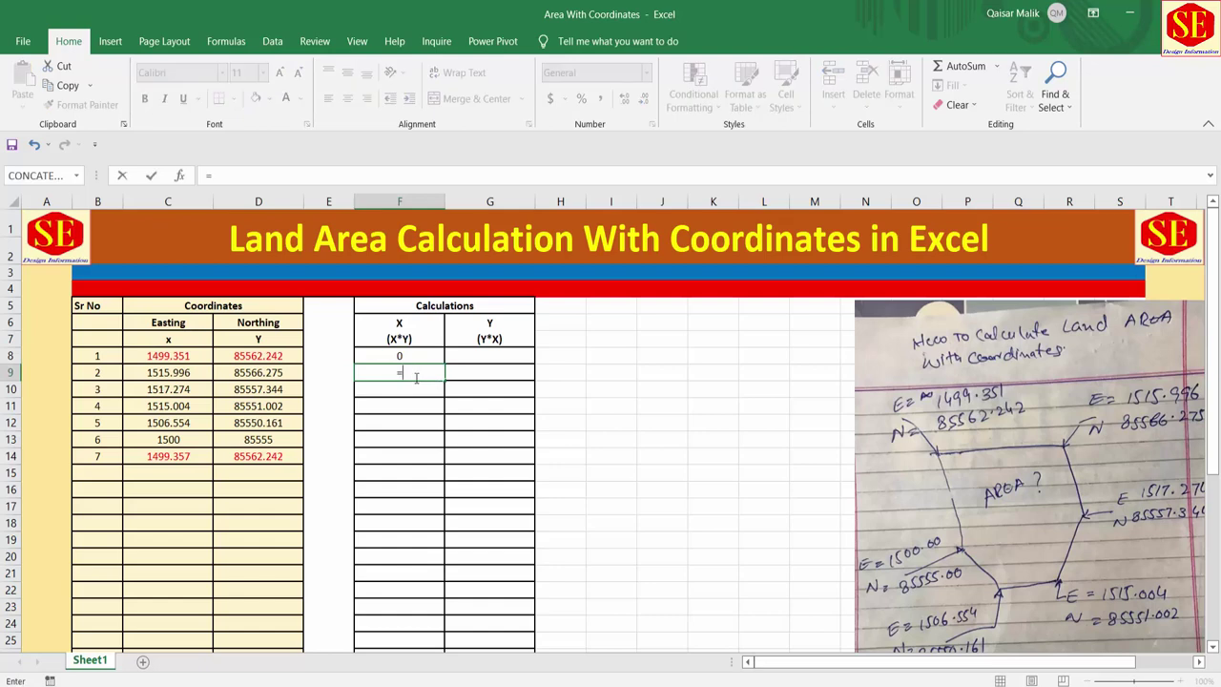
type("(")
left_click(162, 358)
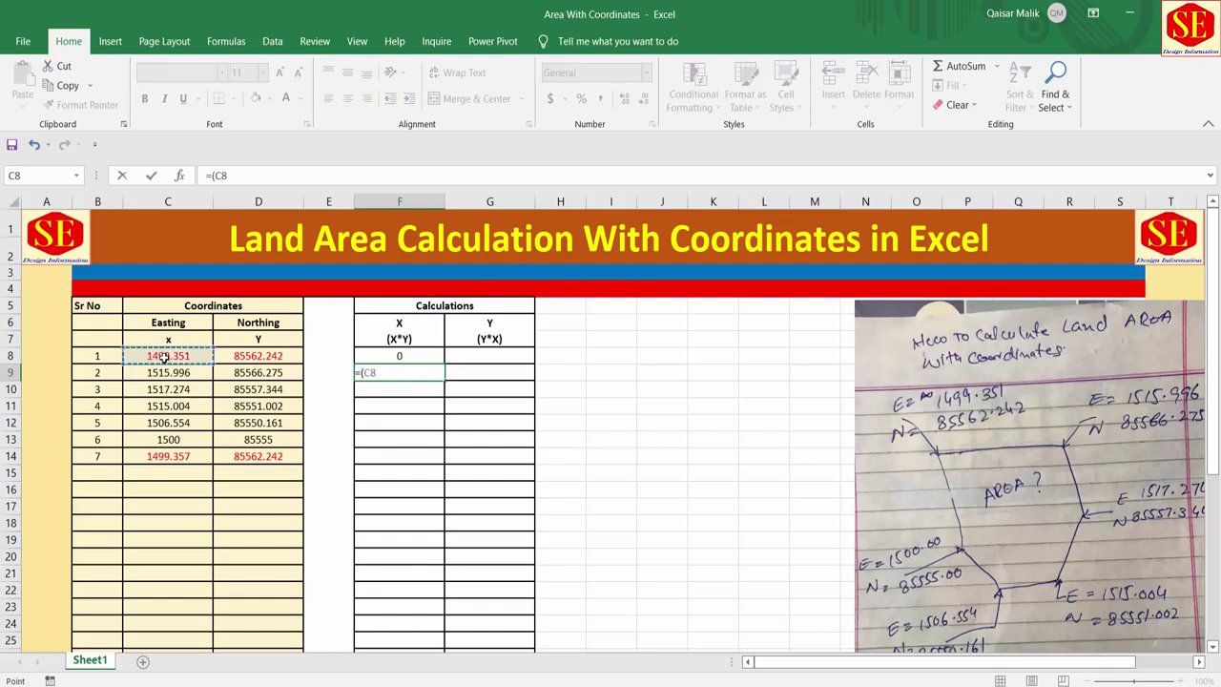
type("*")
left_click(242, 373)
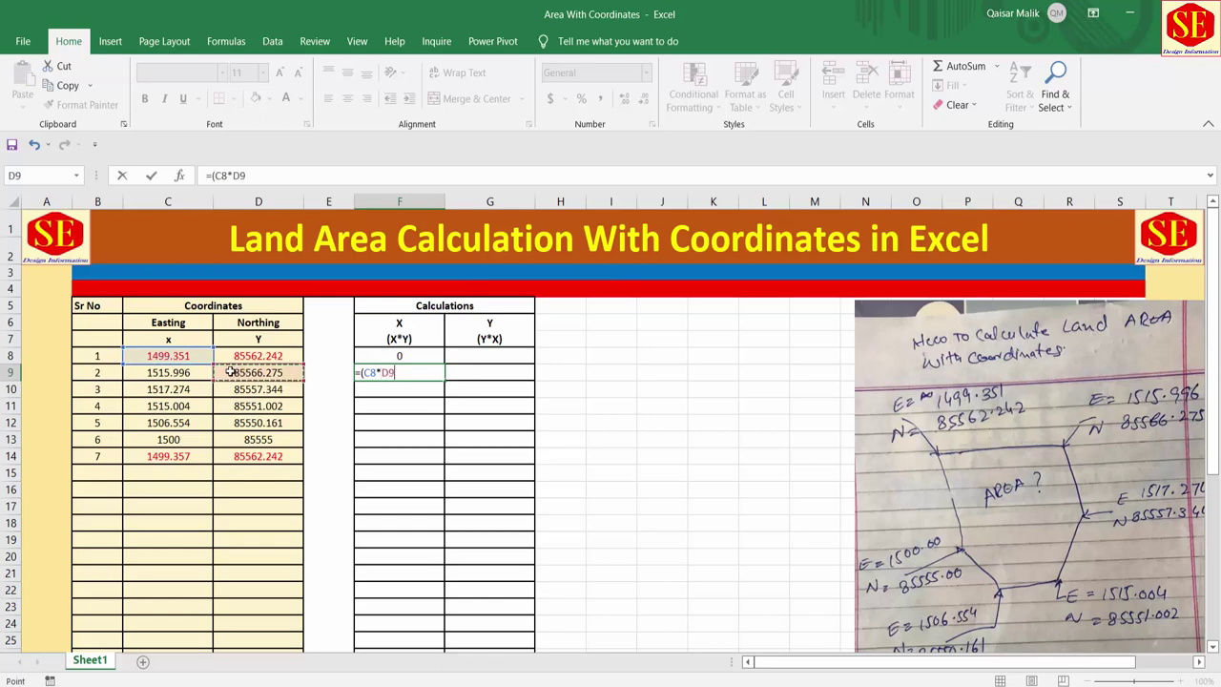
type(")")
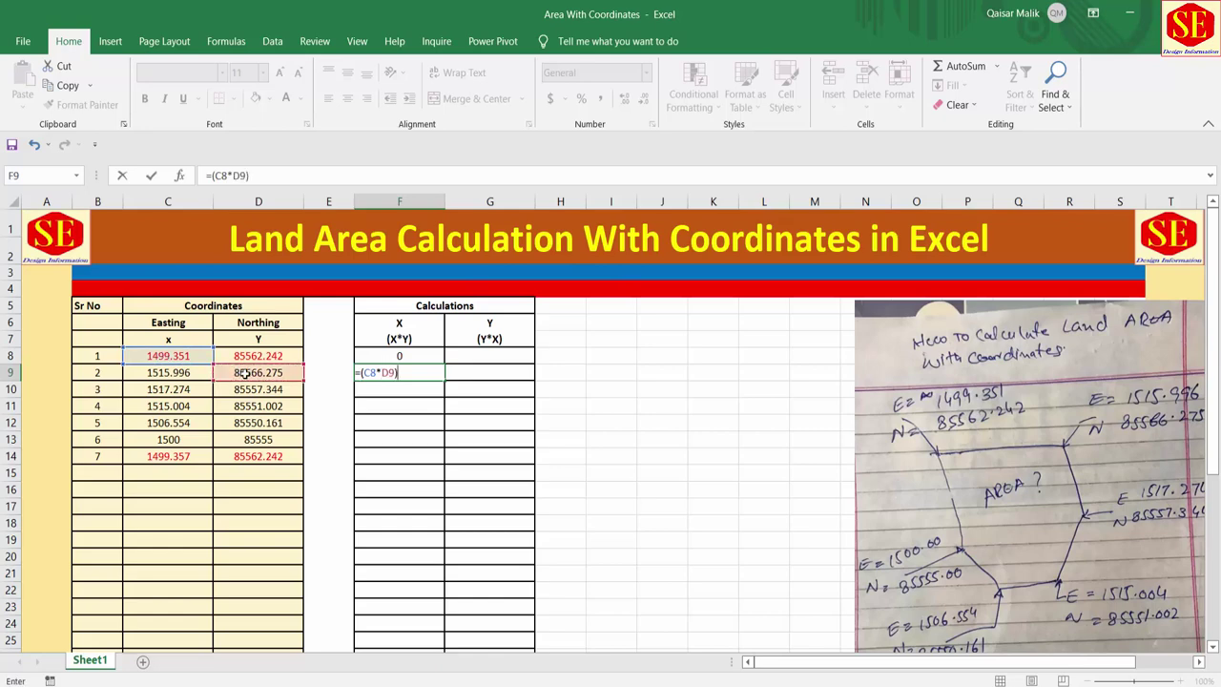
key("Return")
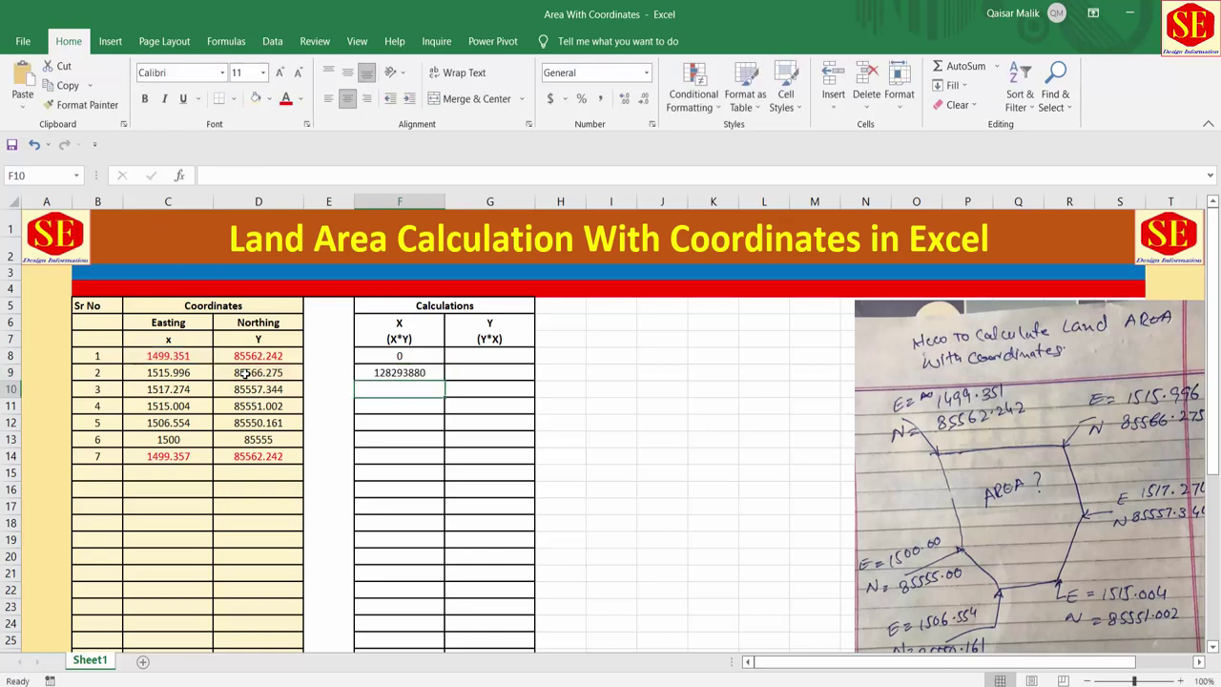
- Enter =(C9*D10) in F10 and fill it down through F14
type("=")
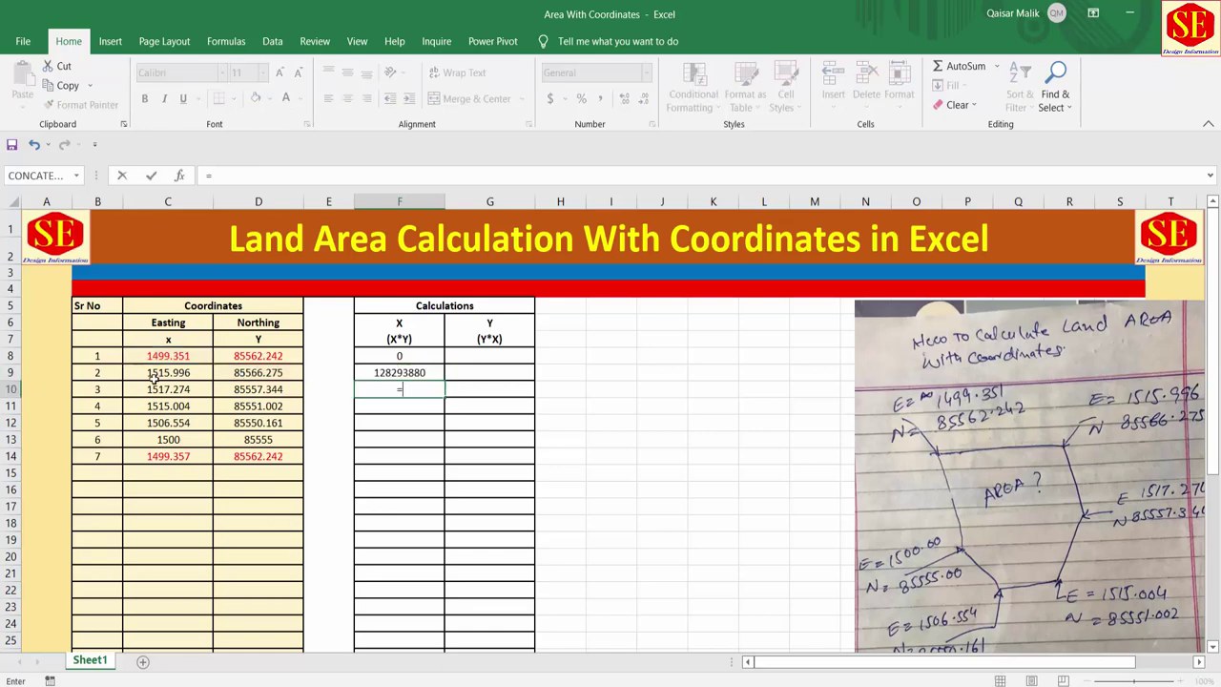
left_click(164, 373)
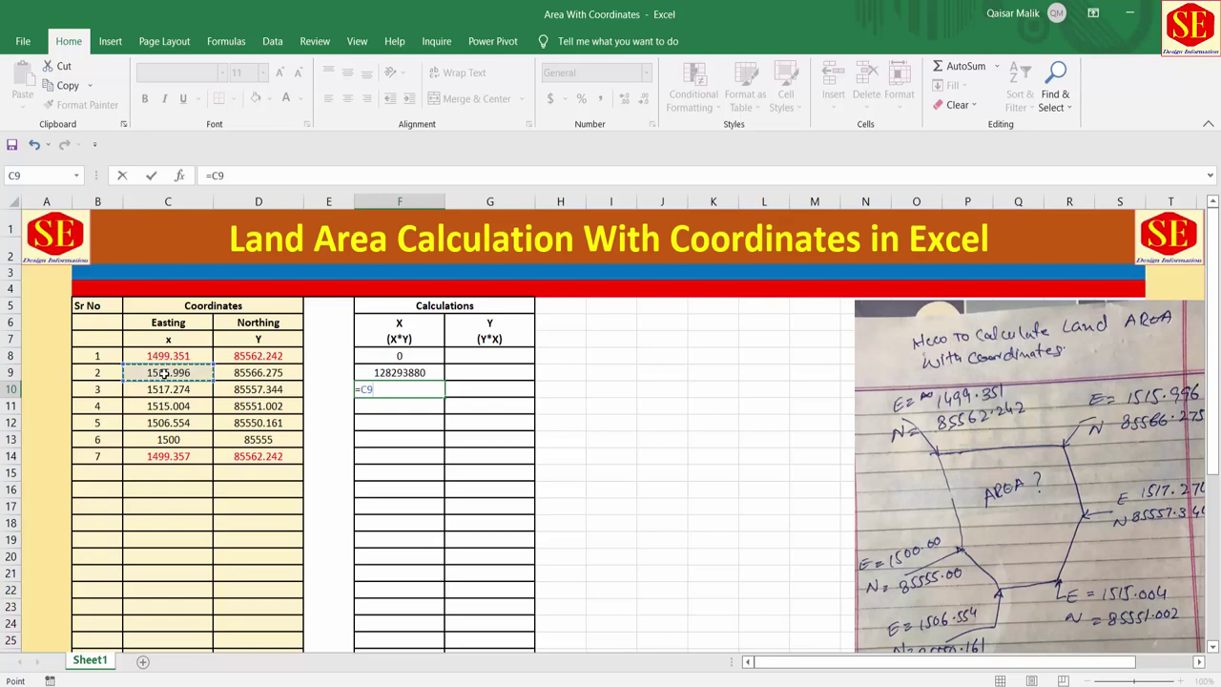
key("BackSpace")
key("BackSpace")
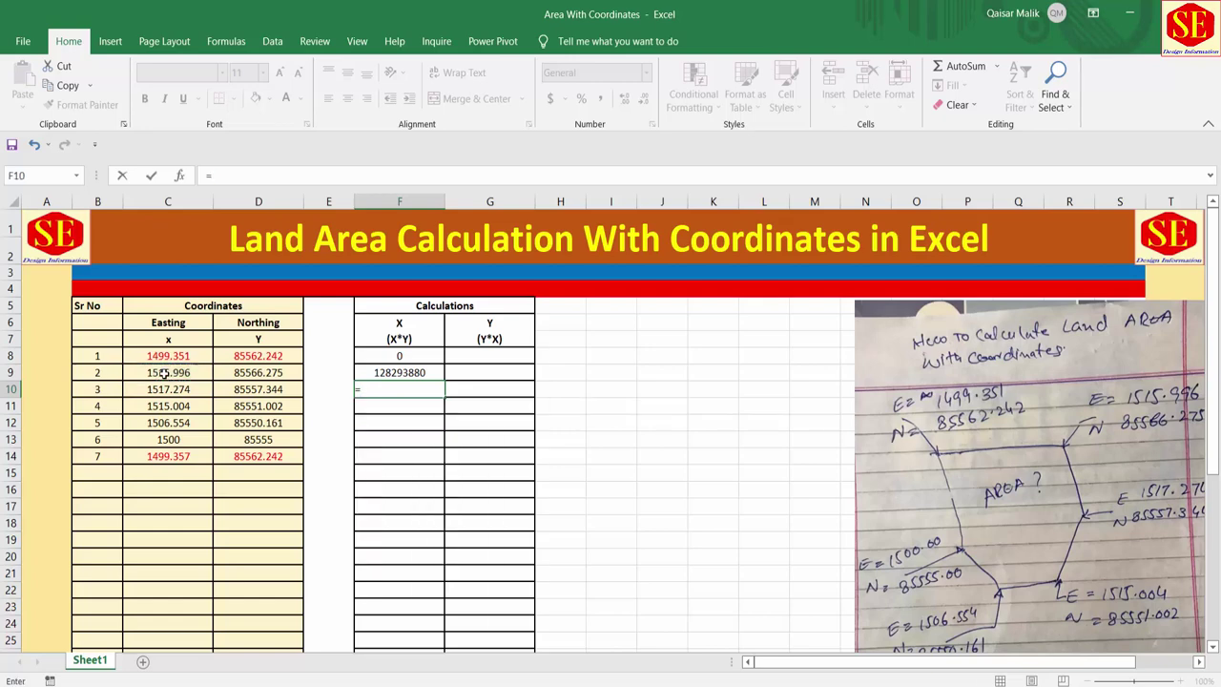
type("(")
left_click(164, 373)
type("*")
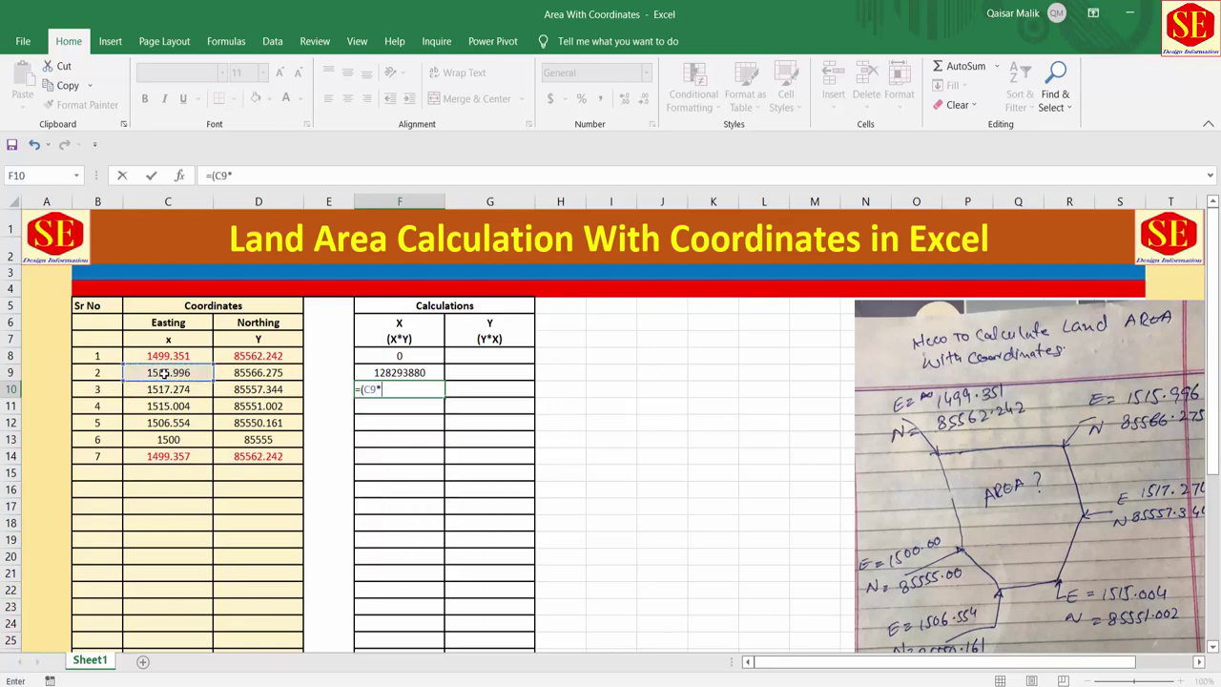
left_click(248, 391)
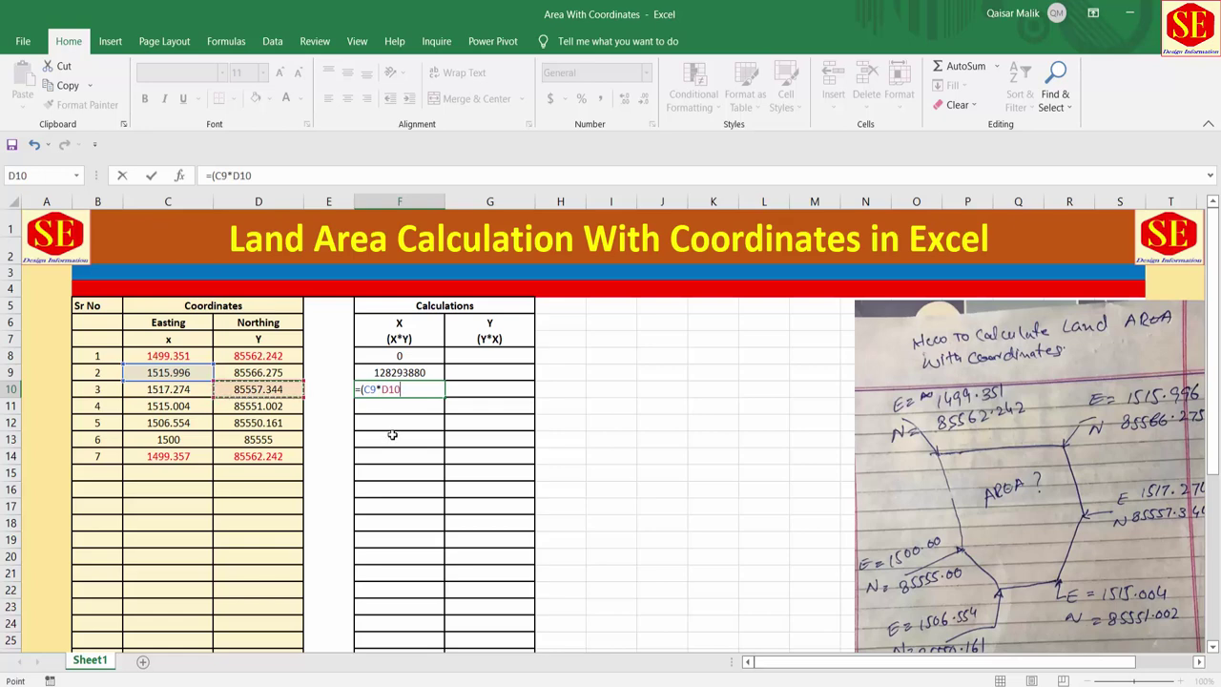
type(")")
key("Return")
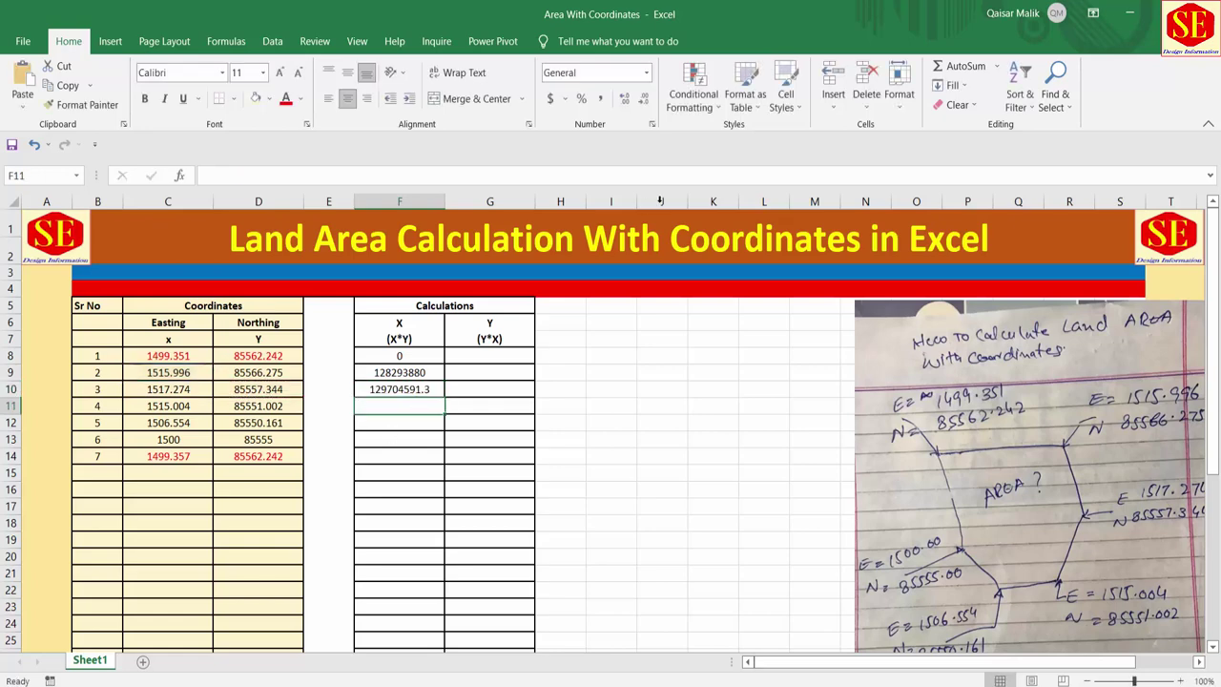
left_click(418, 387)
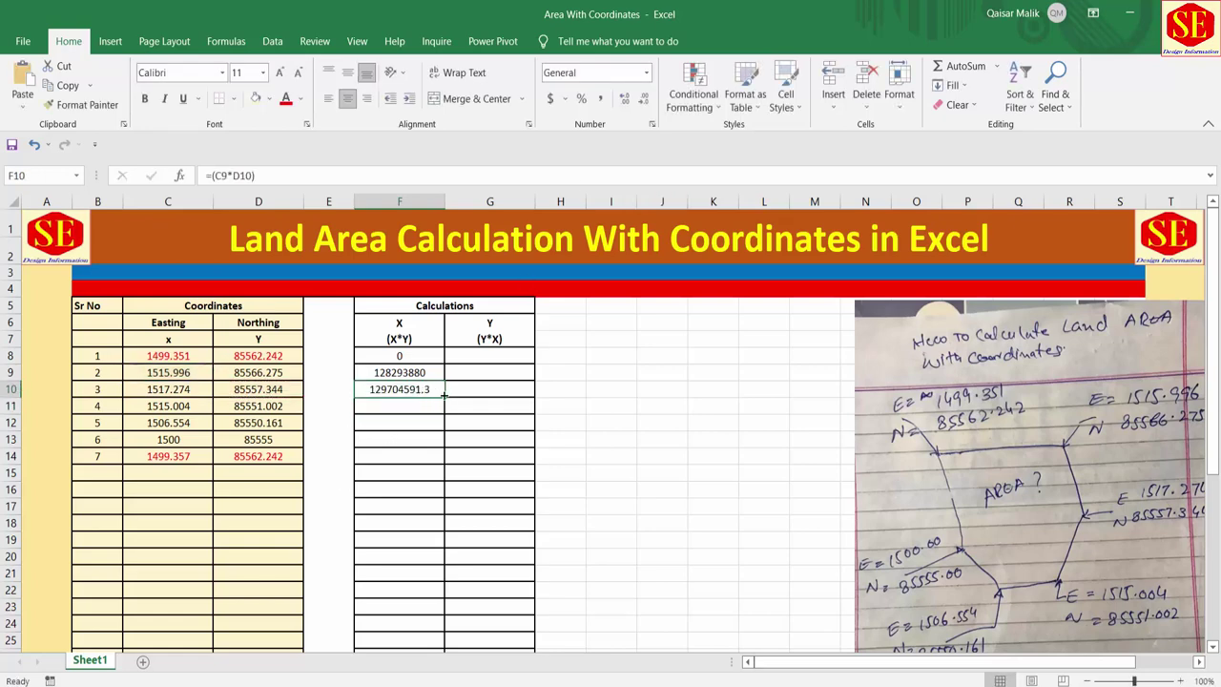
left_click_drag(445, 397, 442, 462)
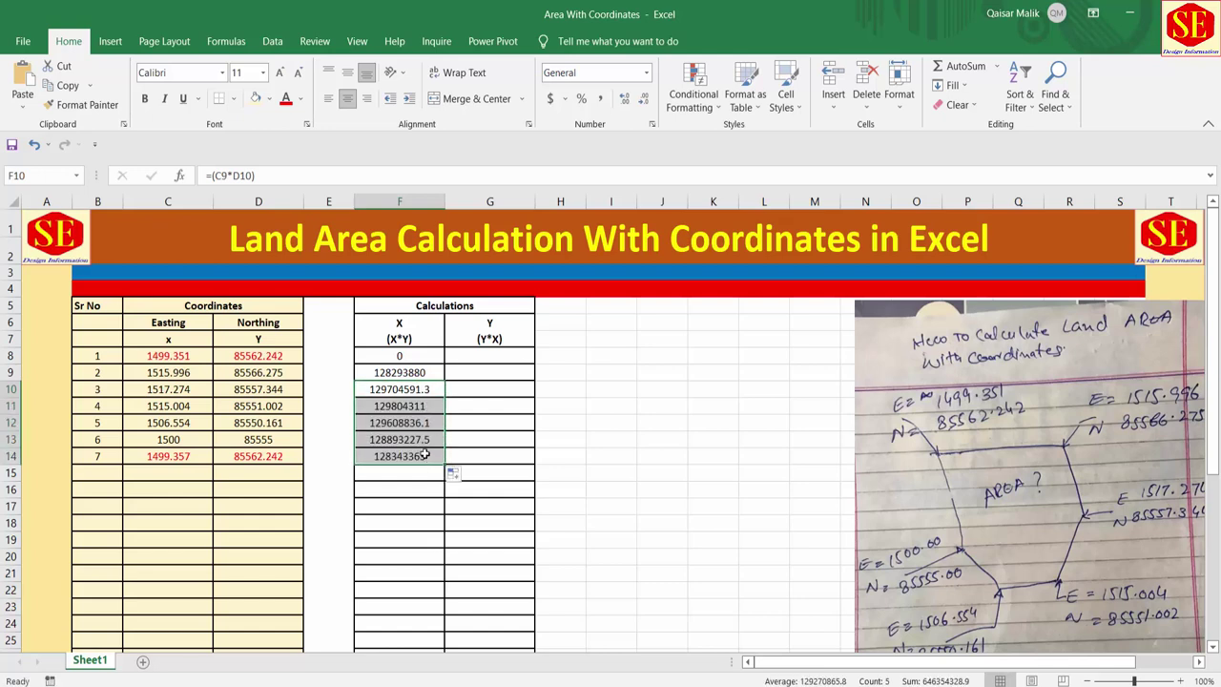
left_click(425, 456)
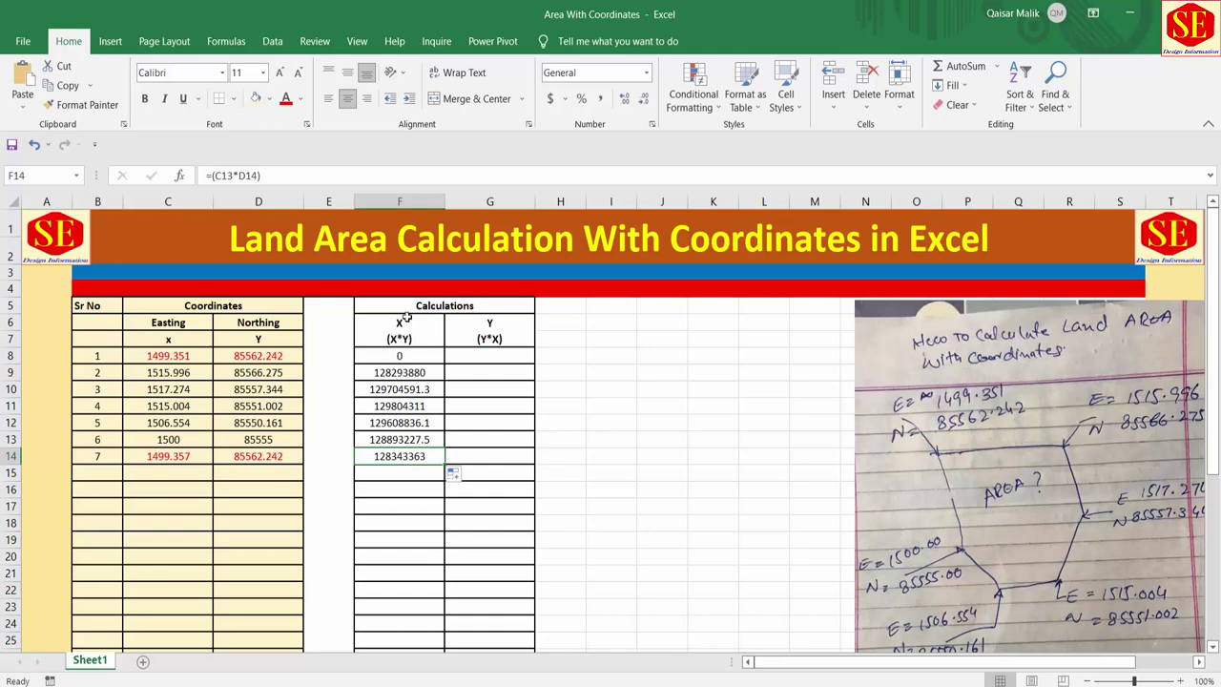
left_click(468, 374)
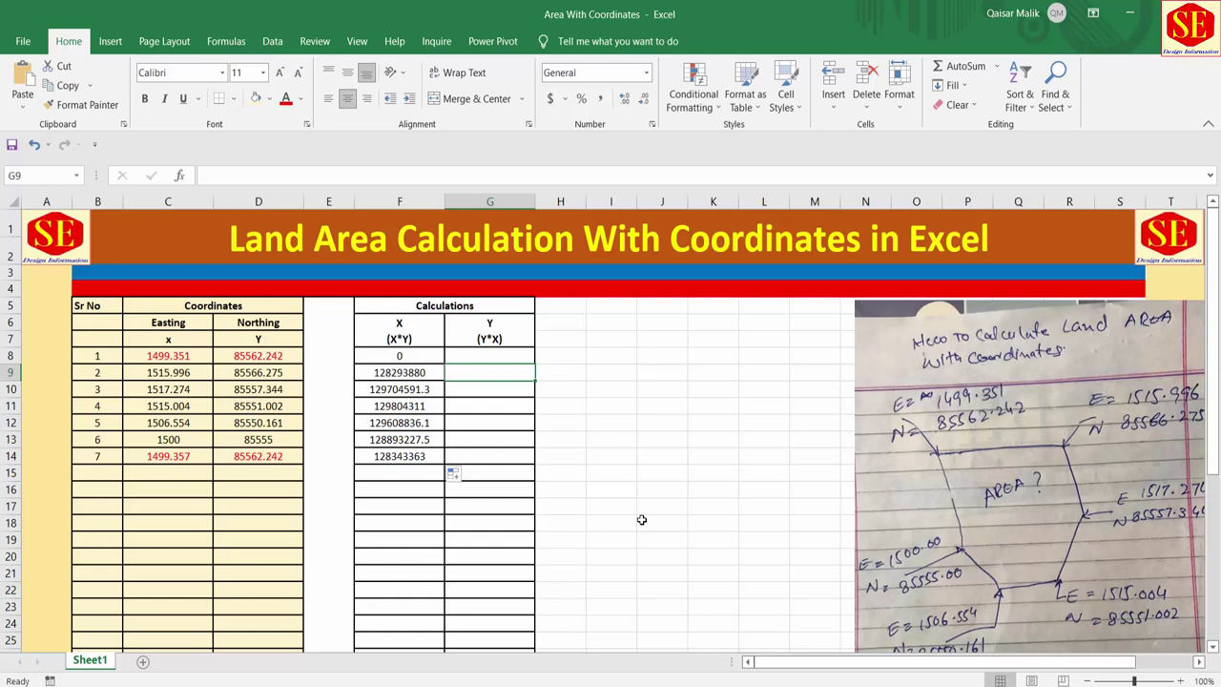
- Enter the formula =D8*C9 in G8
type("=")
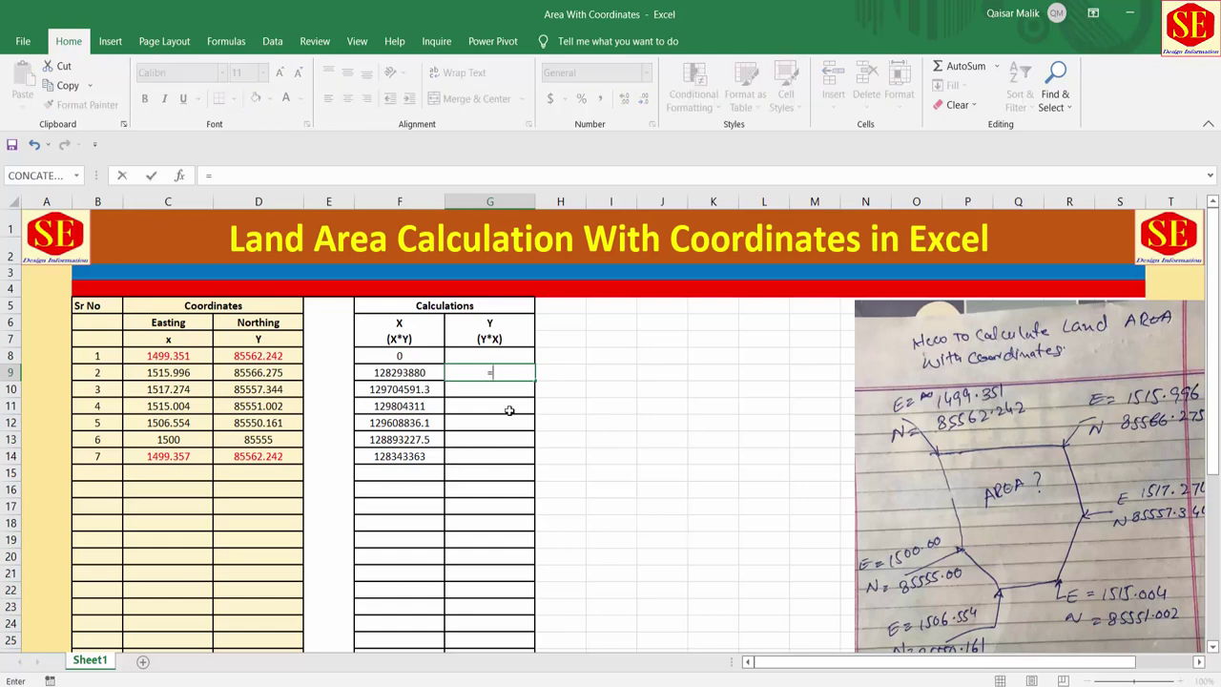
key("Escape")
left_click(491, 357)
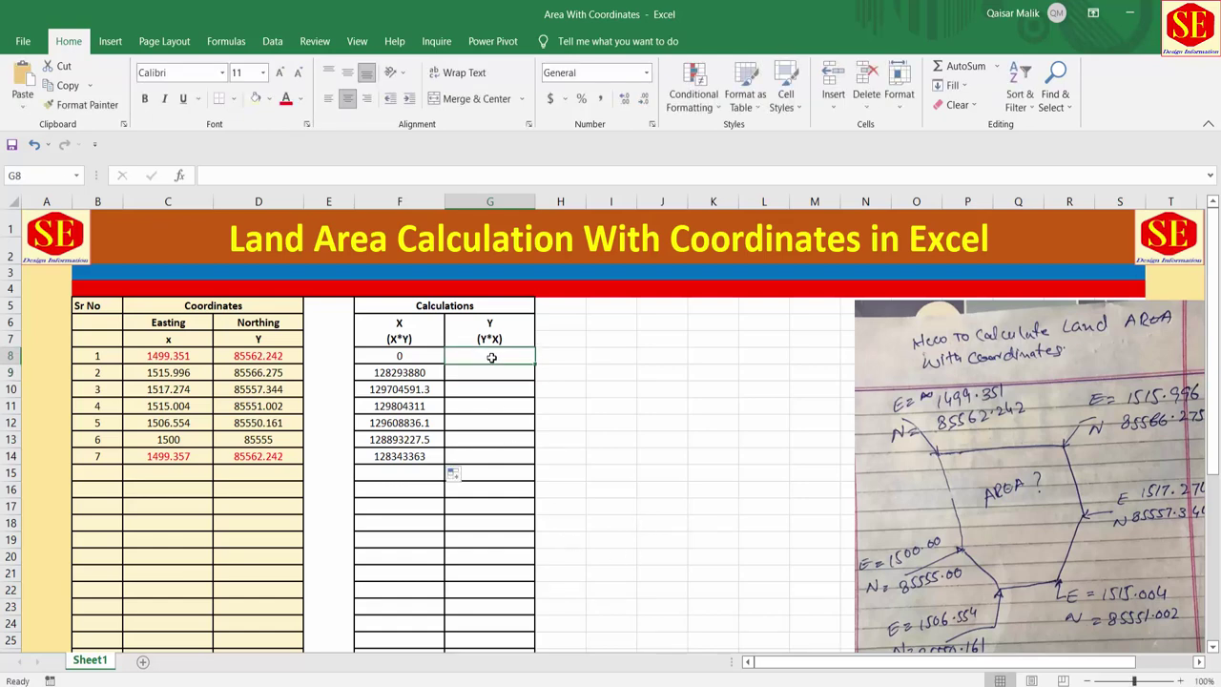
type("=")
left_click(269, 356)
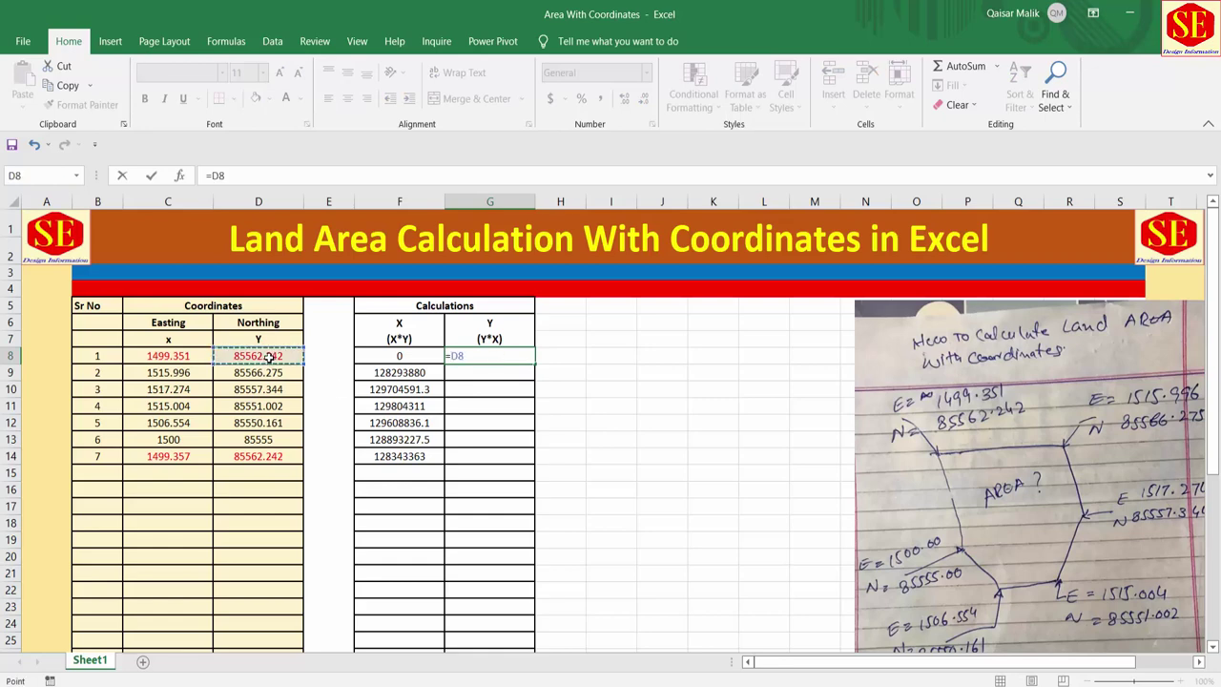
type("*")
left_click(167, 372)
key("Return")
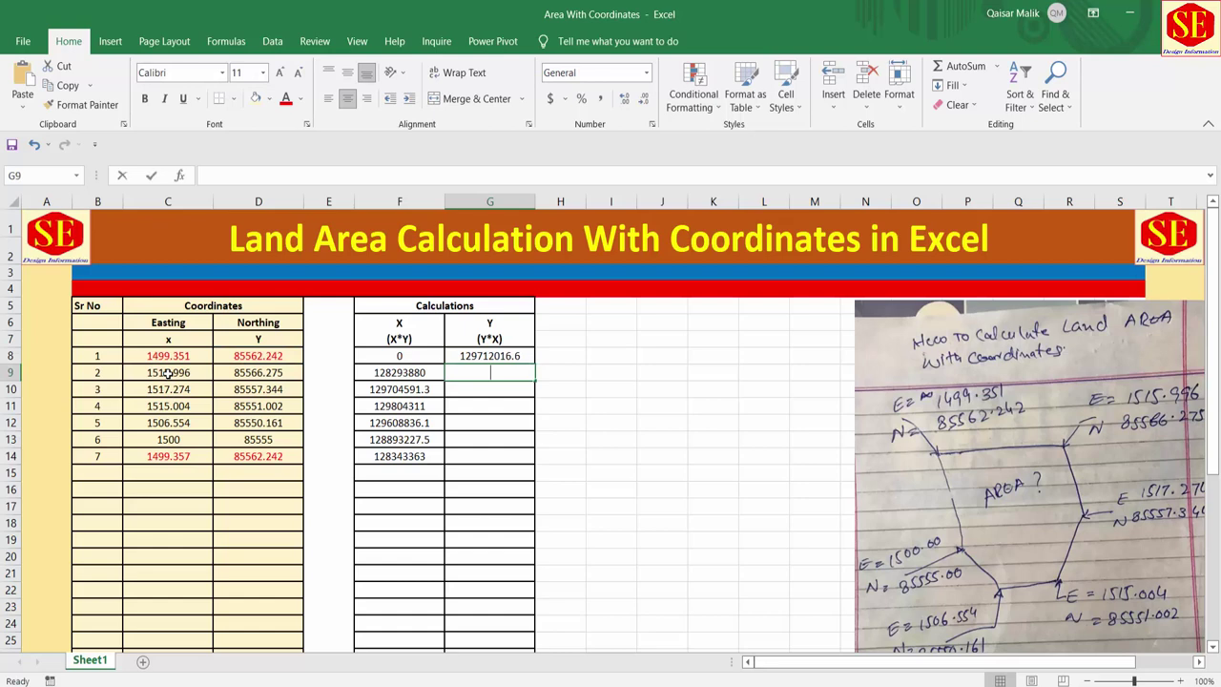
- Enter =D9*C10 in G9 and fill it down through G14
type("=")
left_click(247, 370)
type("*")
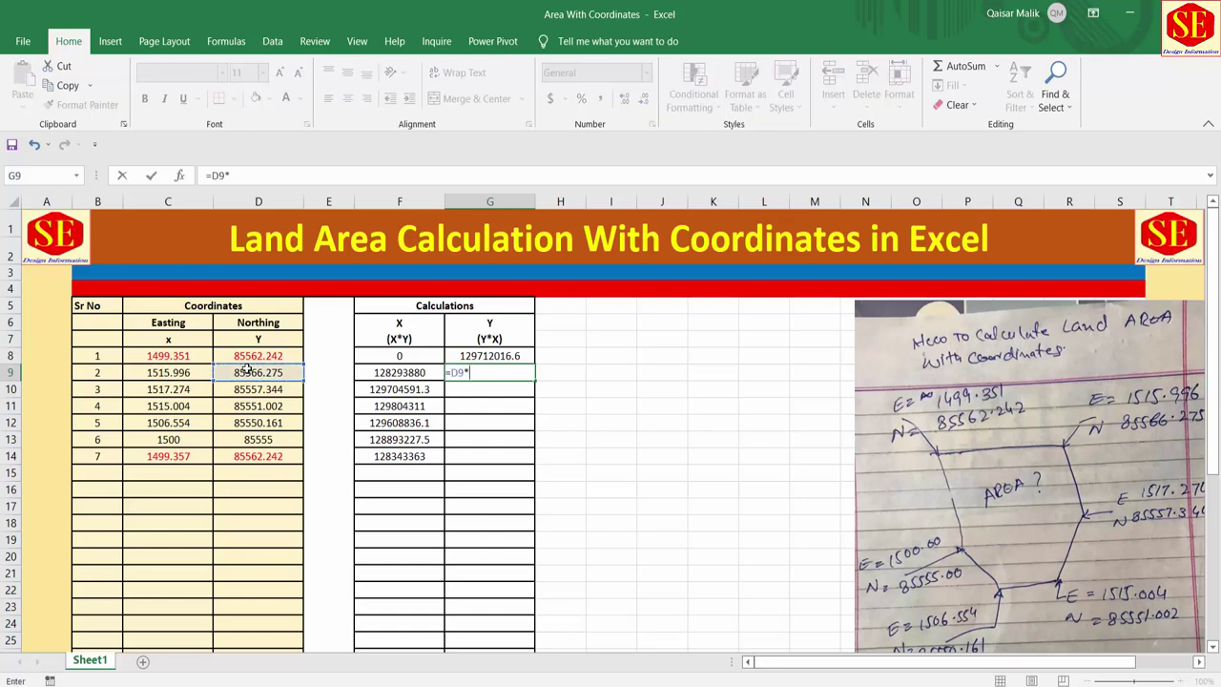
left_click(164, 387)
key("Return")
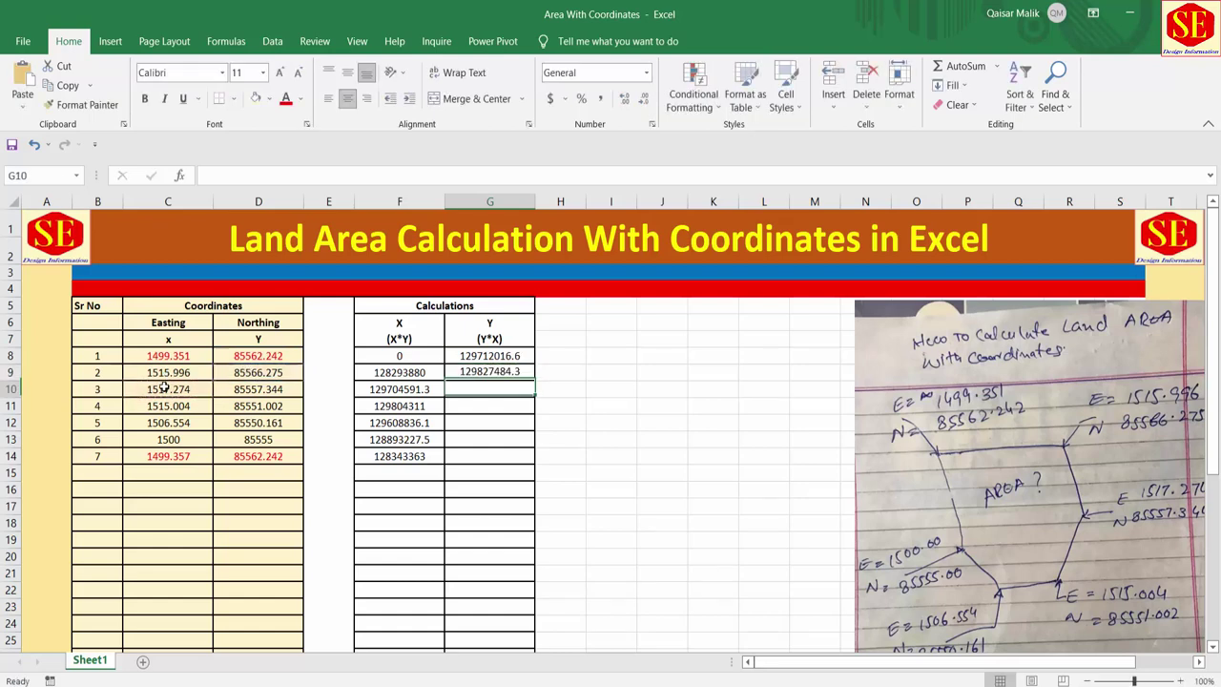
left_click(512, 373)
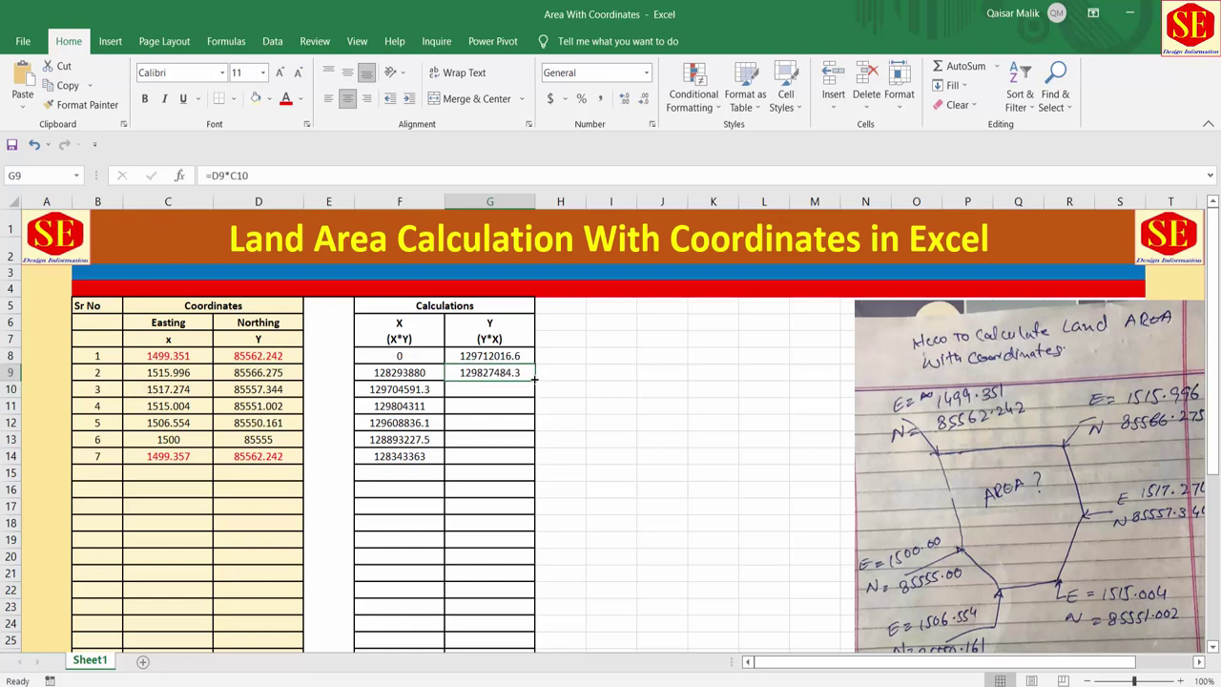
left_click_drag(535, 380, 532, 462)
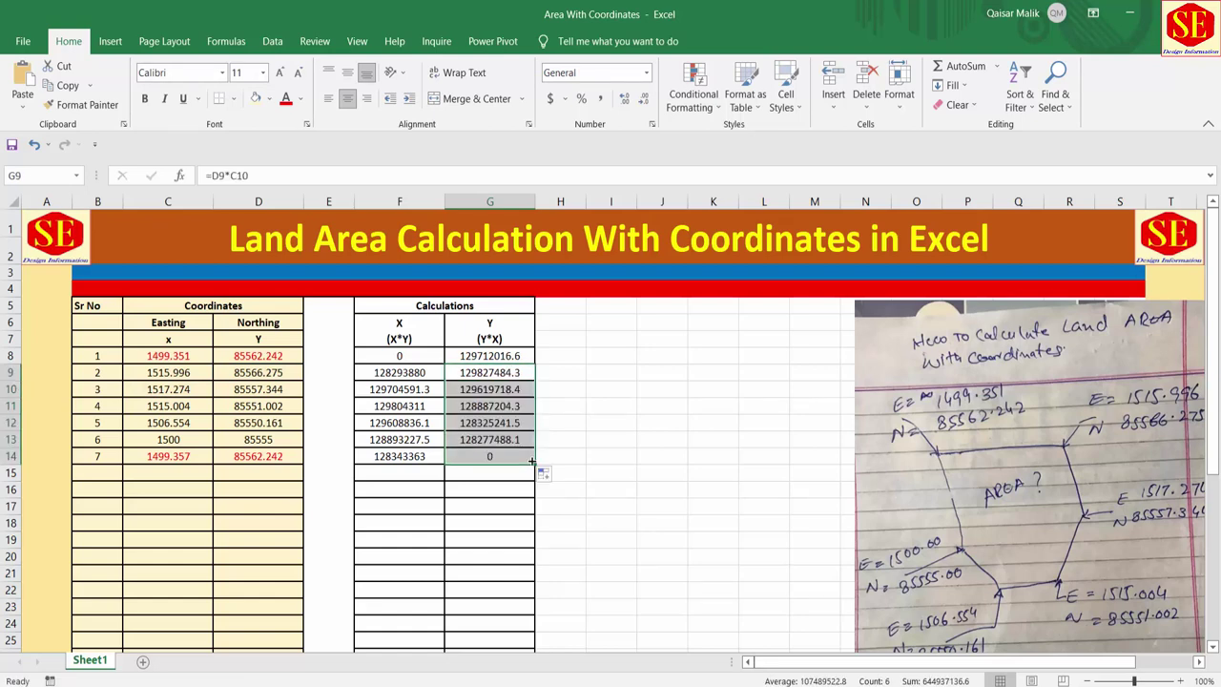
left_click(631, 476)
double_click(386, 377)
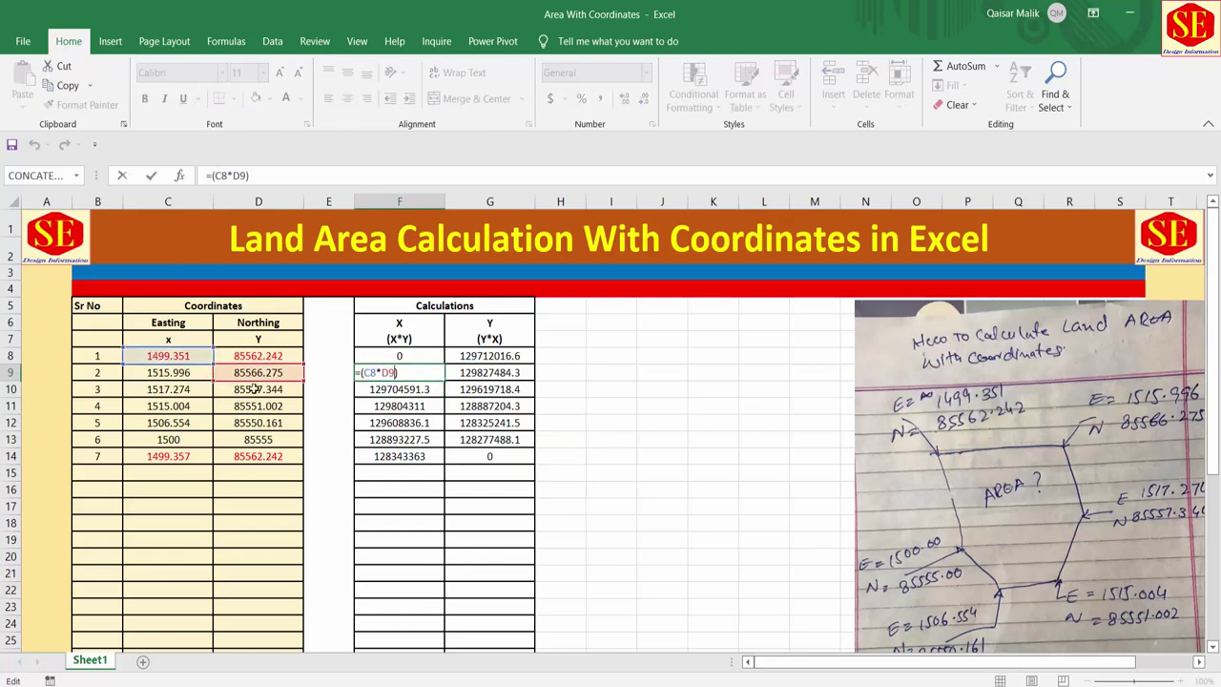
key("Escape")
left_click(489, 355)
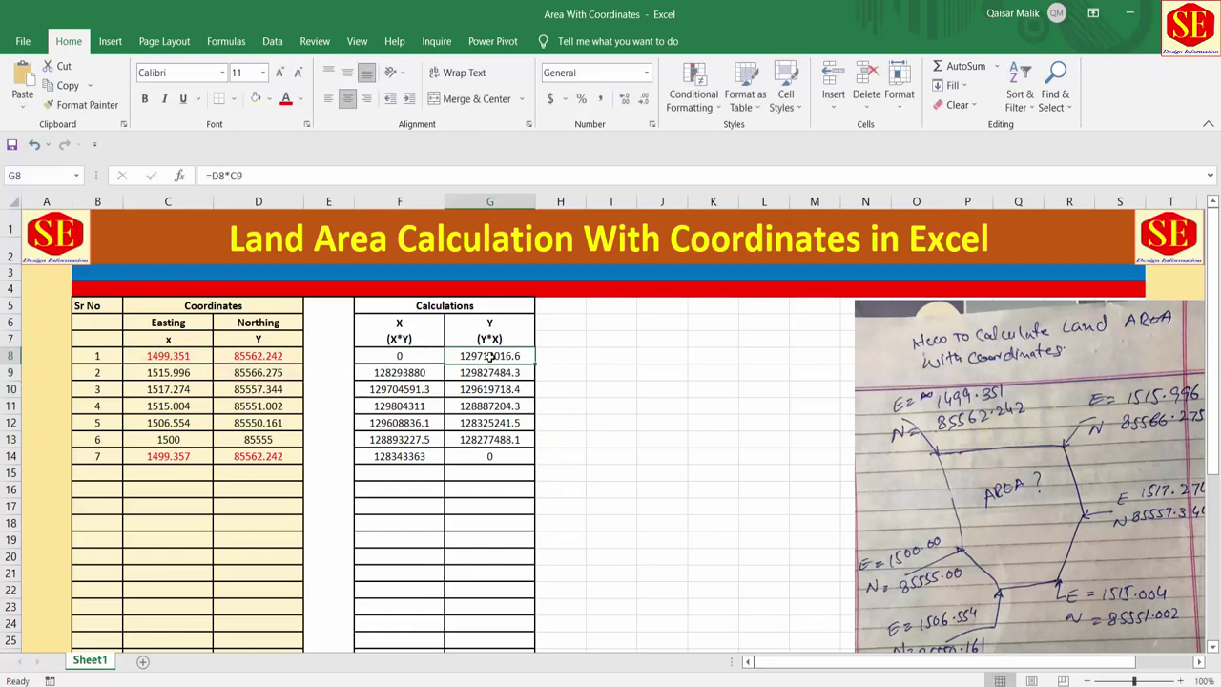
double_click(489, 356)
key("Escape")
double_click(489, 389)
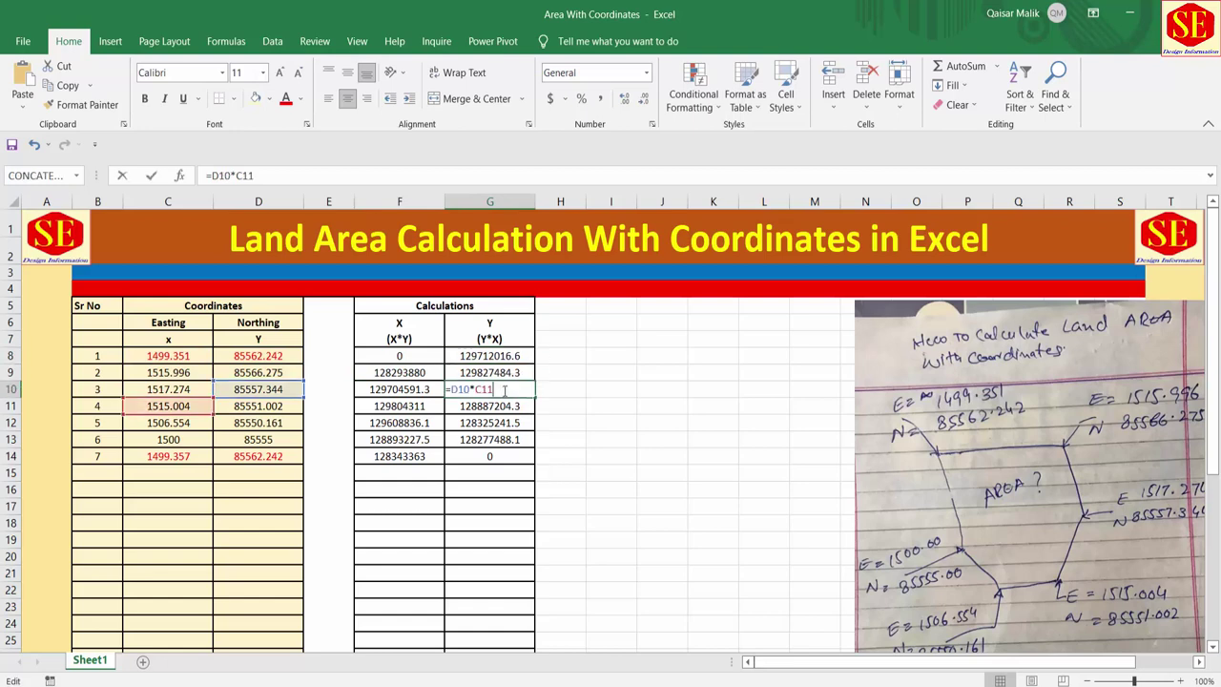
key("Escape")
left_click(398, 389)
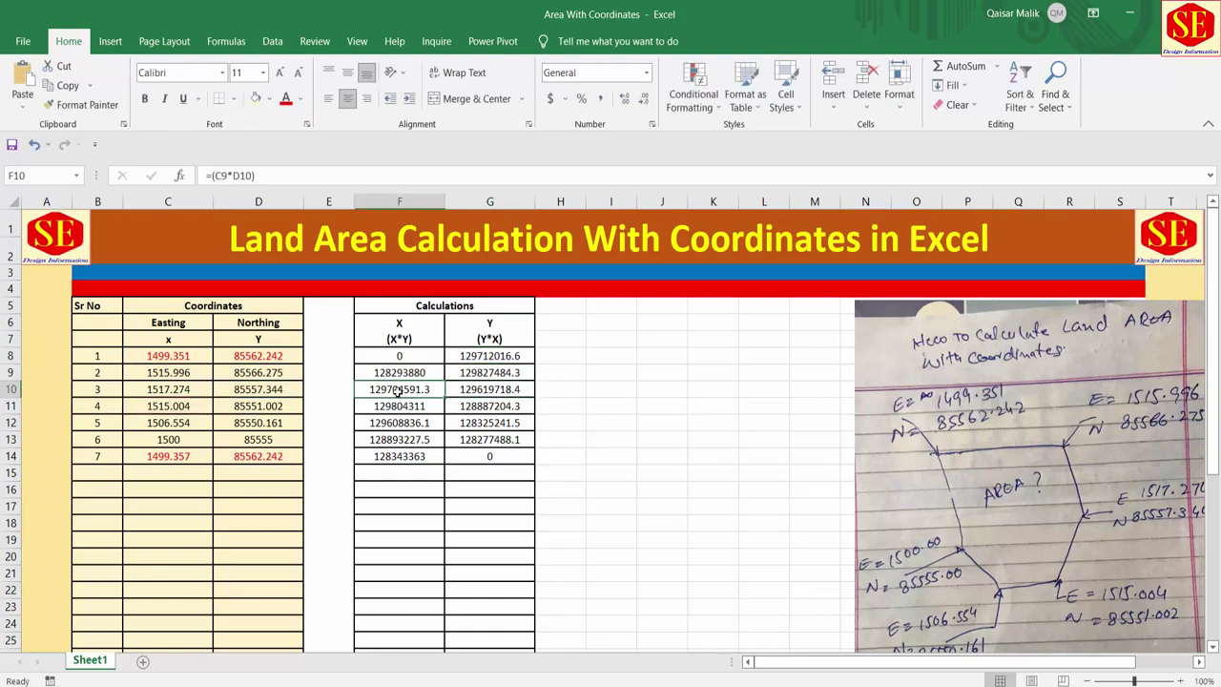
double_click(399, 389)
key("Escape")
- AutoSum the X (X*Y) column into F17, giving 774648208.9
scroll(408, 358, "down", 1)
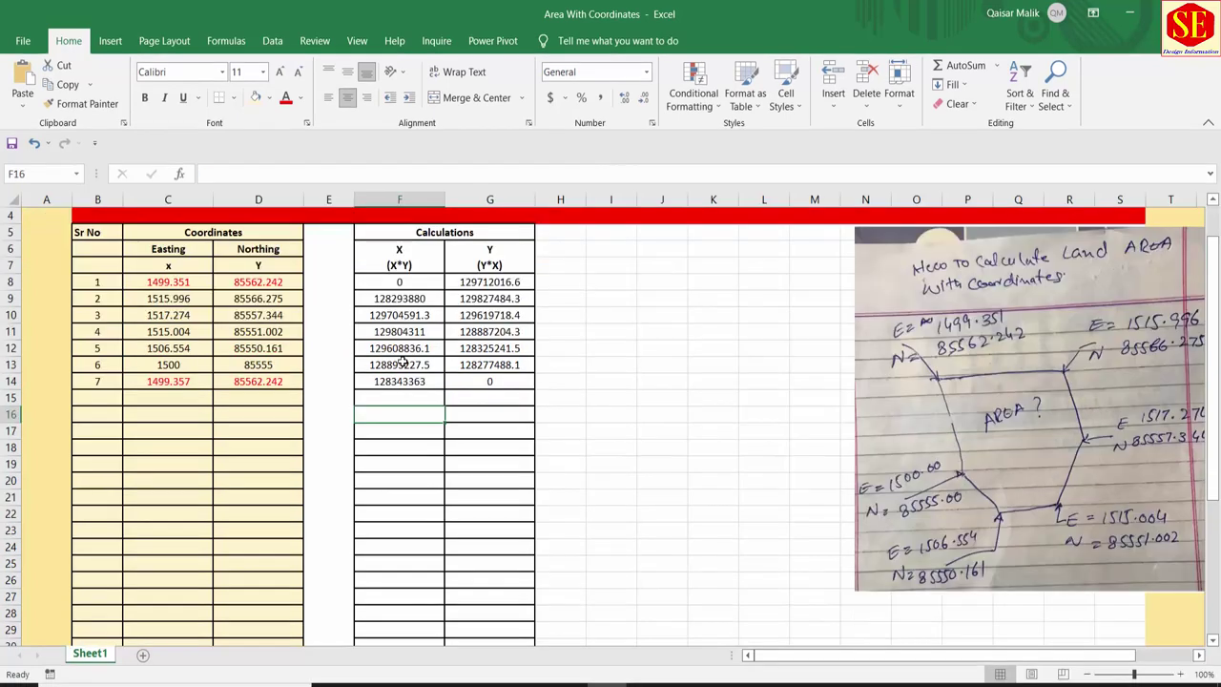
left_click(395, 411)
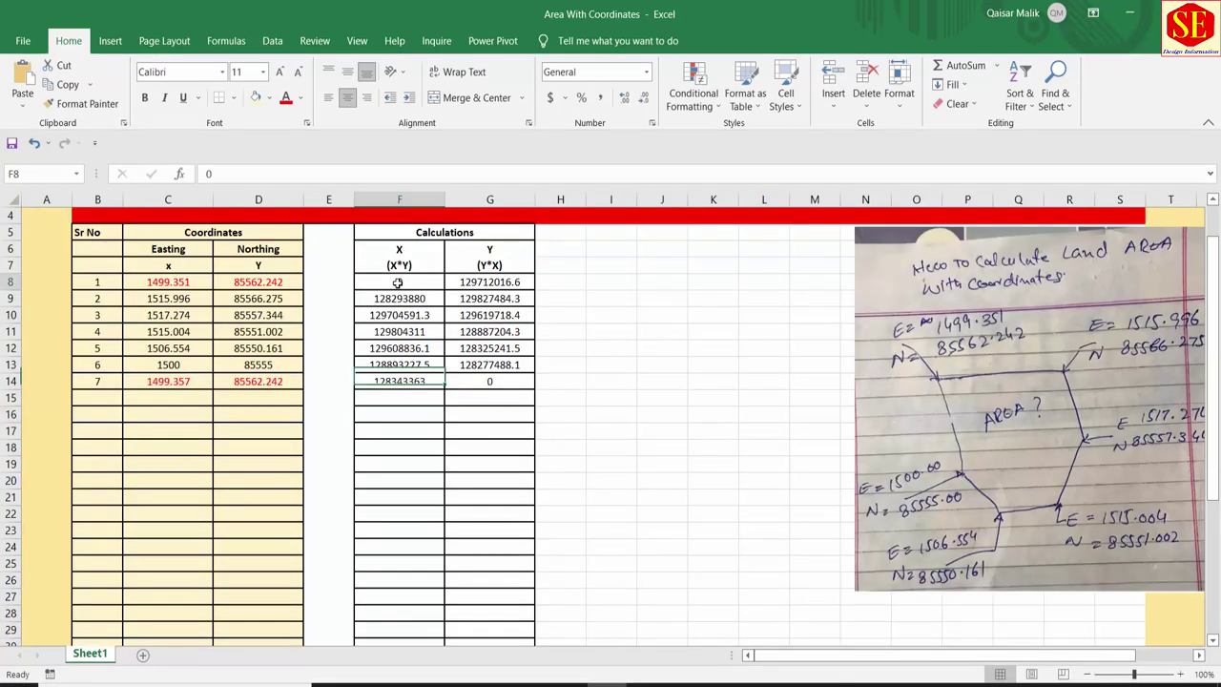
left_click_drag(394, 284, 385, 428)
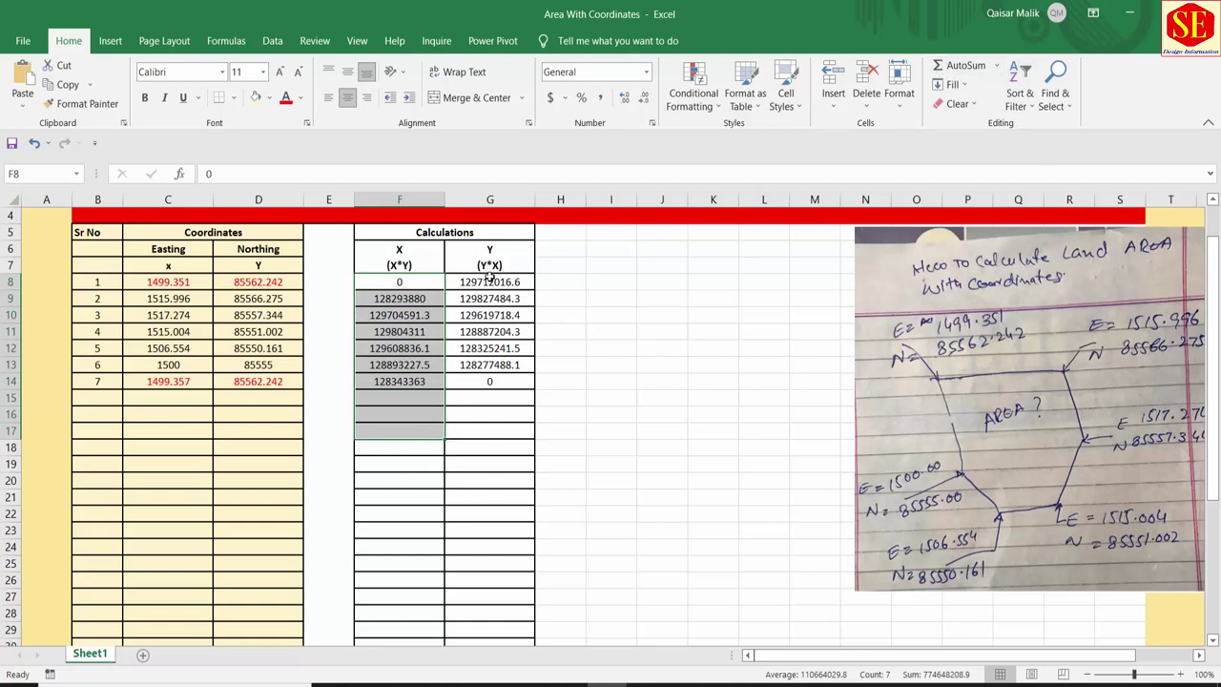
left_click(937, 67)
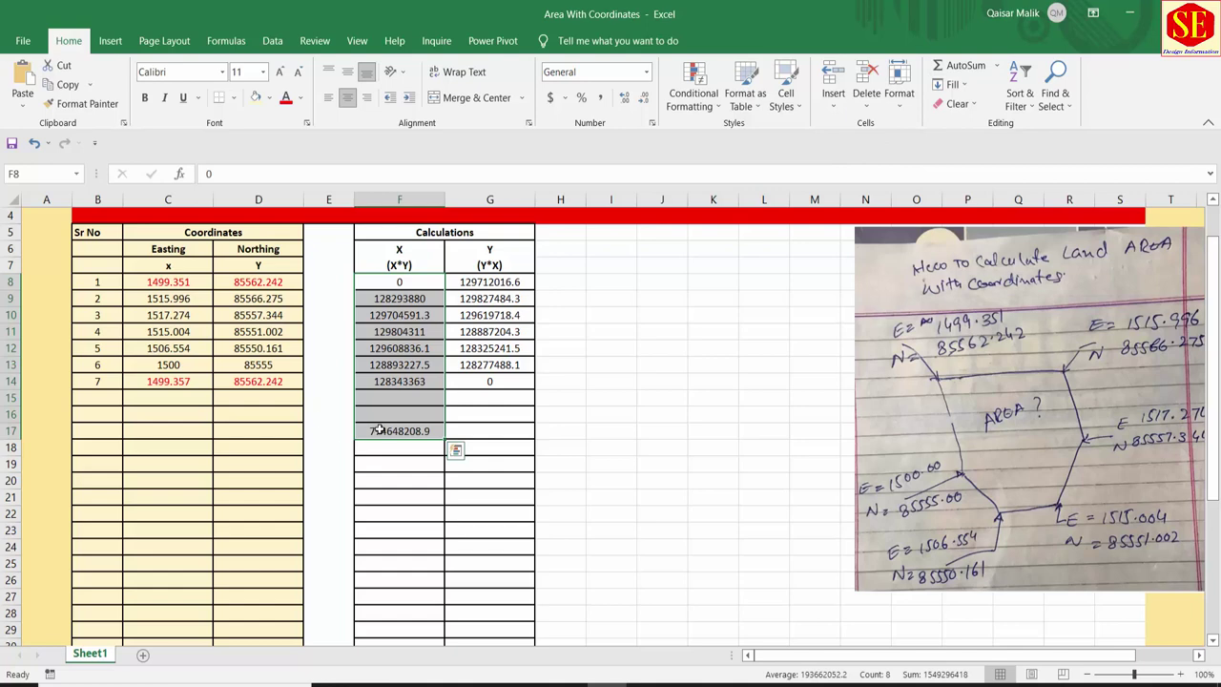
- Format the F17 total as bold, size 14 and red
left_click(379, 430)
left_click(145, 101)
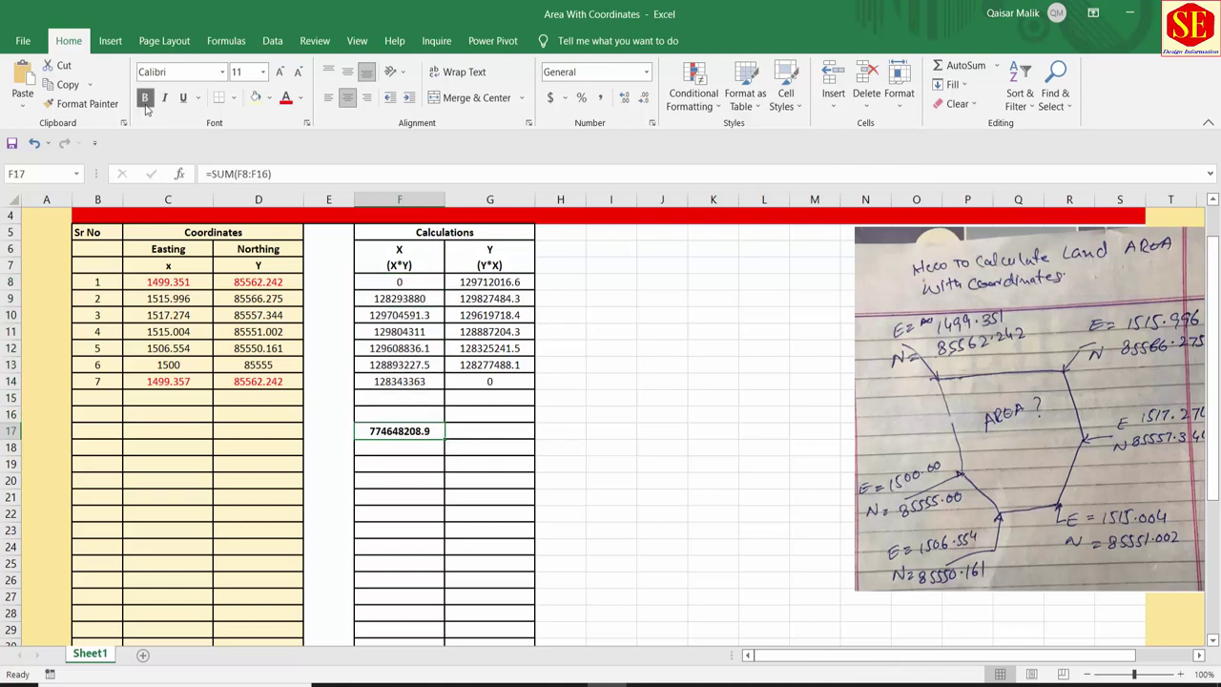
left_click(279, 72)
left_click(278, 72)
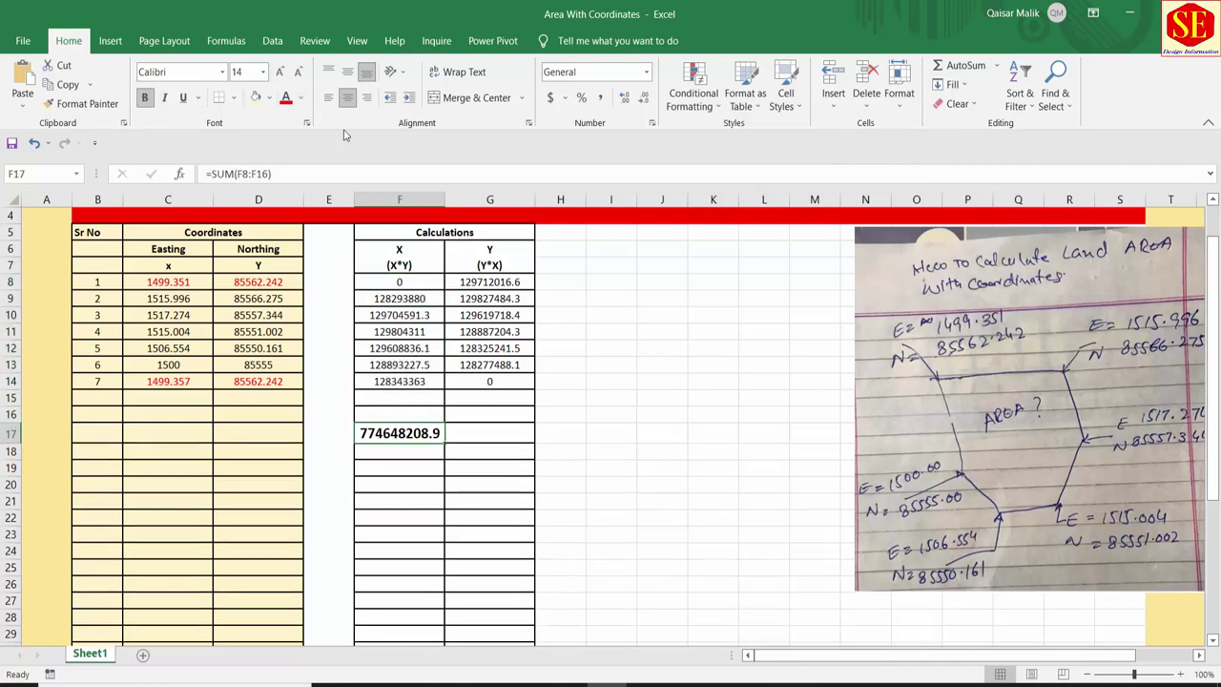
left_click(285, 97)
left_click(489, 435)
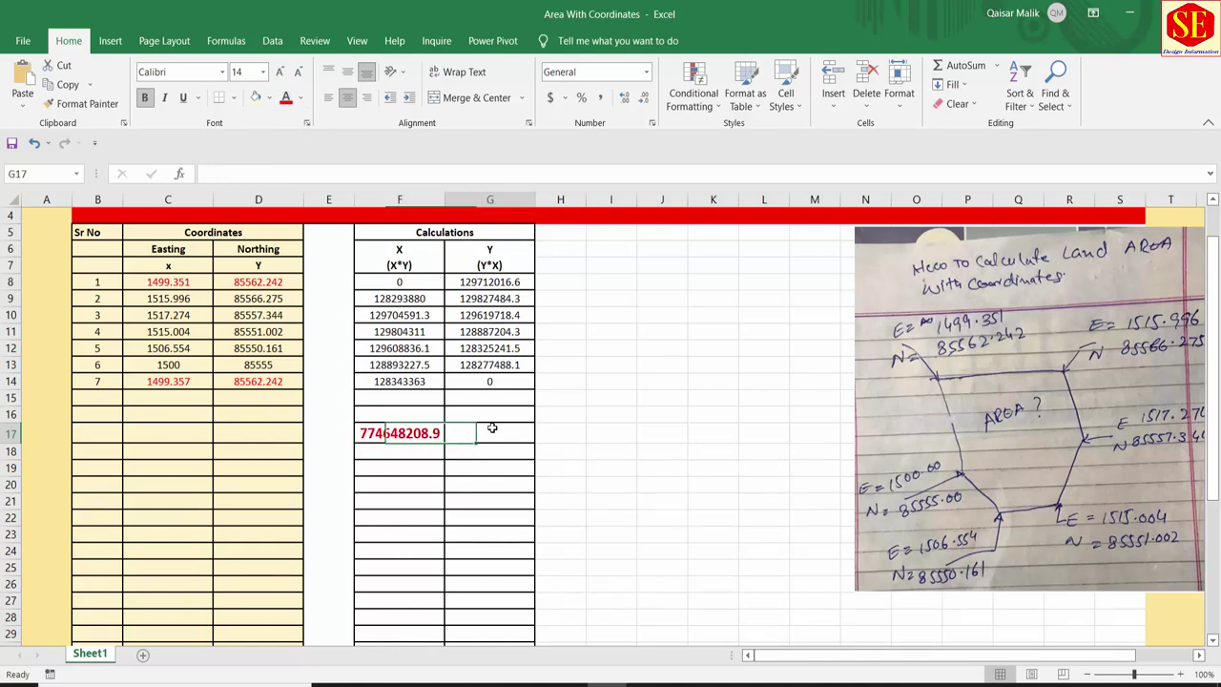
left_click_drag(499, 283, 504, 431)
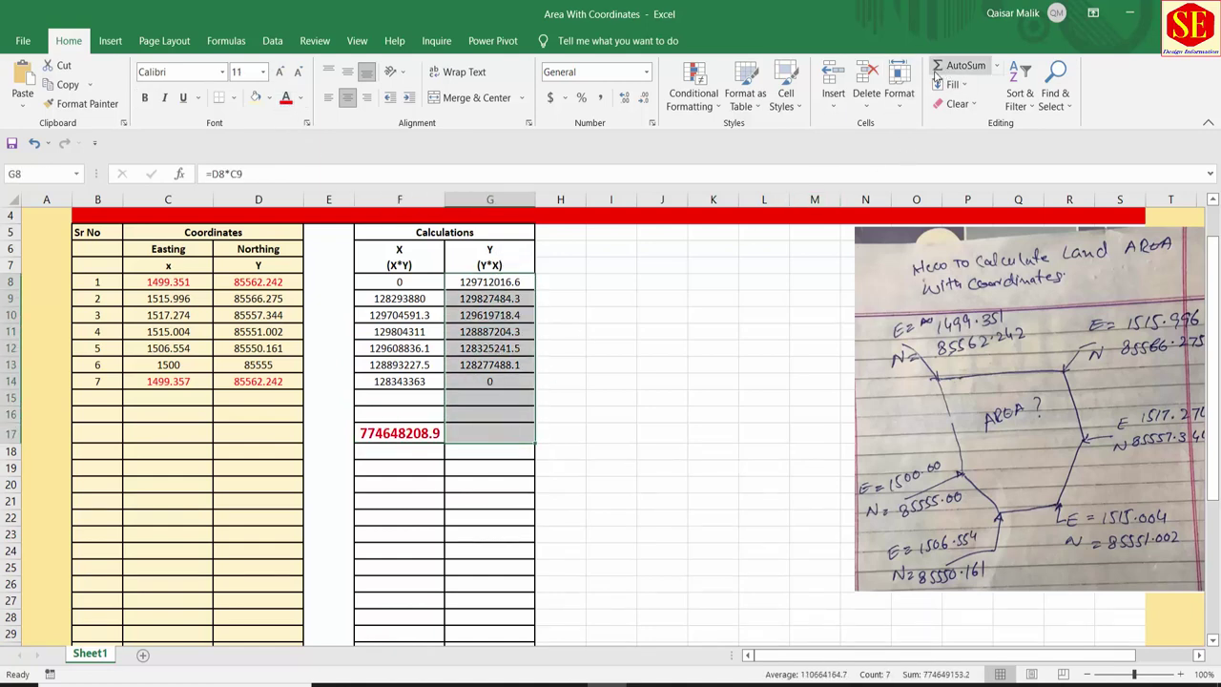
- AutoSum the Y (Y*X) column into G17 (774649153.2) and make it bold and larger
left_click(959, 65)
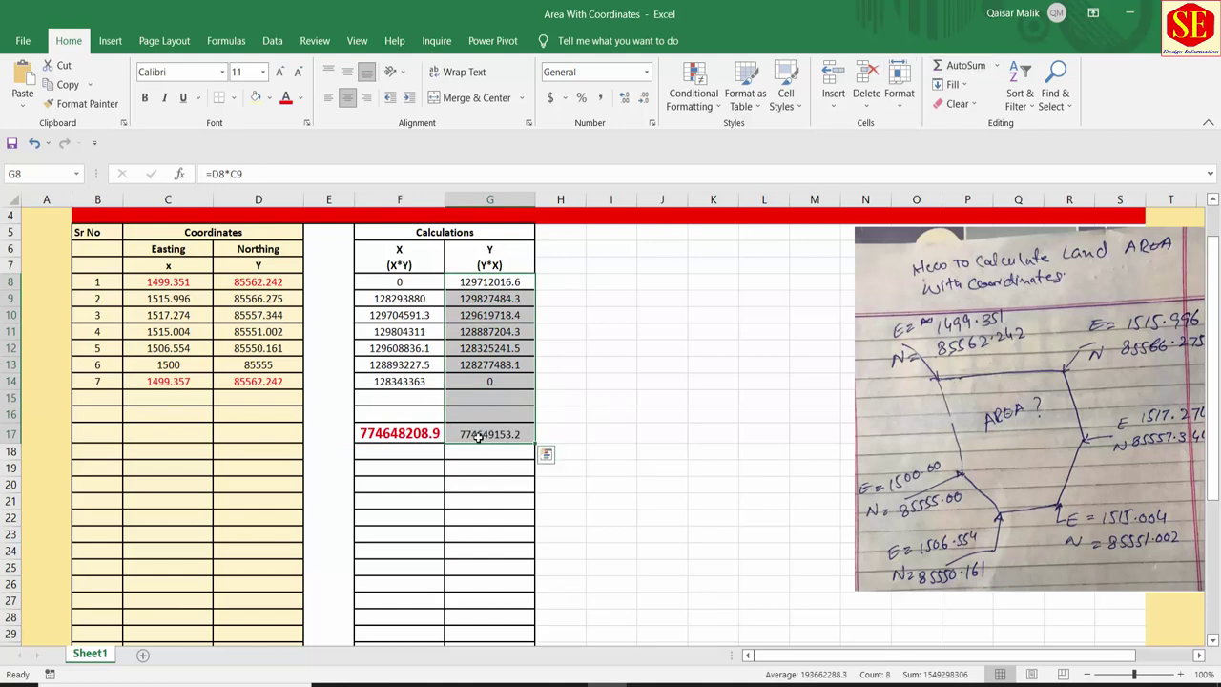
left_click(491, 434)
left_click(146, 99)
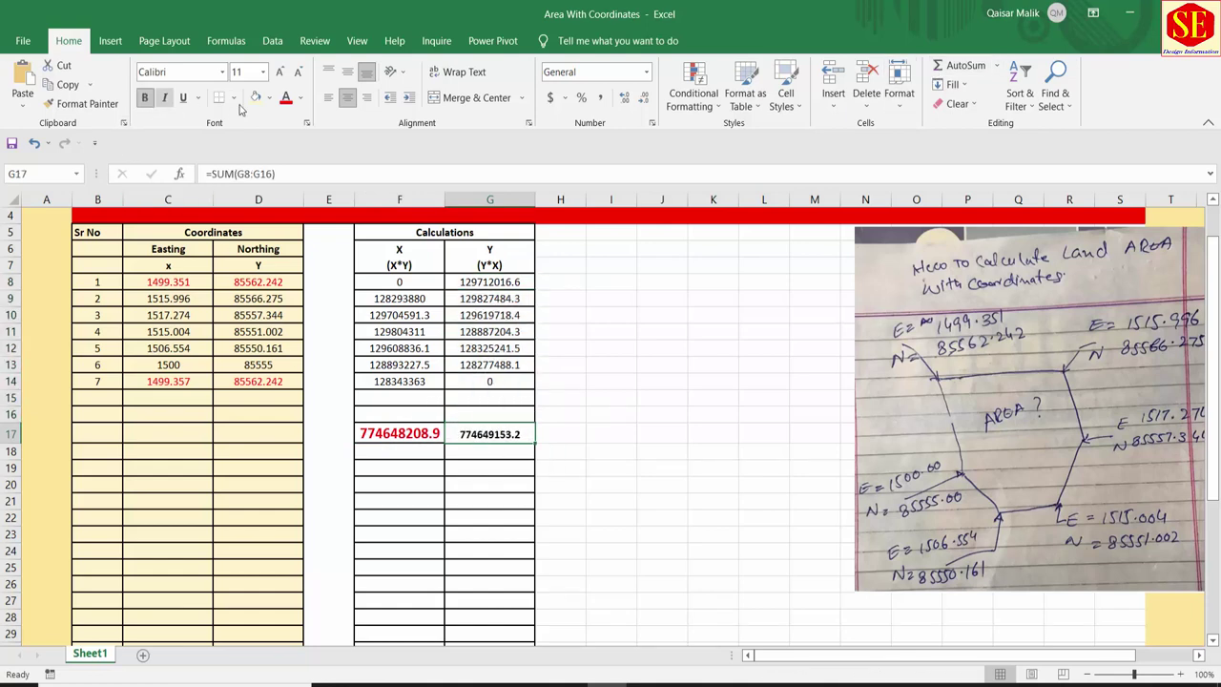
left_click(280, 71)
left_click(280, 72)
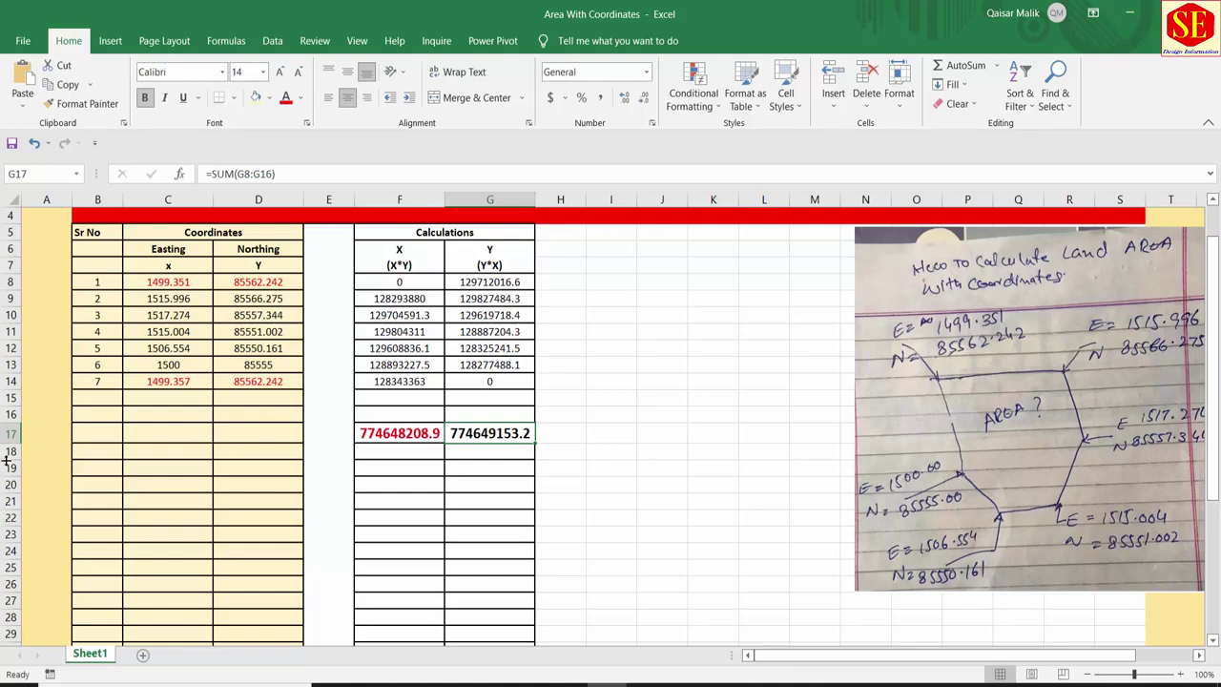
- Make row 17 taller and widen columns F and G slightly
left_click_drag(14, 440, 19, 448)
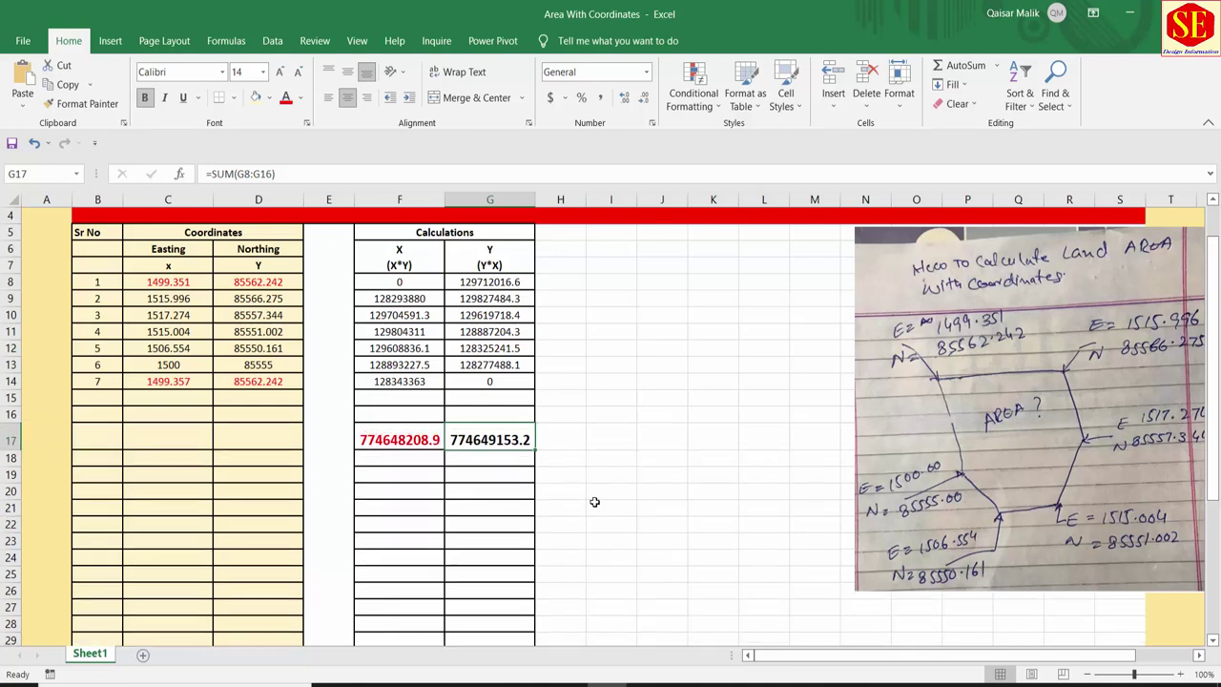
left_click_drag(535, 199, 542, 199)
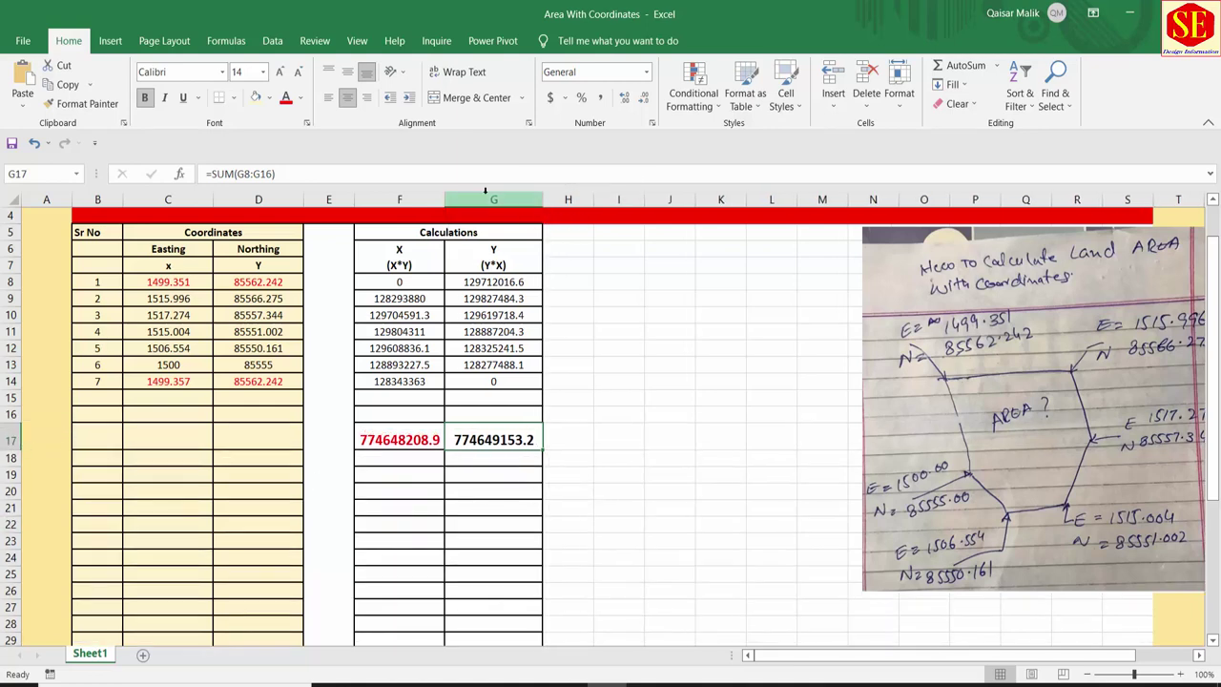
left_click_drag(445, 200, 450, 199)
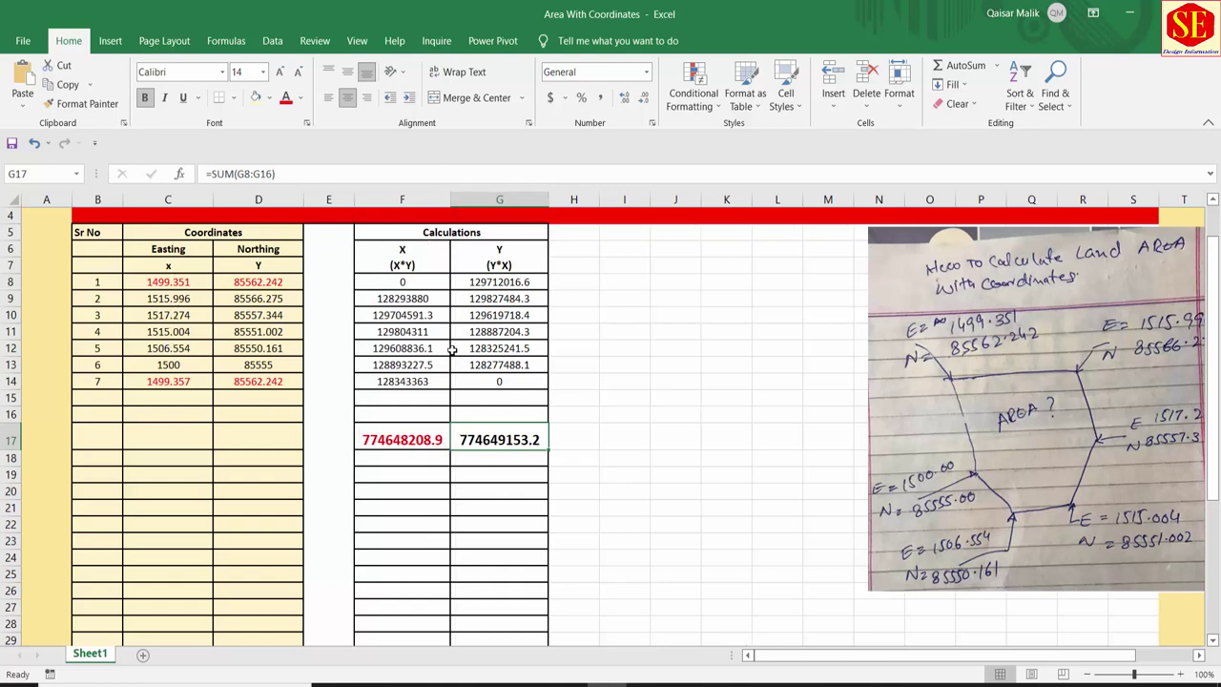
left_click(157, 285)
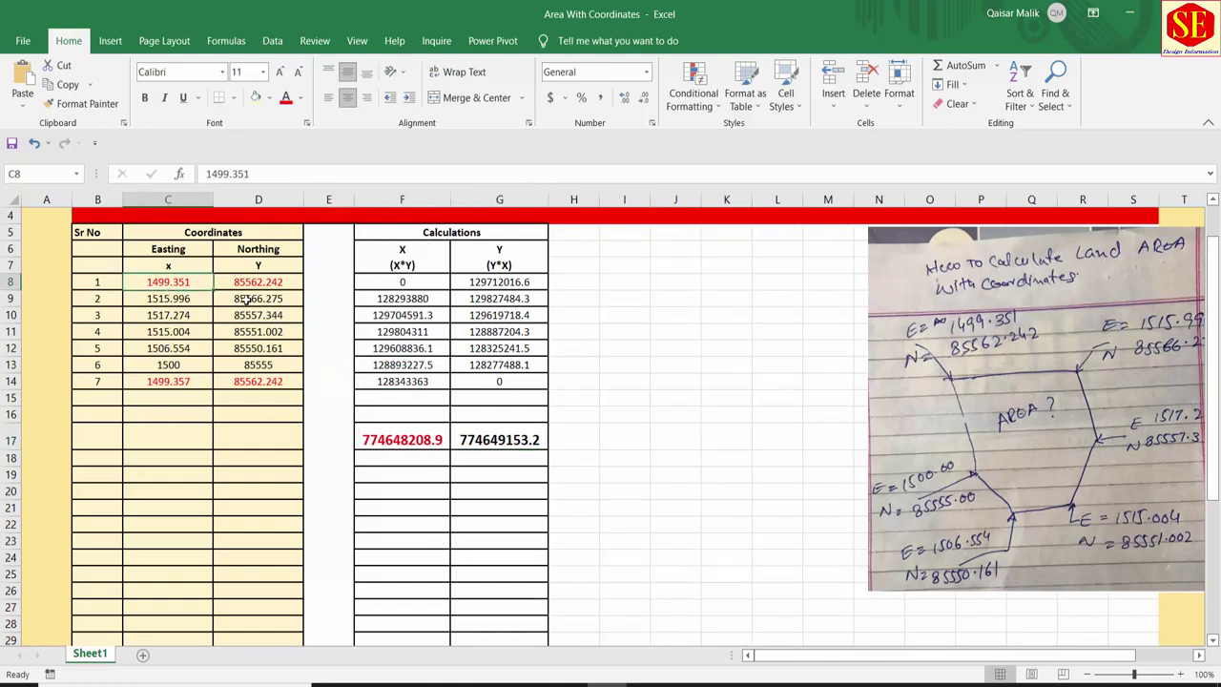
left_click(246, 299)
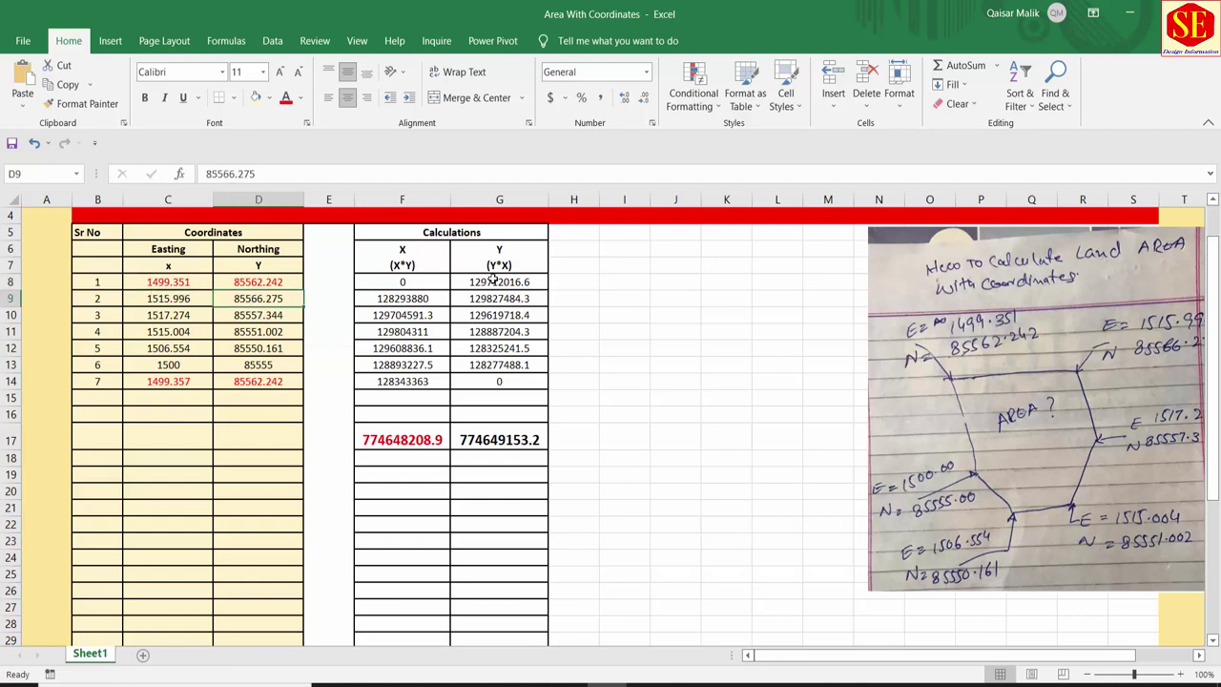
left_click(493, 278)
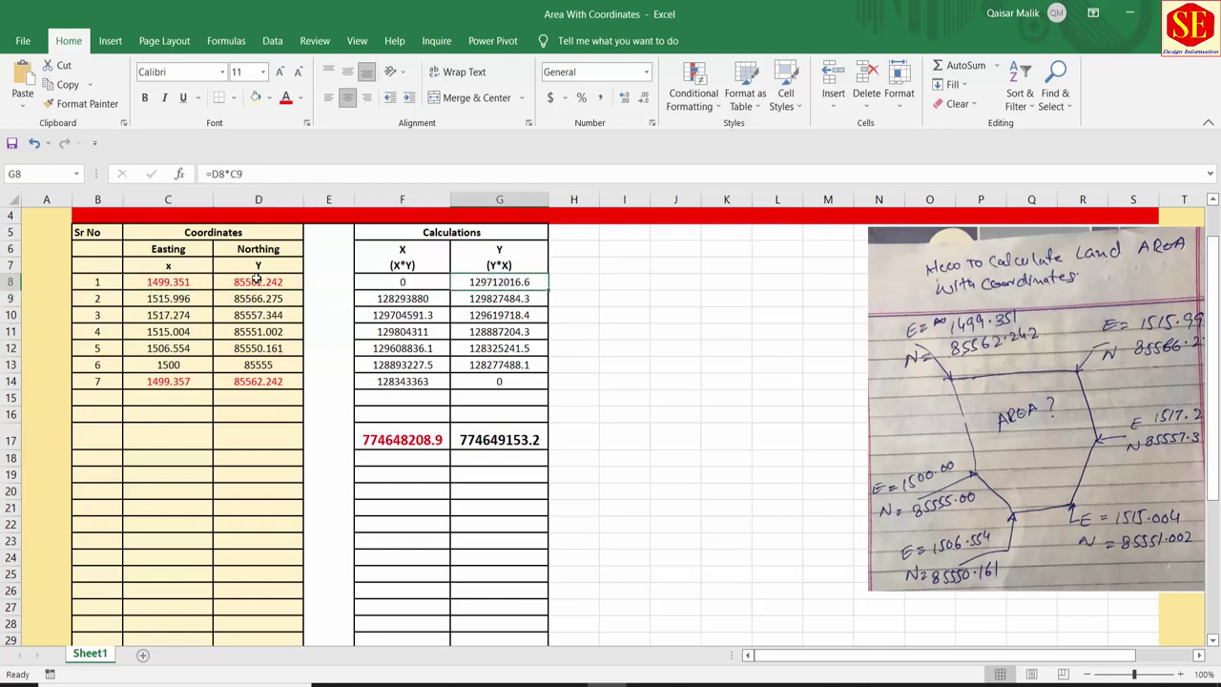
left_click(187, 299)
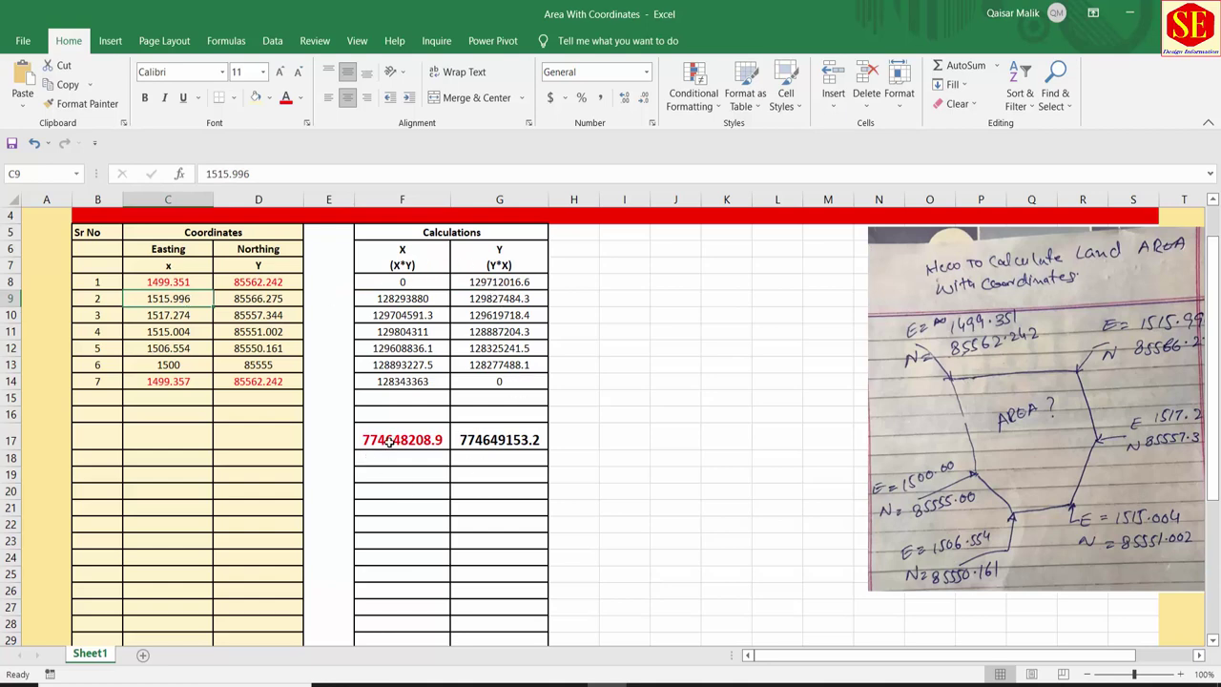
left_click(456, 440)
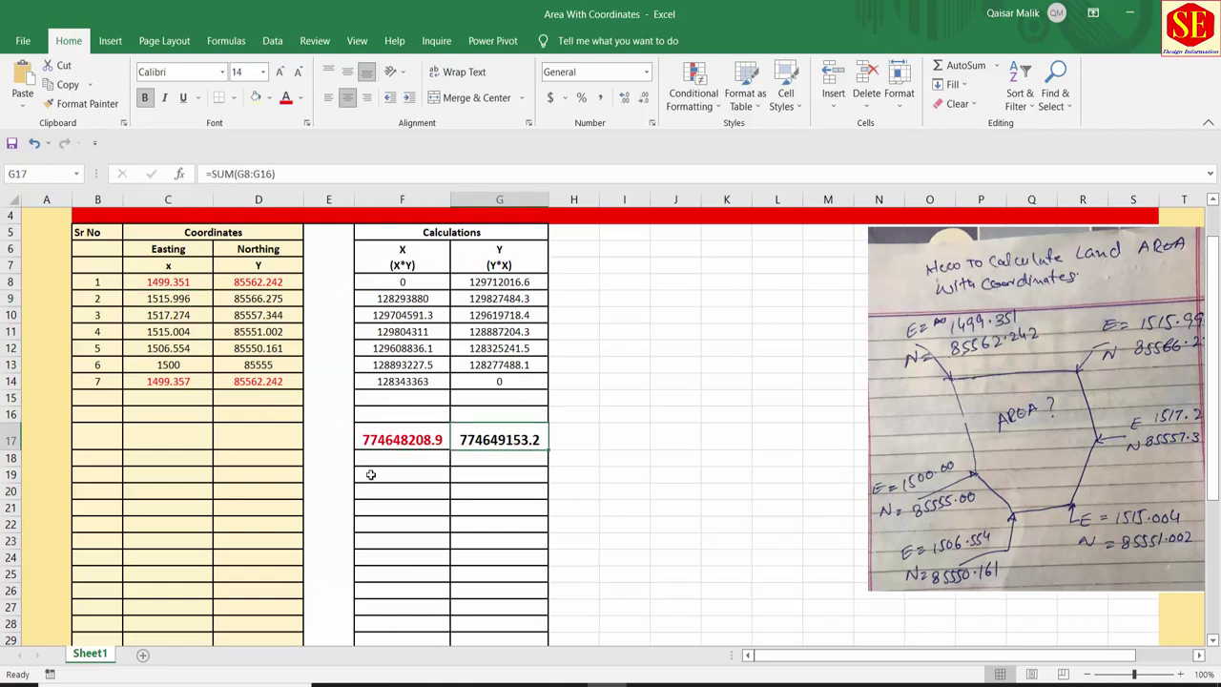
left_click_drag(374, 474, 477, 487)
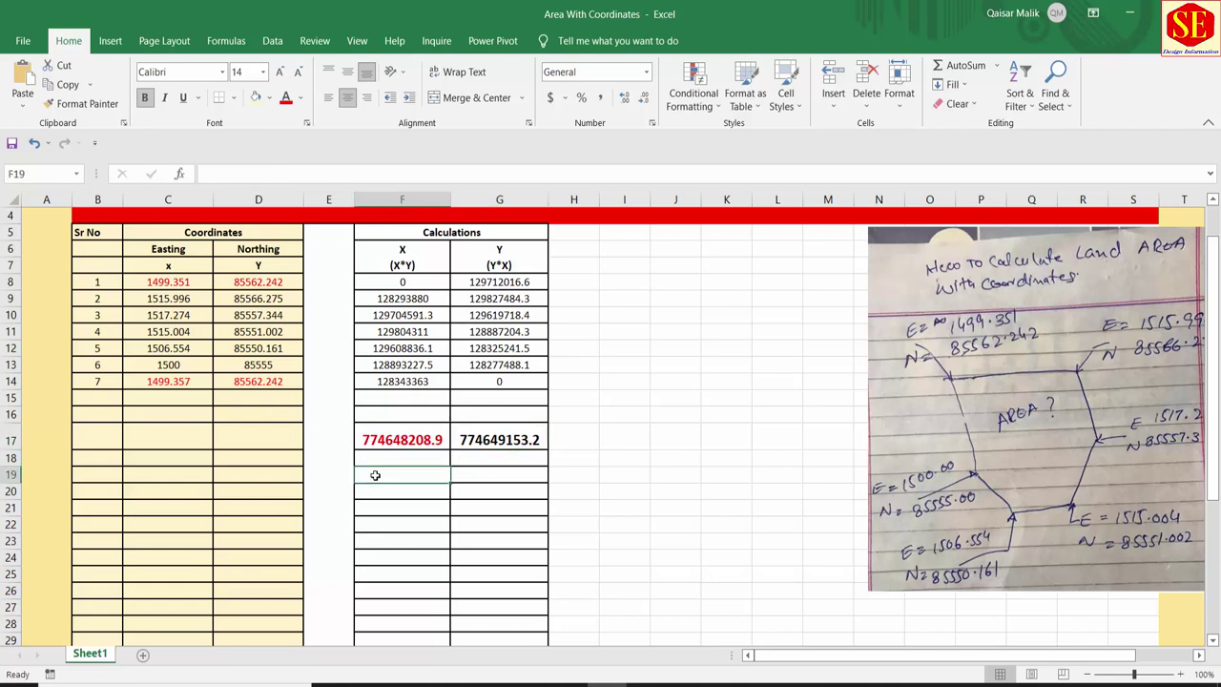
left_click(591, 434)
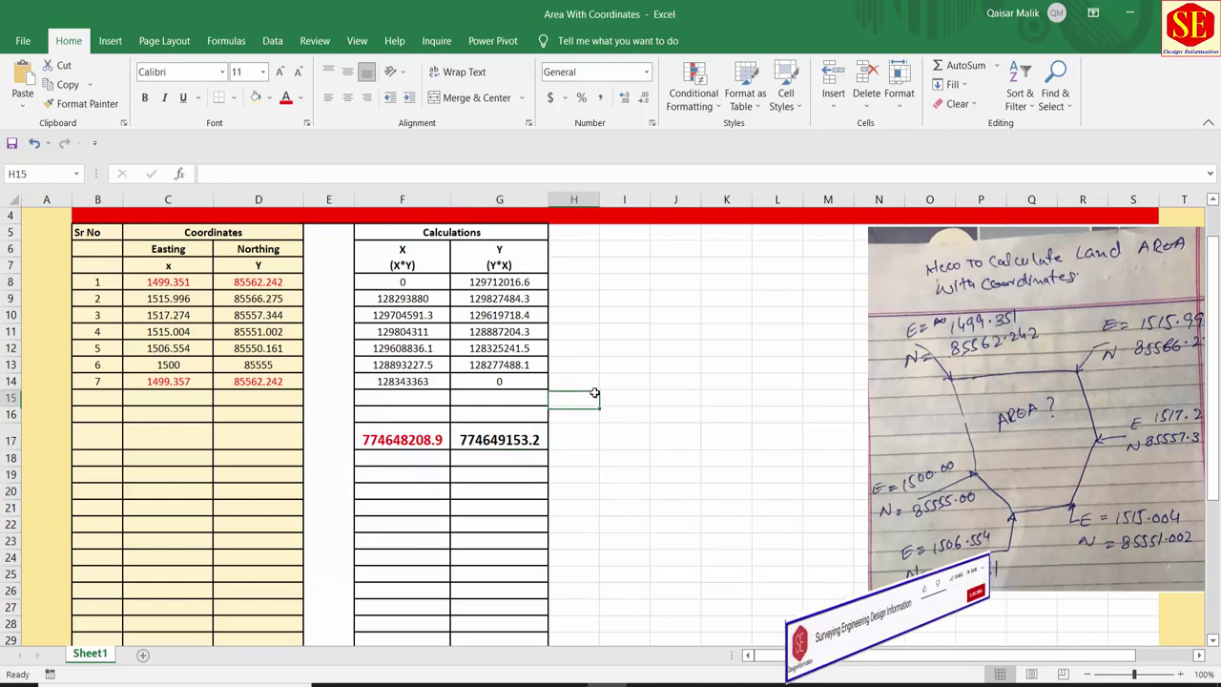
key("Up")
key("Up")
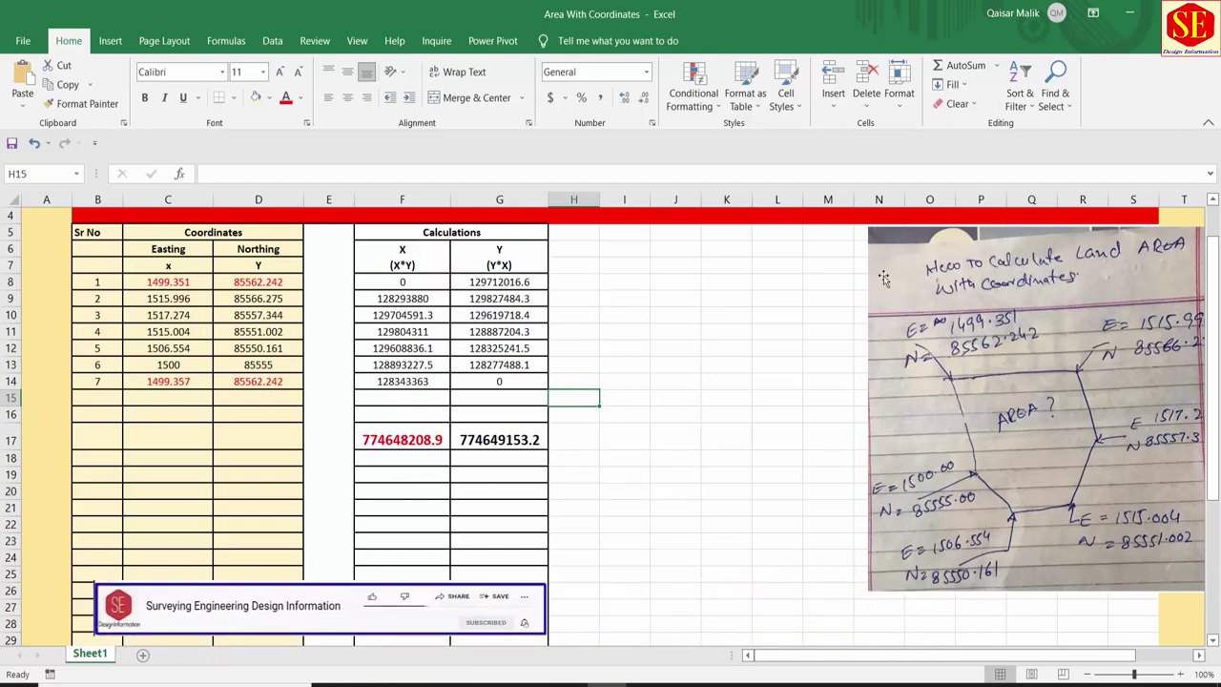
scroll(677, 419, "up", 1)
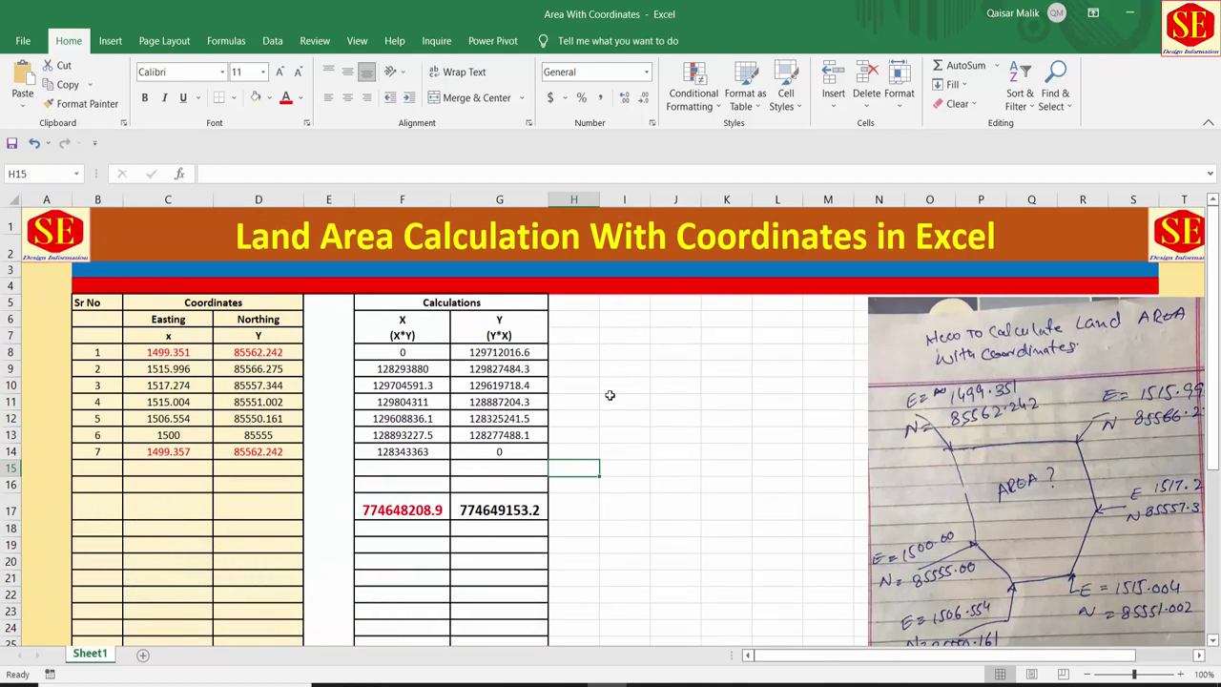
- Merge H6:J7 and enter a bold, size-18 'Land Area=' label
left_click_drag(573, 305, 675, 335)
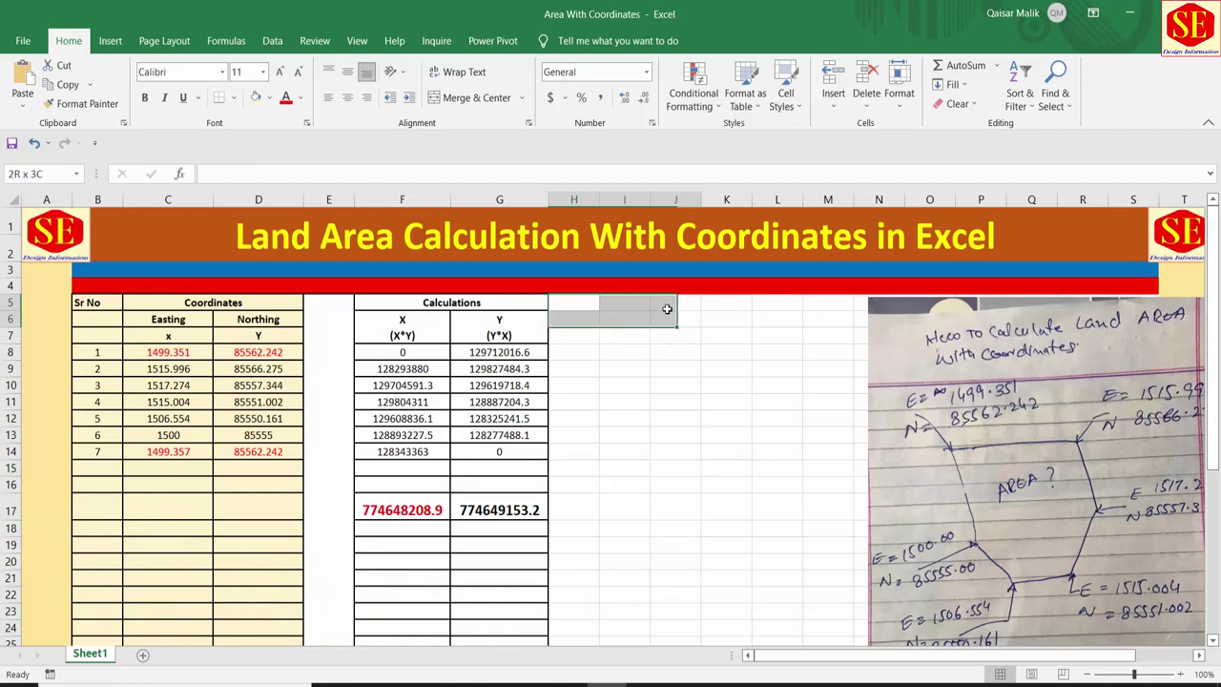
left_click_drag(573, 318, 677, 334)
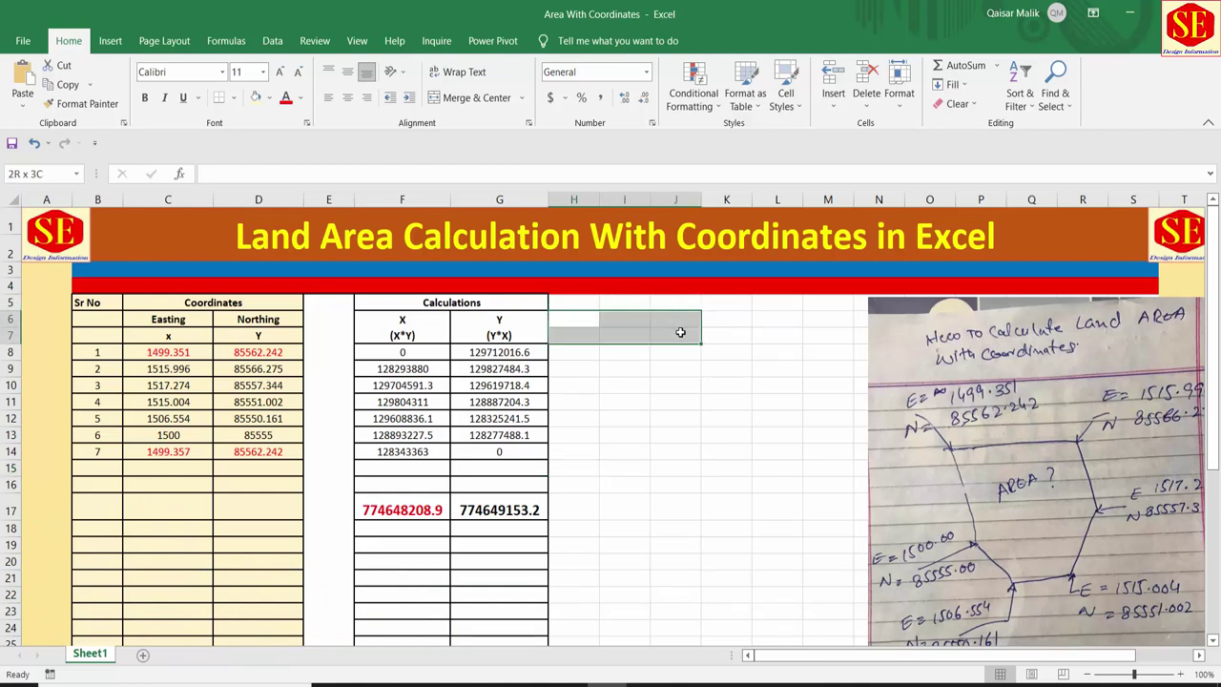
left_click(434, 98)
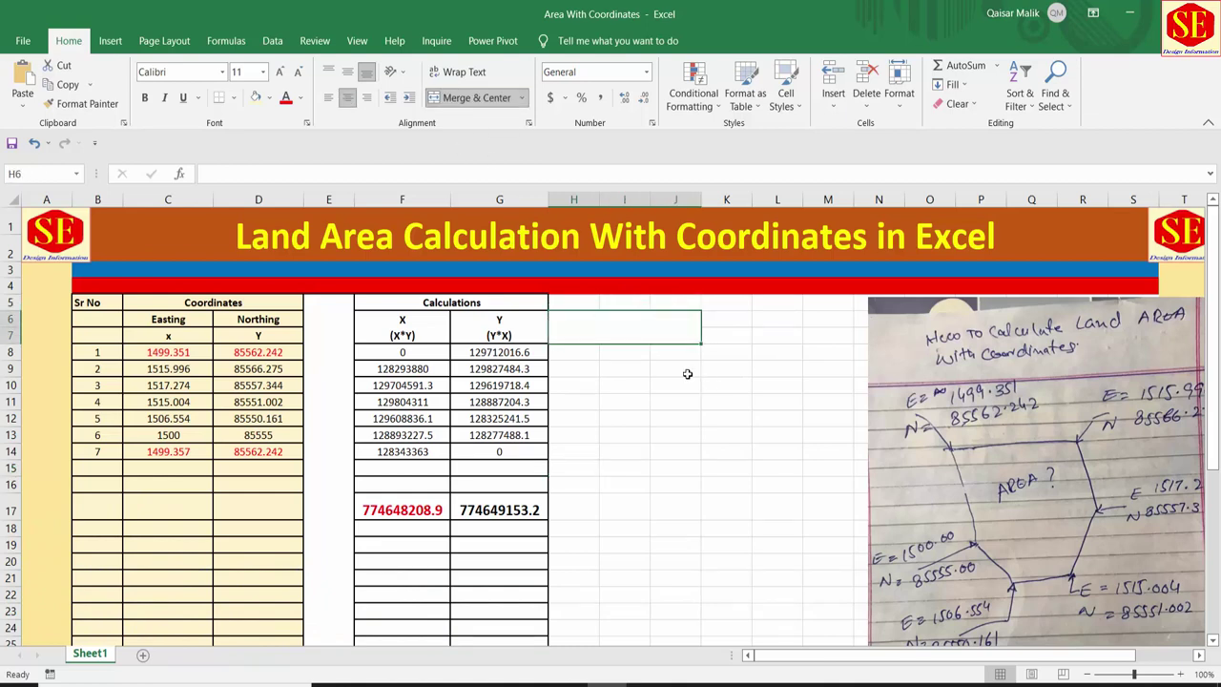
type("Lan")
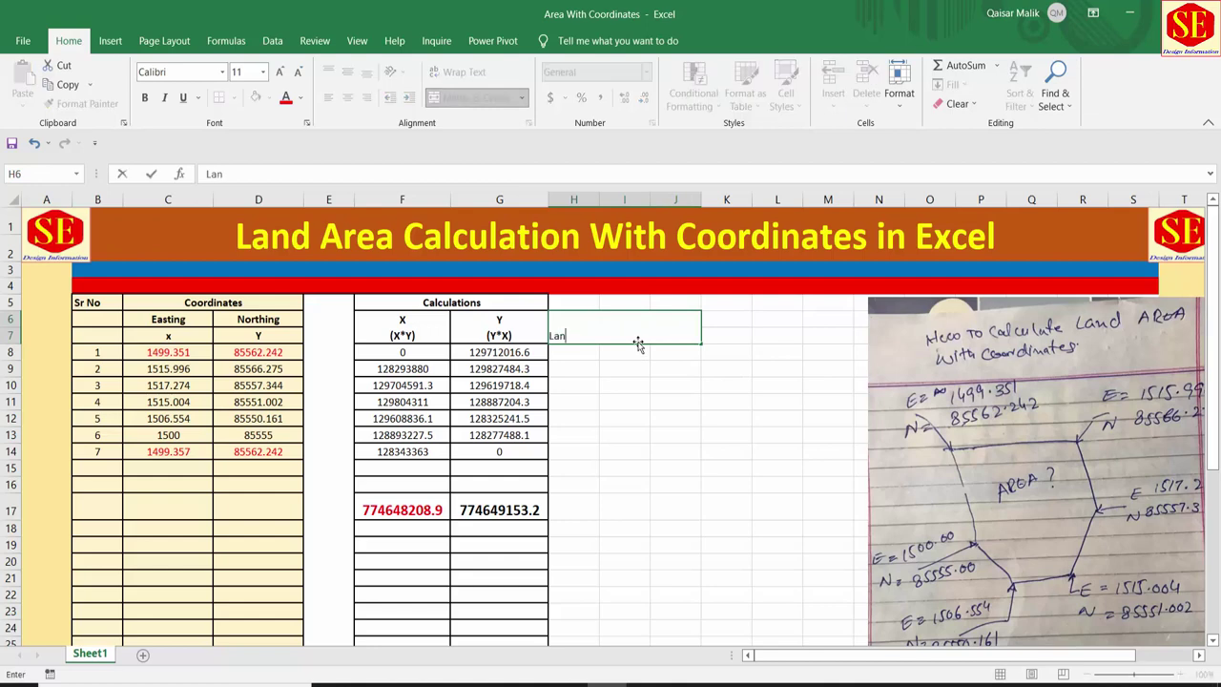
type("d Area=")
key("Return")
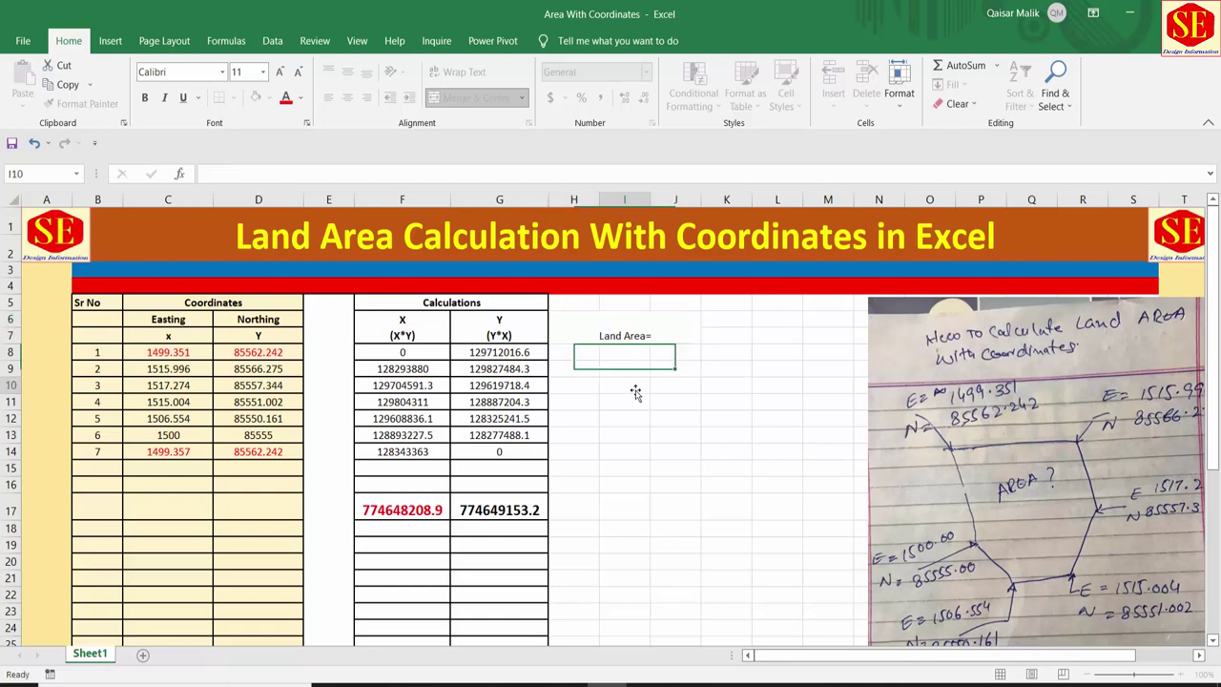
left_click(632, 335)
left_click(144, 97)
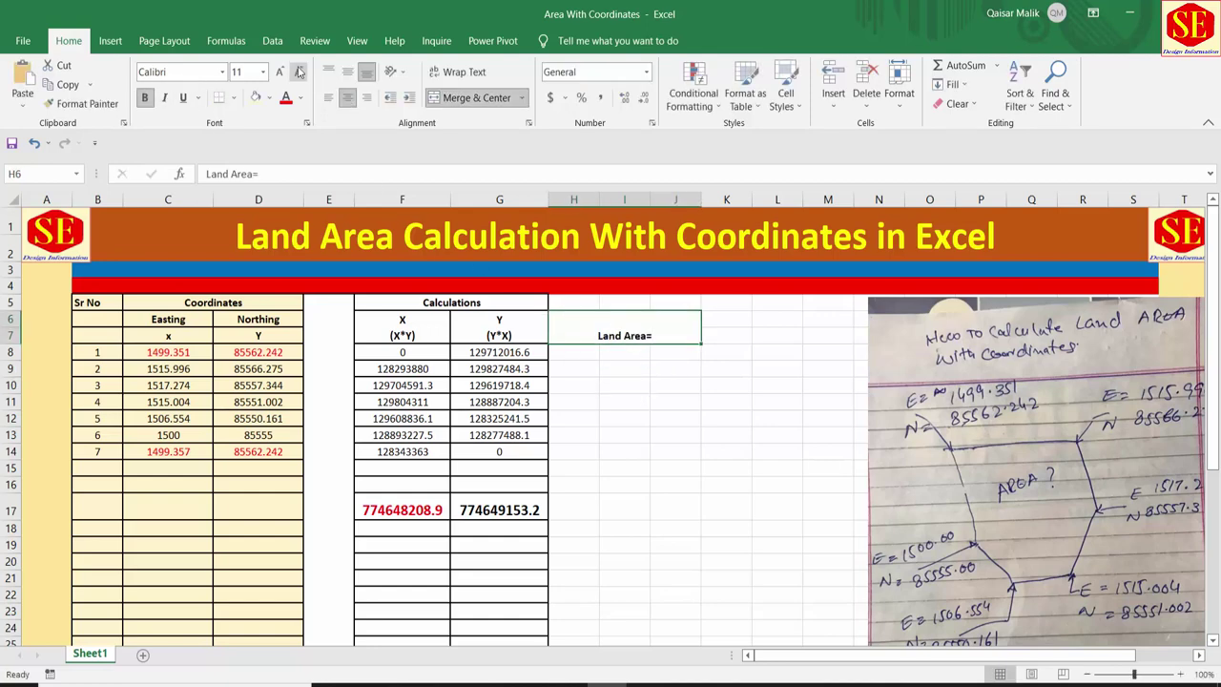
left_click(278, 72)
left_click(279, 72)
left_click(278, 71)
left_click(279, 71)
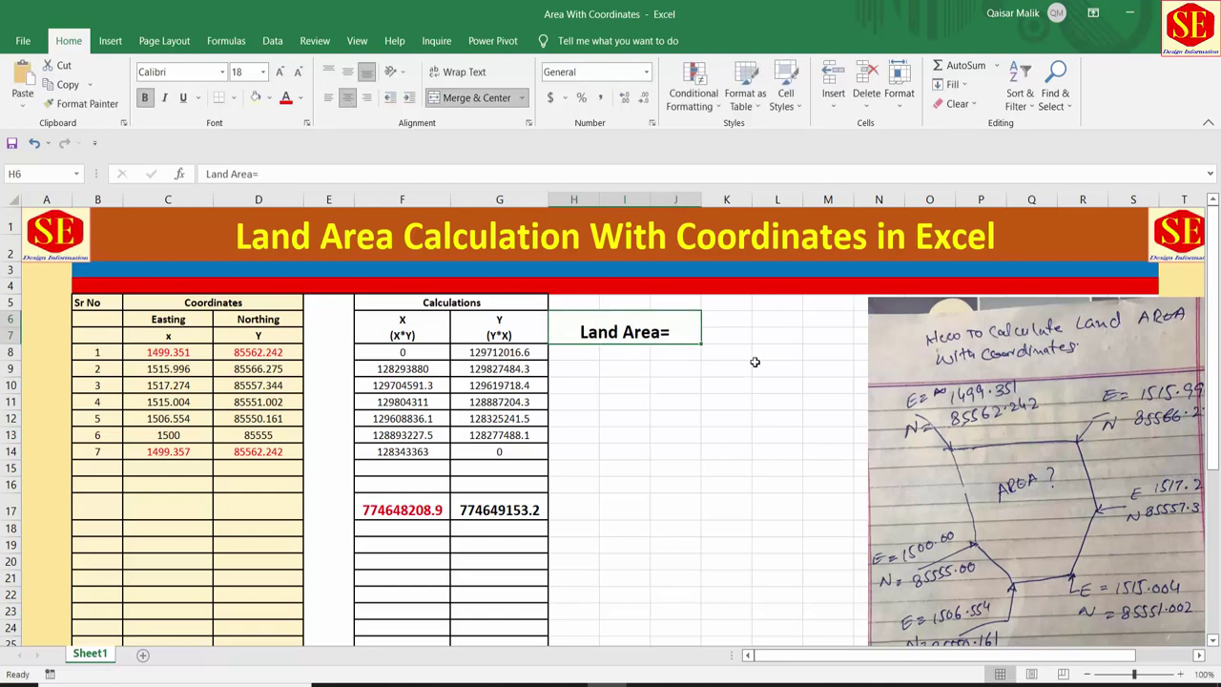
- Move the handwritten photo further right and select K6:N7 for the result
left_click_drag(717, 322, 769, 333)
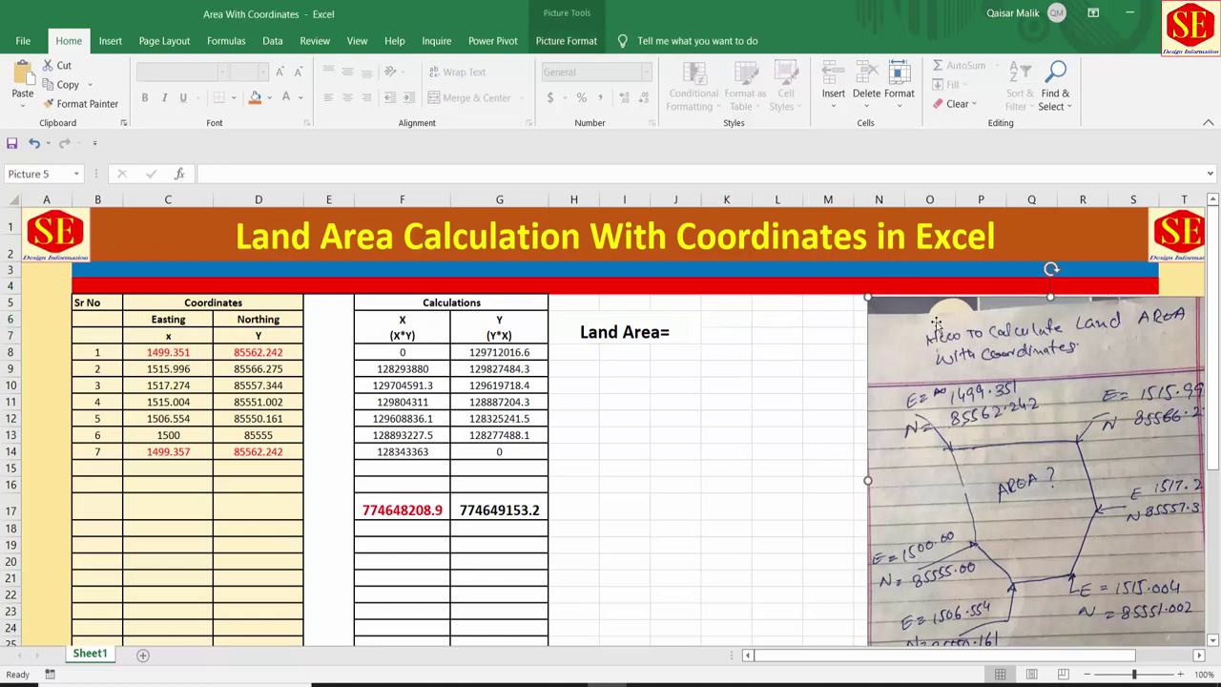
left_click_drag(982, 340, 1129, 330)
left_click_drag(735, 323, 878, 336)
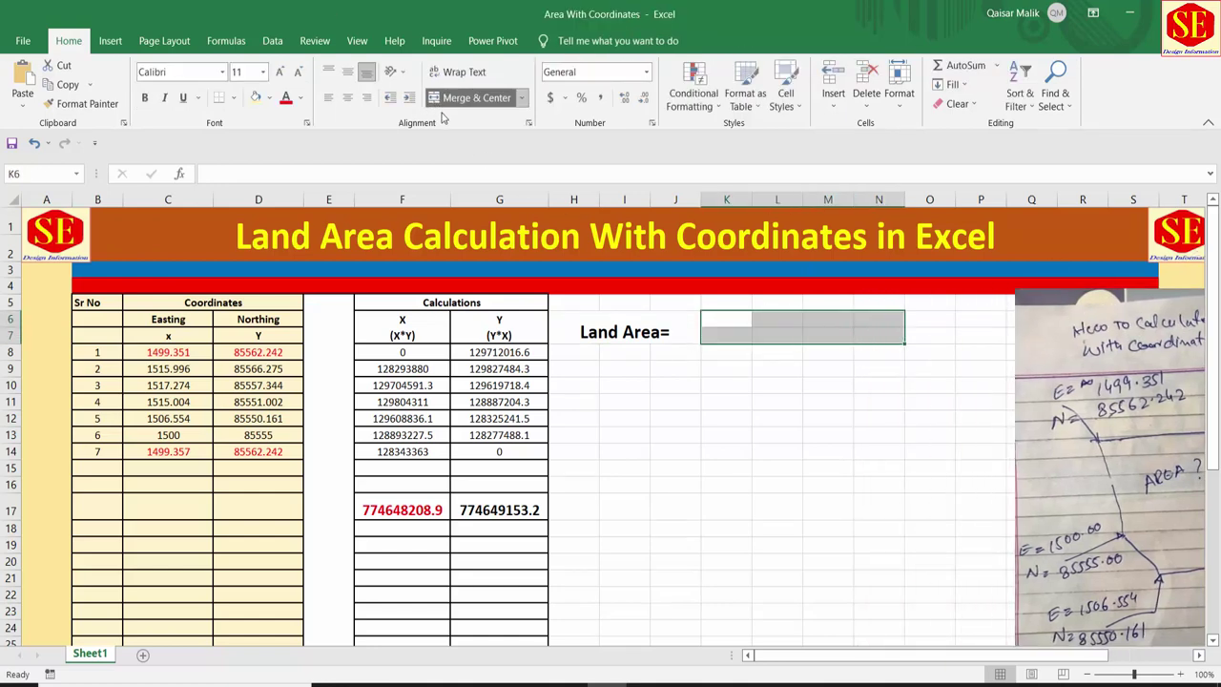
- Merge K6:N7 into one result cell and start a formula there
left_click(432, 101)
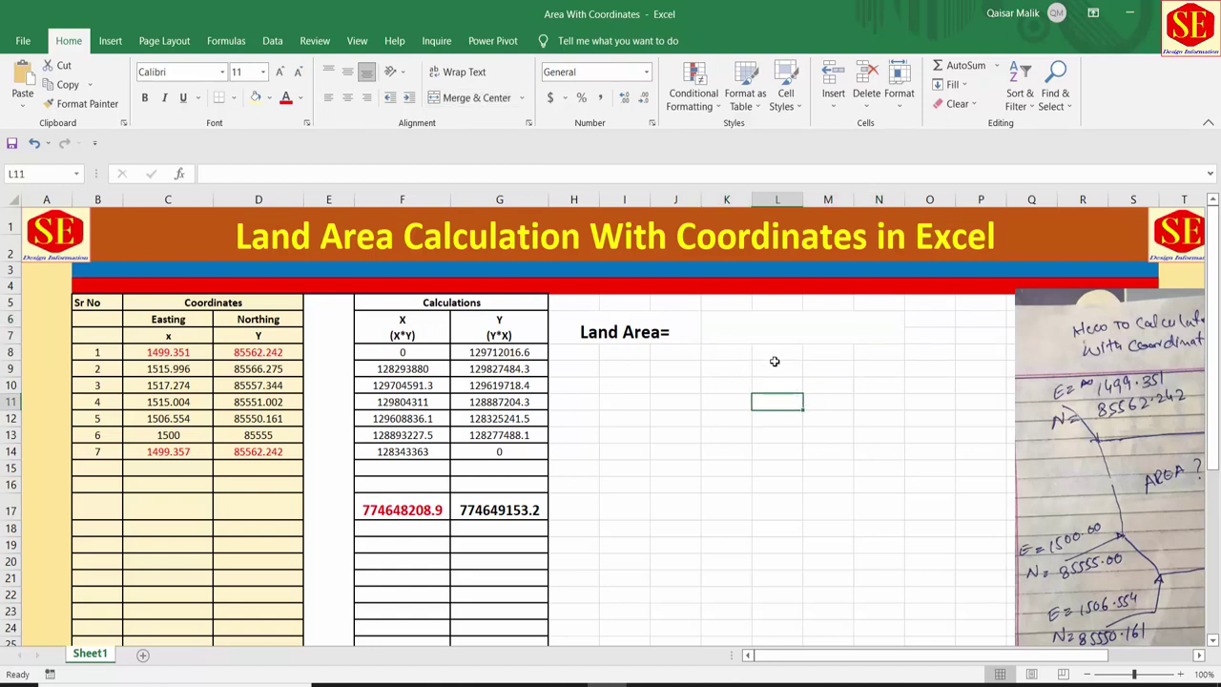
type("=")
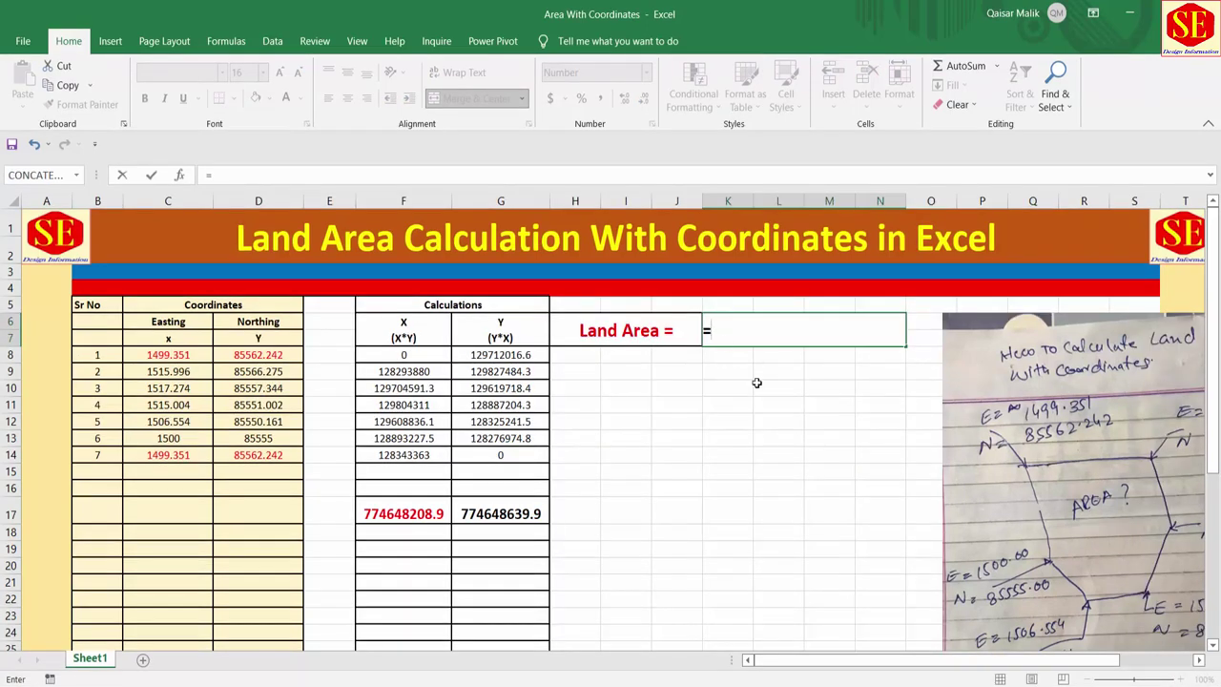
- Enter =ABS((F17-G17)/2) in the merged result cell, giving 215.5313
type("ABS")
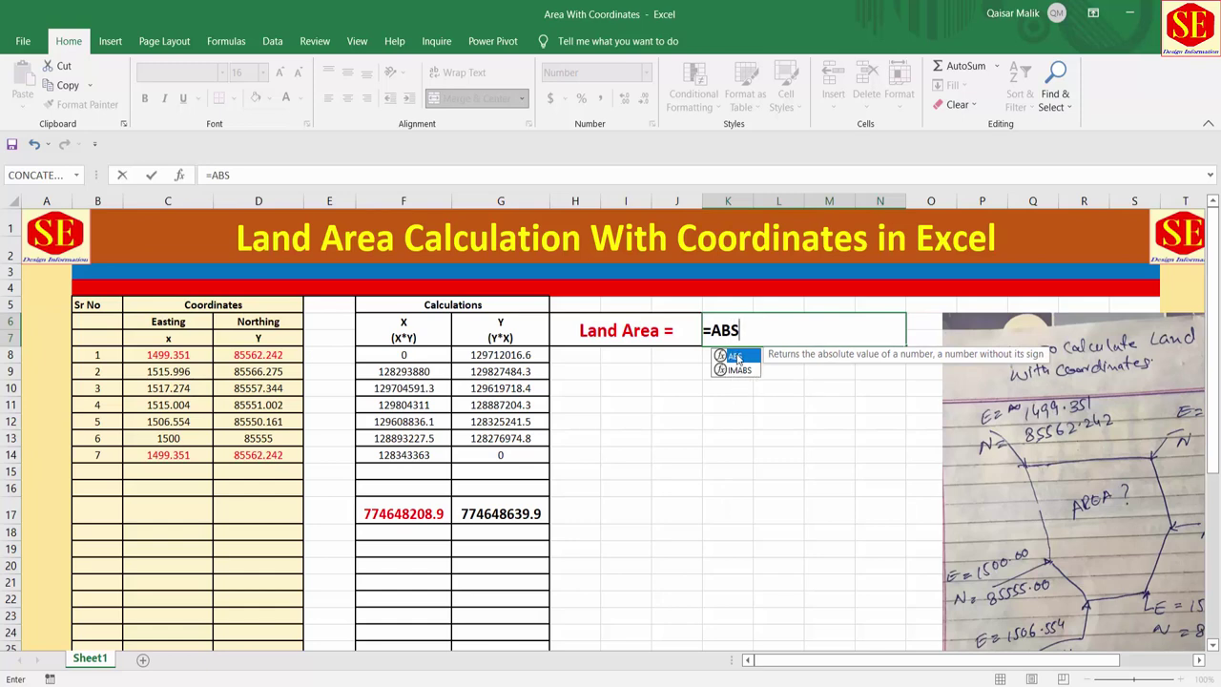
double_click(736, 359)
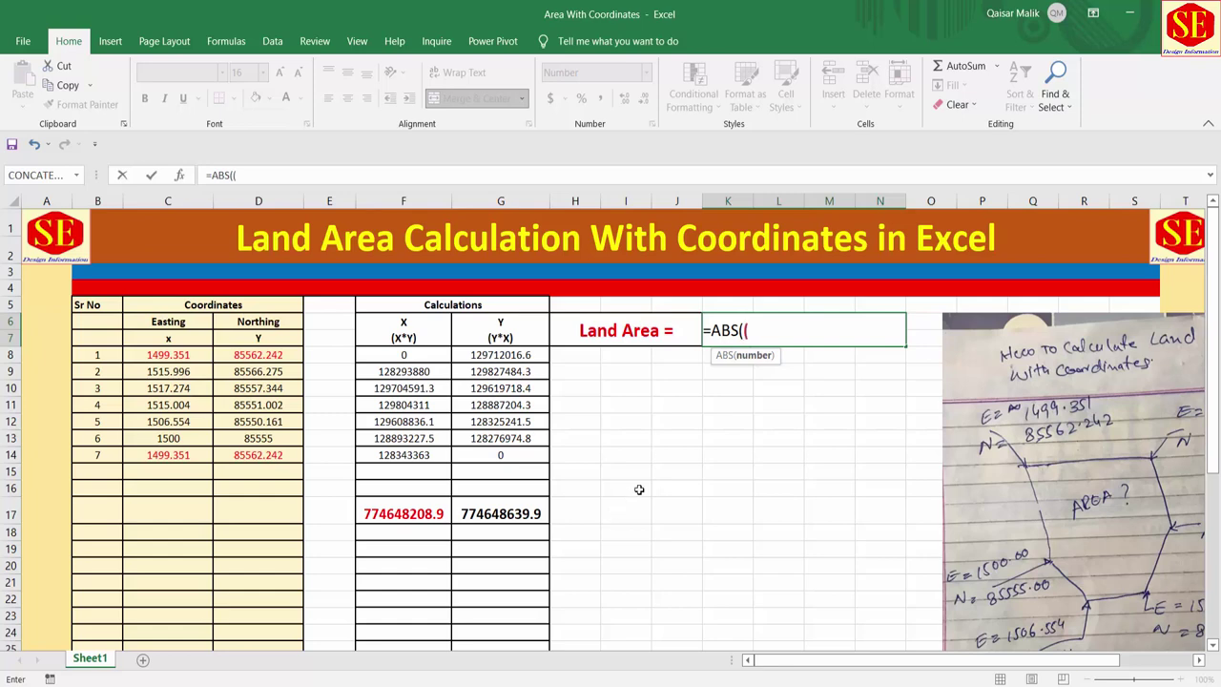
left_click(408, 513)
type("-")
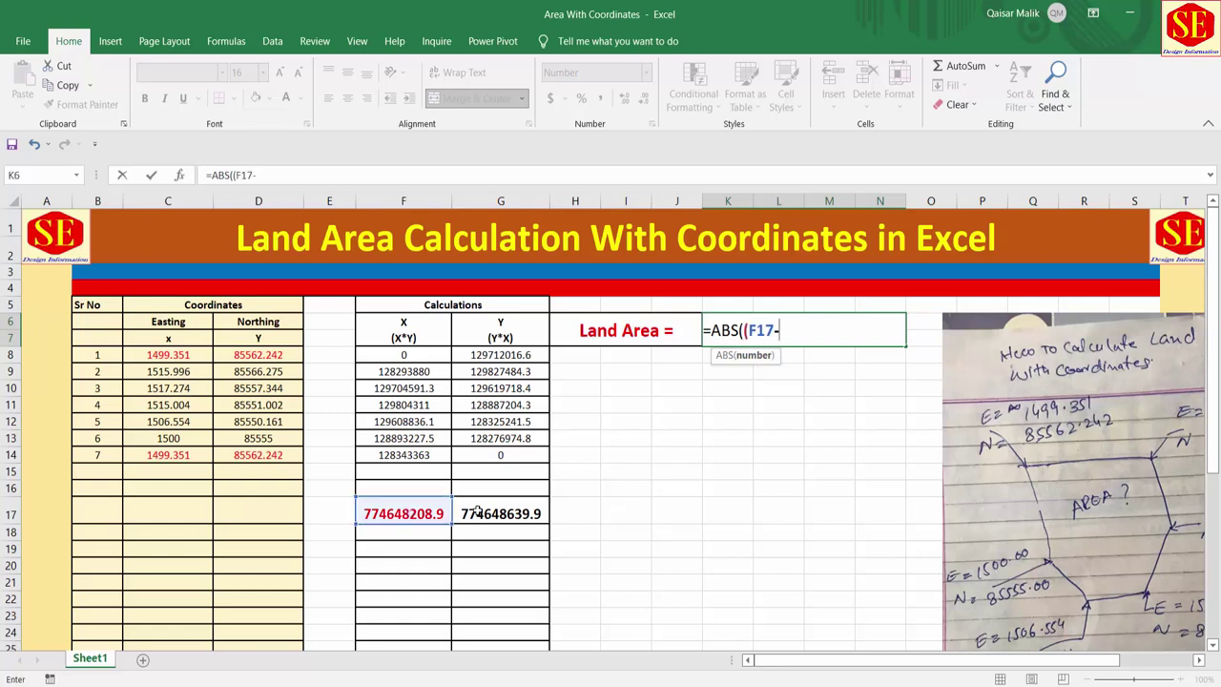
left_click(477, 512)
type(")/")
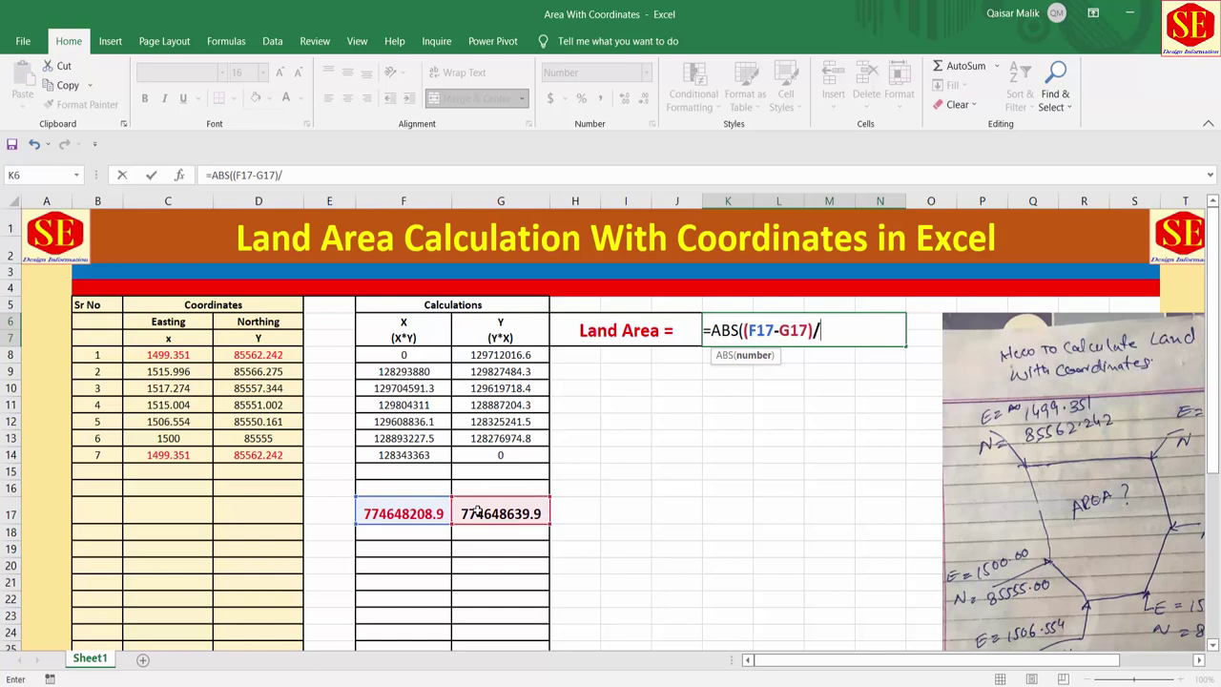
type("2")
type(")")
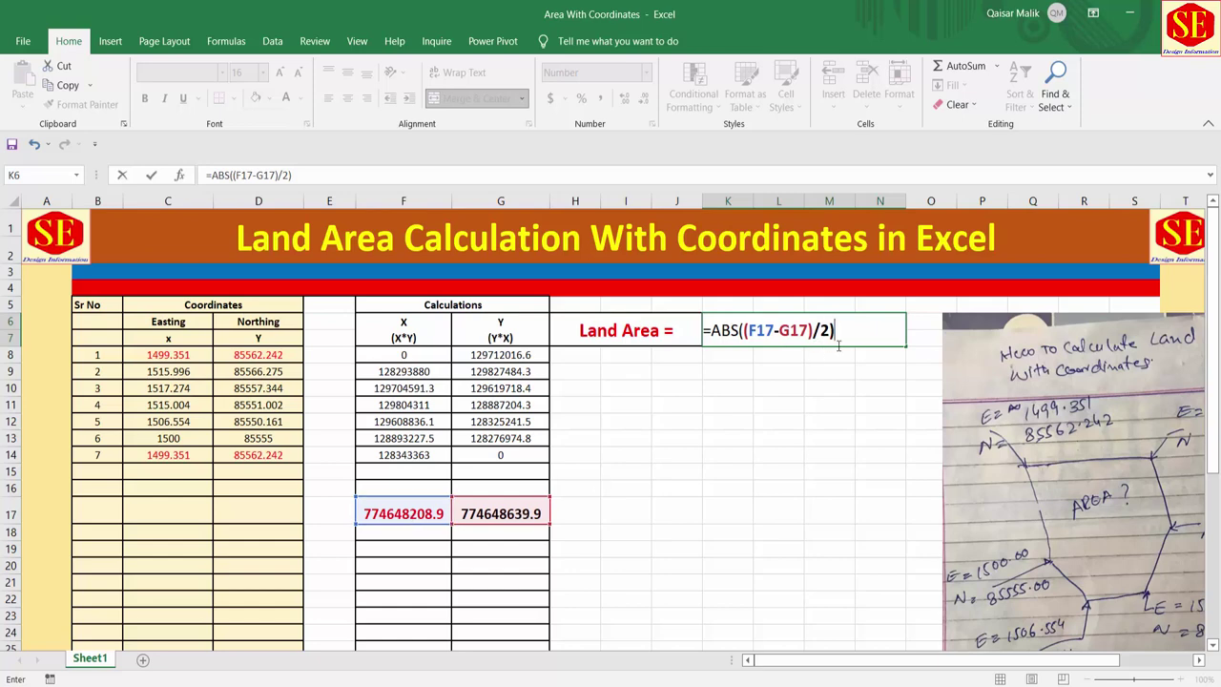
key("Return")
left_click(839, 344)
- Drag the handwritten photo to sit below the Land Area result of 215.5313
left_click(1020, 434)
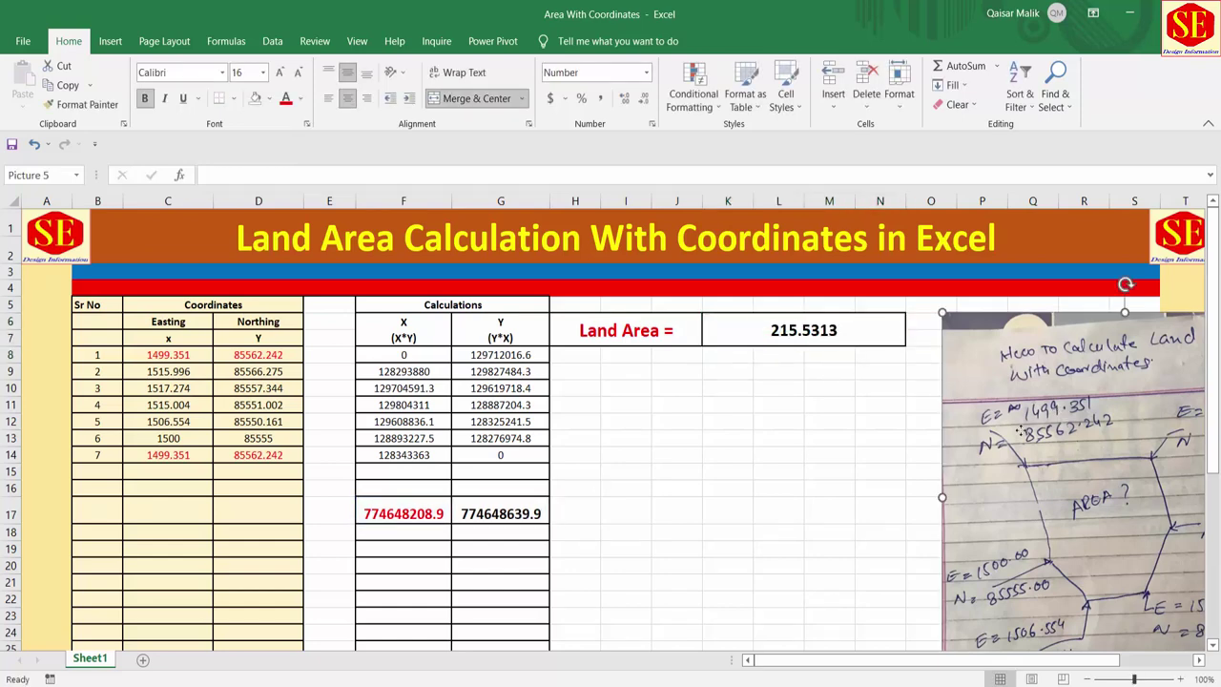
left_click_drag(1018, 434, 711, 469)
scroll(808, 288, "down", 2)
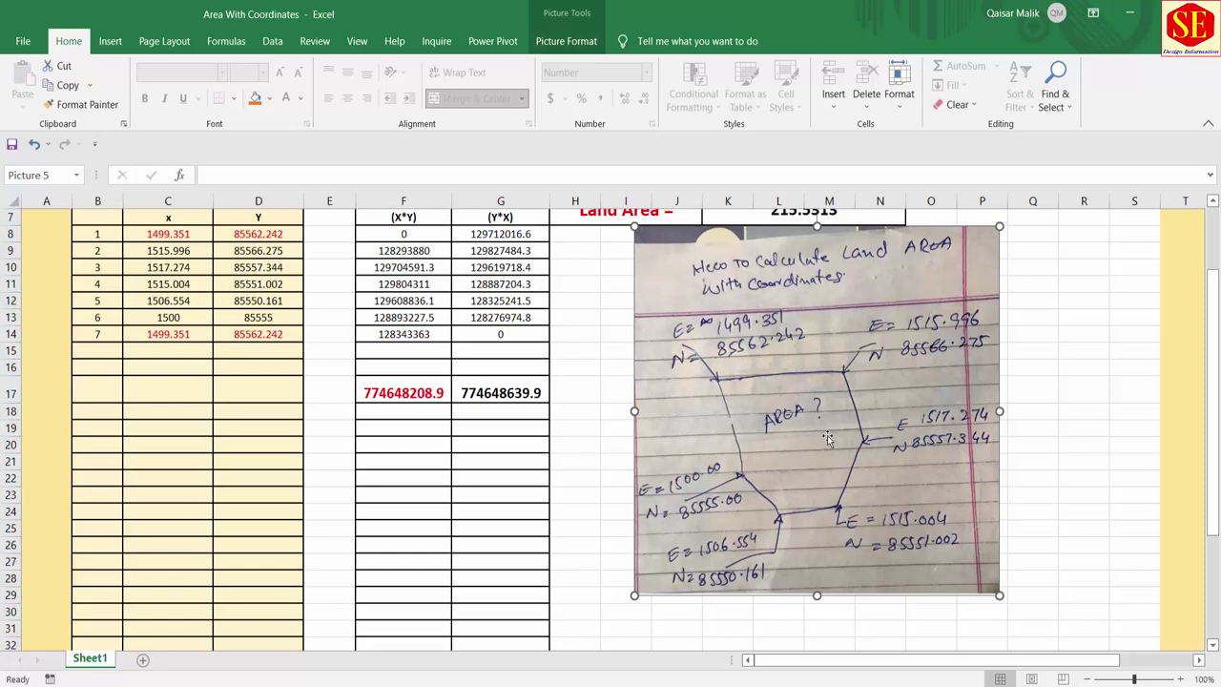
left_click_drag(828, 438, 983, 545)
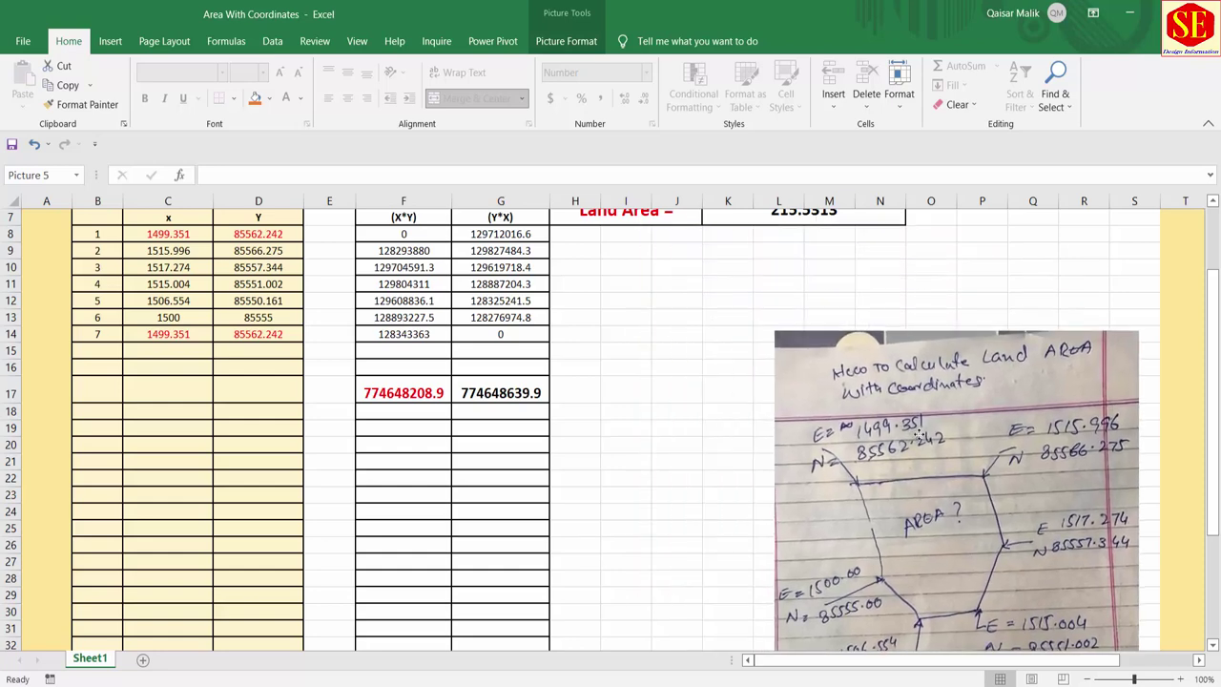
scroll(761, 341, "up", 2)
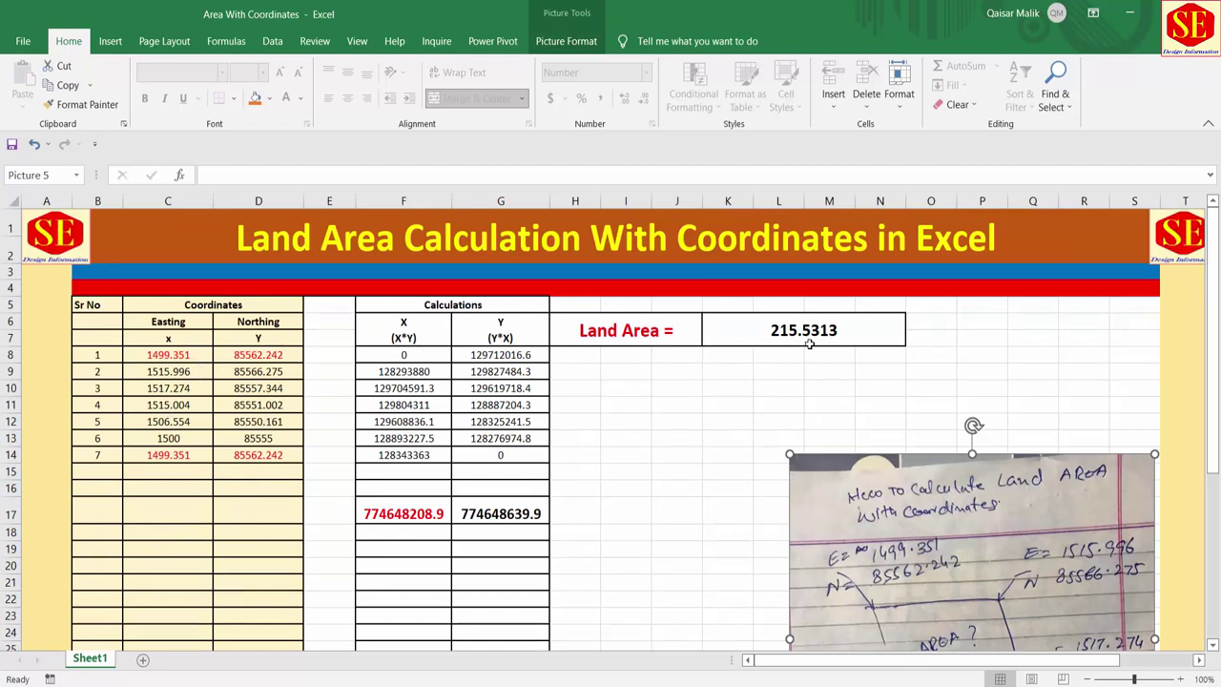
- Add the unit 'Sqm' to the area label in H6 so it reads 'Land Area Sqm ='
double_click(658, 331)
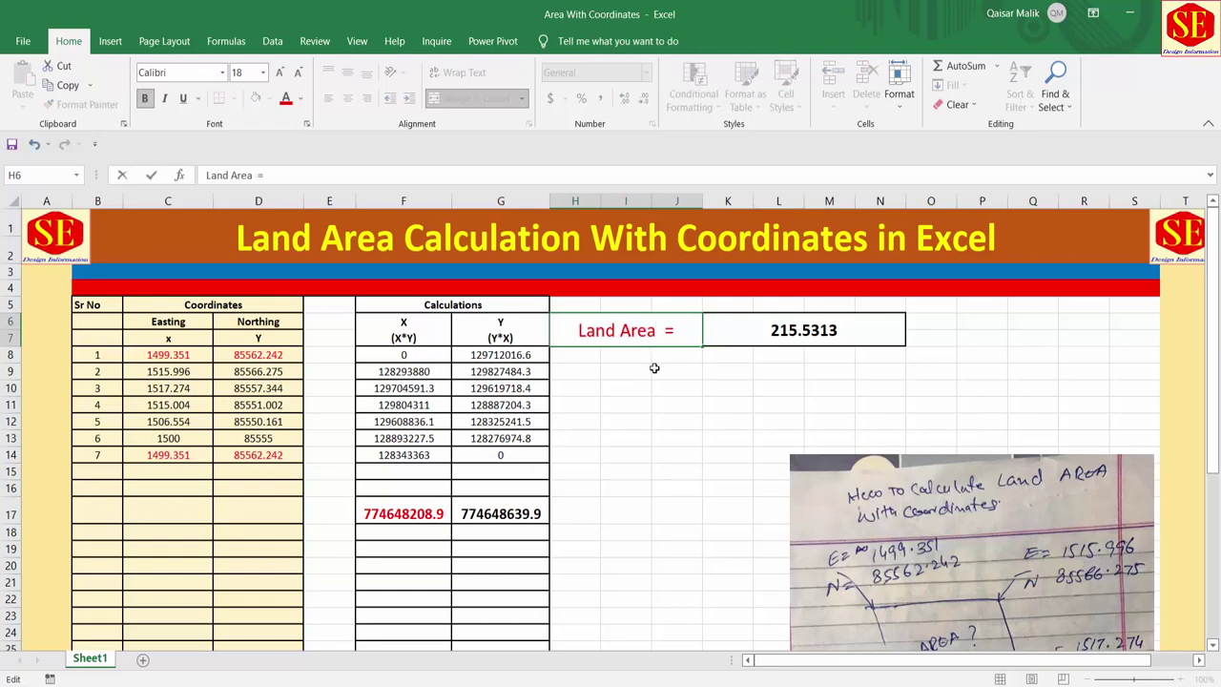
type("Sqm")
key("Return")
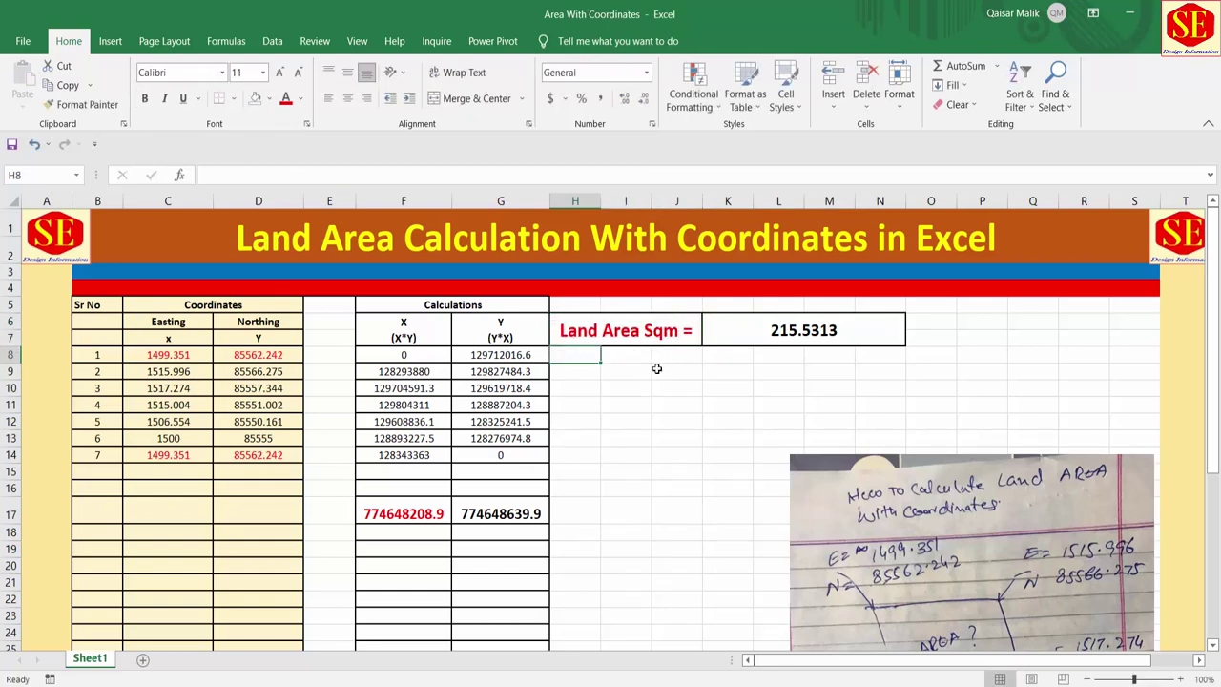
left_click(818, 333)
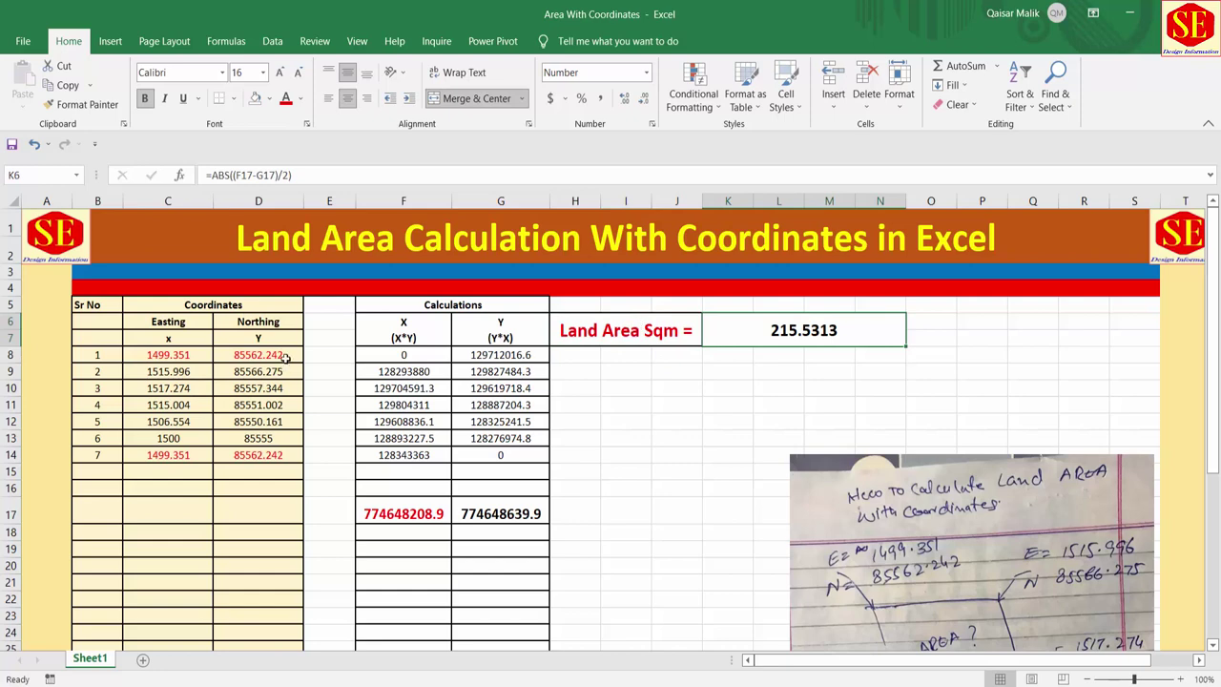
- Change the label's unit from 'Sqm' to 'Sft', giving 'Land Area Sft ='
double_click(674, 332)
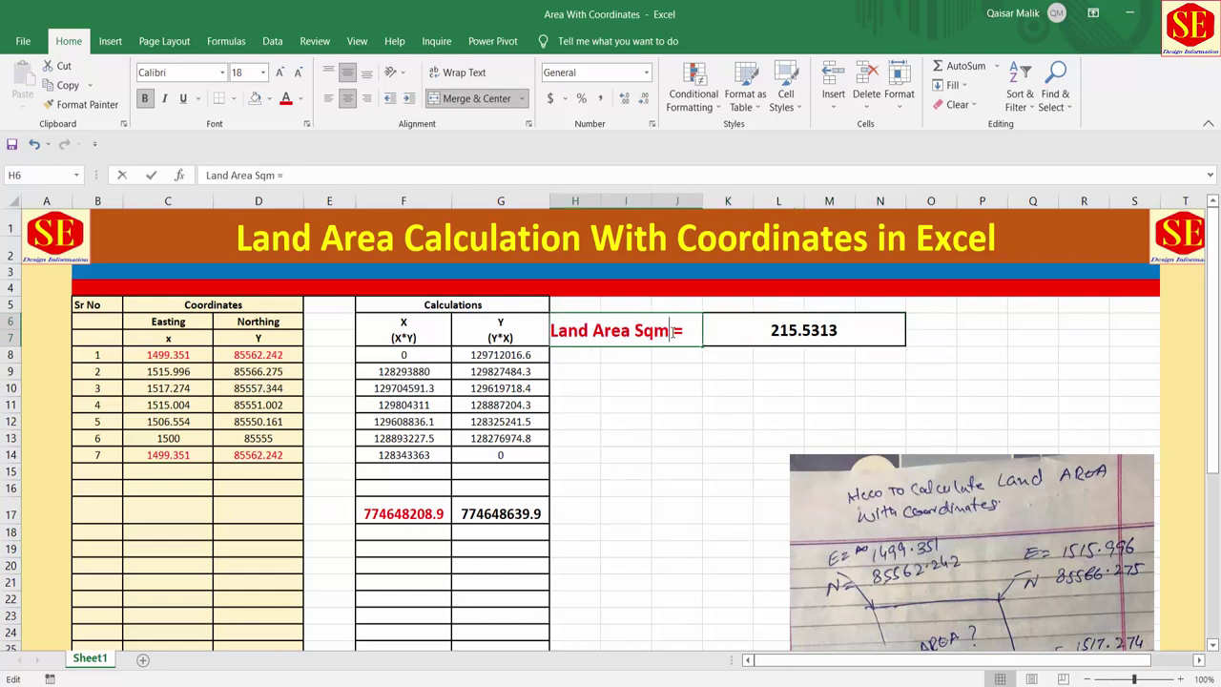
key("BackSpace")
key("BackSpace")
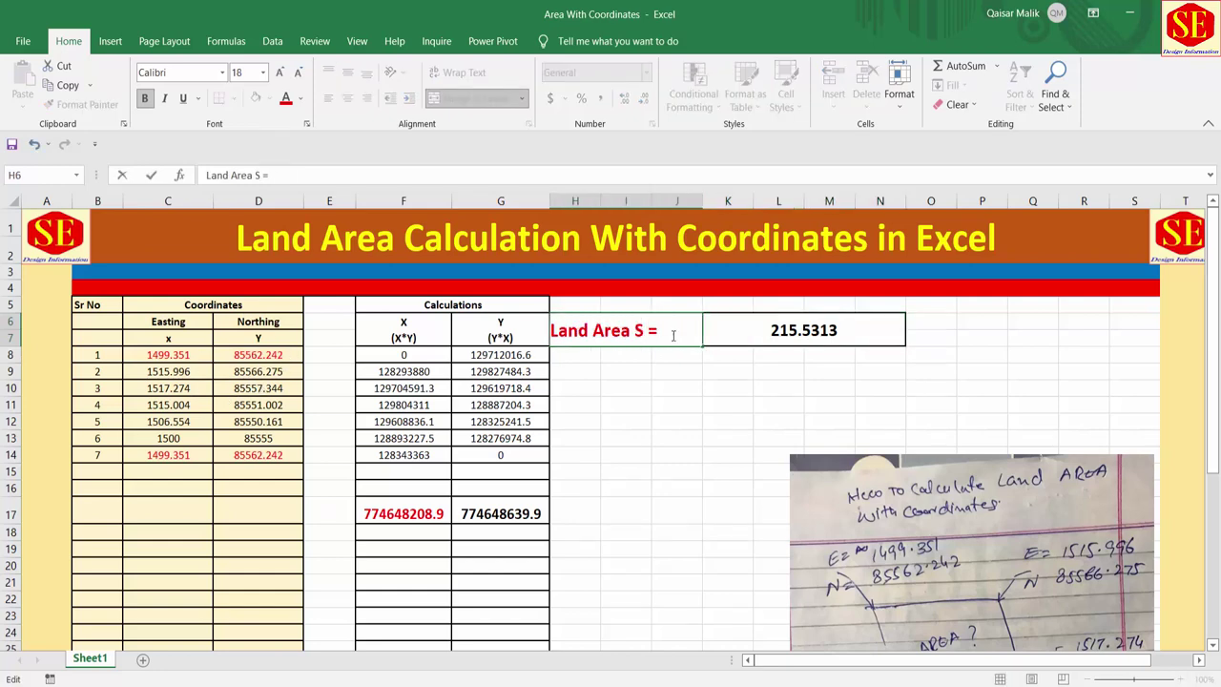
type("qf")
key("BackSpace")
key("BackSpace")
type("ft")
left_click(762, 429)
left_click(791, 329)
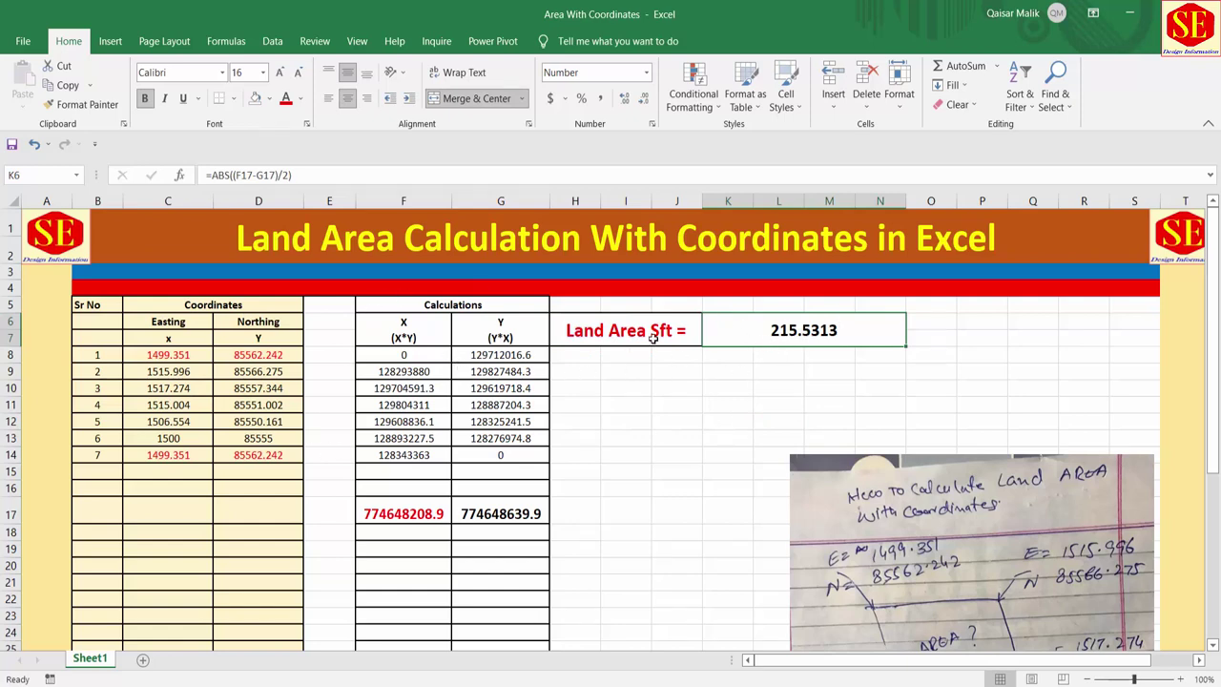
scroll(364, 389, "down", 1)
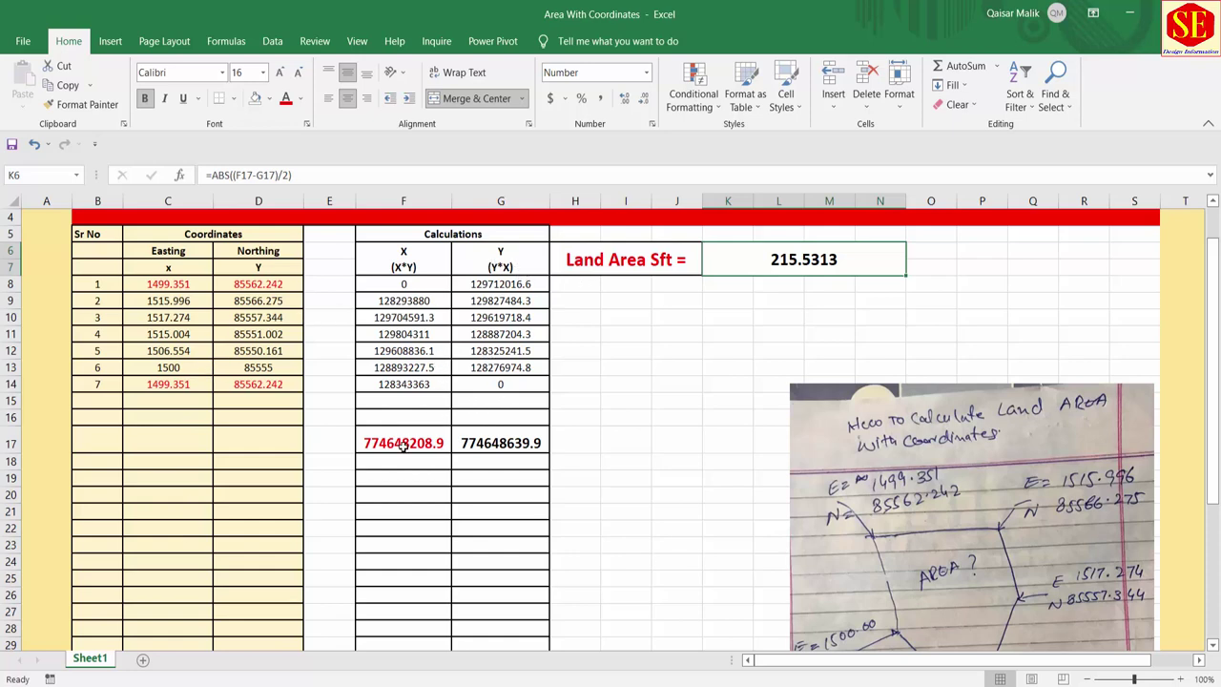
left_click(403, 446)
left_click(500, 441)
left_click(818, 260)
double_click(824, 260)
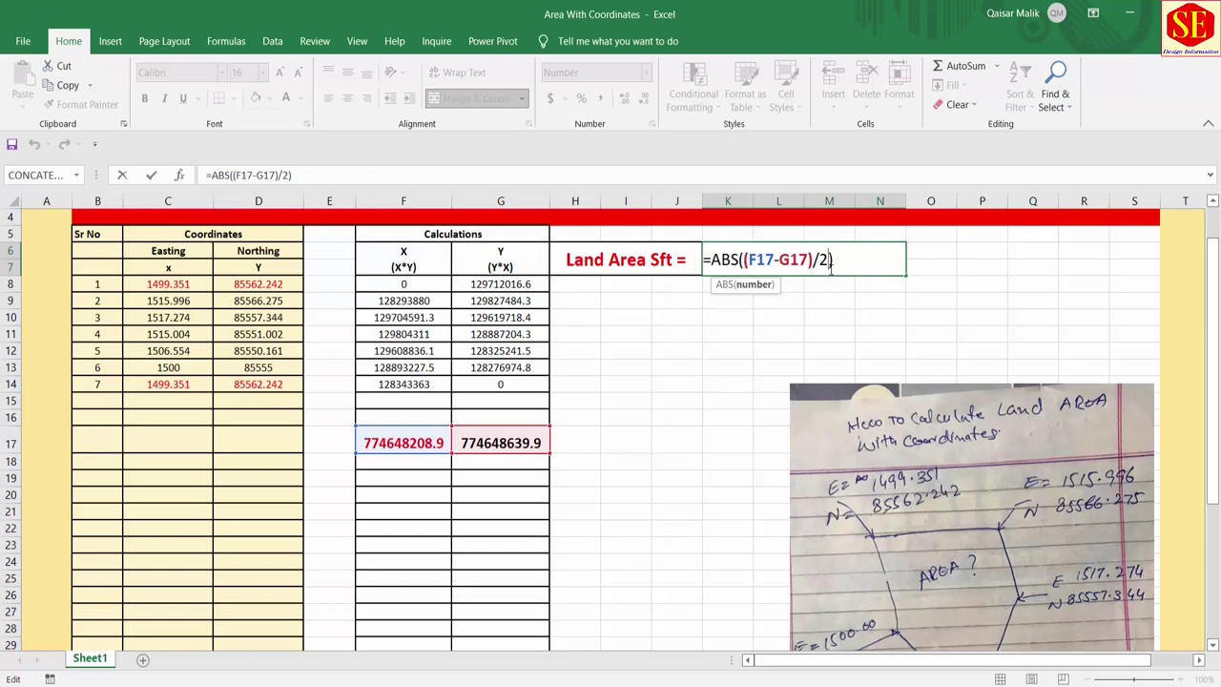
key("Return")
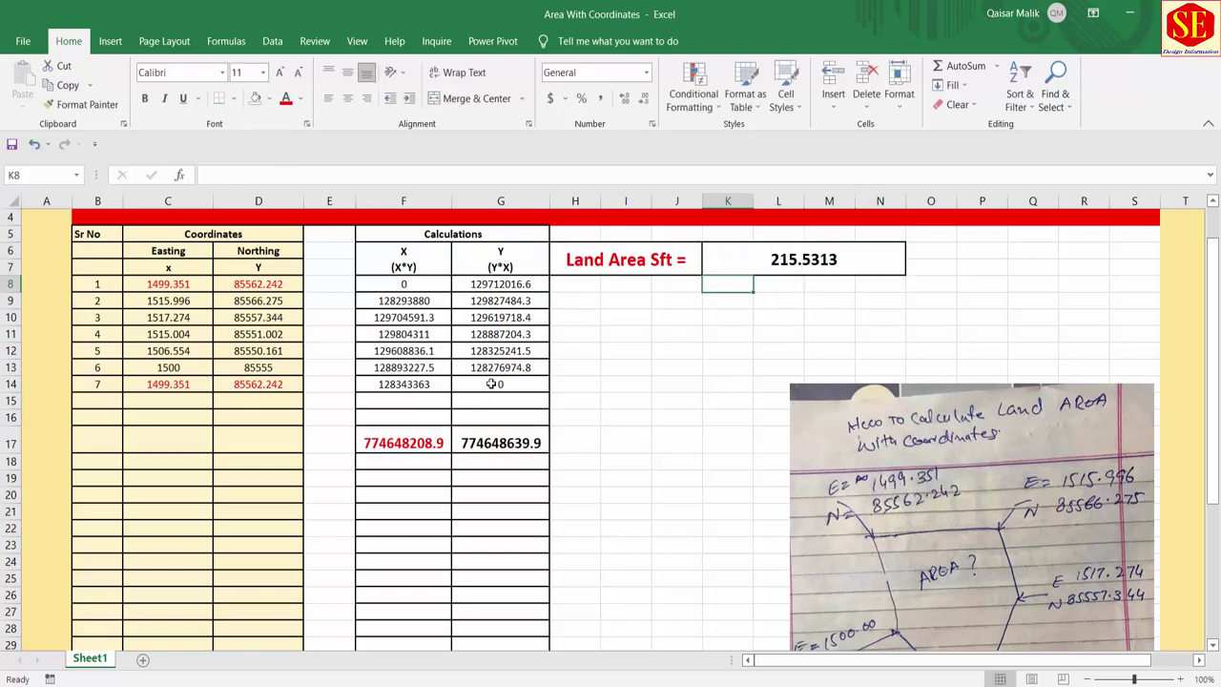
scroll(506, 378, "up", 1)
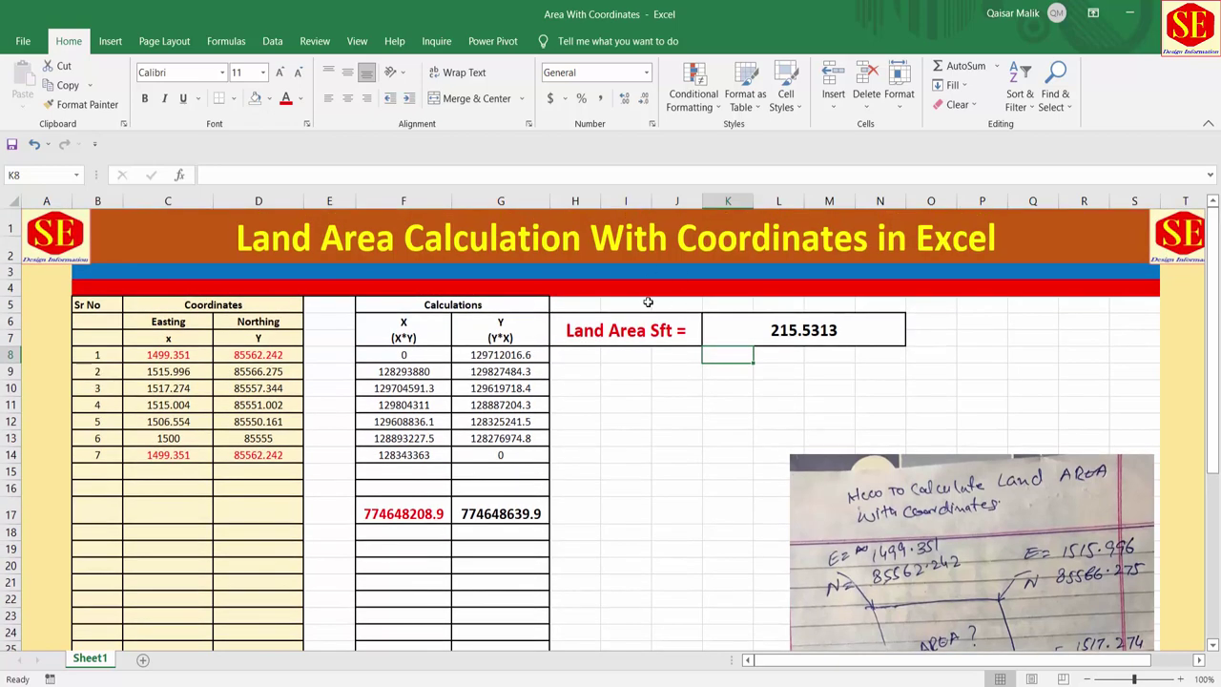
- Move the handwritten-note photo right and merge cells H9:R28 into one blank block
left_click_drag(826, 477, 1115, 399)
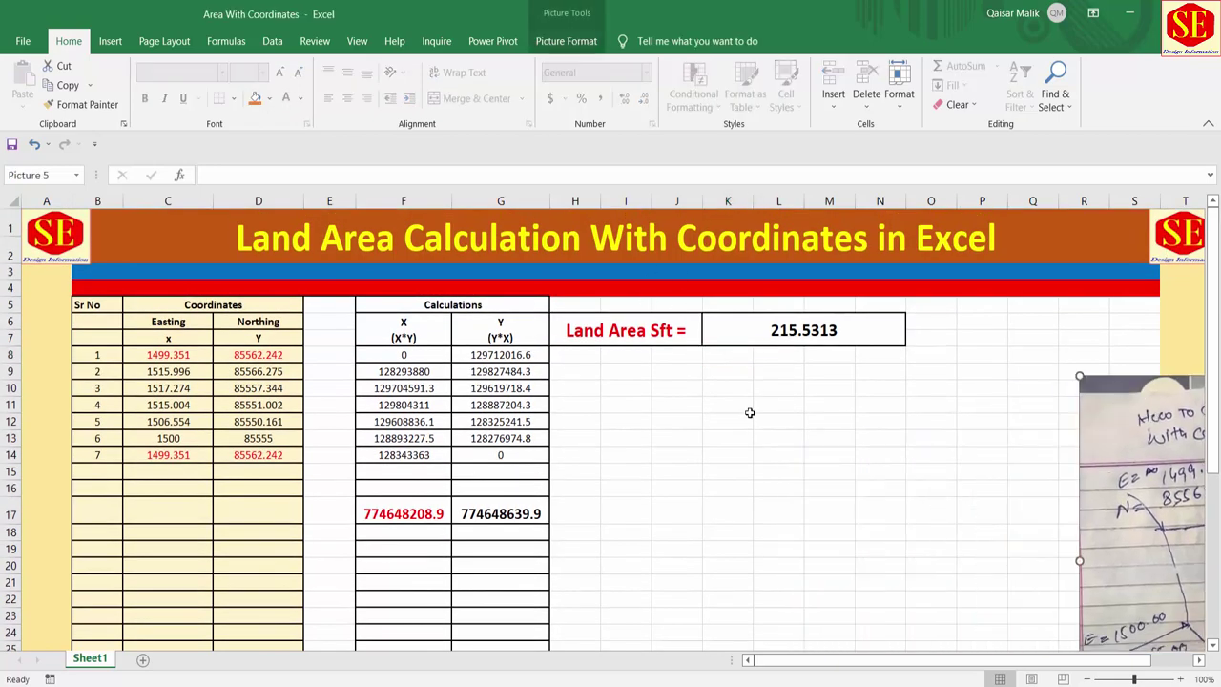
scroll(750, 412, "down", 1)
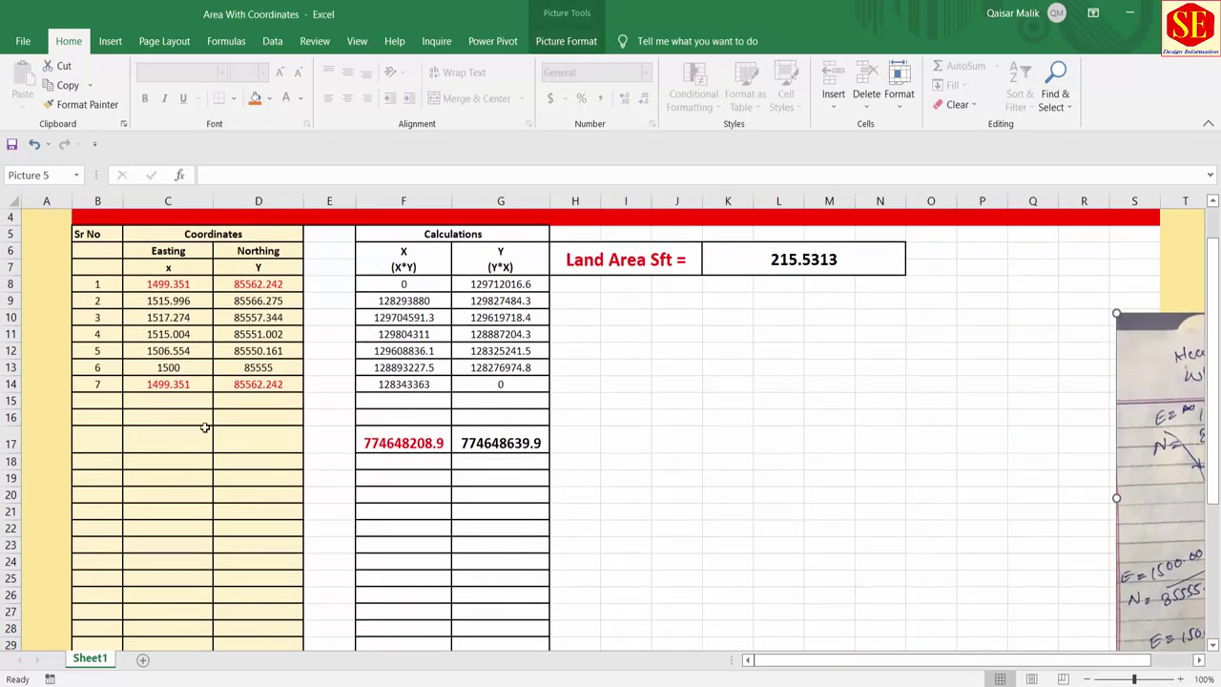
left_click_drag(575, 302, 1117, 531)
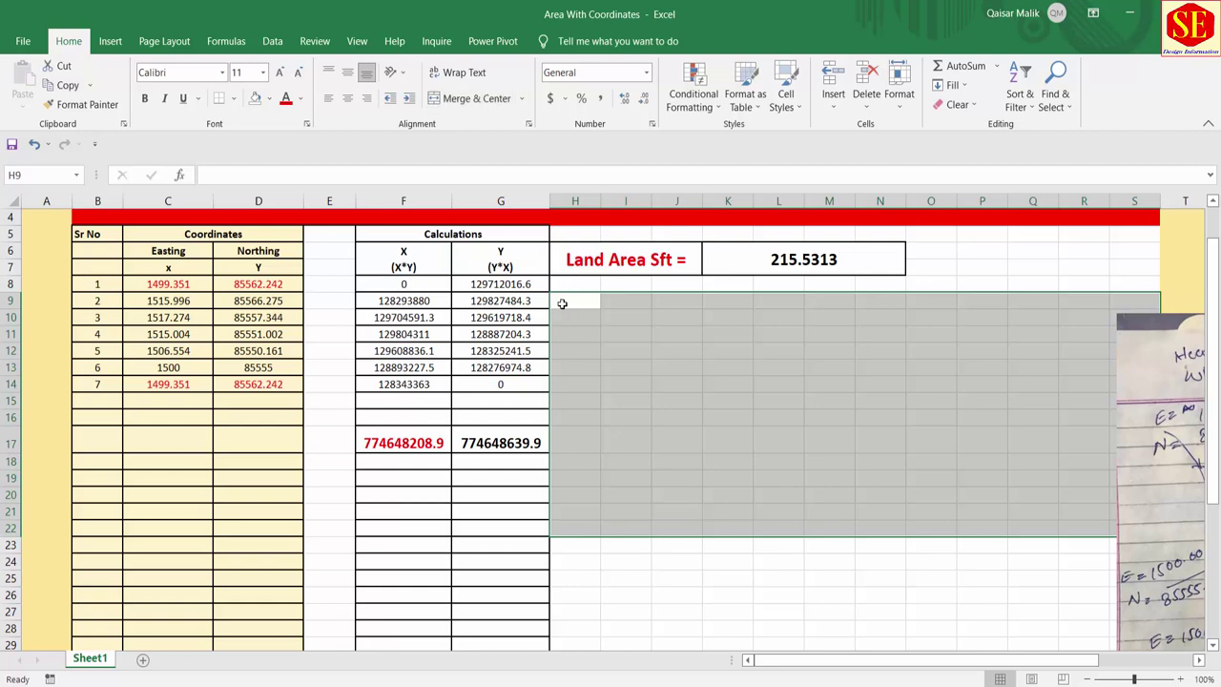
mouse_move(575, 302)
left_mouse_down()
mouse_move(1108, 623)
mouse_move(1089, 615)
left_mouse_up()
left_click(467, 98)
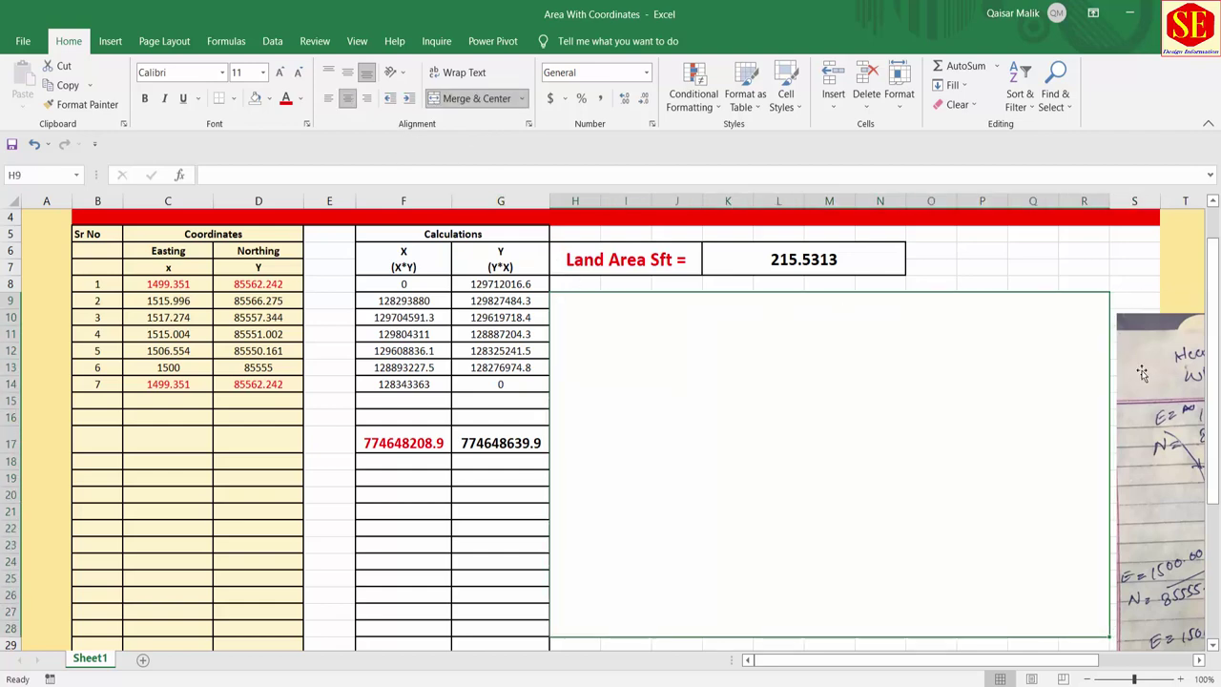
- Settle the photo fully in view at the sheet's right edge, then select coordinates C8:D14
left_click(1201, 438)
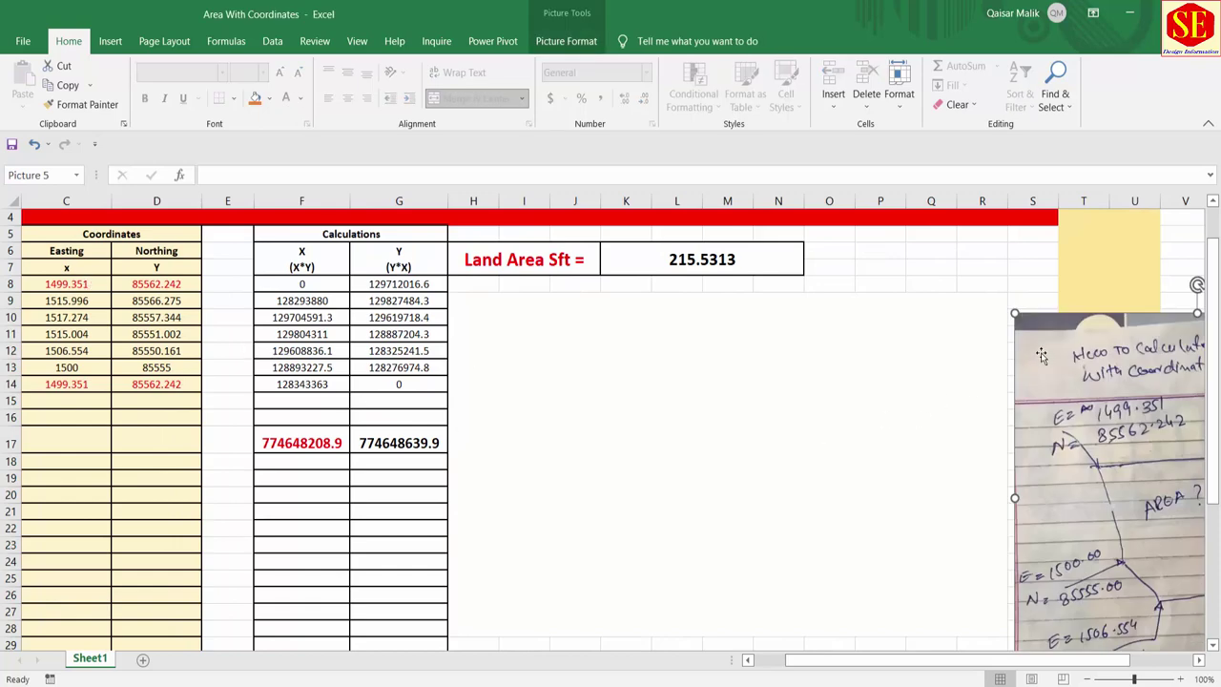
left_click_drag(1045, 354, 1154, 325)
mouse_move(1175, 408)
left_mouse_down()
mouse_move(702, 368)
mouse_move(1151, 384)
left_mouse_up()
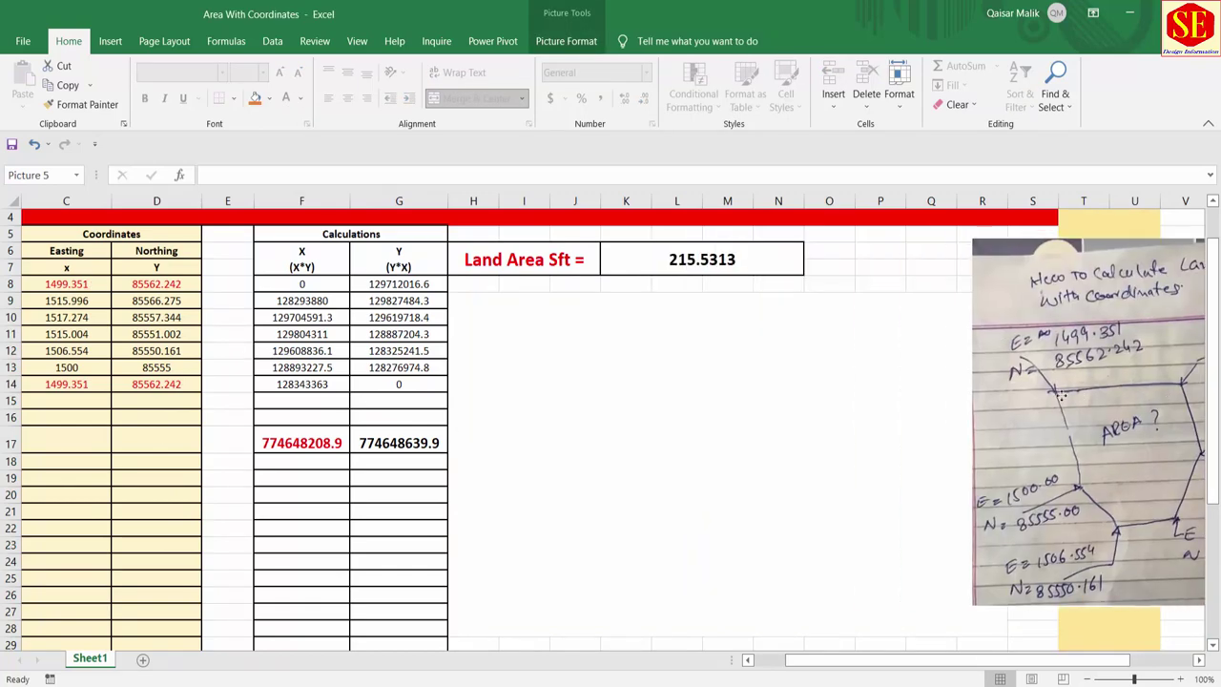
left_click_drag(887, 663, 850, 663)
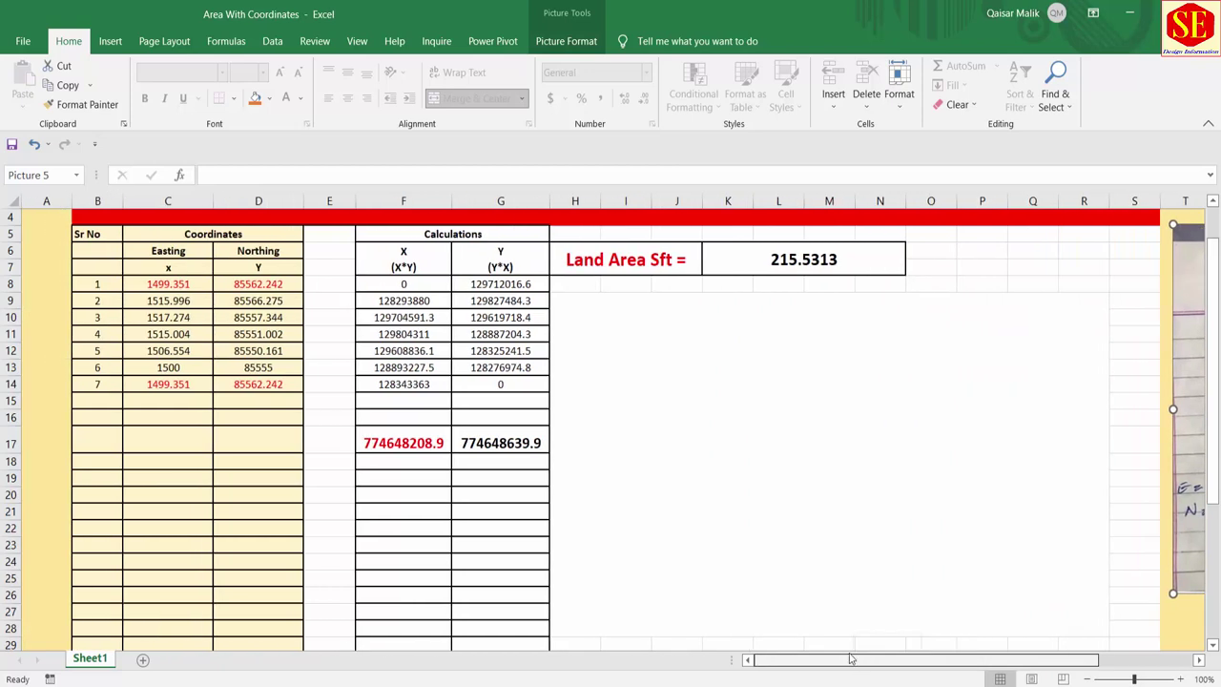
key("Escape")
left_click_drag(174, 286, 254, 381)
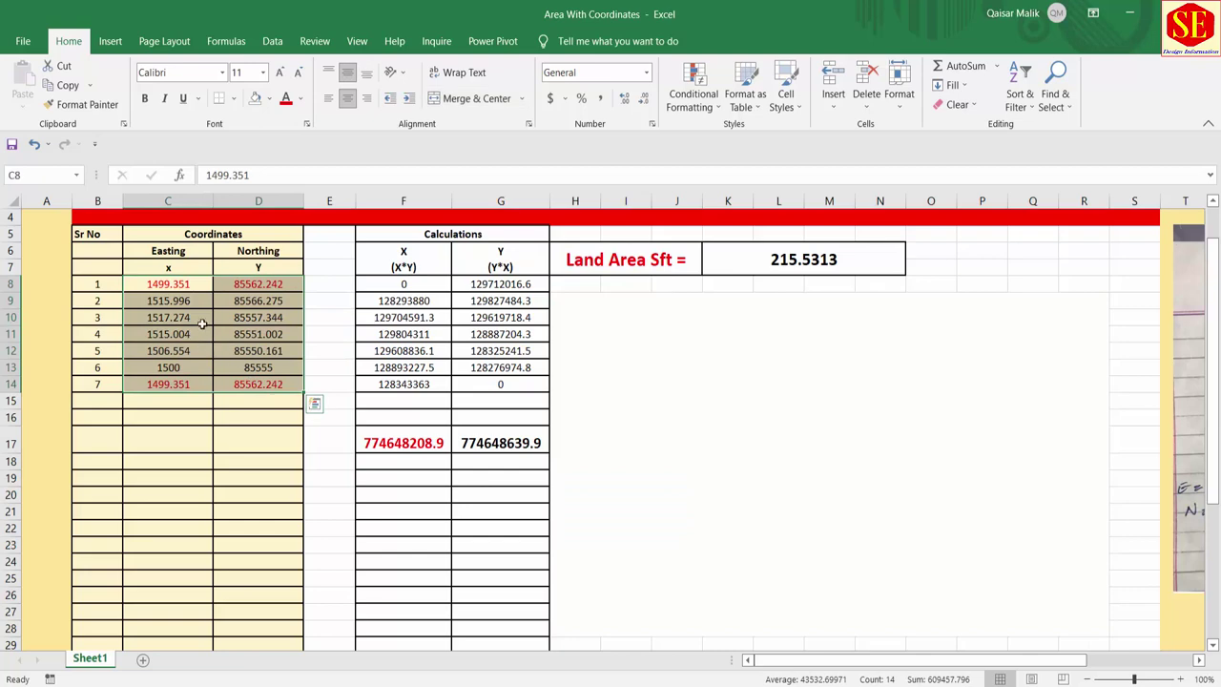
- Insert a Scatter with Straight Lines and Markers chart of the coordinates
left_click(107, 43)
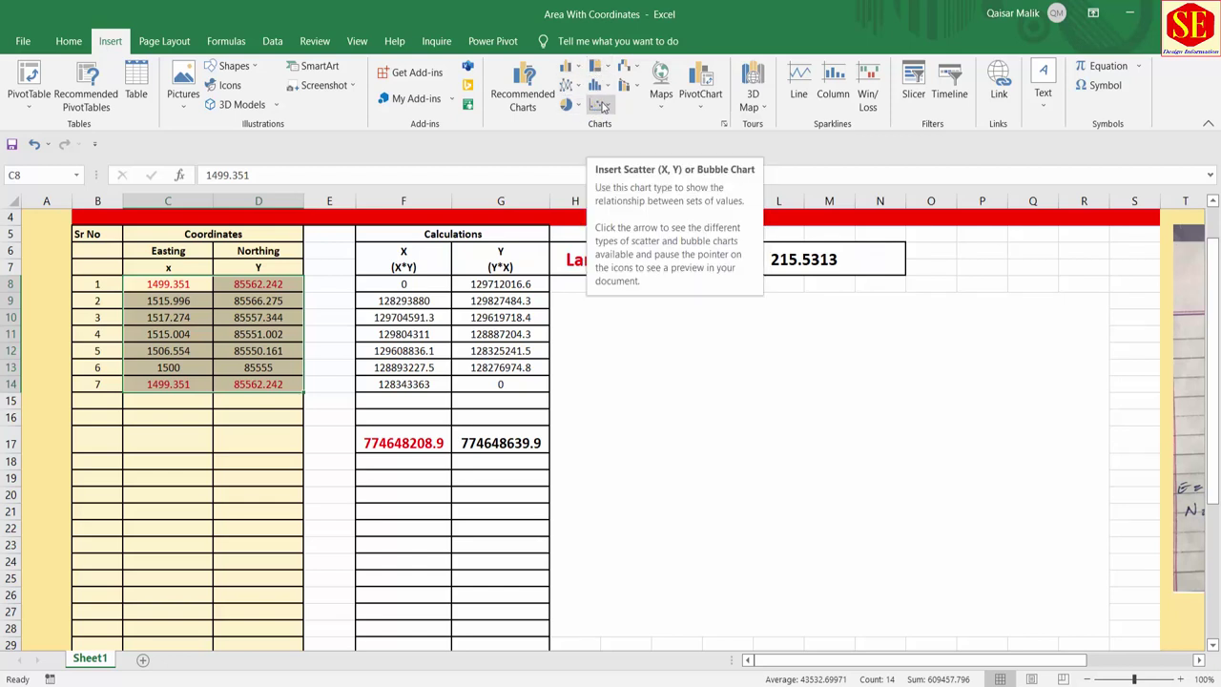
left_click(608, 107)
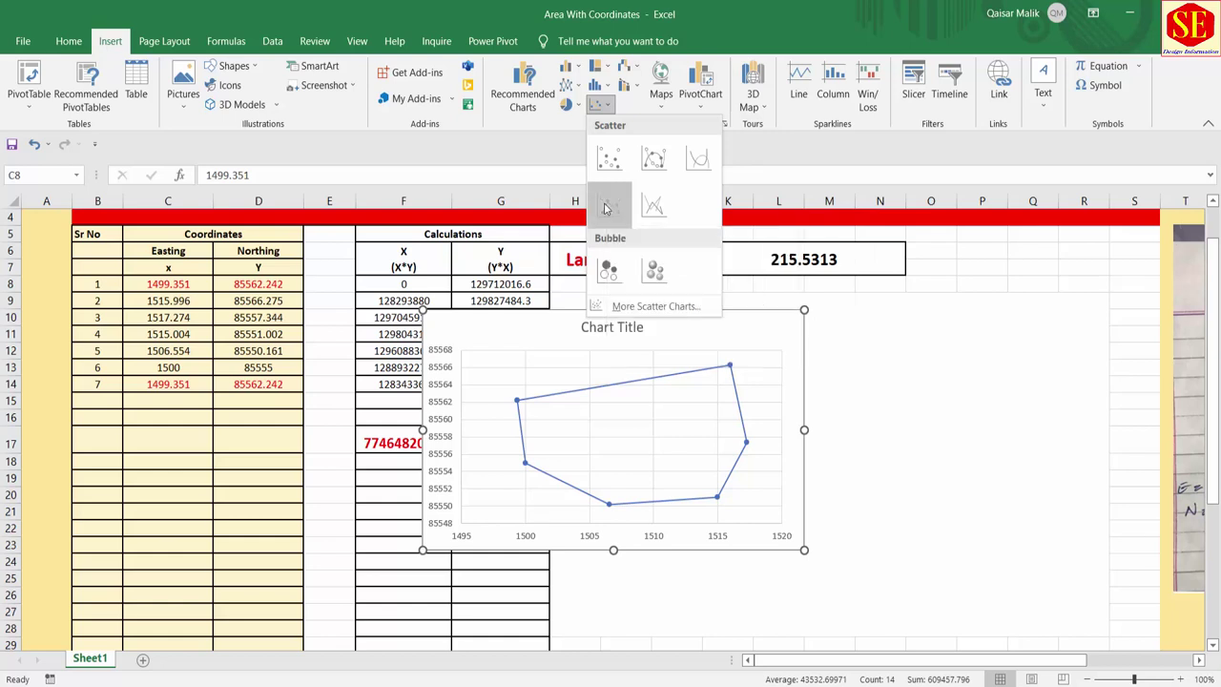
left_click(607, 207)
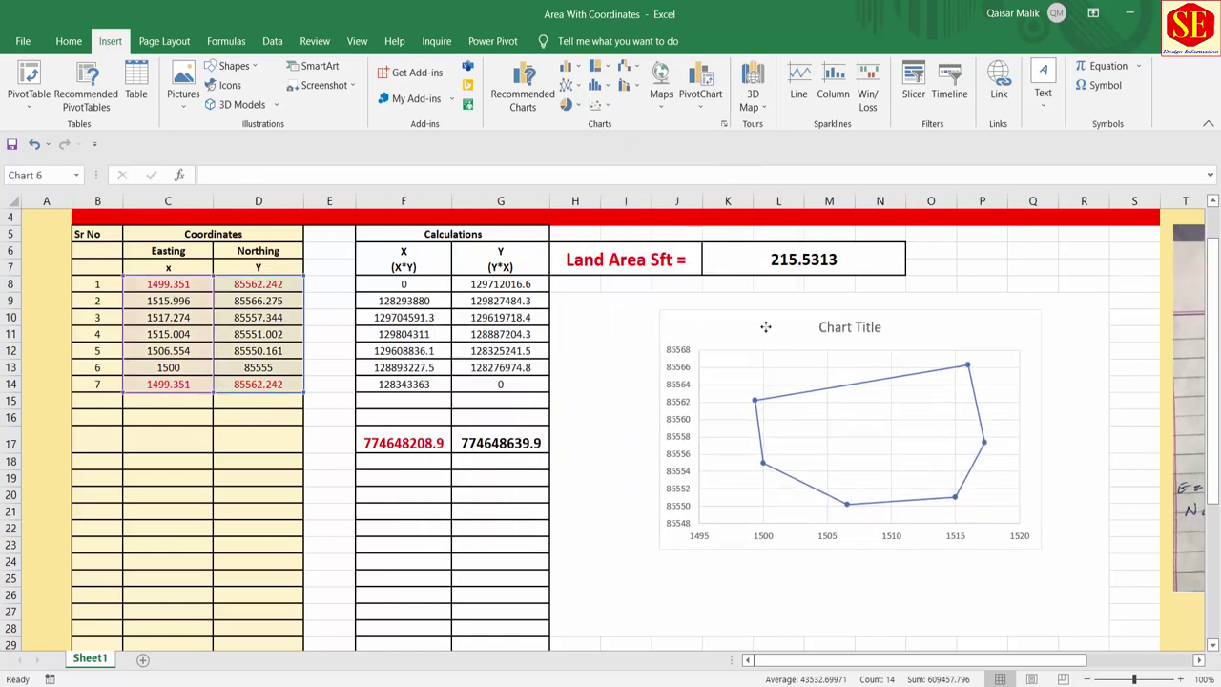
- Move the chart beside the calculations and enlarge it wider and taller
left_click_drag(543, 325, 685, 311)
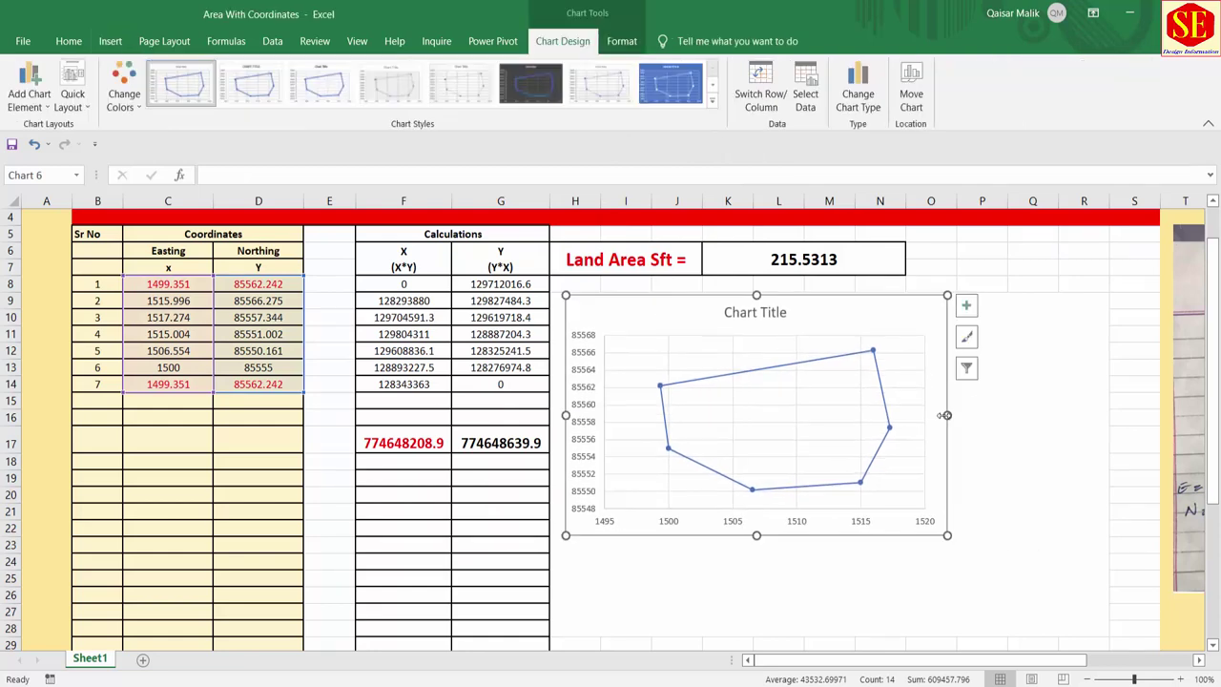
left_click_drag(946, 415, 1104, 417)
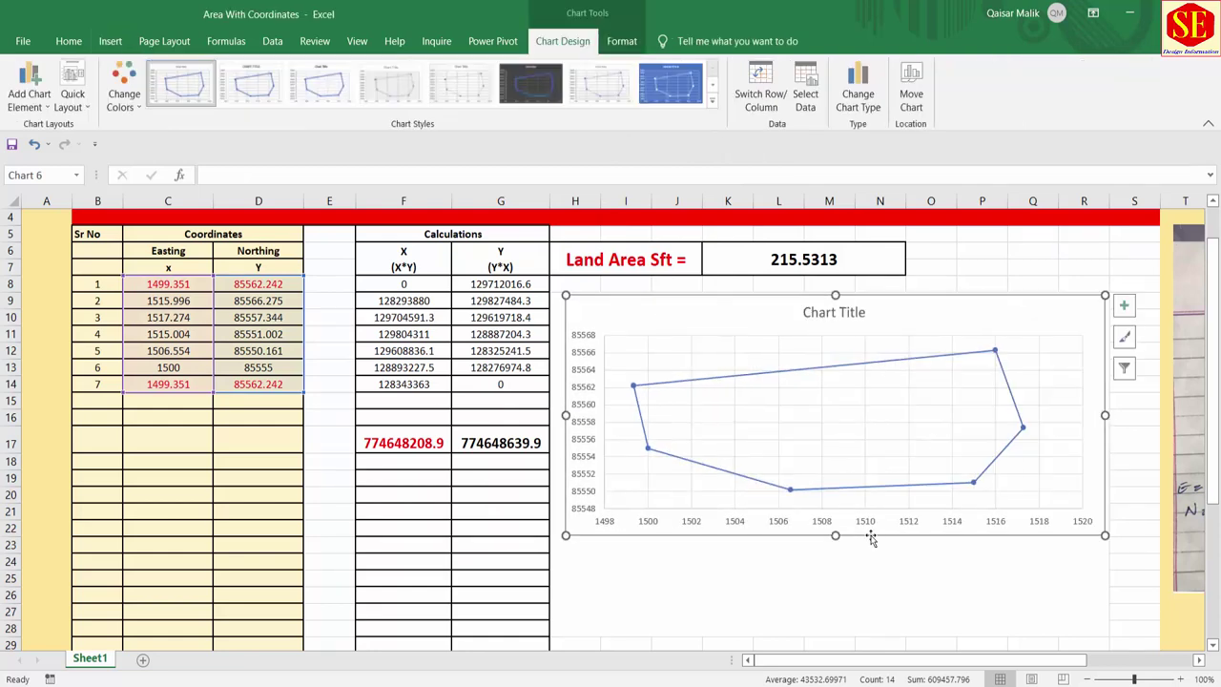
left_click_drag(835, 535, 831, 578)
left_click_drag(830, 631, 829, 630)
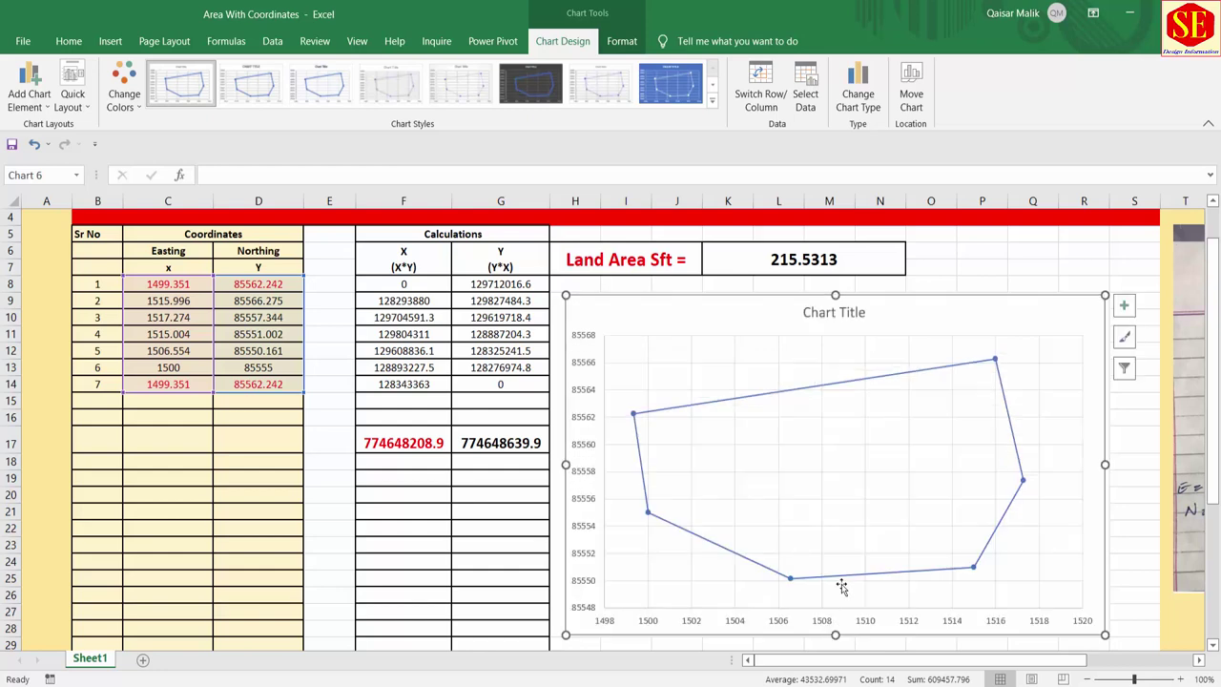
left_click(458, 526)
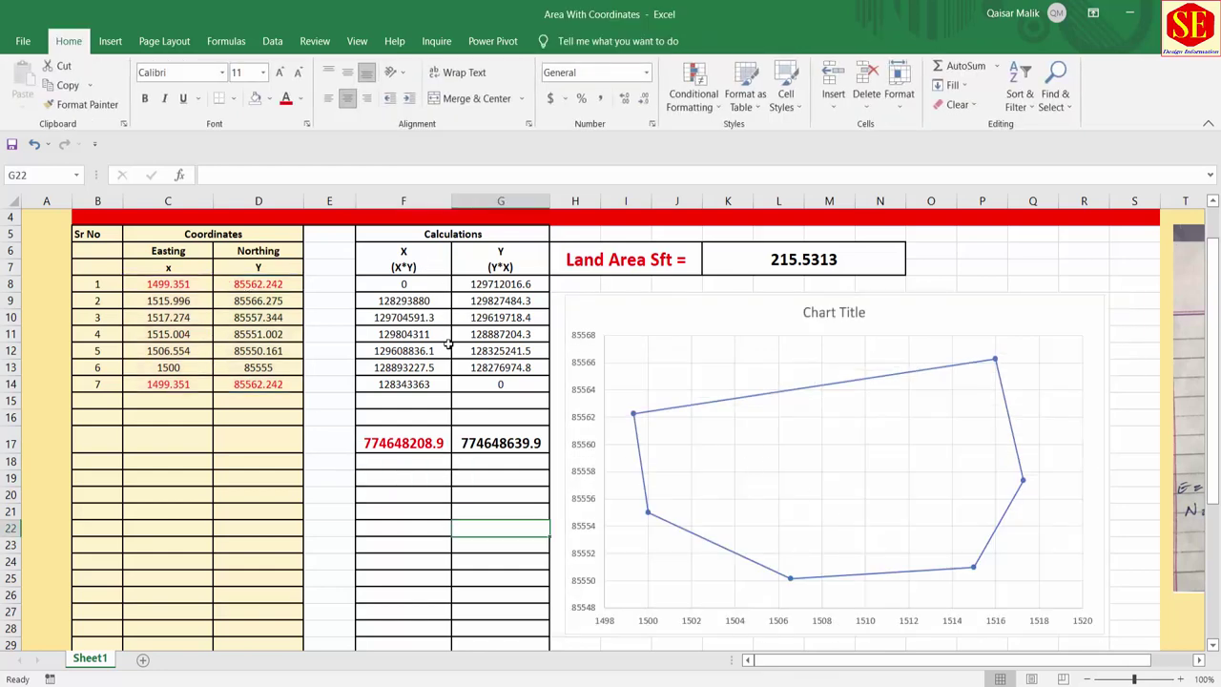
- Turn on chart data labels for the polygon points, positioned Above each marker
scroll(448, 343, "up", 1)
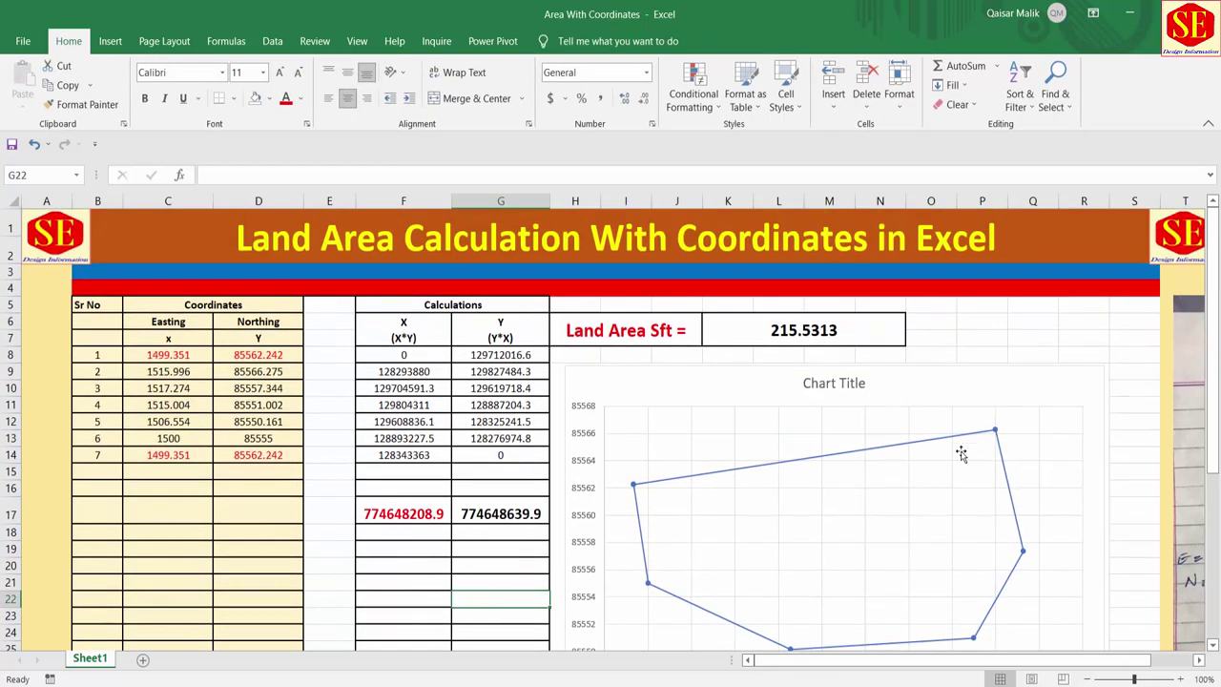
scroll(876, 382, "down", 1)
left_click(875, 382)
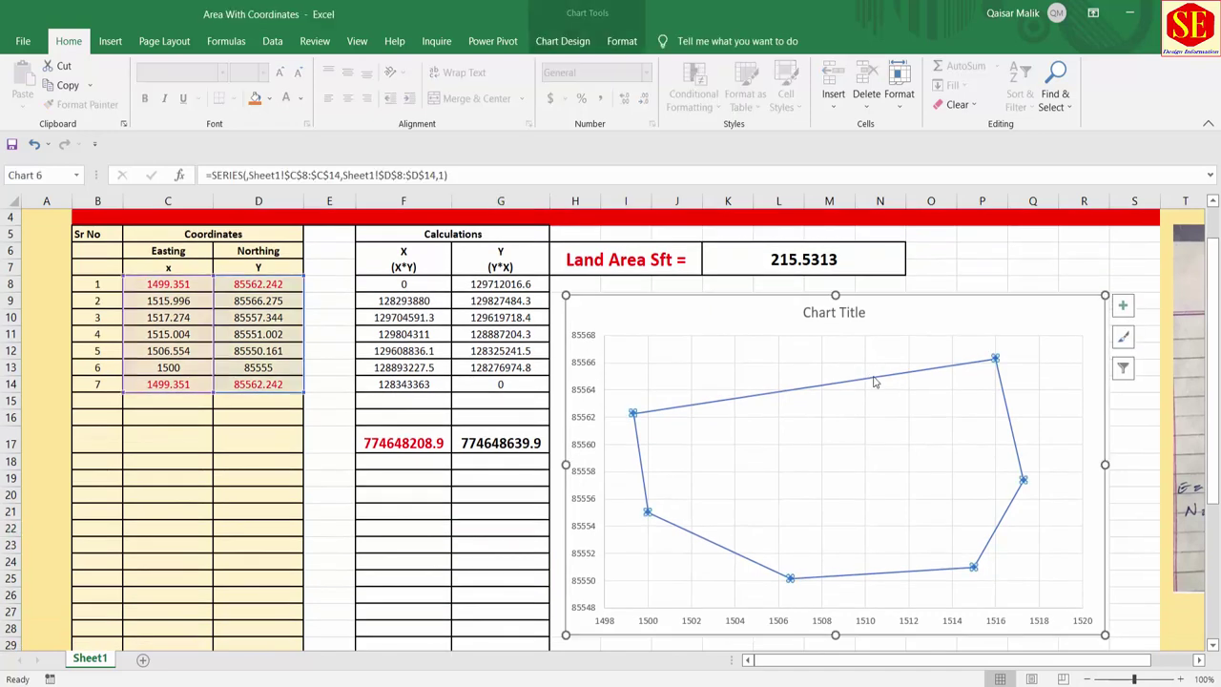
scroll(881, 380, "right", 1)
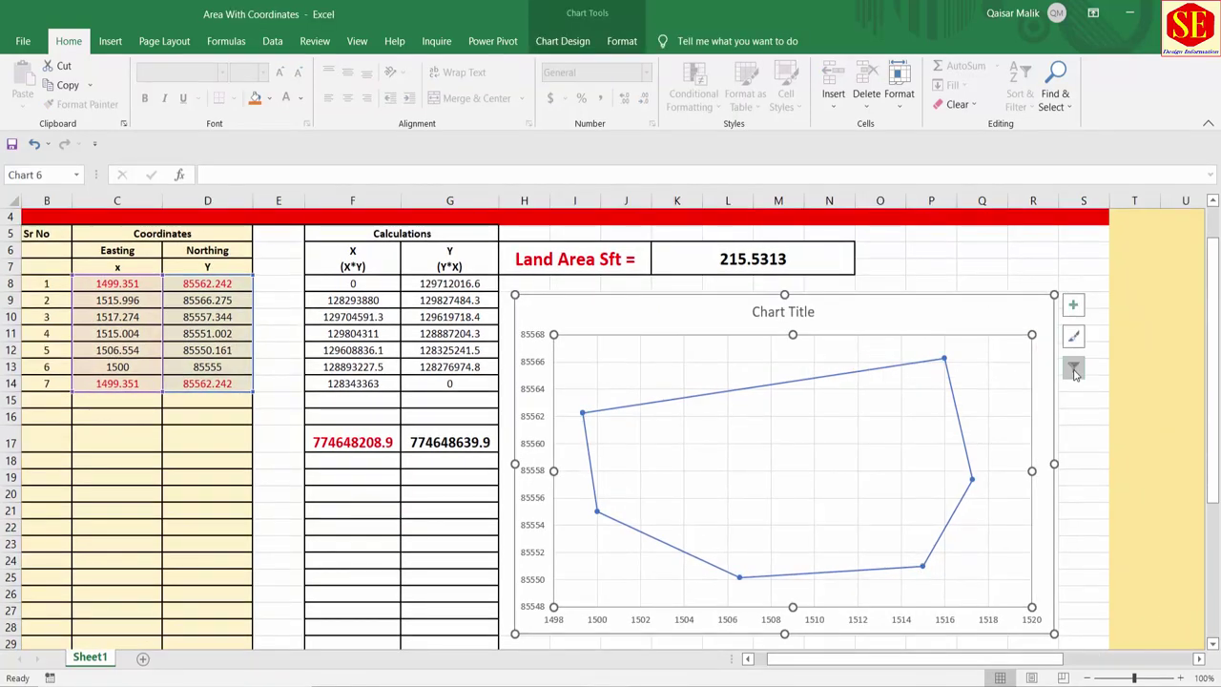
left_click(1073, 305)
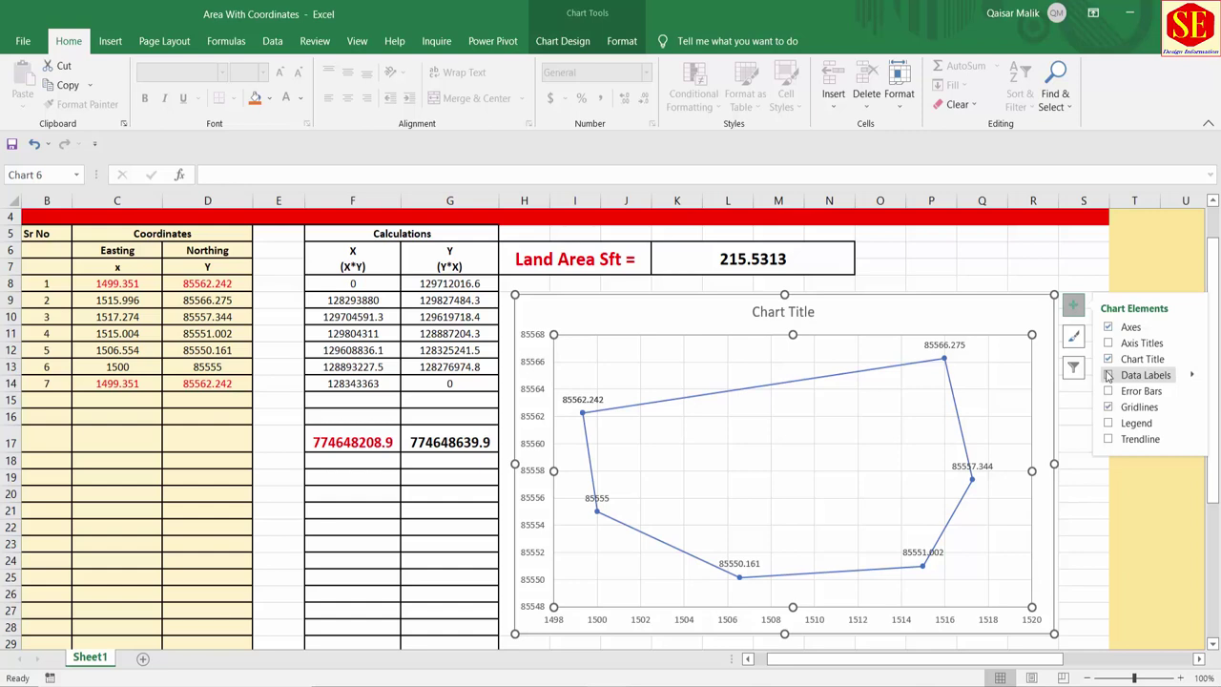
left_click(1107, 376)
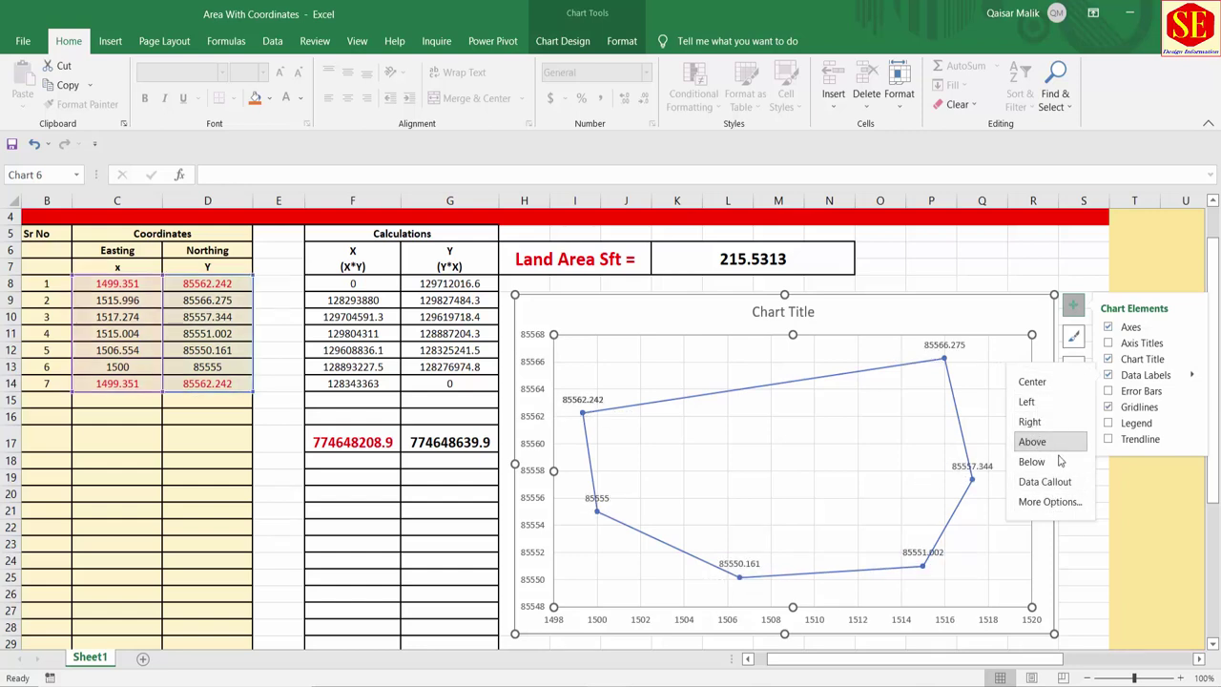
left_click(1084, 547)
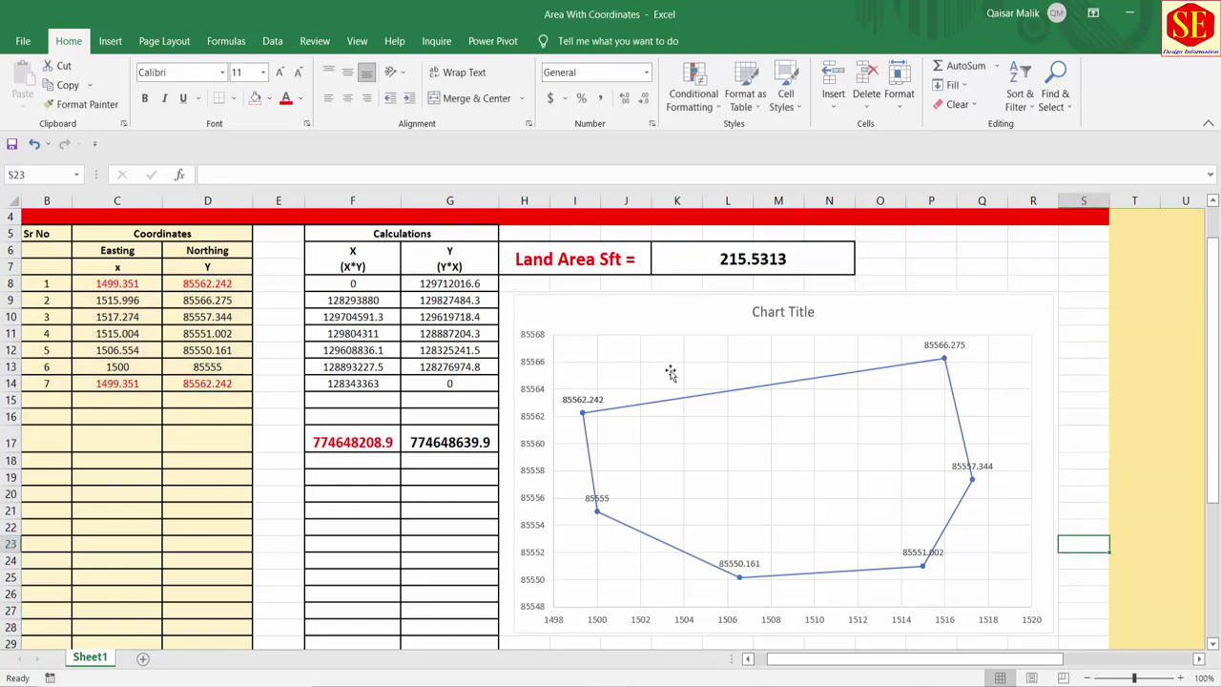
left_click(944, 345)
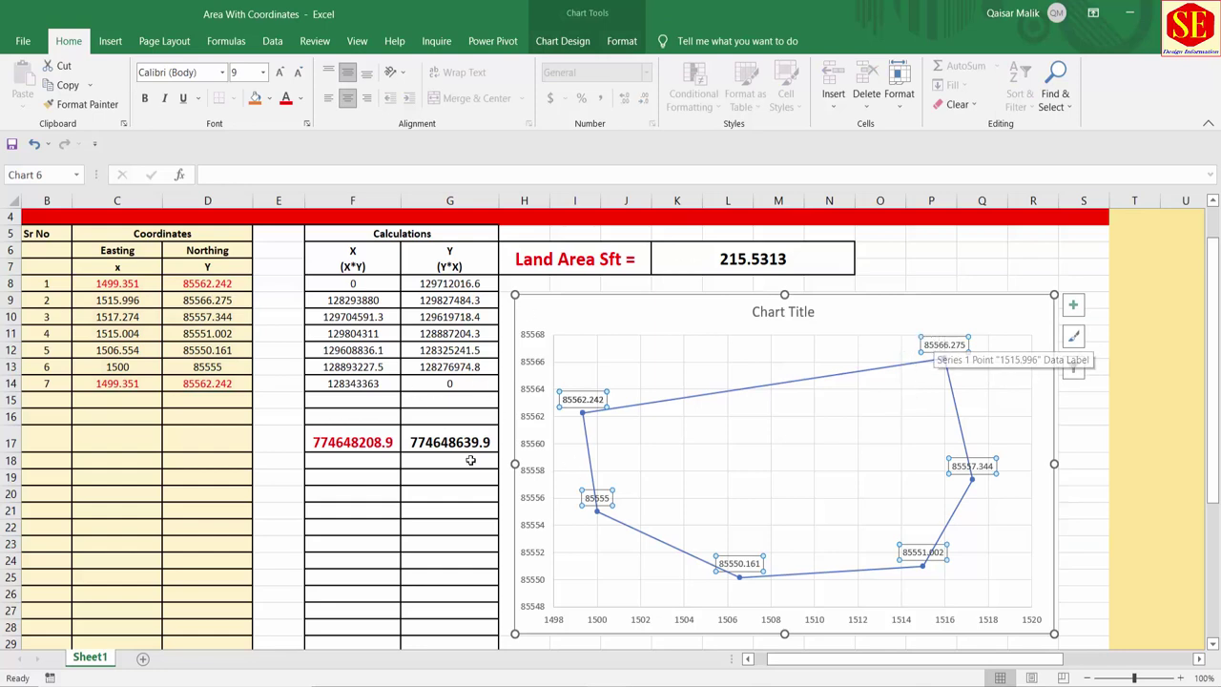
- Format the data labels to include X Value with a (New Line) separator
left_click(931, 335)
double_click(931, 336)
left_click(585, 400)
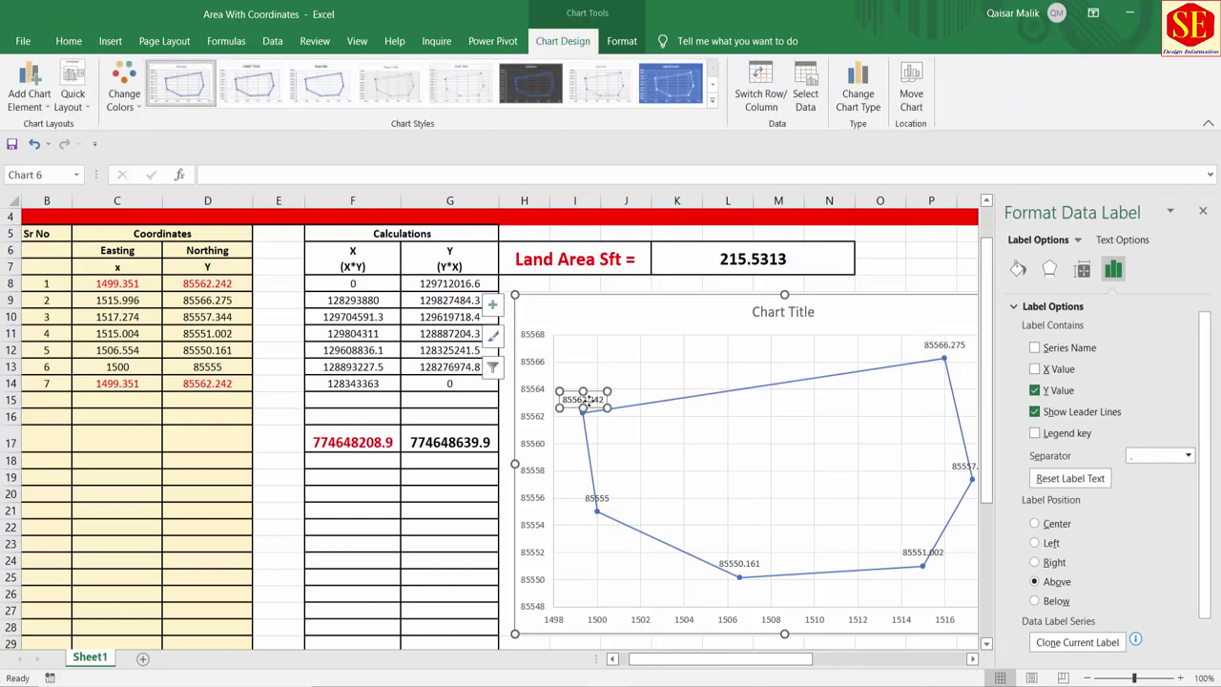
left_click(622, 395)
left_click(582, 401)
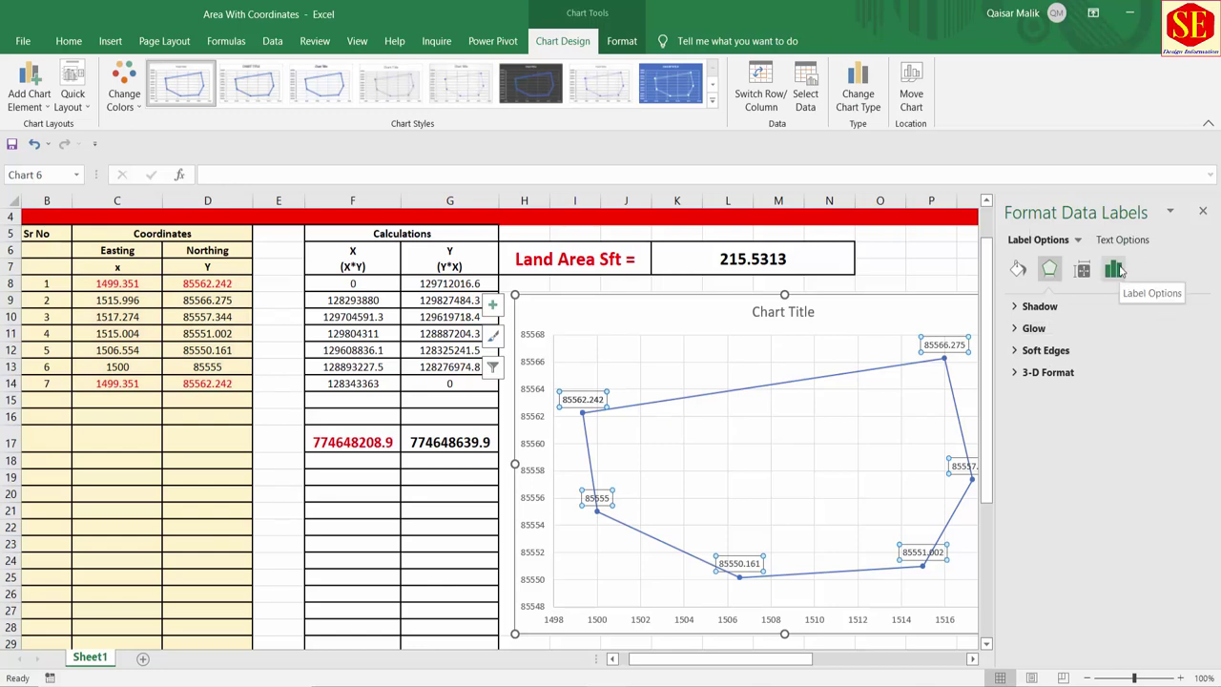
left_click(1115, 270)
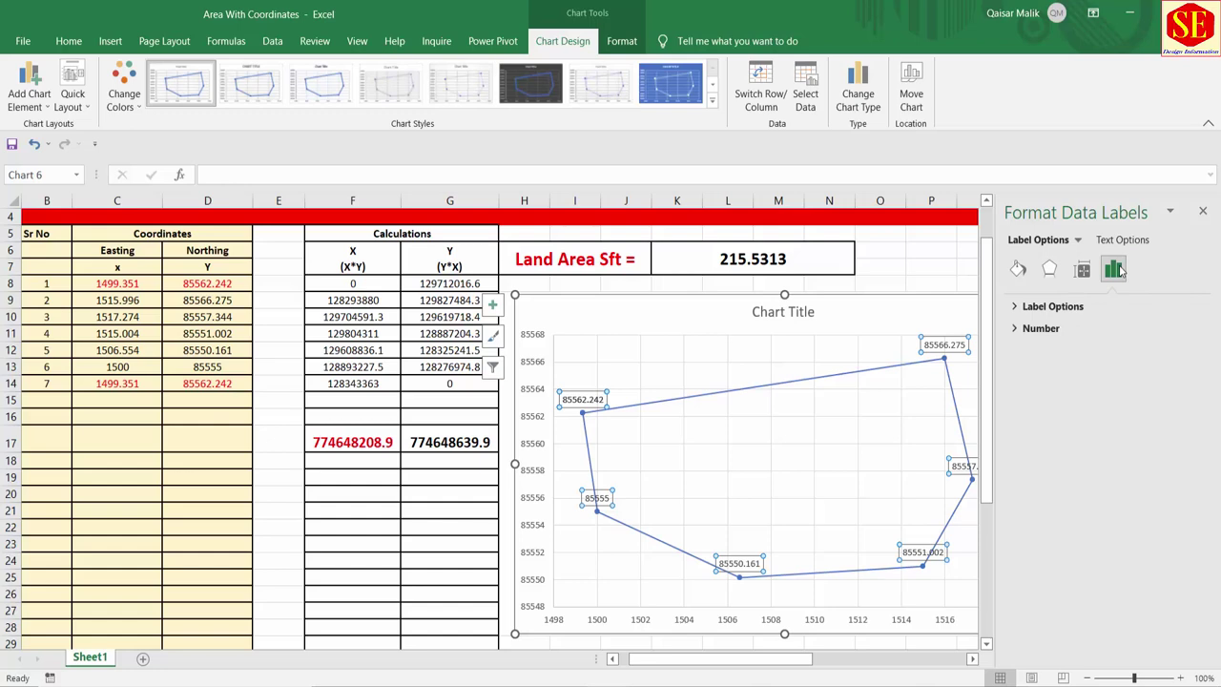
left_click(1044, 306)
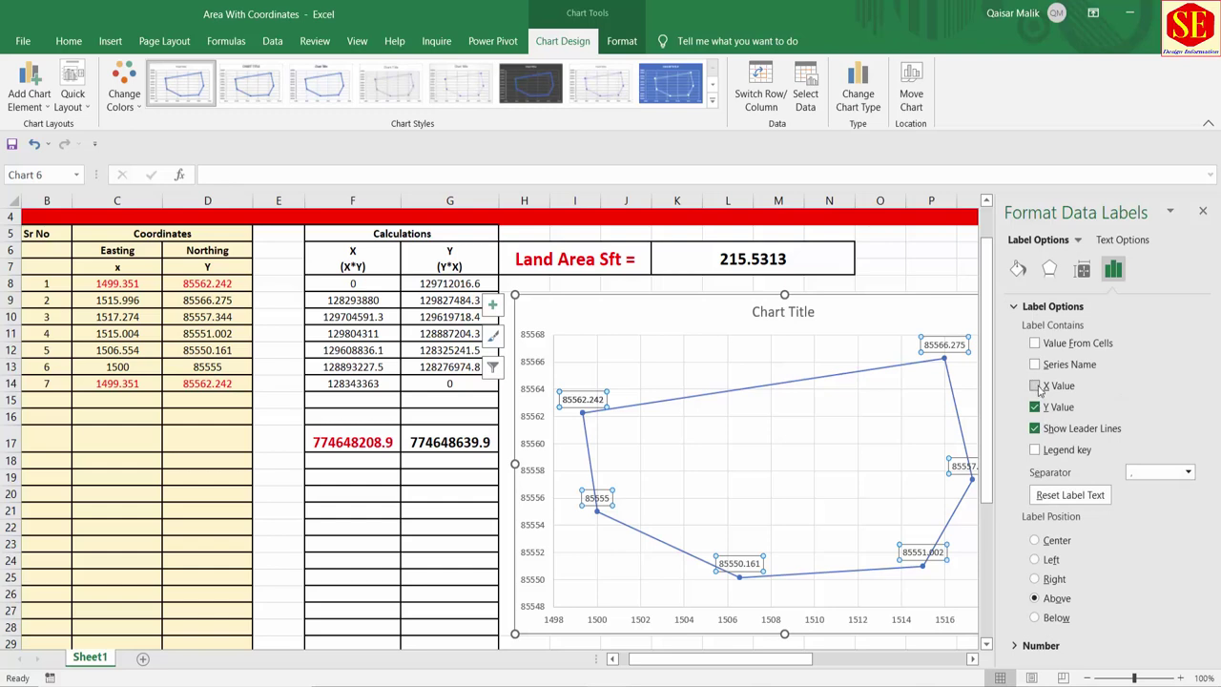
left_click(1034, 385)
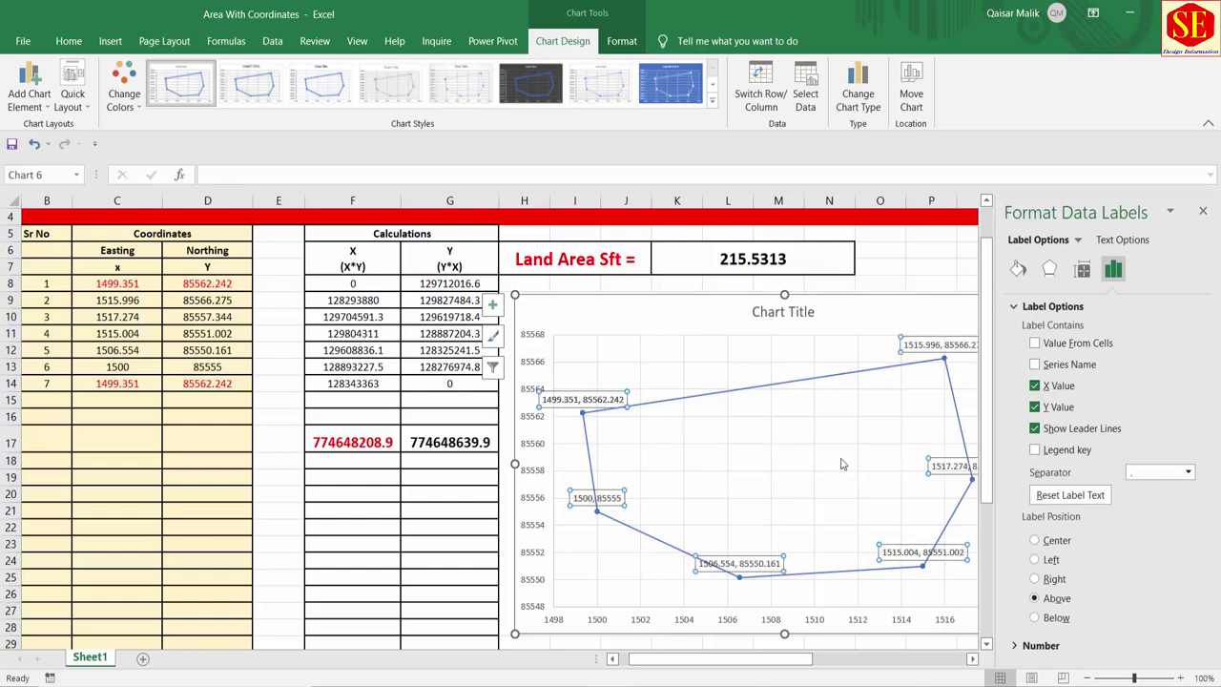
left_click(1189, 472)
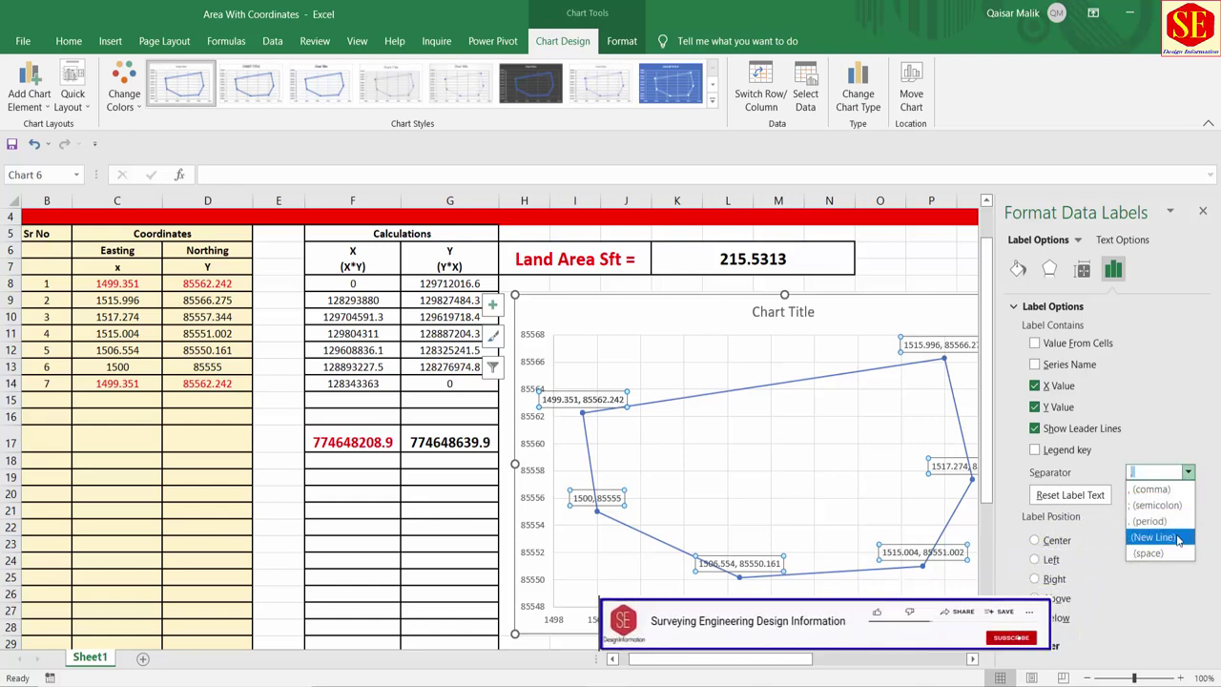
left_click(1148, 537)
- Shift the top-right coordinate label up and left, then close the Format Data Labels pane
left_click(931, 333)
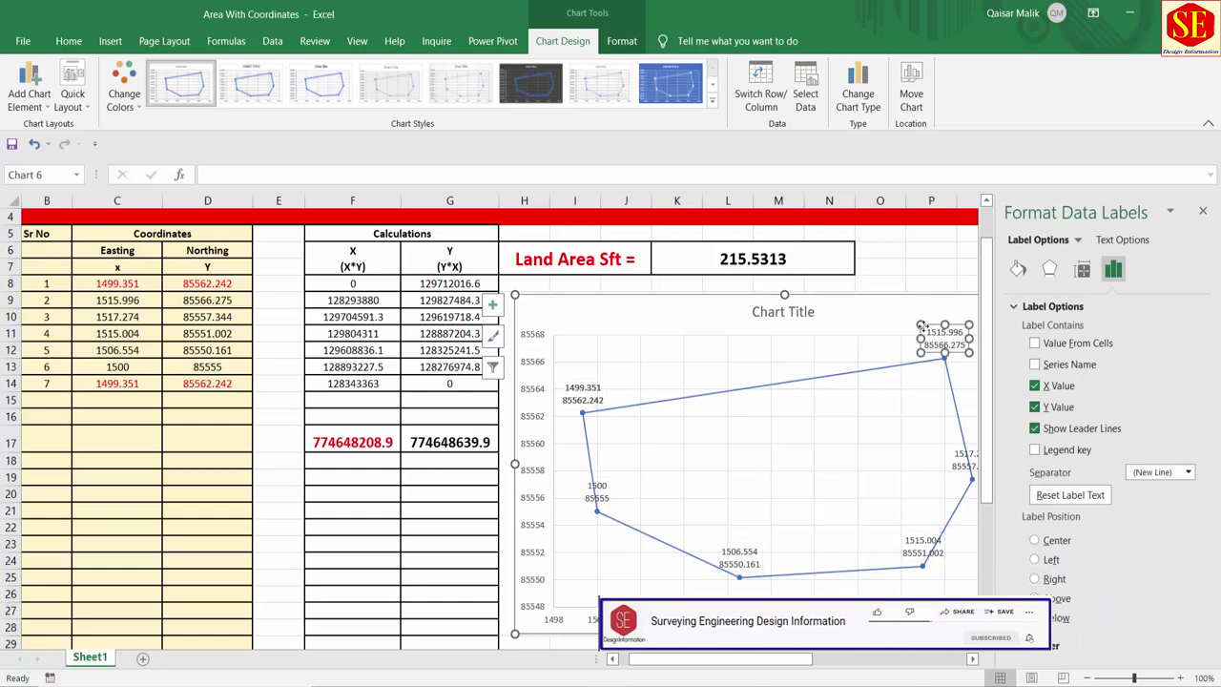
left_click_drag(931, 334, 913, 325)
left_click(918, 340)
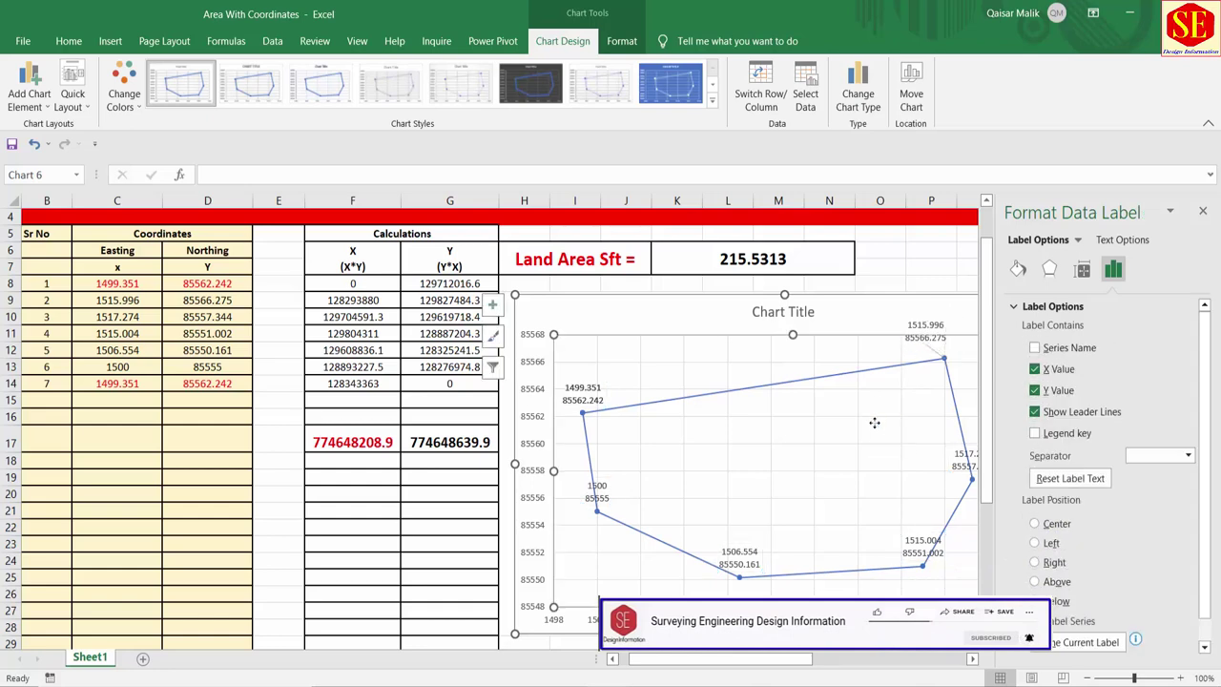
left_click(921, 332)
left_click(921, 332)
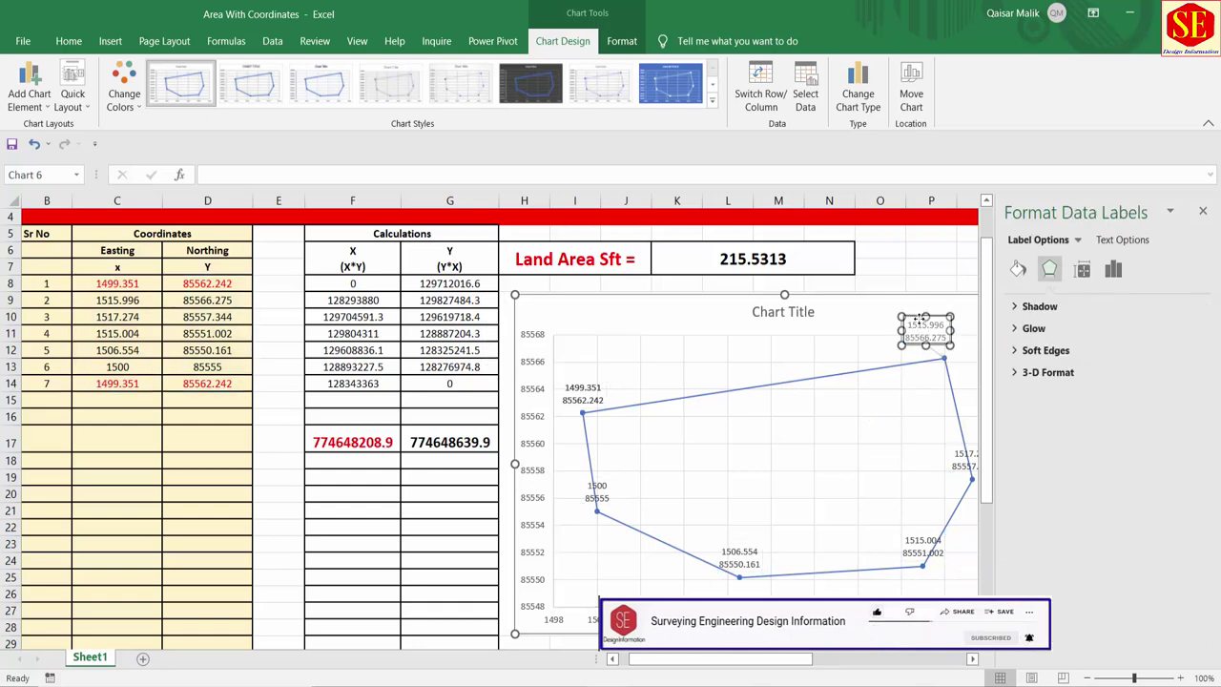
left_click(1202, 211)
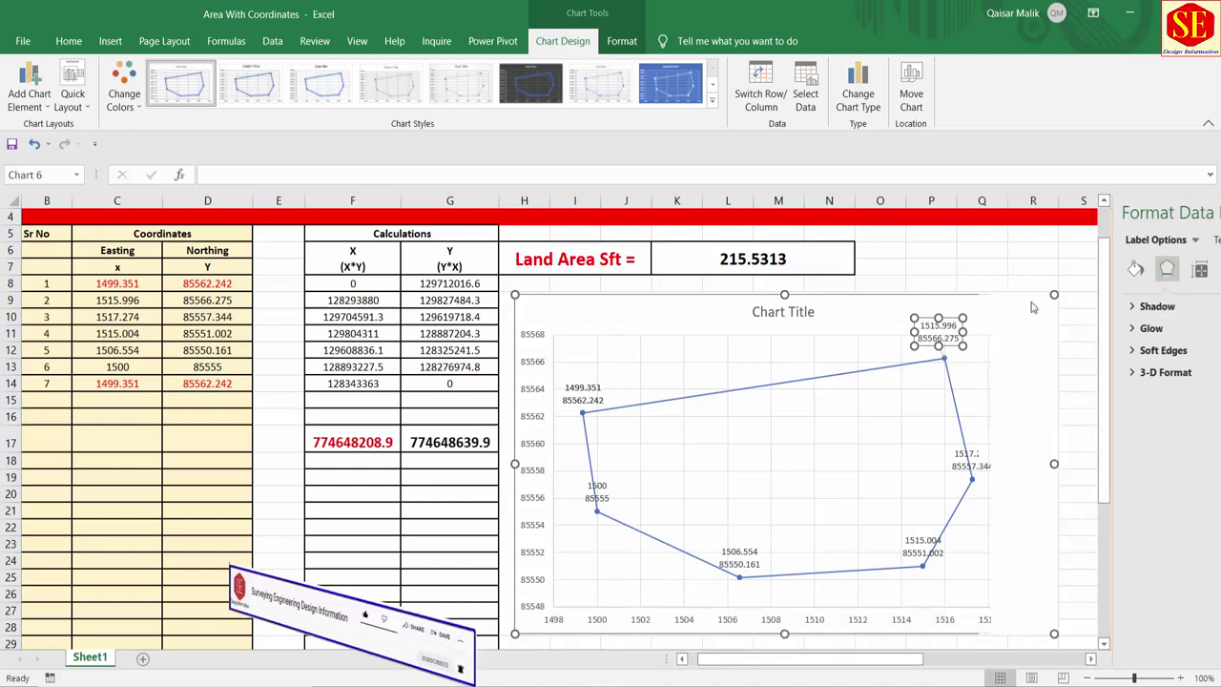
- Make the 1517.274 / 85557.344 label bold with red font colour
left_click(982, 451)
left_click(982, 451)
left_click(982, 451)
left_click_drag(982, 452, 1002, 440)
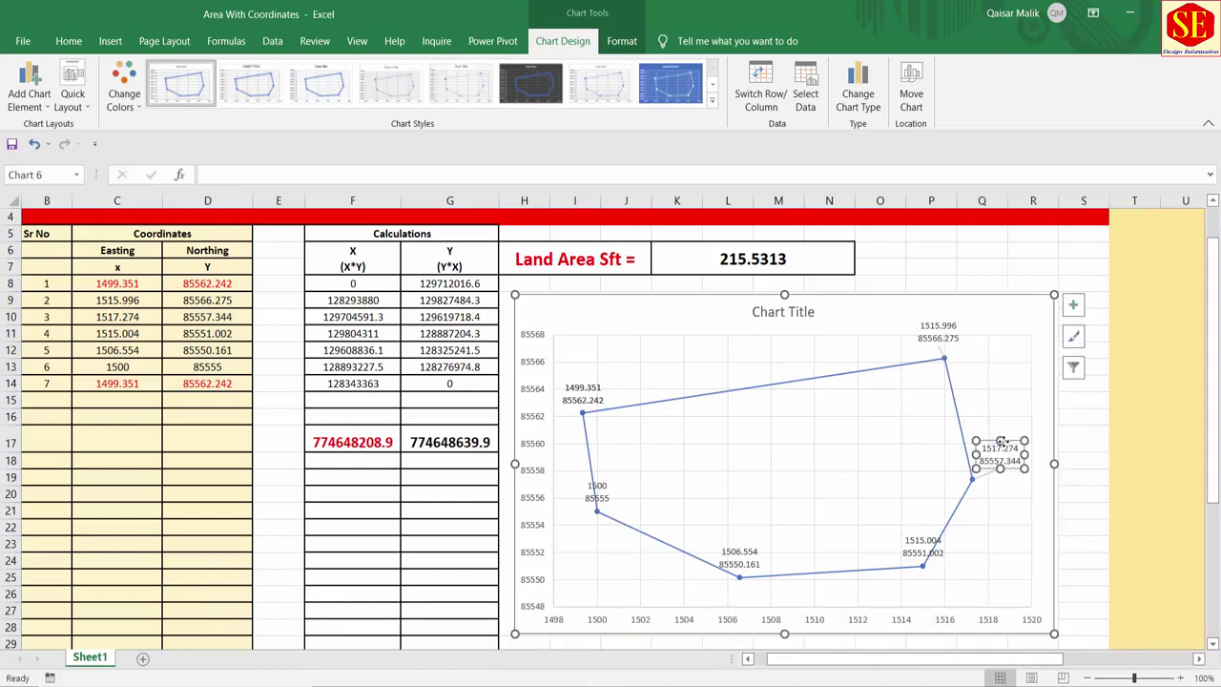
left_click(69, 41)
left_click(149, 105)
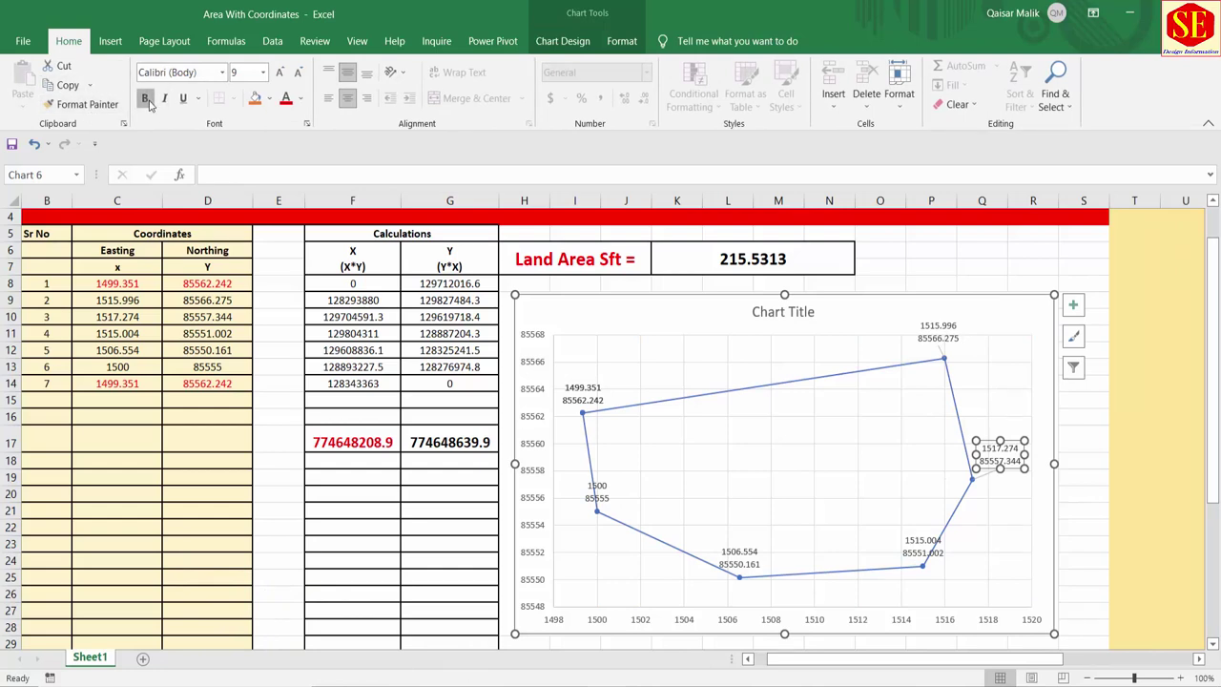
left_click(149, 105)
left_click(285, 99)
left_click(1013, 391)
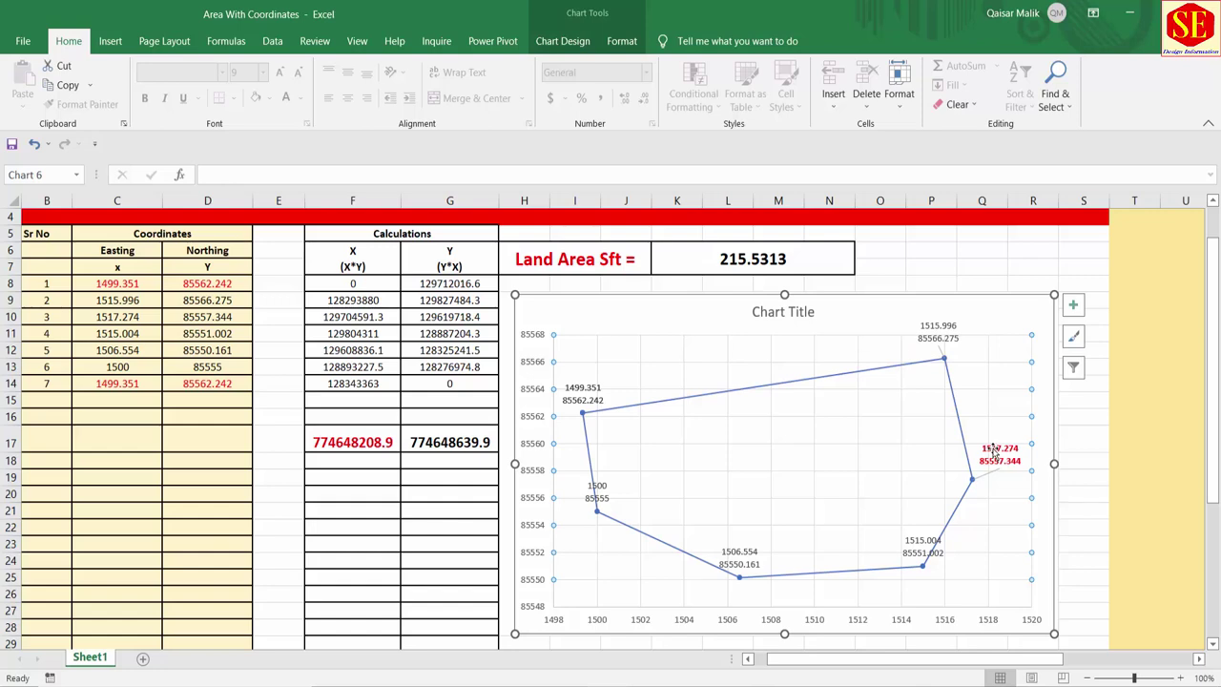
- Drag the red 1517.274 label left inside the polygon, clear of the lines
left_click(993, 452)
left_click_drag(994, 452, 886, 439)
left_click(959, 404)
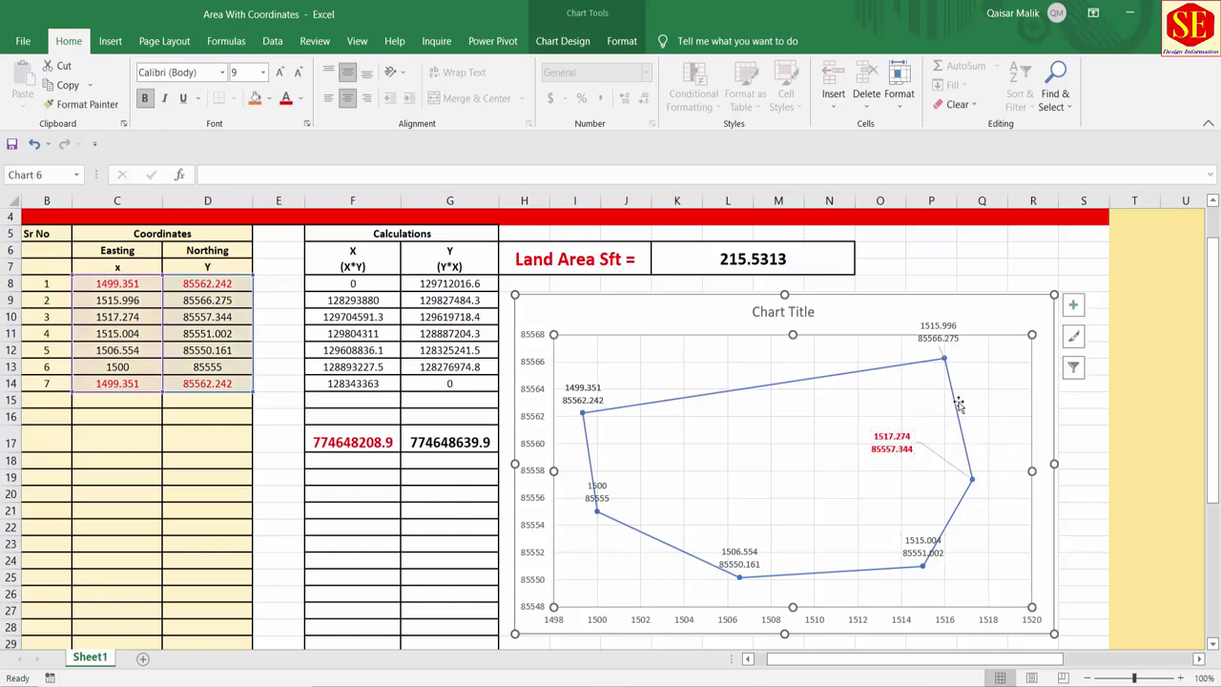
key("Escape")
scroll(549, 413, "up", 1)
key("Escape")
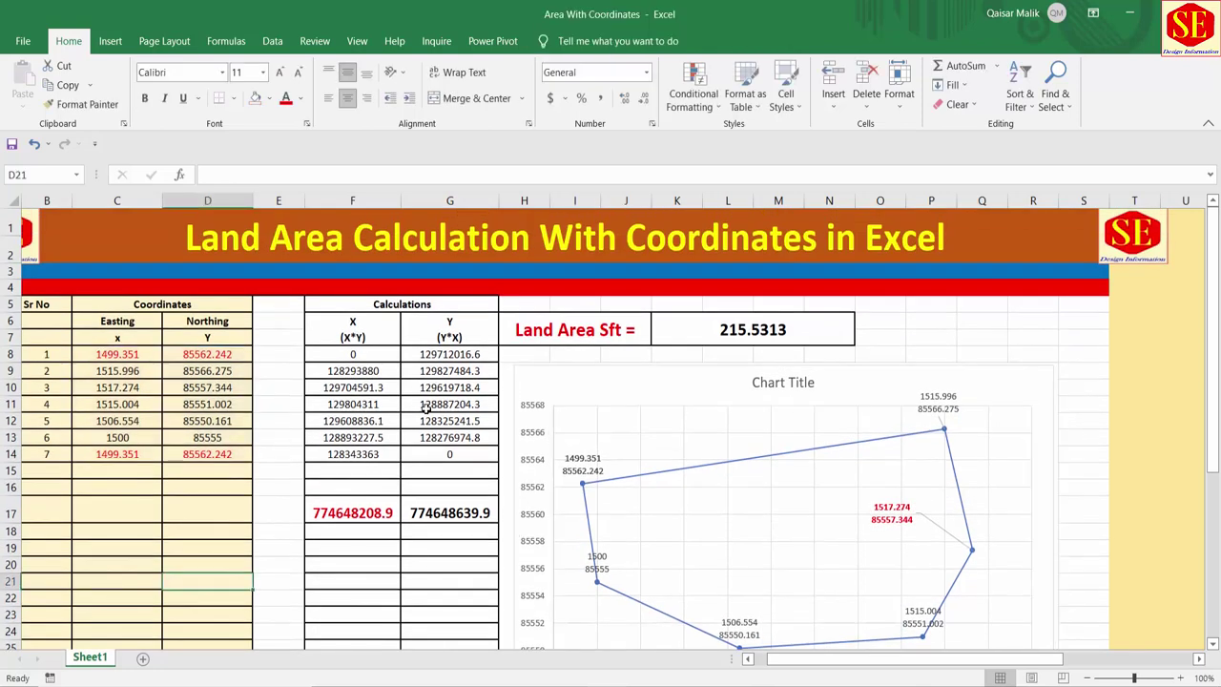
- Move the 1500 / 85555 label right, away from the polygon line
left_click(604, 567)
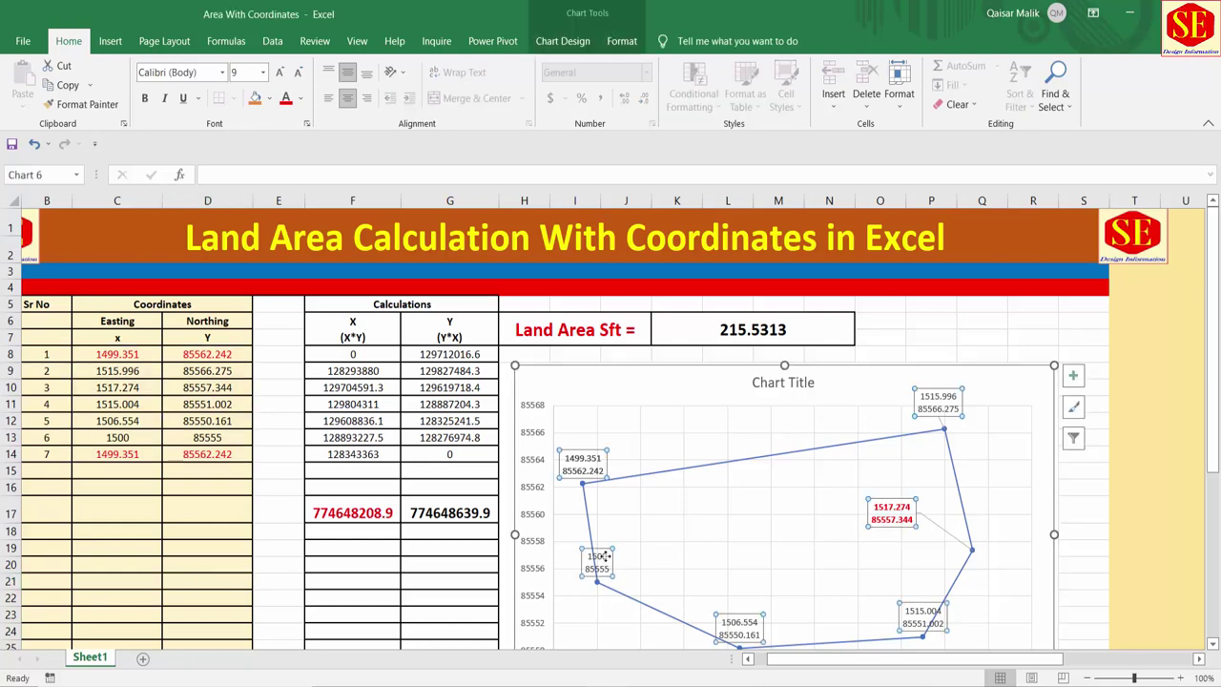
left_click(605, 557)
left_click_drag(605, 557, 664, 549)
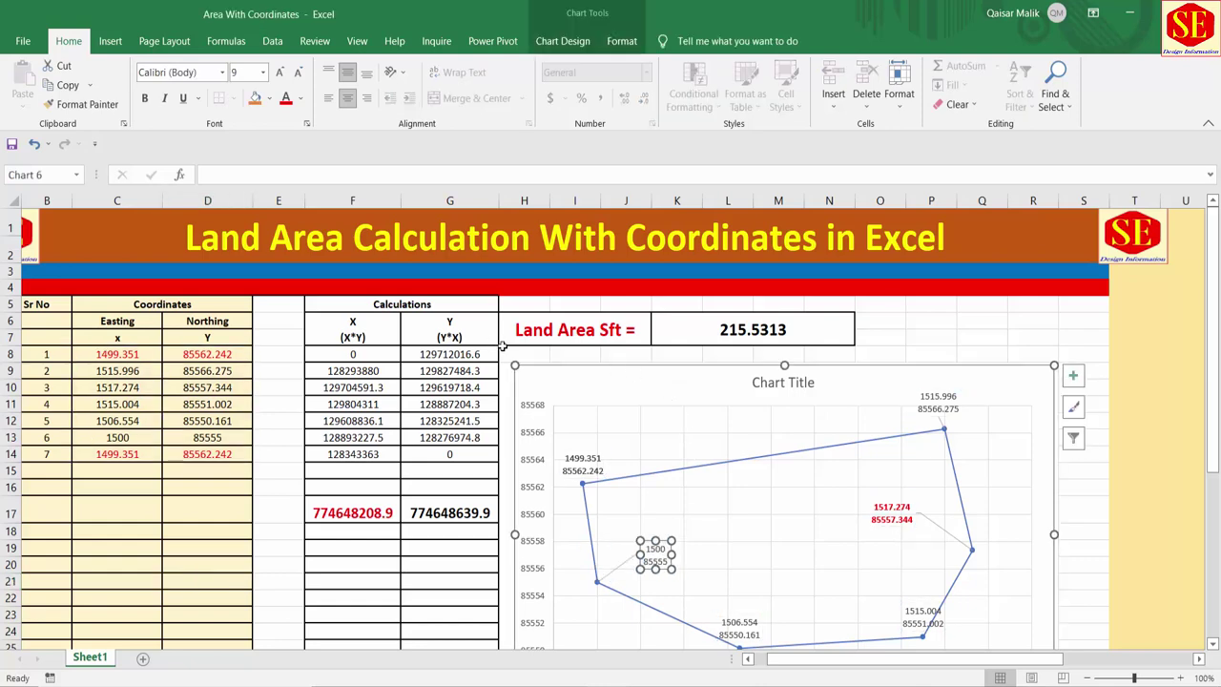
scroll(515, 350, "down", 1)
scroll(520, 351, "up", 1)
left_click_drag(942, 665, 931, 666)
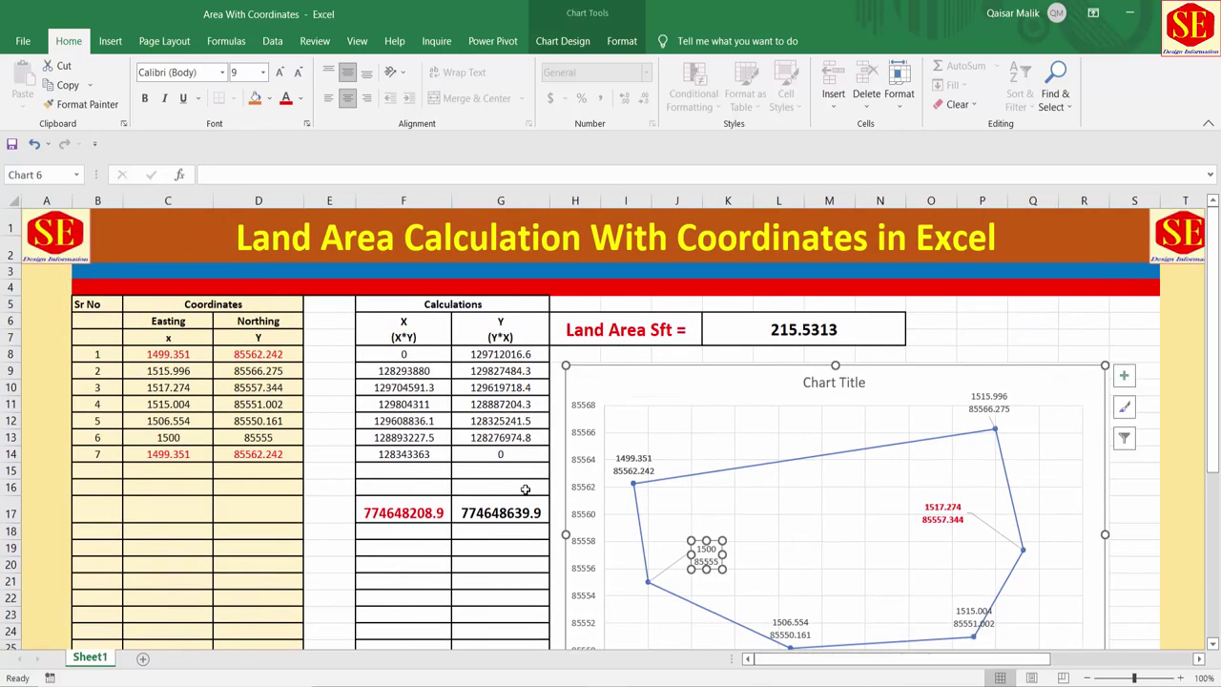
left_click(469, 594)
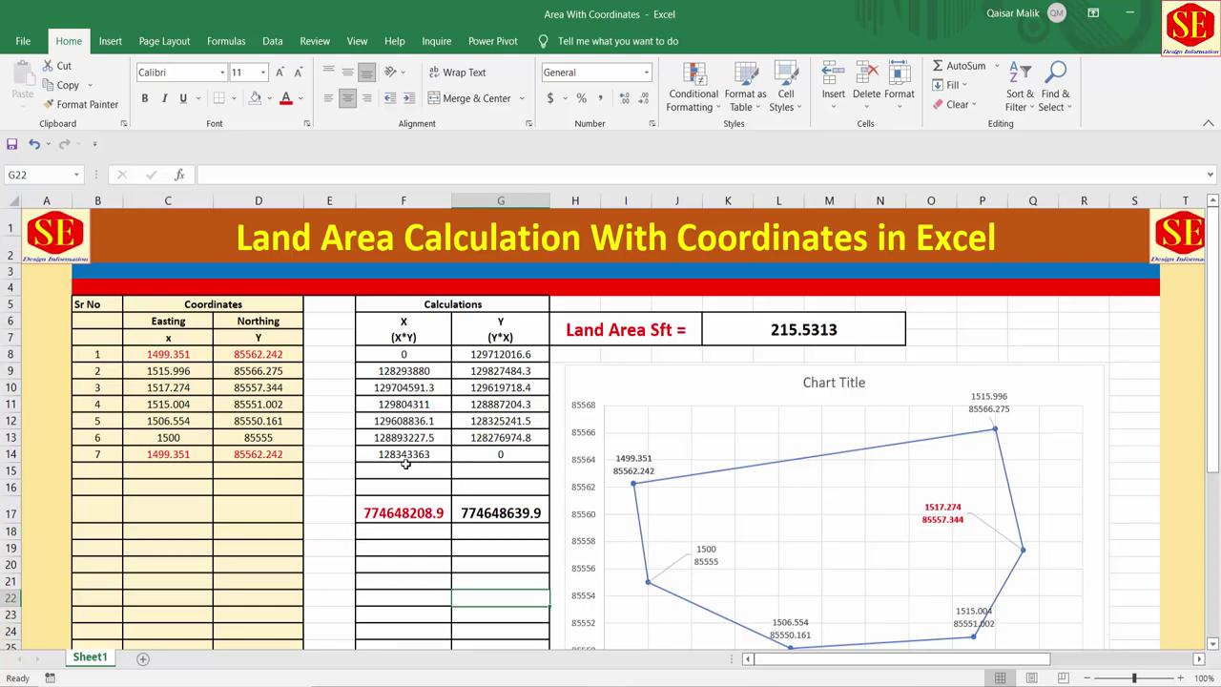
scroll(413, 417, "down", 2)
scroll(414, 417, "up", 1)
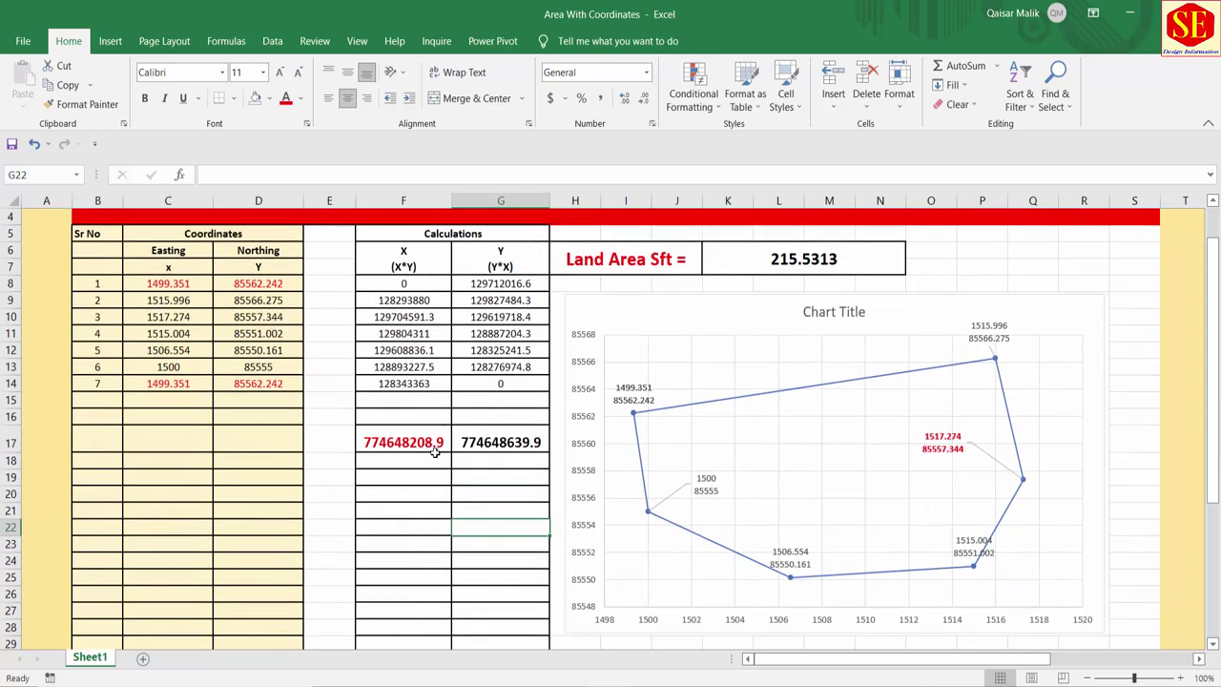
left_click(434, 453)
left_click(477, 442)
scroll(453, 447, "down", 3)
scroll(410, 515, "down", 1)
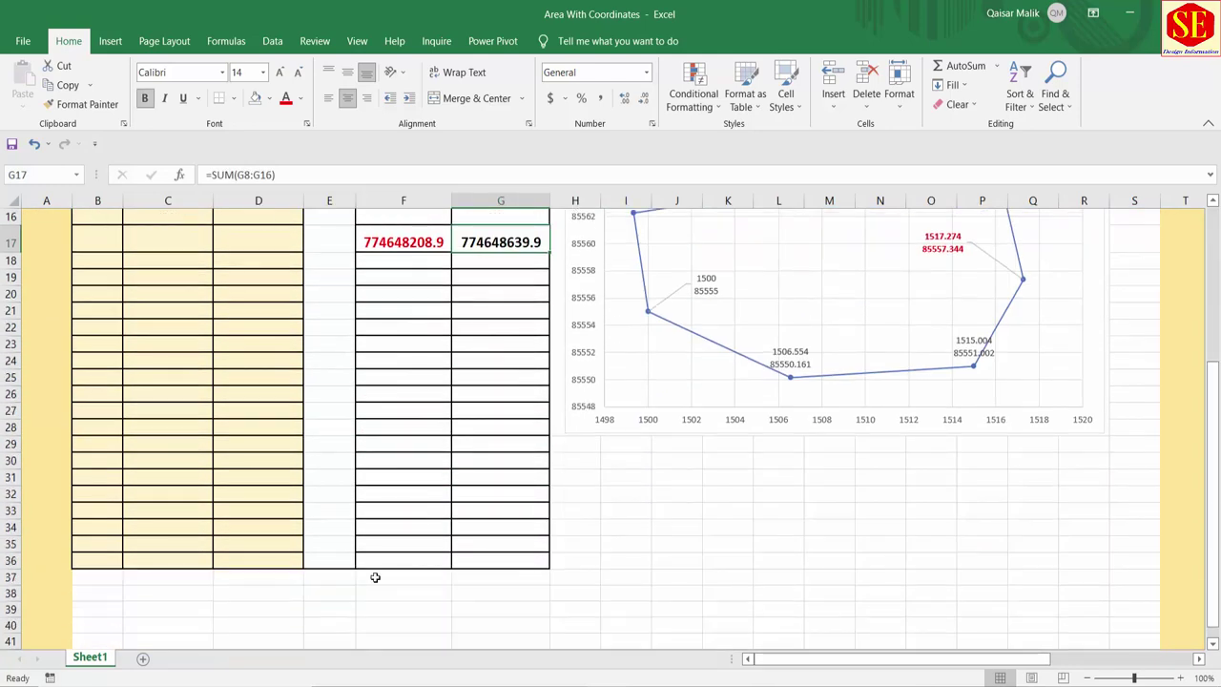
scroll(231, 409, "up", 3)
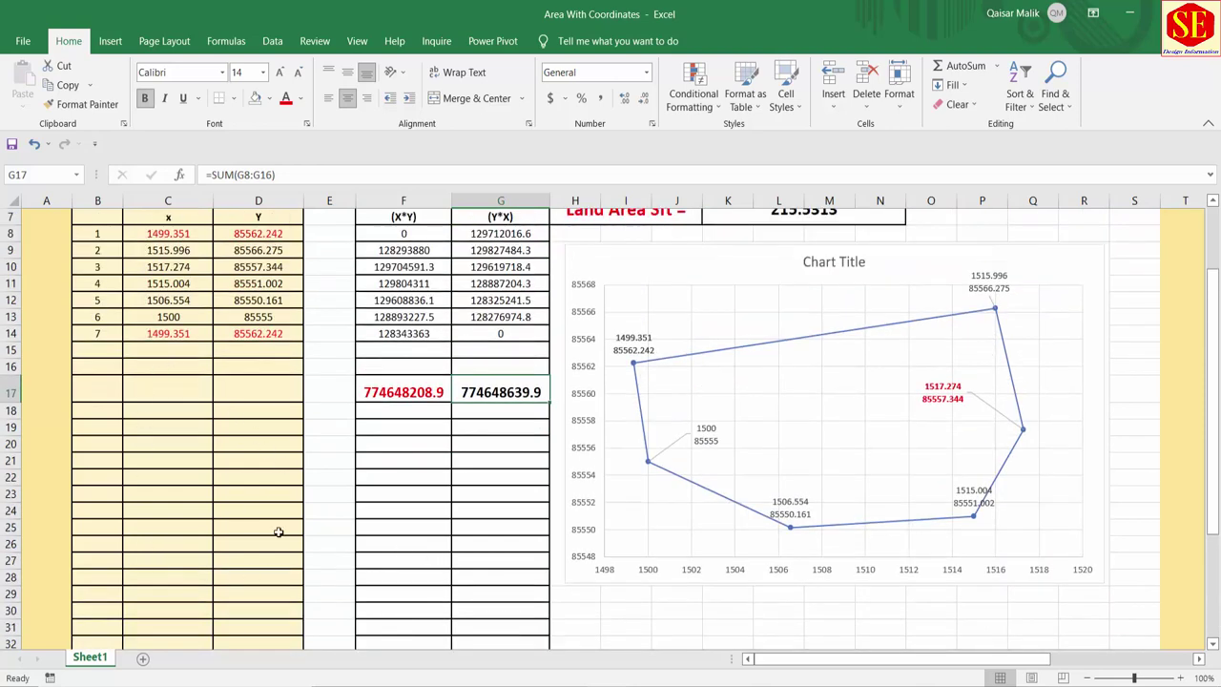
scroll(334, 509, "up", 1)
scroll(333, 509, "up", 1)
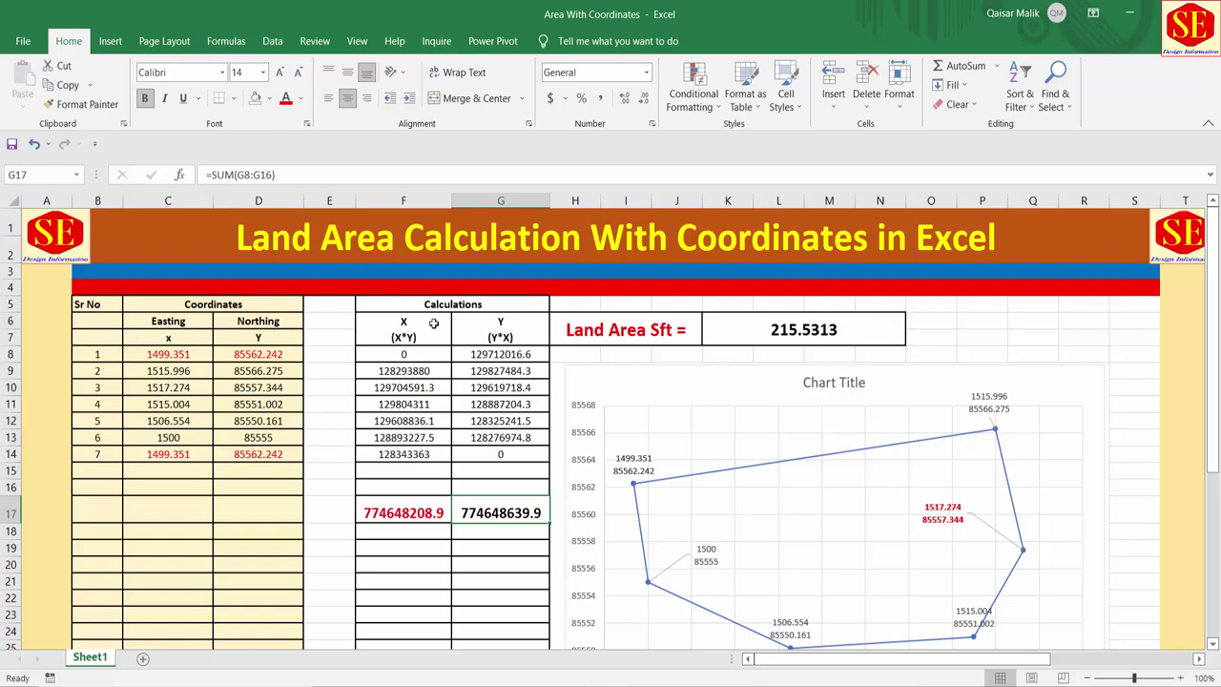
left_click(840, 326)
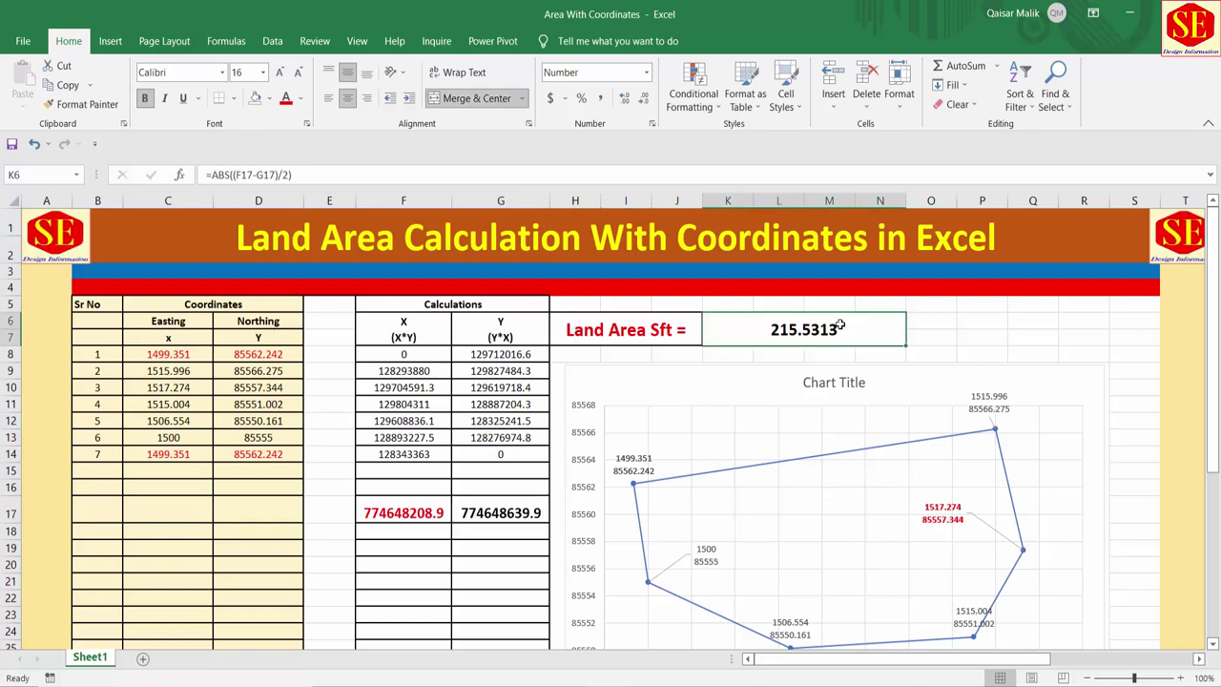
scroll(888, 359, "down", 1)
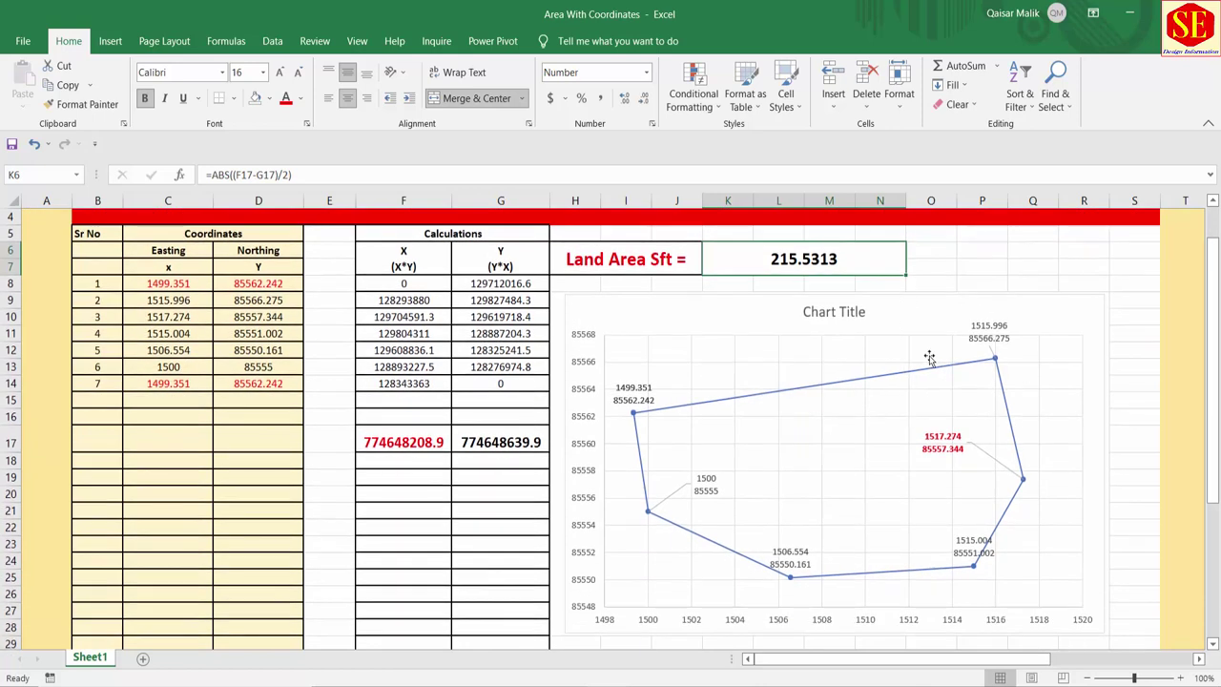
left_click(904, 328)
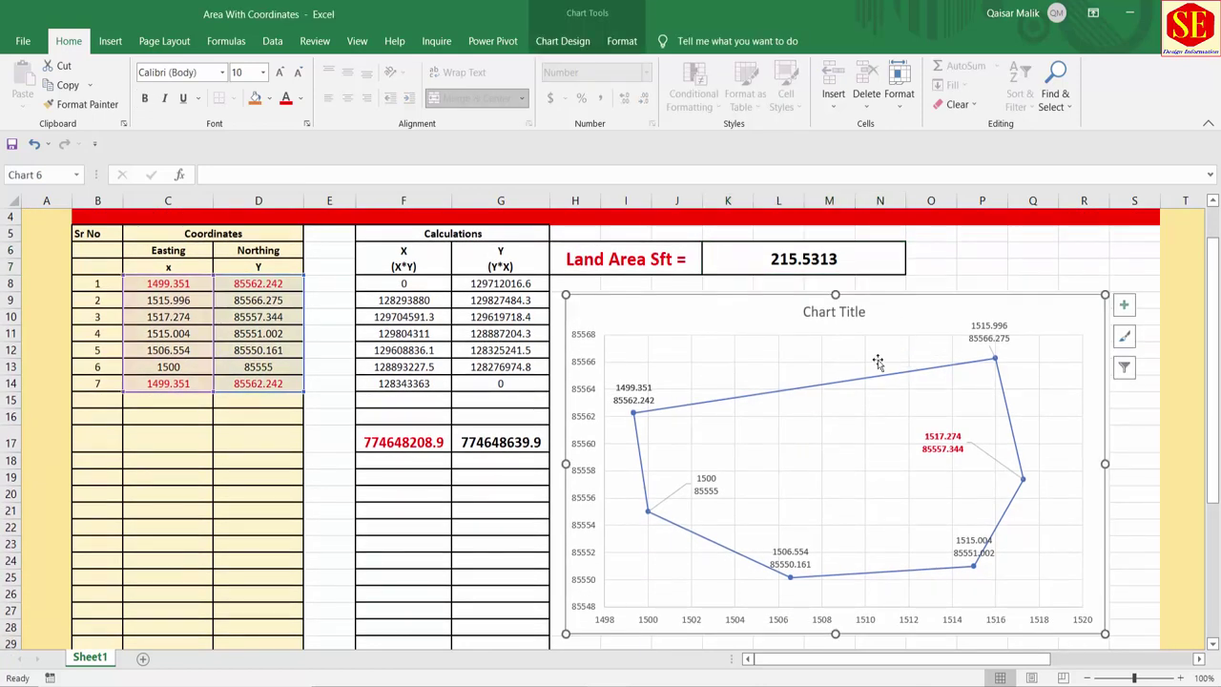